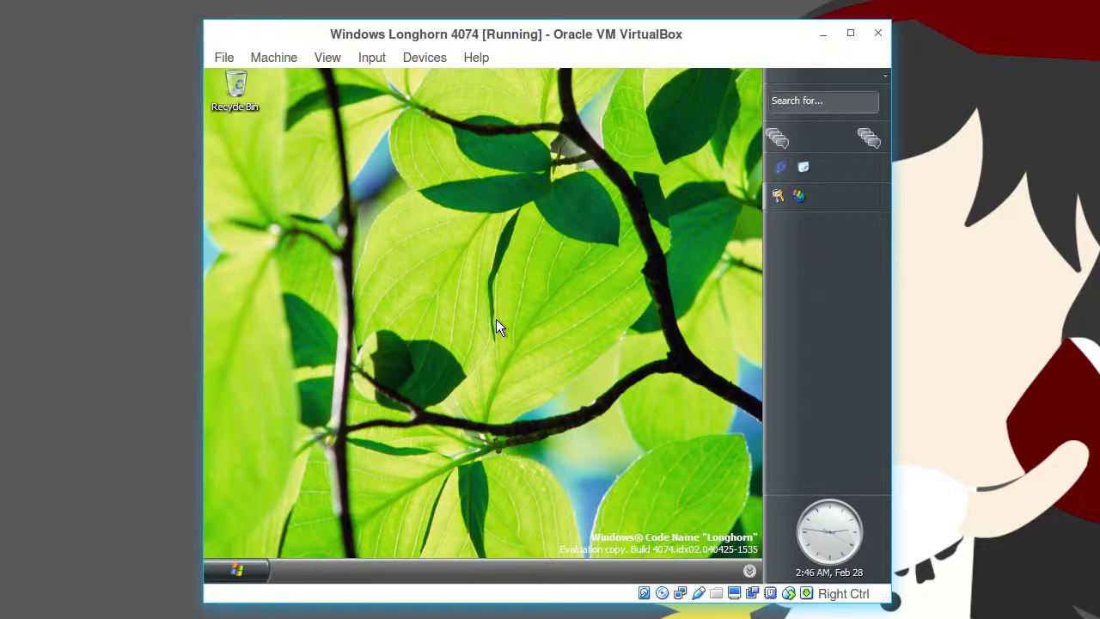
left_click_drag(338, 363, 361, 406)
left_click_drag(293, 332, 292, 377)
left_click_drag(341, 329, 694, 291)
left_click_drag(533, 495, 624, 550)
Switch to the VirtualBox Manager and review the display, storage and network details of the IE6 - WinXP machine
left_click(126, 602)
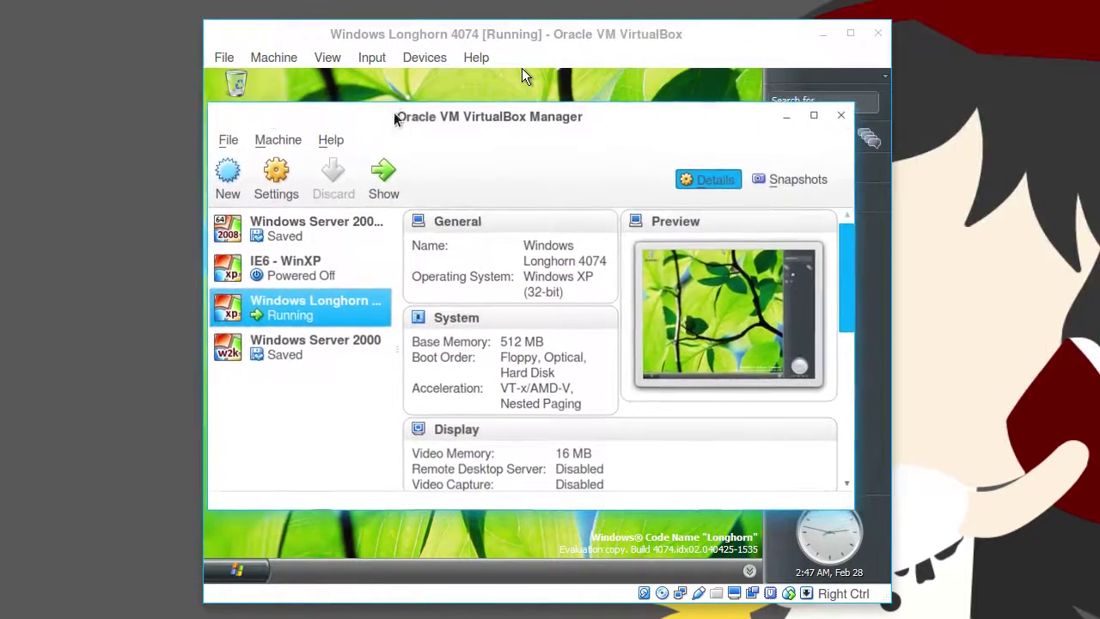
left_click(324, 273)
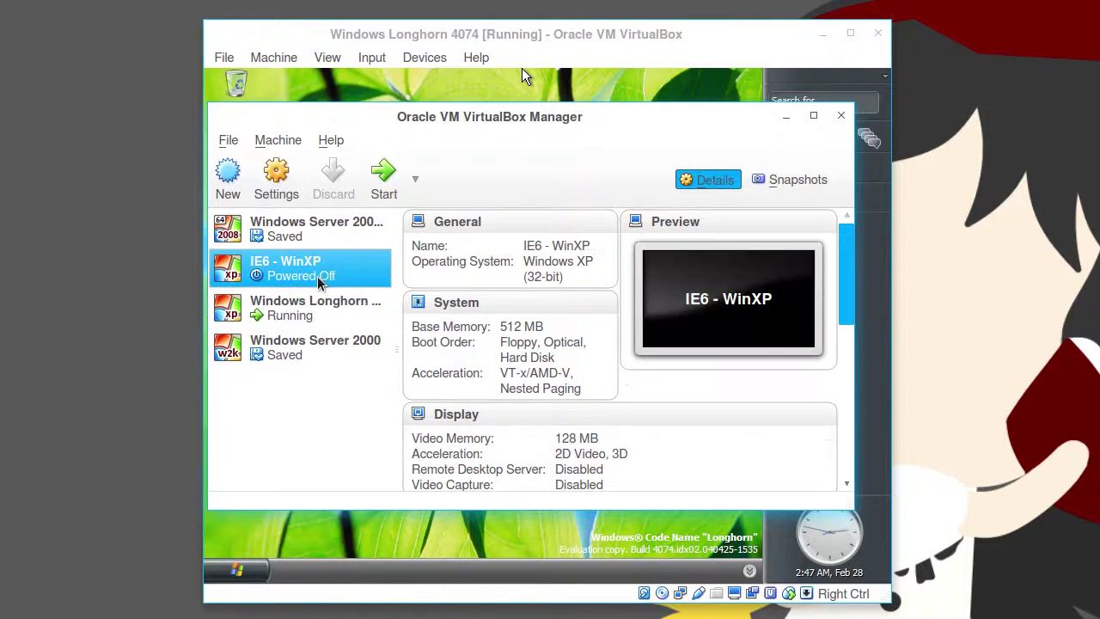
left_click(352, 311)
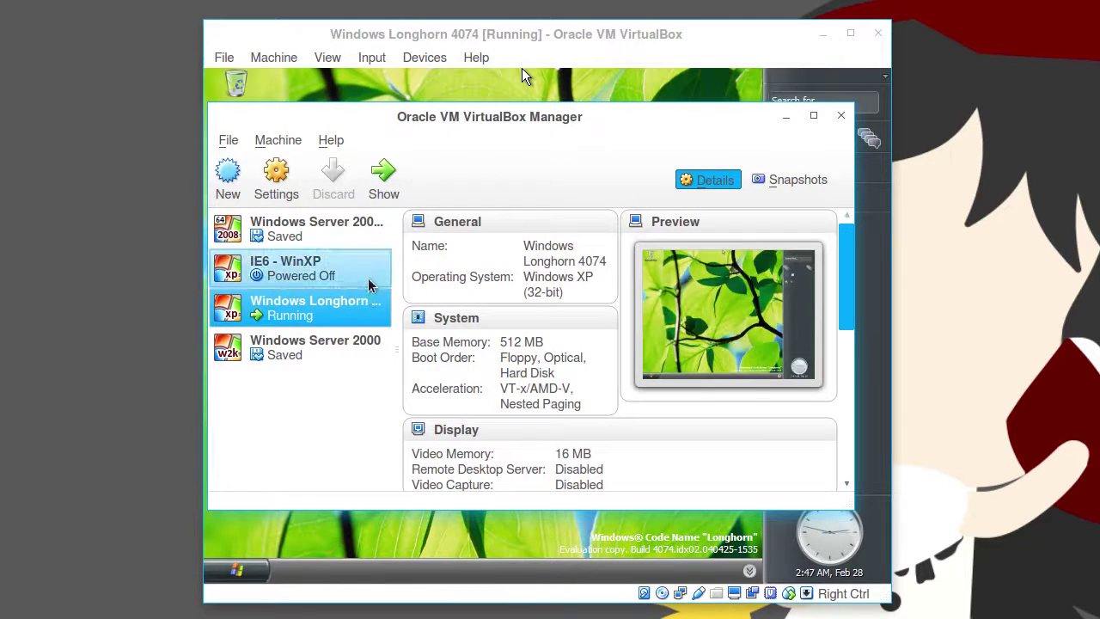
left_click(367, 285)
scroll(488, 315, "down", 5)
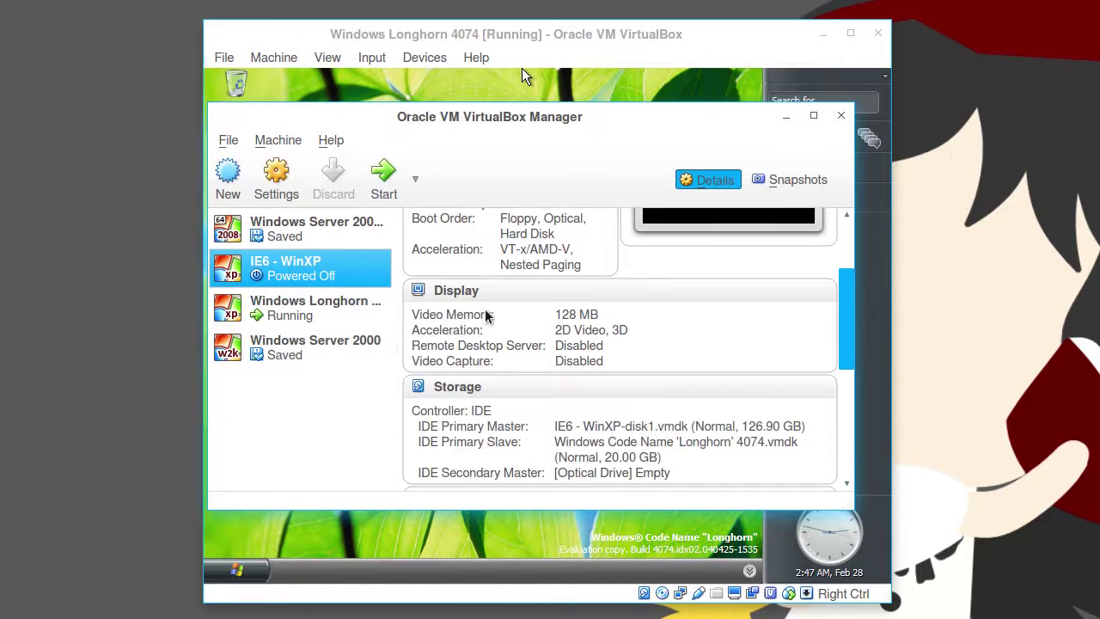
scroll(486, 316, "down", 3)
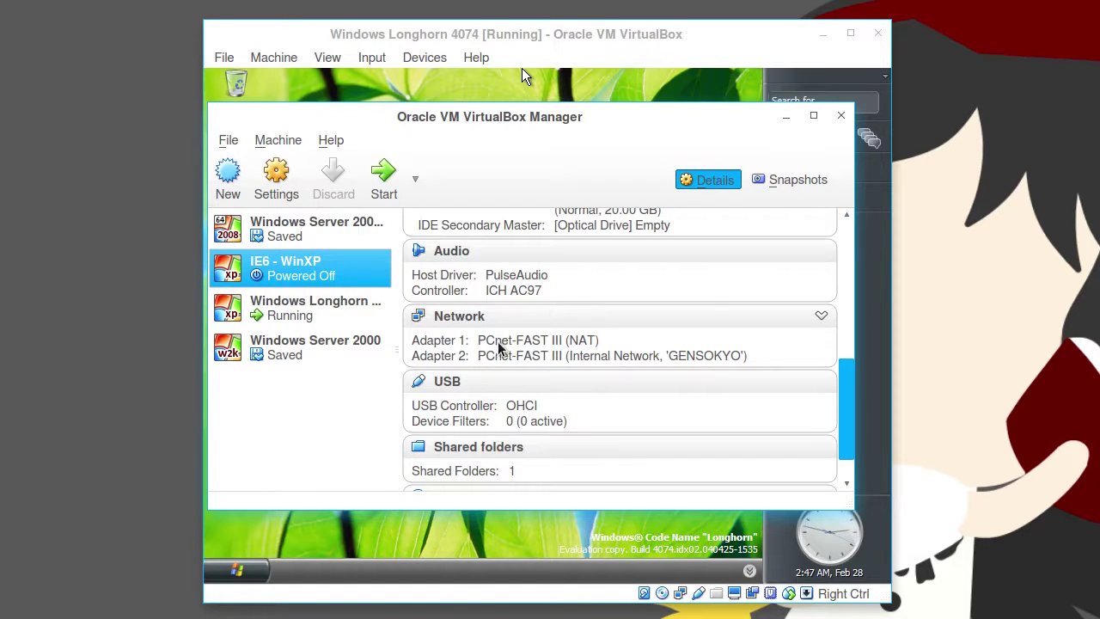
Try setting IE6 - WinXP's network Adapter 1 to Intel PRO/1000 MT Desktop (82540EM), and discard the settings and the new machine dialog
left_click(459, 316)
left_click(400, 280)
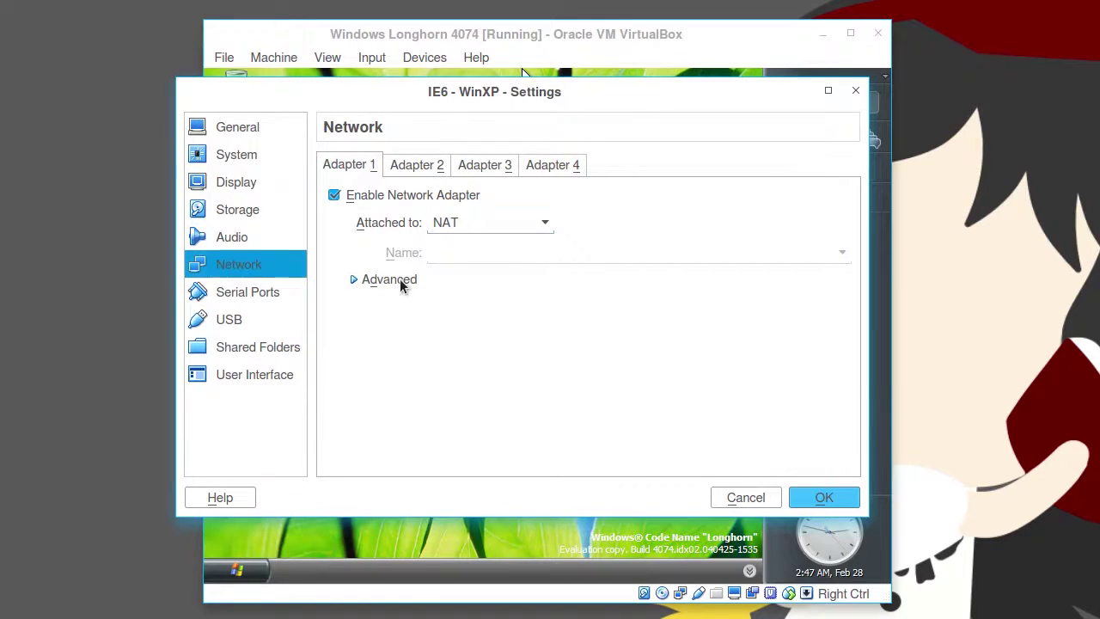
left_click(519, 306)
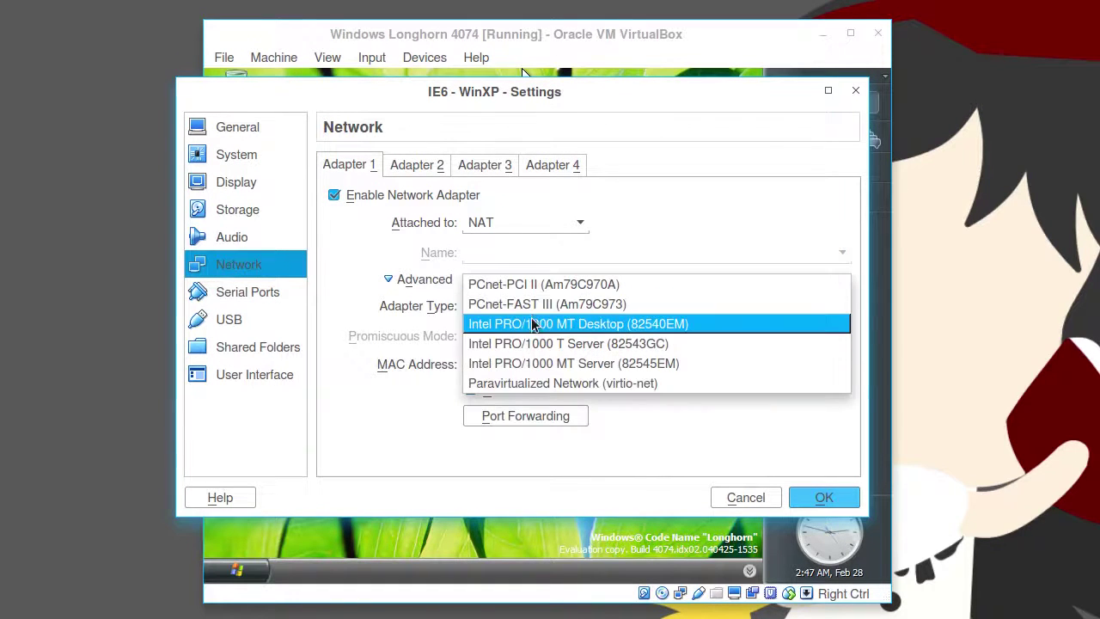
left_click(529, 326)
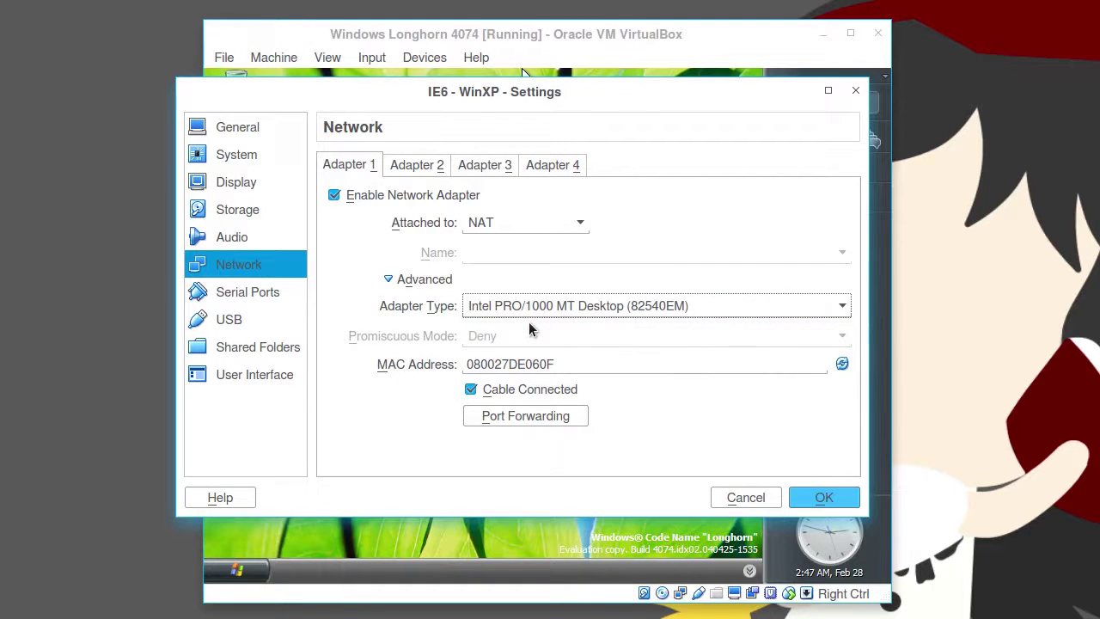
left_click(724, 497)
left_click(228, 168)
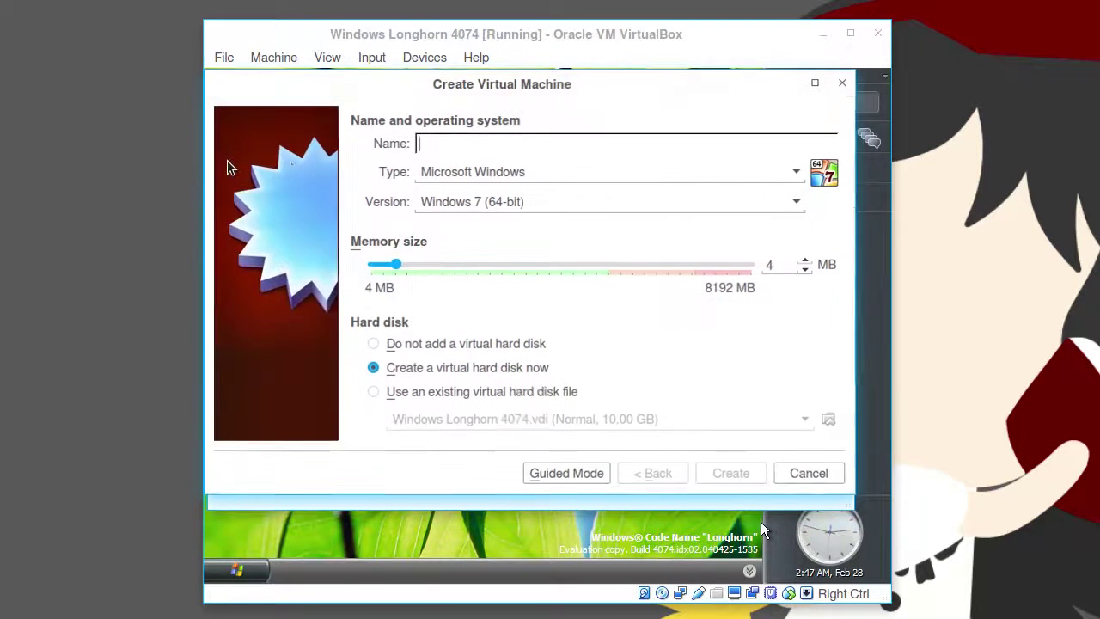
left_click(798, 473)
Examine the adapter types offered for IE6 - WinXP's network Adapter 1 and leave the settings without saving
left_click(461, 317)
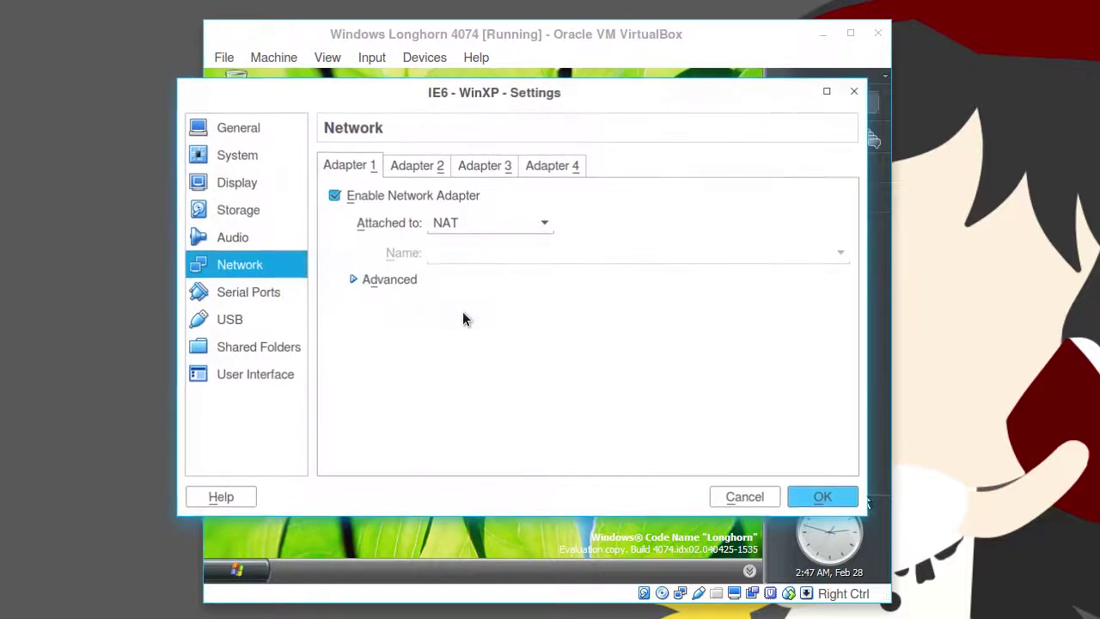
left_click(389, 285)
left_click(514, 307)
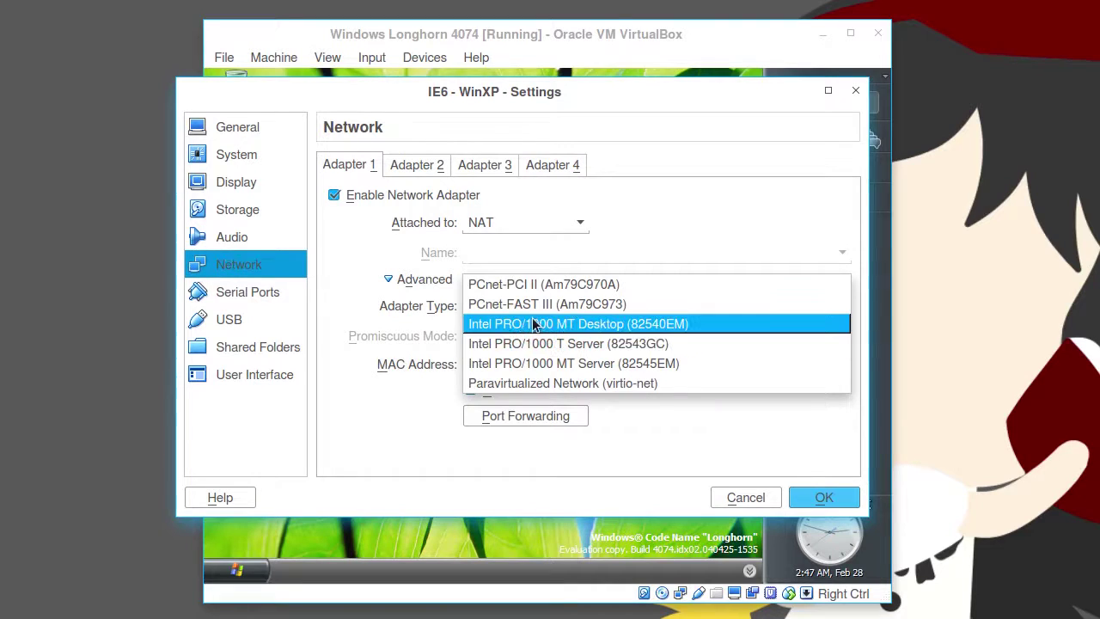
left_click(711, 487)
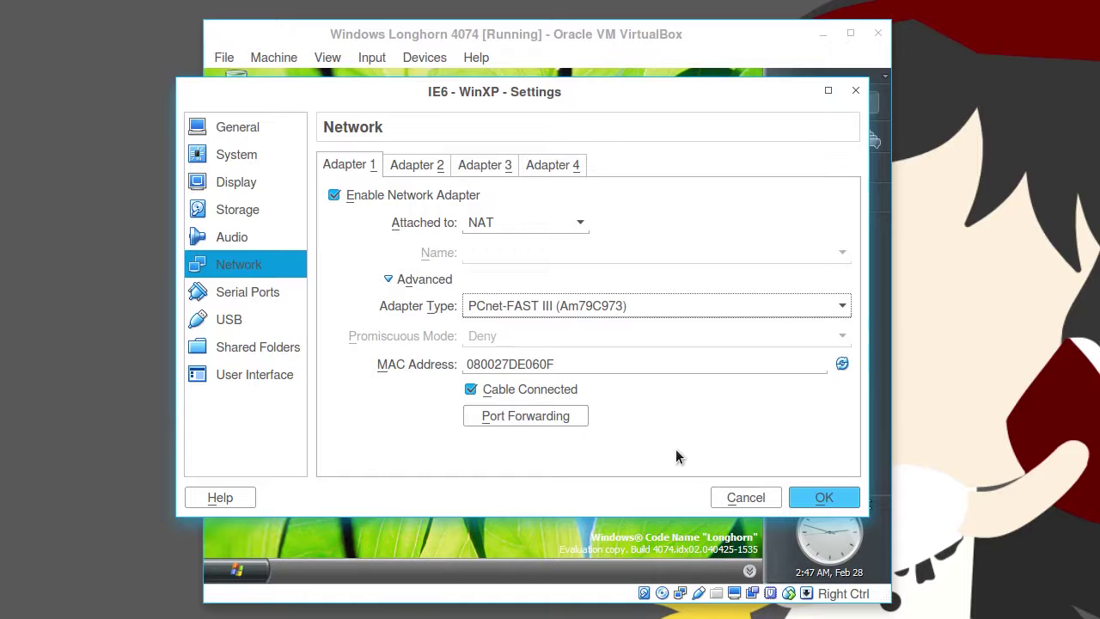
left_click(728, 499)
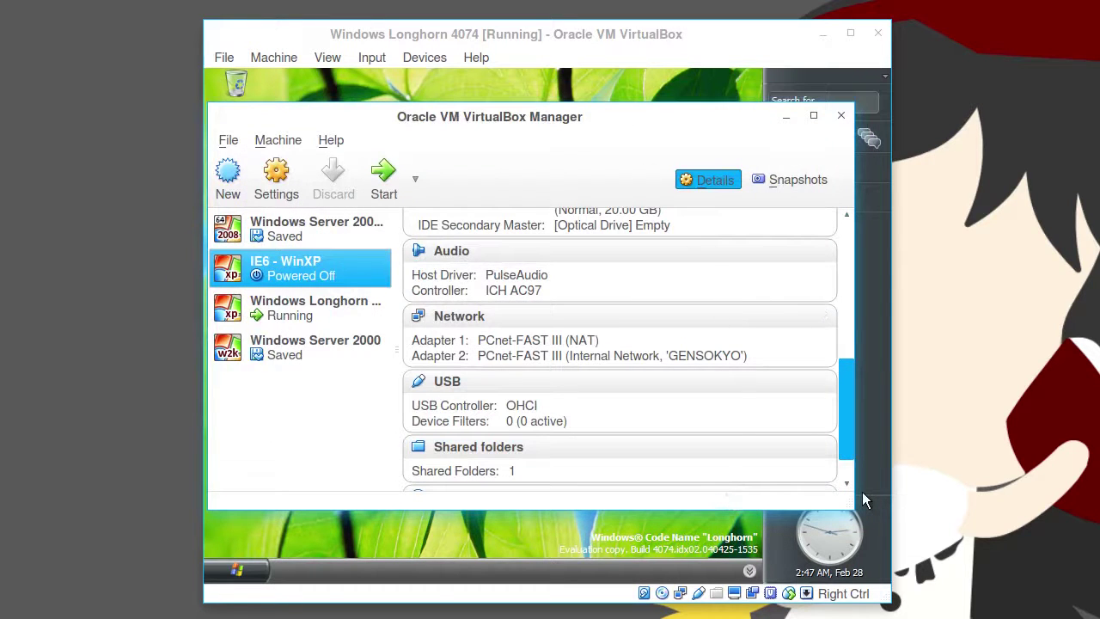
Return to the running Windows Longhorn 4074 machine and start a command prompt by running cmd
left_click(625, 94)
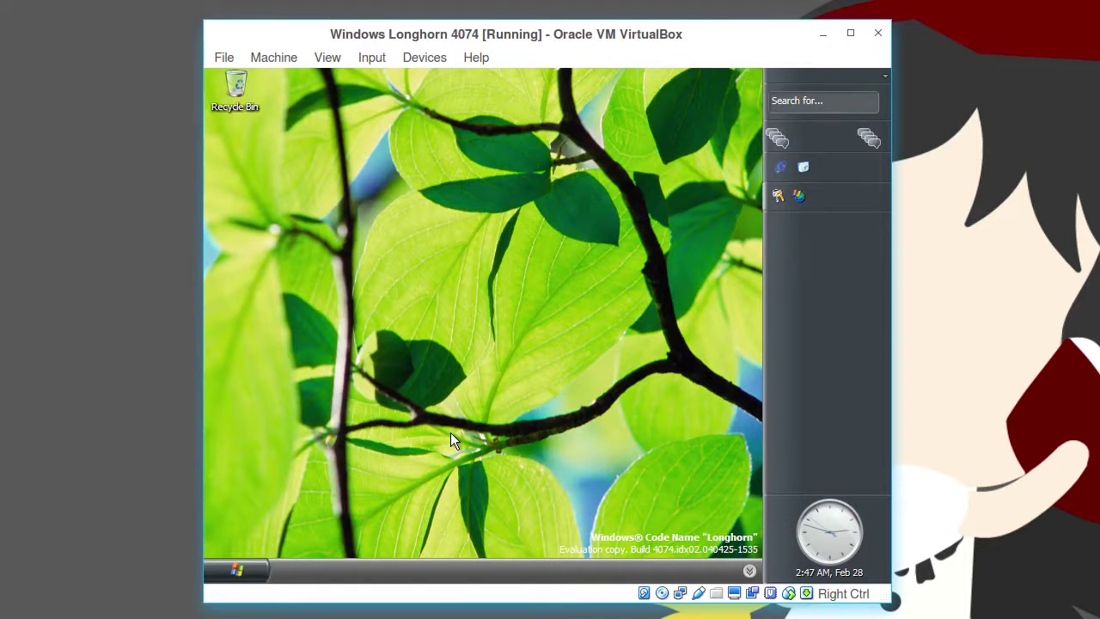
left_click(233, 572)
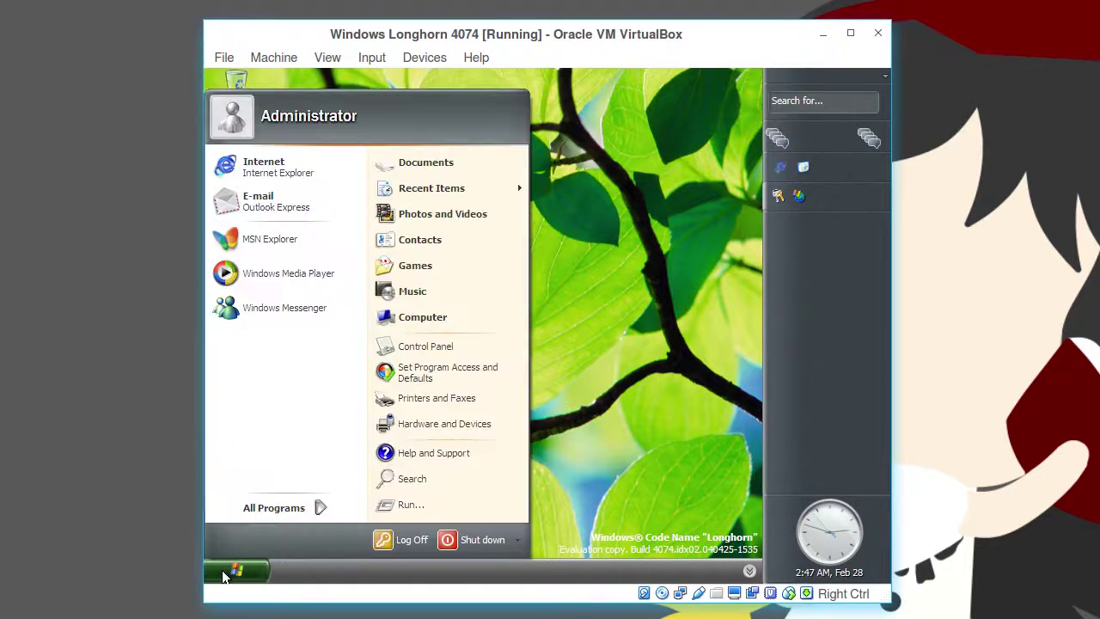
left_click(412, 504)
type("cmd")
key("Return")
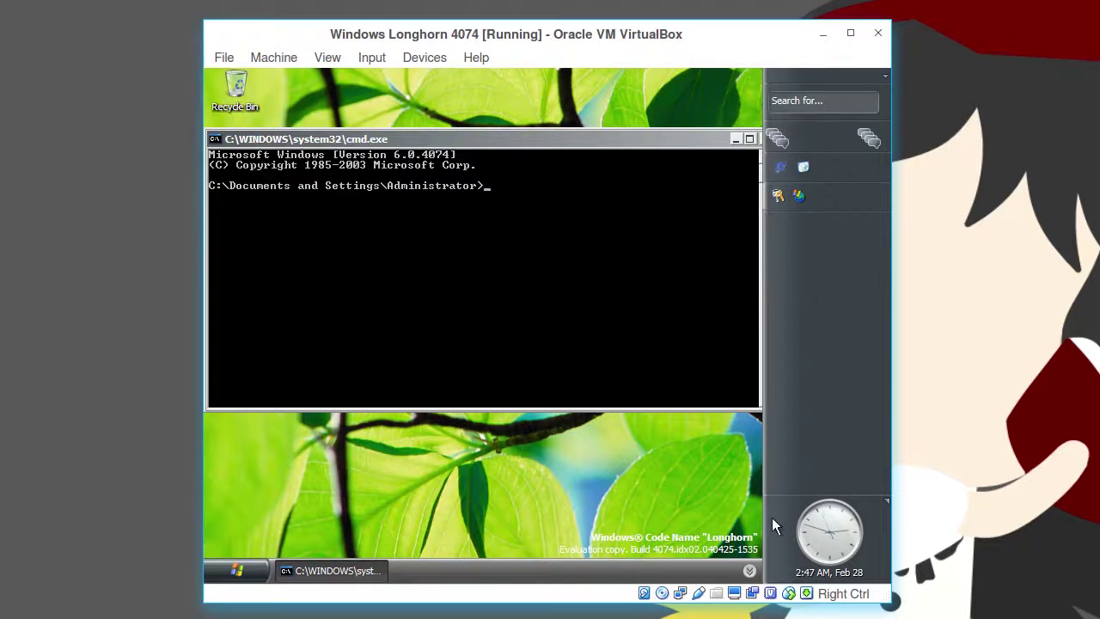
Hide the Longhorn sidebar and ping google.com from the command prompt, closing the prompt when done
left_click(749, 572)
left_click_drag(523, 140, 570, 138)
type("ping google.com")
key("Return")
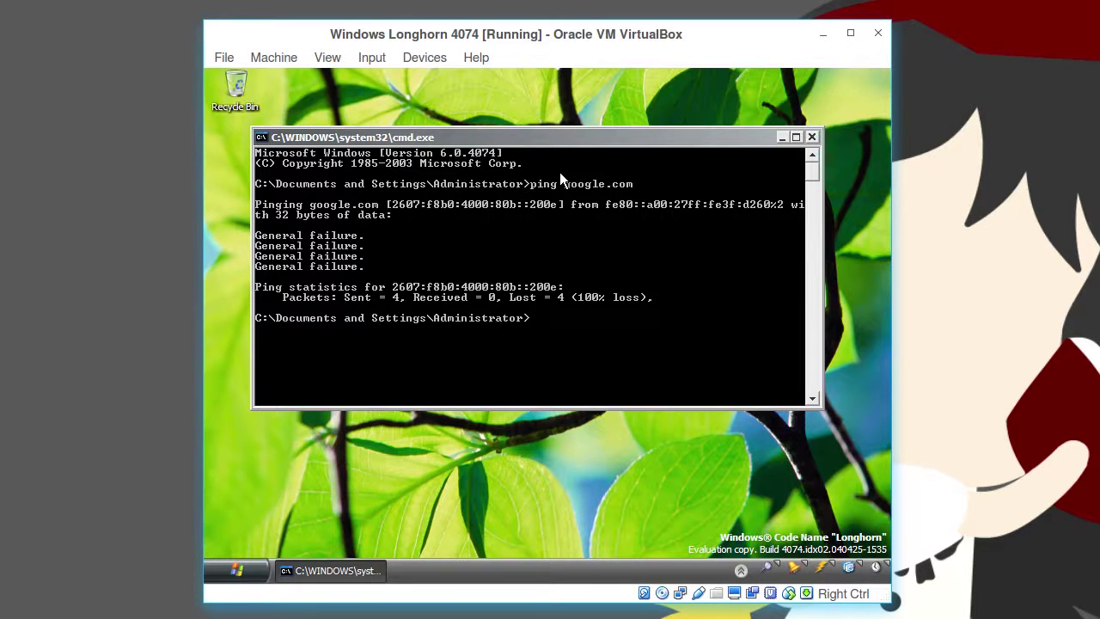
left_click(812, 137)
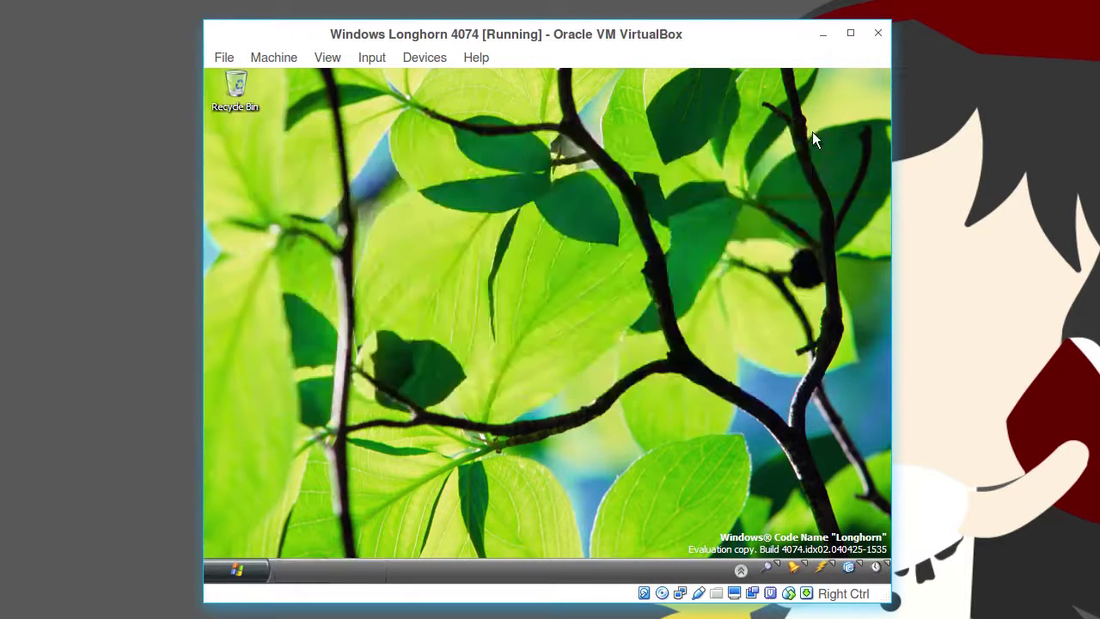
Launch Internet Explorer to test web access, close it and restore the sidebar
left_click(256, 574)
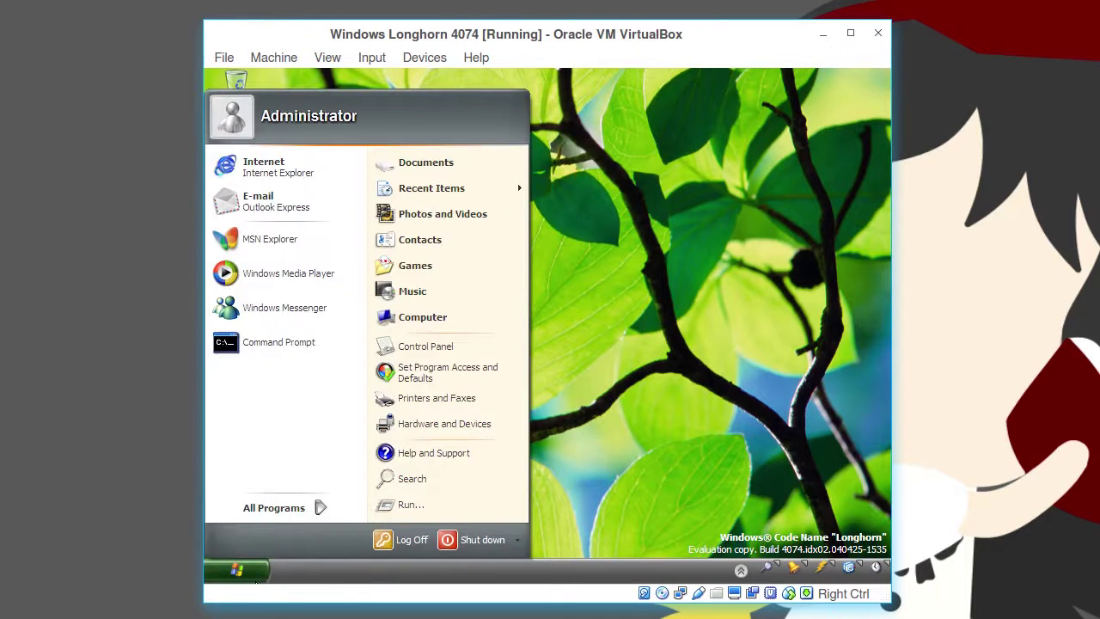
left_click(286, 170)
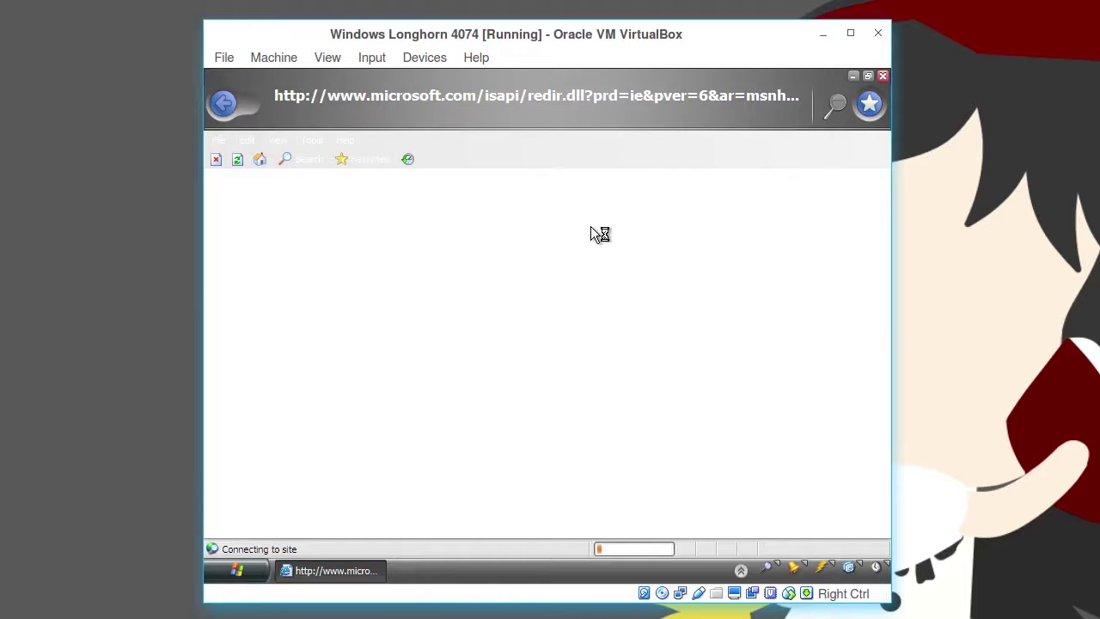
left_click(883, 76)
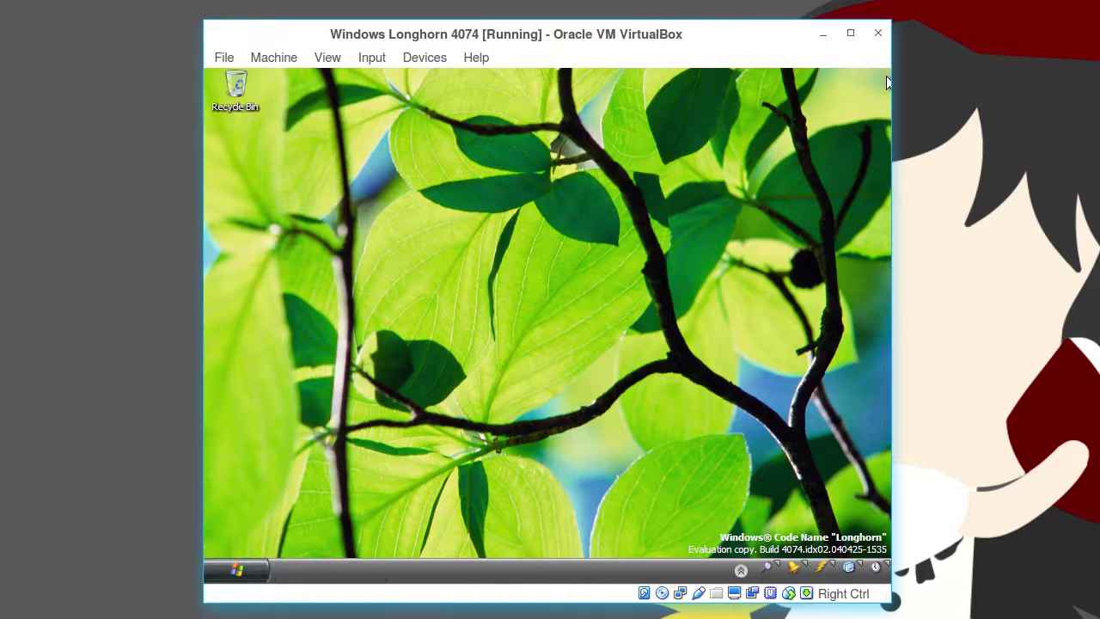
left_click(741, 570)
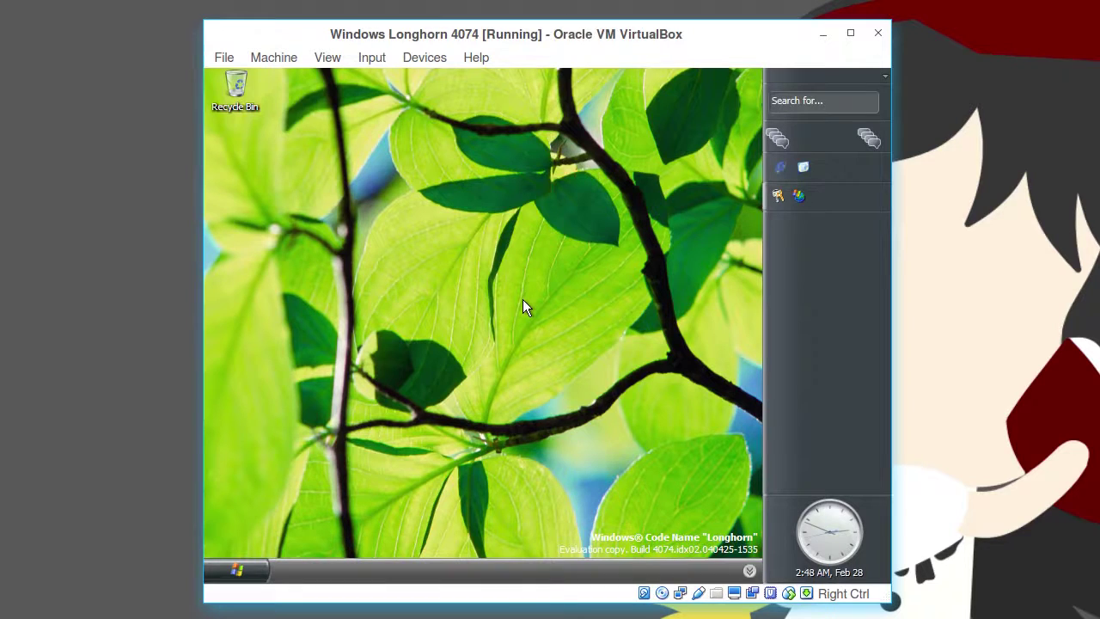
Insert the Guest Additions CD image into the virtual machine and quit the setup wizard it starts
left_click(417, 60)
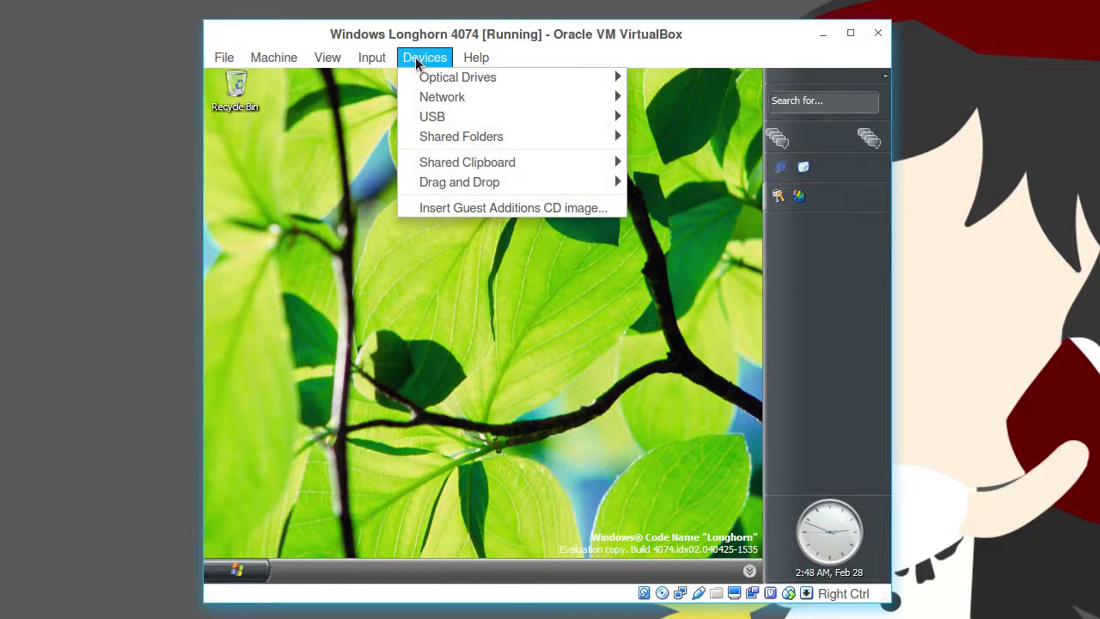
left_click(454, 207)
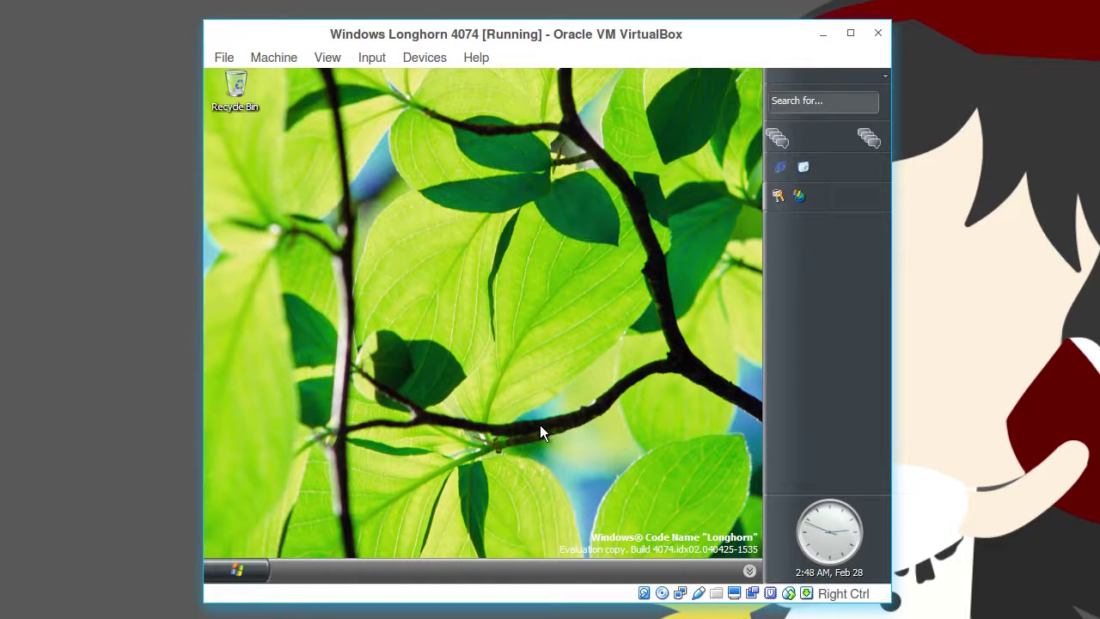
left_click(664, 595)
left_click(693, 588)
left_click(424, 57)
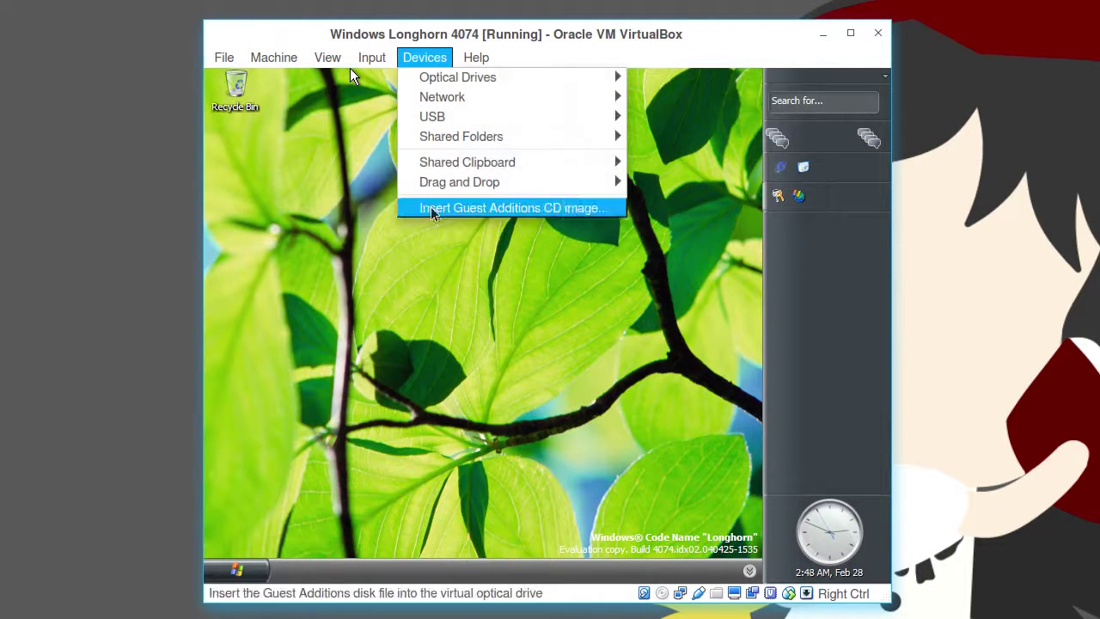
left_click(444, 210)
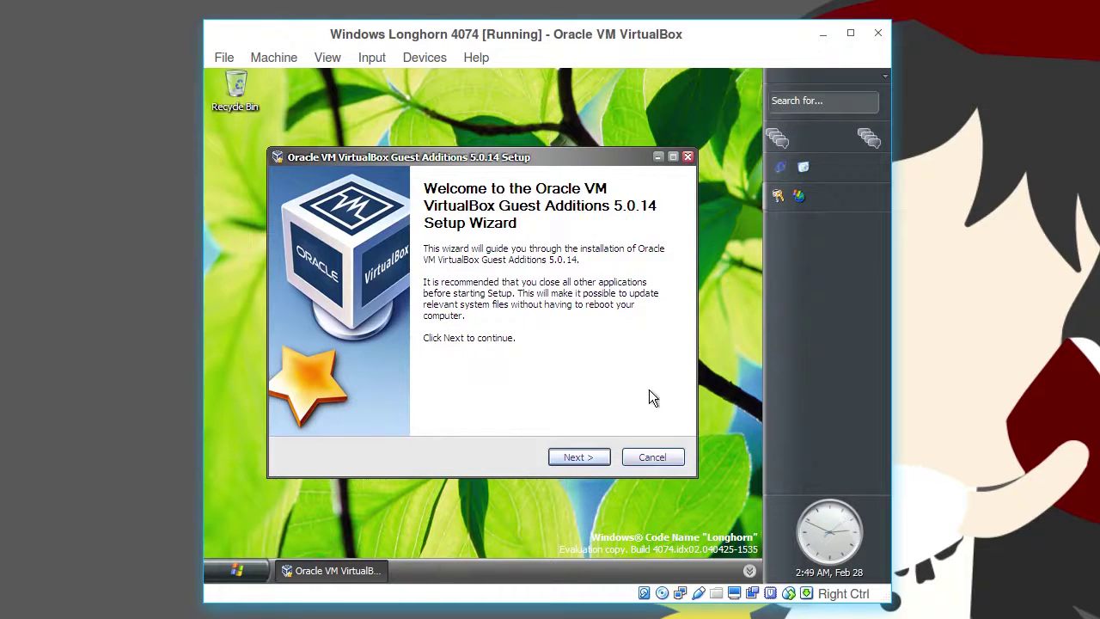
left_click(660, 457)
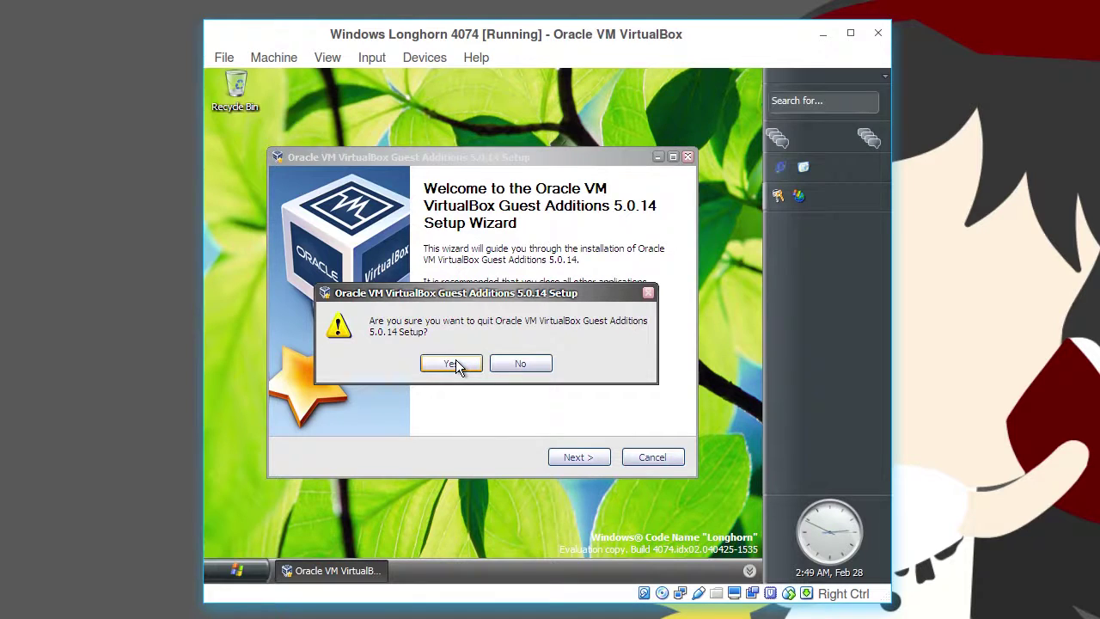
left_click(451, 364)
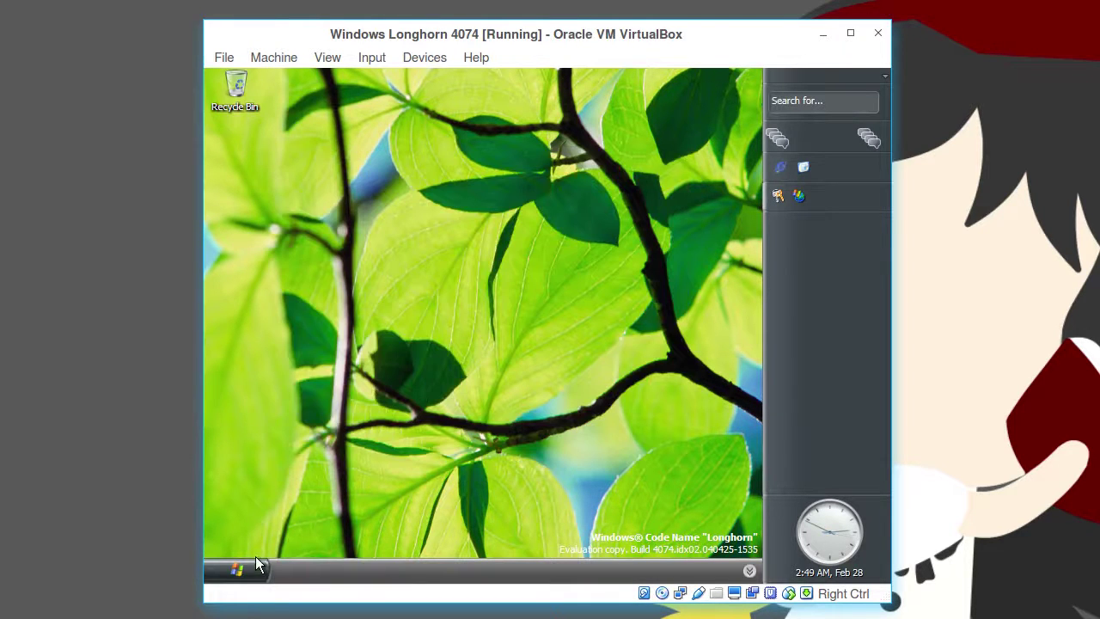
Open the contents of the VirtualBox Guest Additions CD drive from Computer
left_click(256, 569)
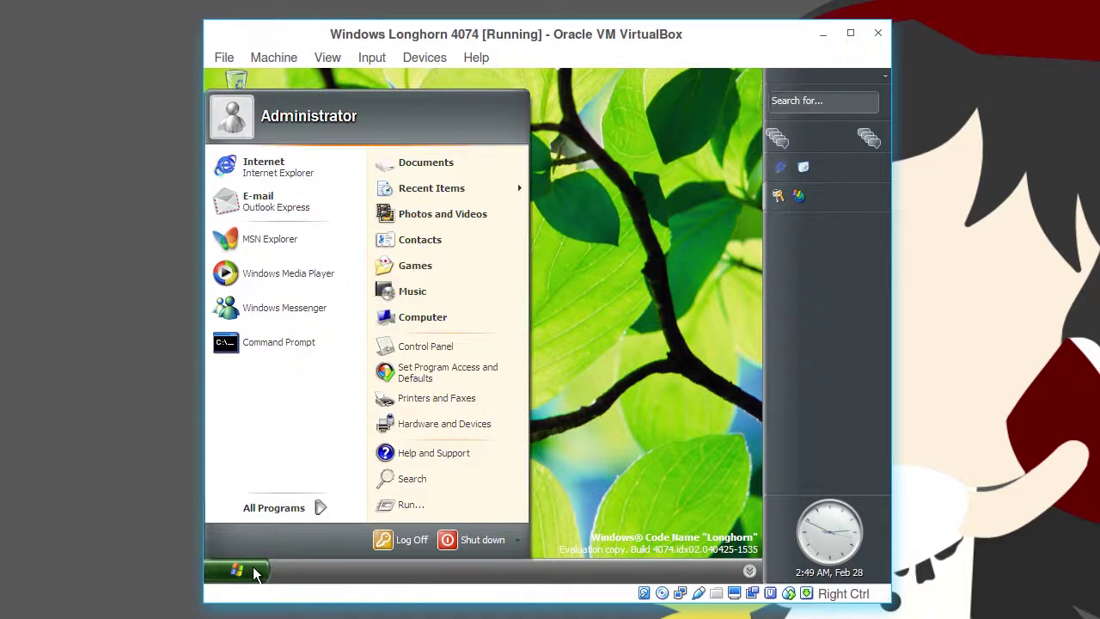
left_click(401, 319)
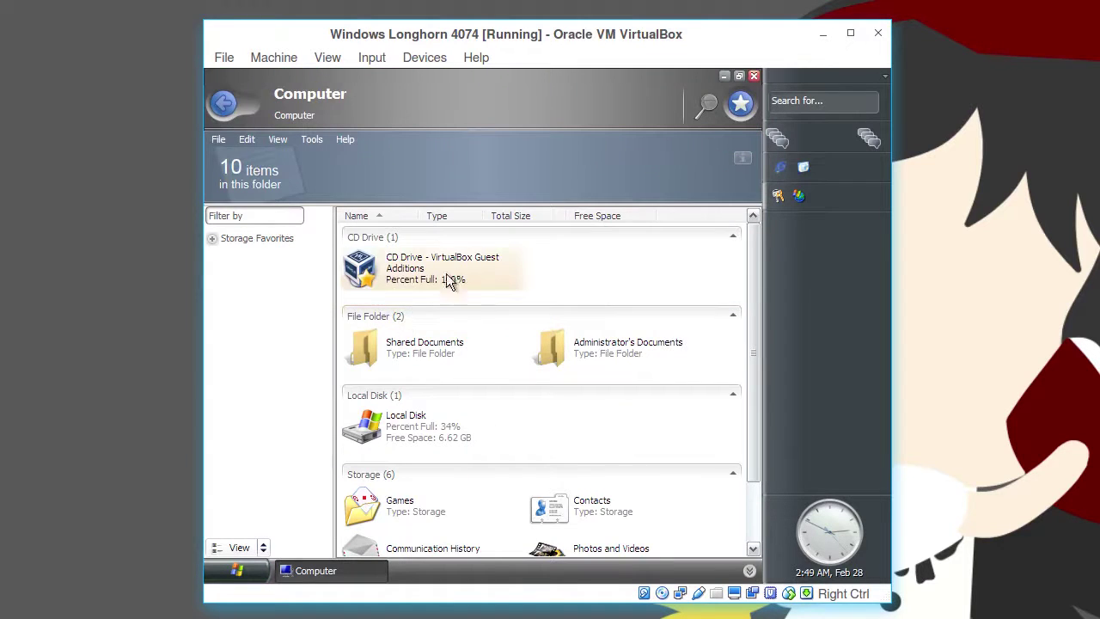
right_click(447, 262)
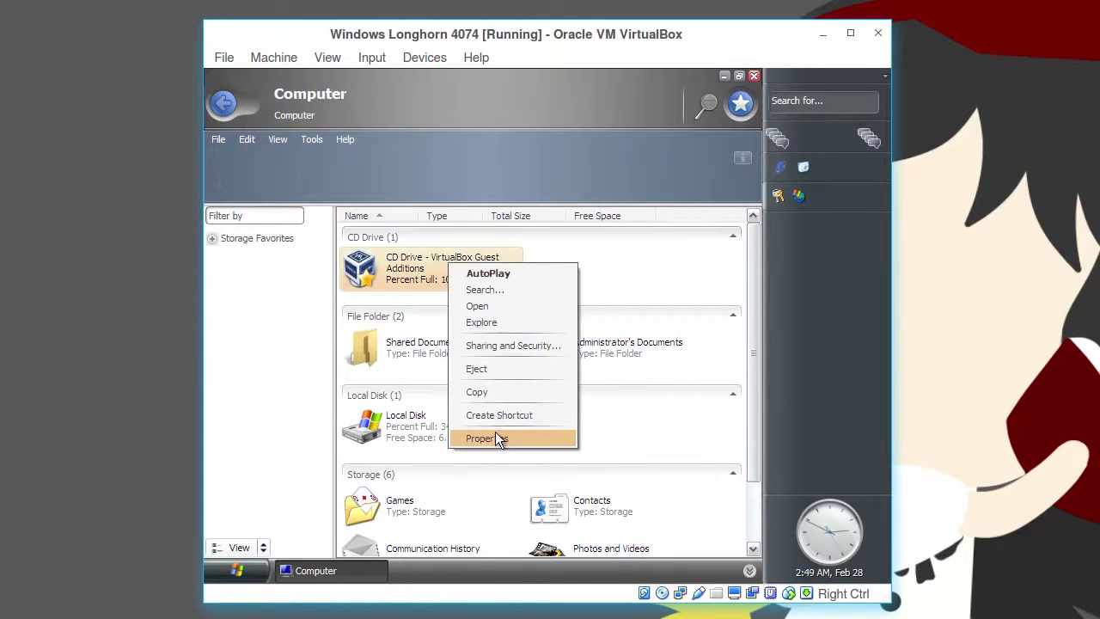
left_click(477, 306)
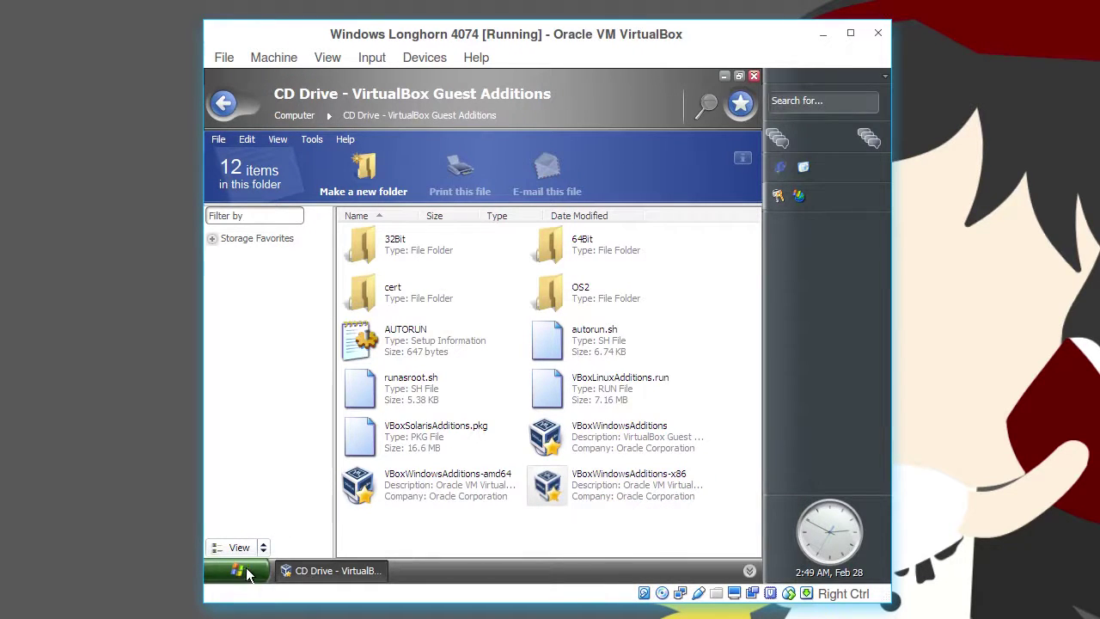
Open the compatibility properties of the VBoxWindowsAdditions-x86 installer from its details
right_click(601, 471)
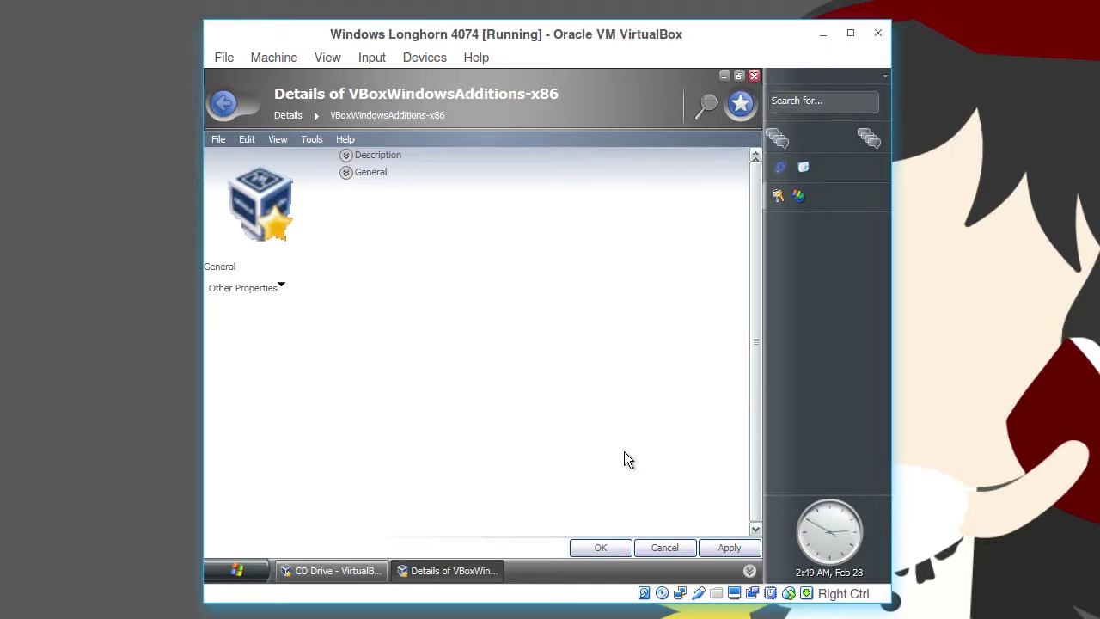
left_click(271, 288)
left_click(268, 324)
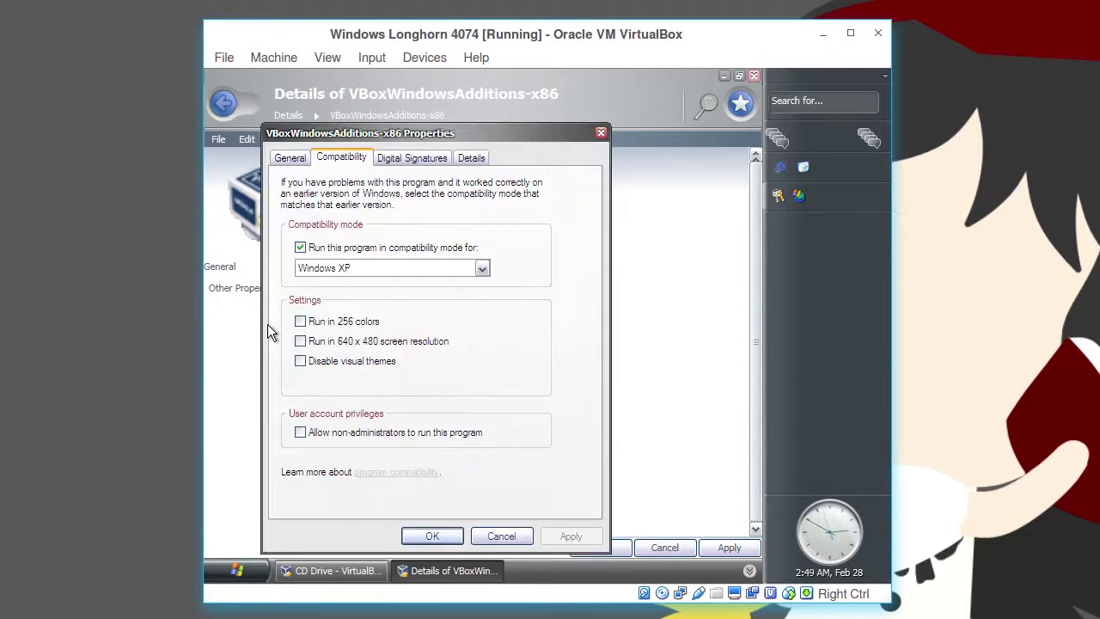
Set VBoxWindowsAdditions-x86 to run in compatibility mode for Windows XP, then accept the properties and the file details
left_click(386, 268)
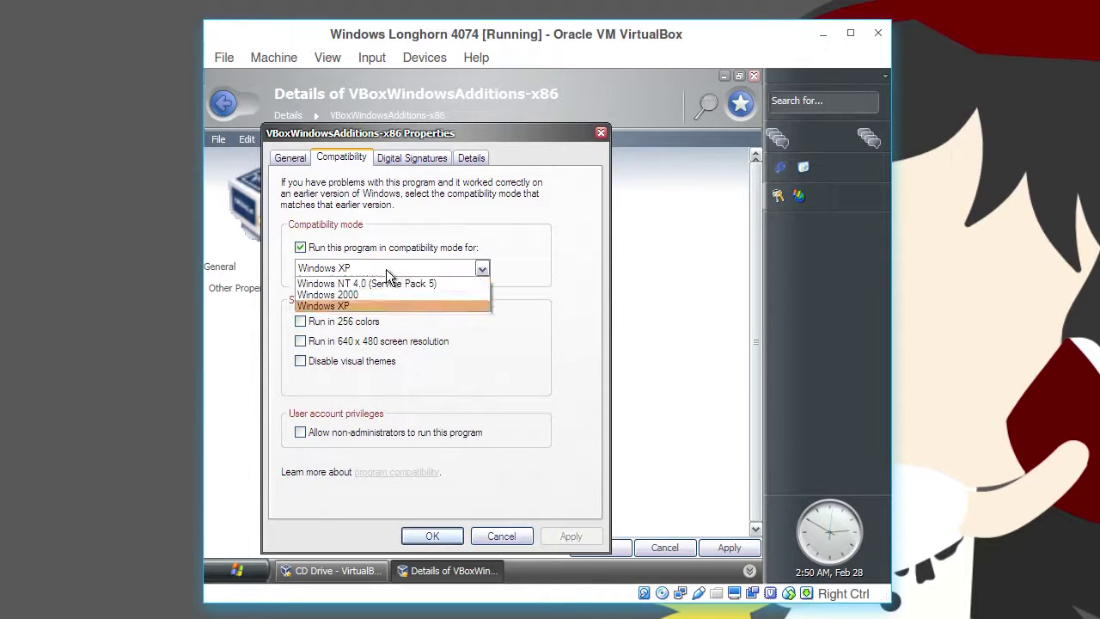
left_click(369, 284)
left_click(367, 248)
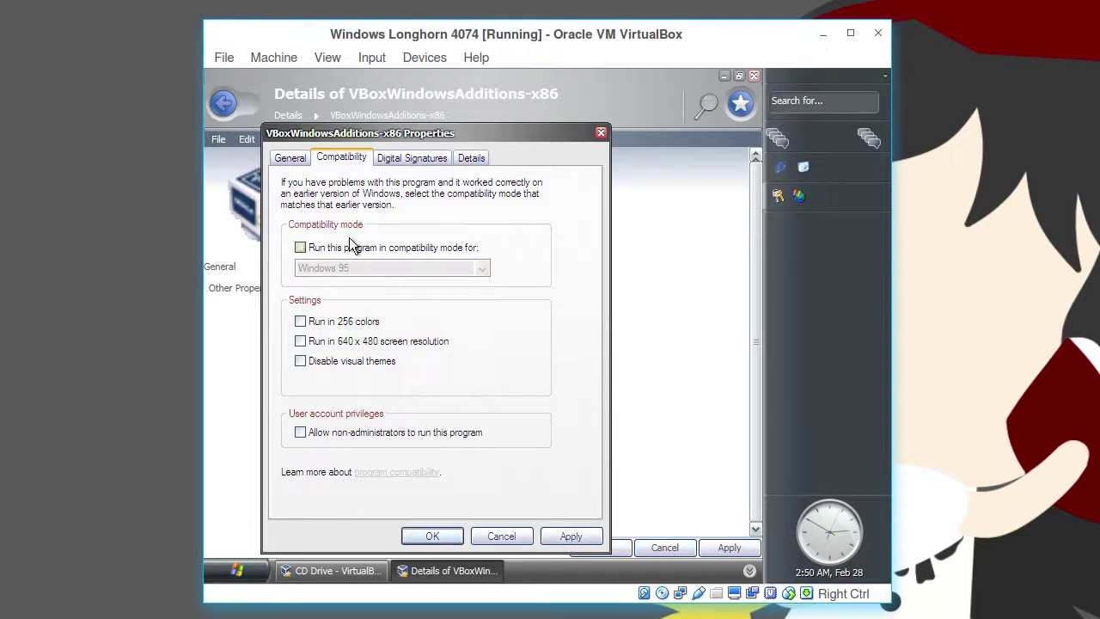
left_click(340, 257)
left_click(343, 266)
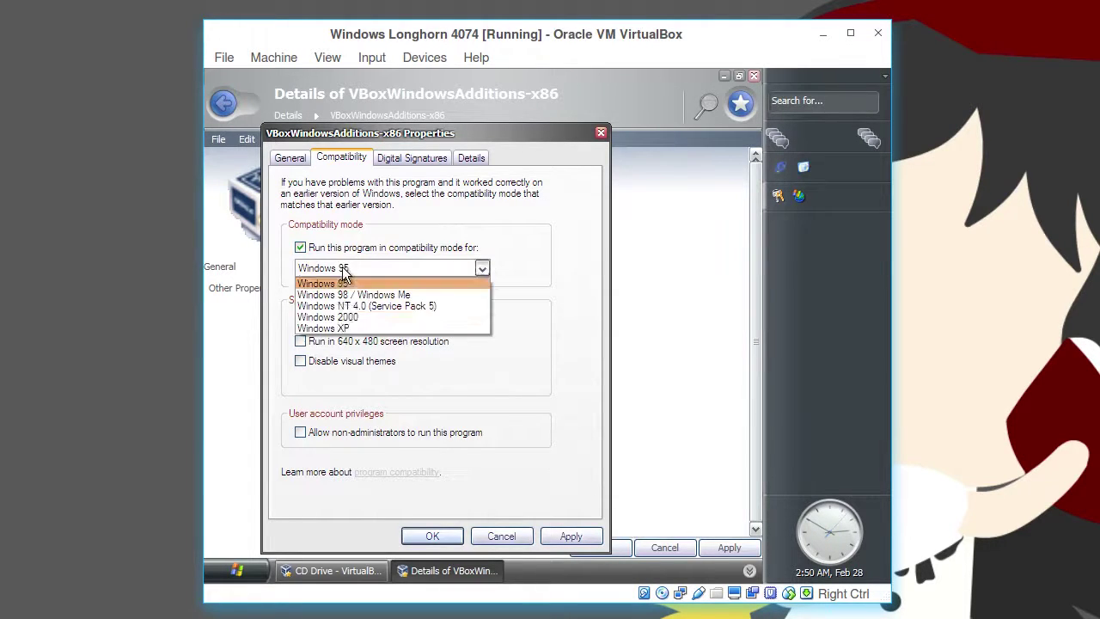
left_click(361, 341)
left_click(454, 542)
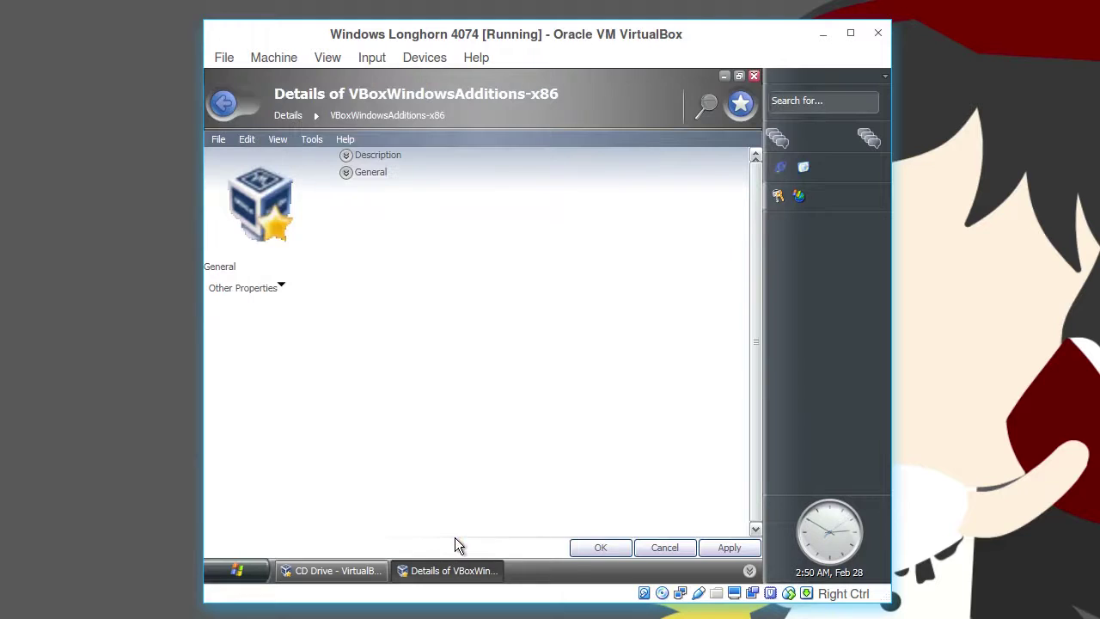
left_click(572, 552)
left_click(570, 541)
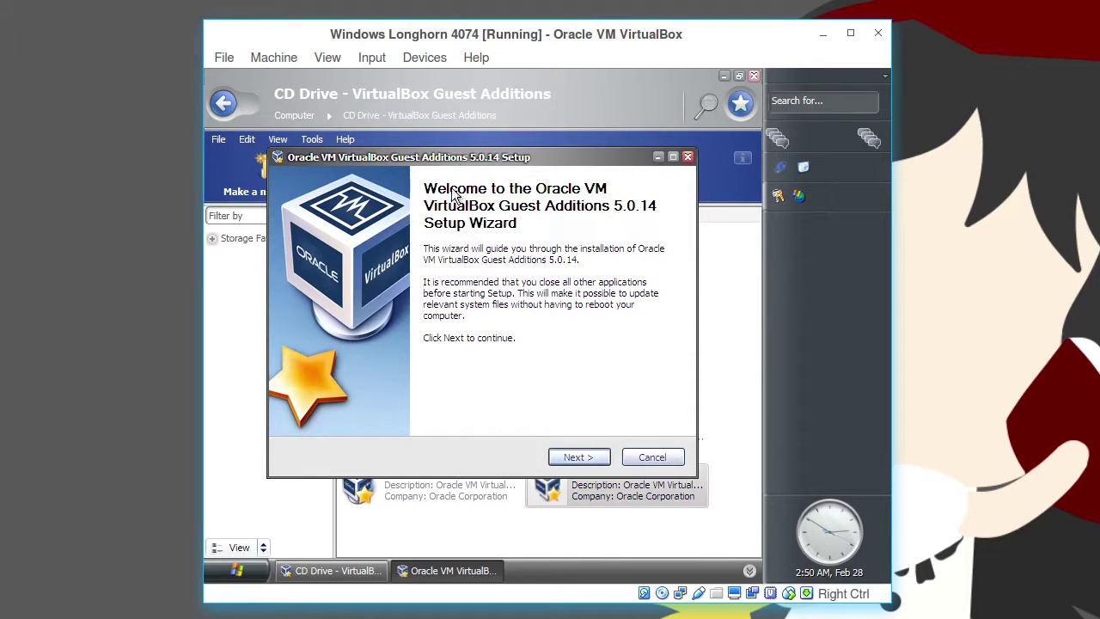
mouse_move(462, 157)
left_mouse_down()
mouse_move(651, 302)
mouse_move(426, 170)
mouse_move(462, 171)
left_mouse_up()
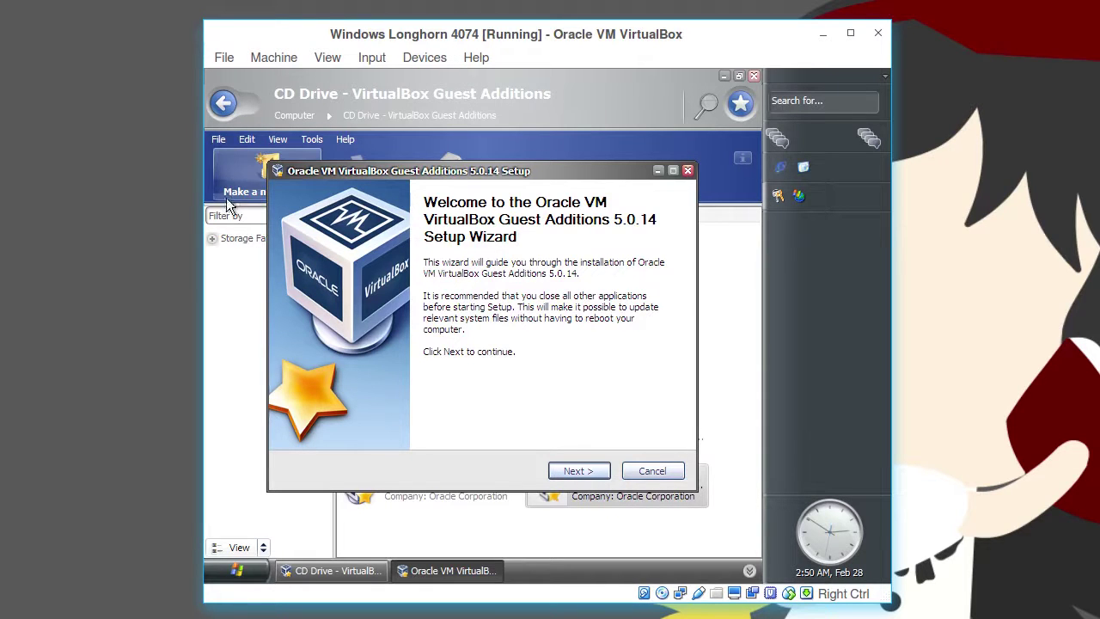
mouse_move(203, 212)
left_mouse_down()
mouse_move(110, 206)
mouse_move(206, 212)
left_mouse_up()
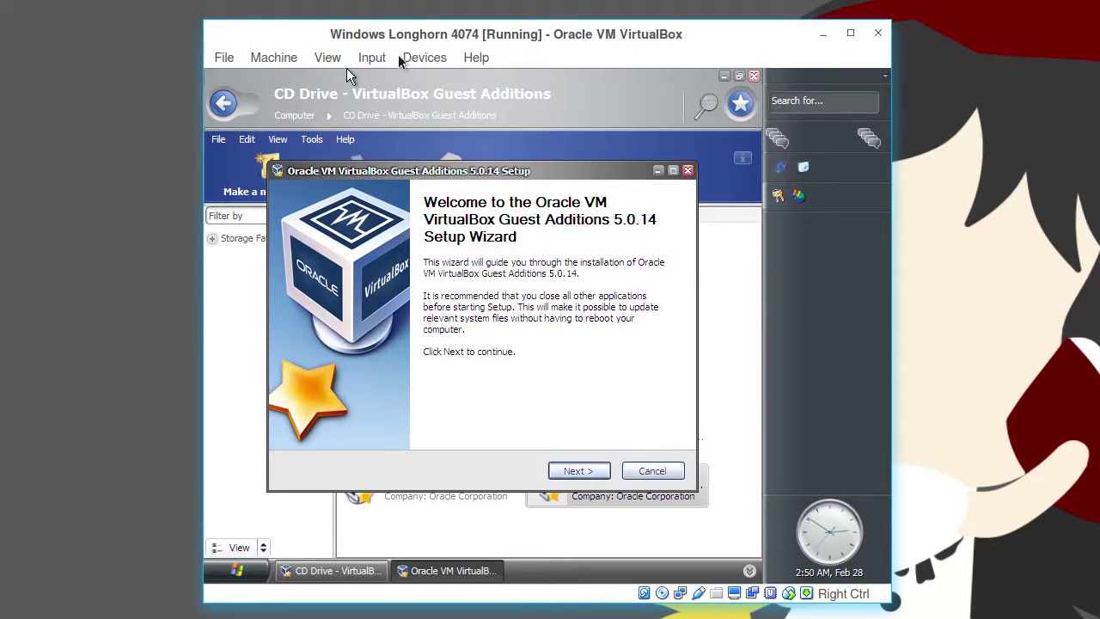
left_click(424, 57)
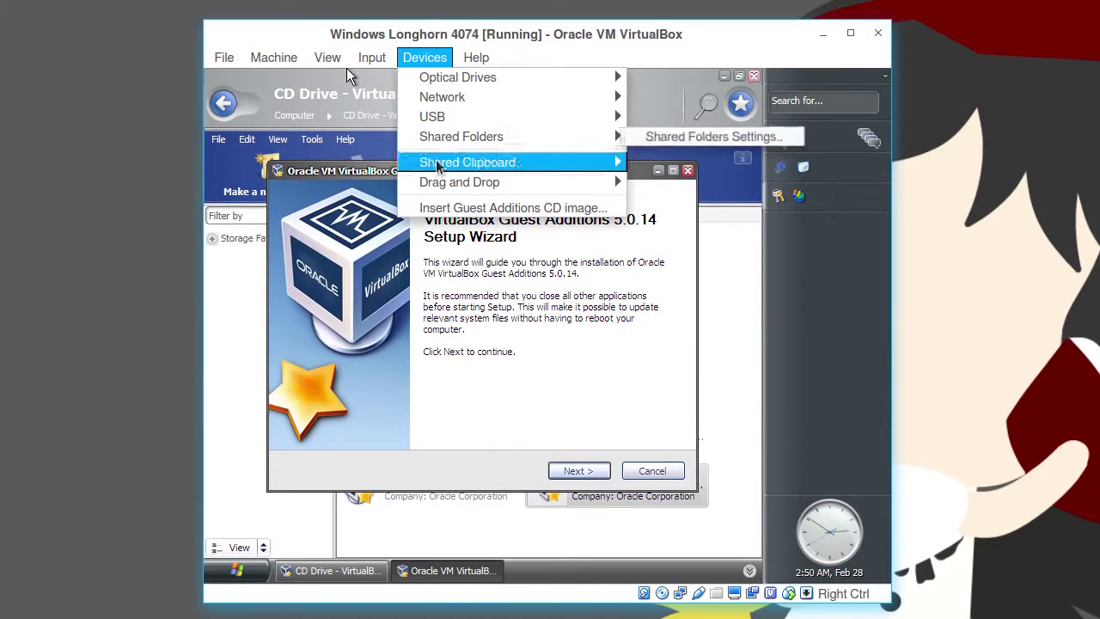
mouse_move(447, 142)
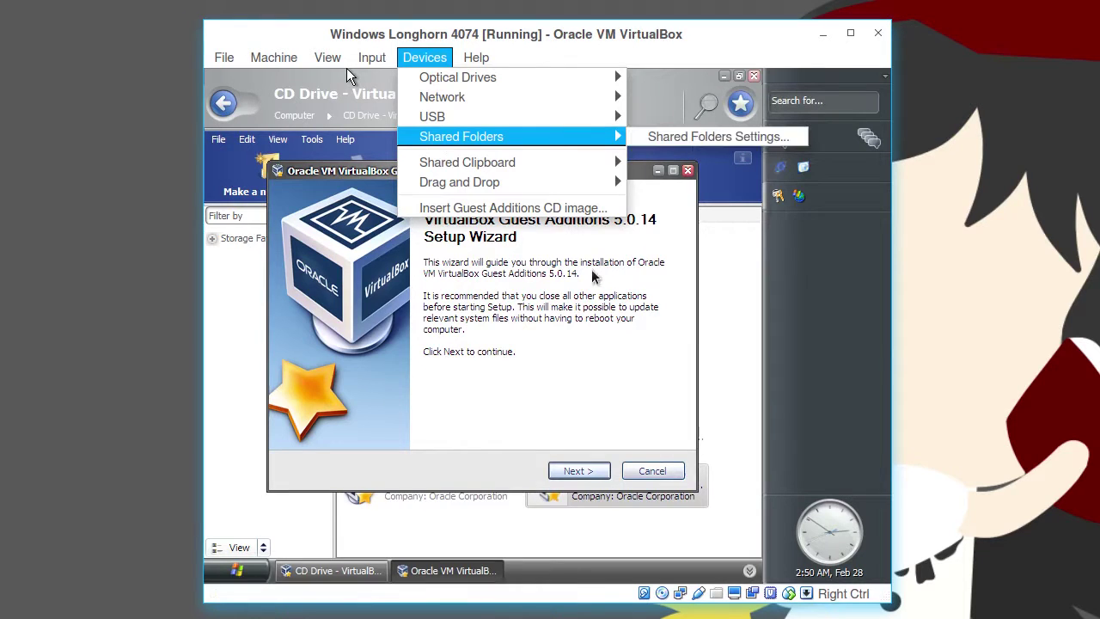
left_click(347, 68)
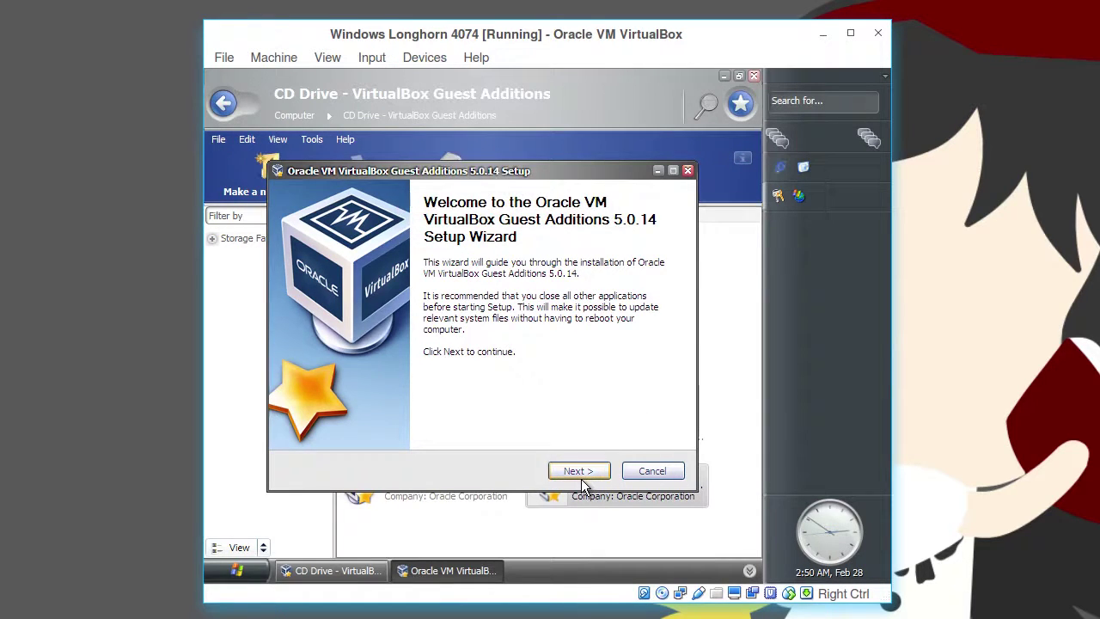
Advance the Guest Additions setup to the component selection and try to include Direct3D Support
left_click(581, 479)
left_click(583, 474)
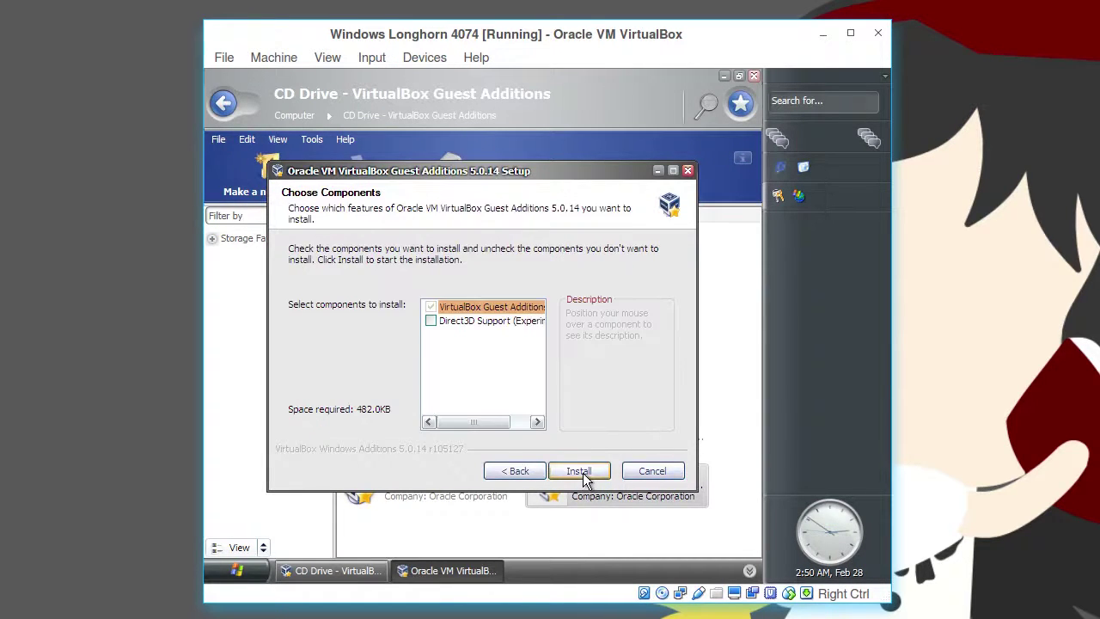
left_click(478, 325)
left_click_drag(446, 296, 491, 275)
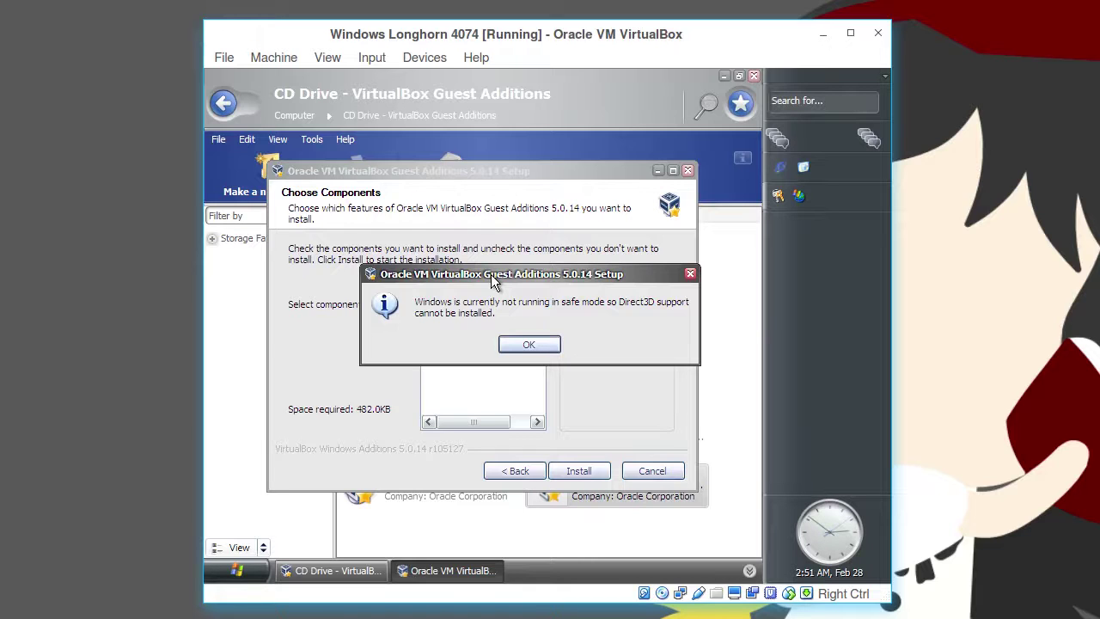
key("ctrl+shift+Escape")
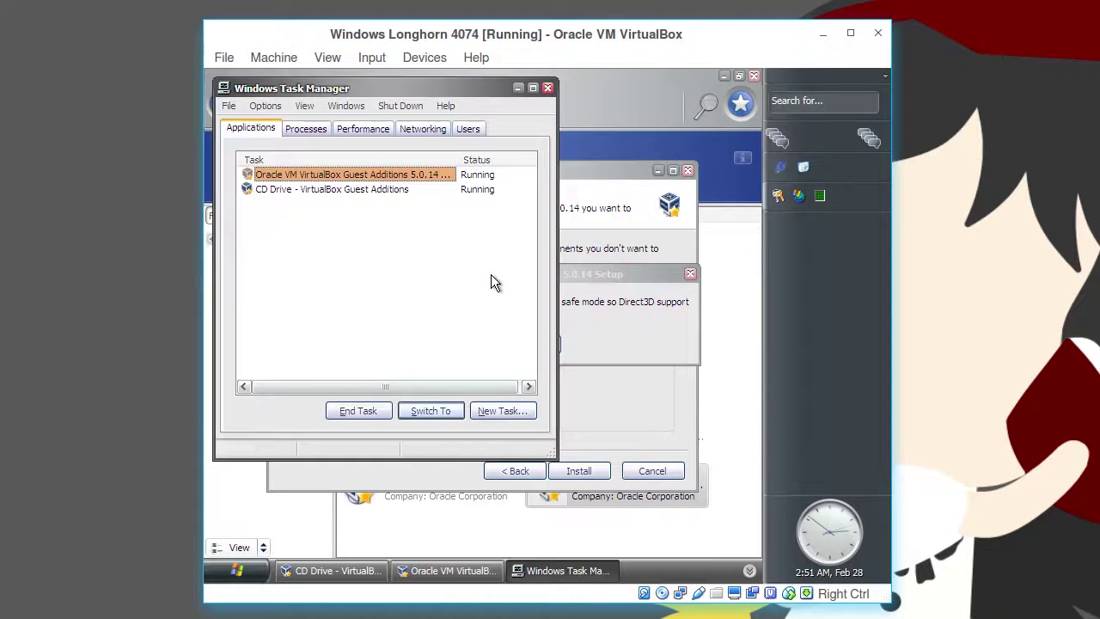
left_click(229, 106)
mouse_move(346, 105)
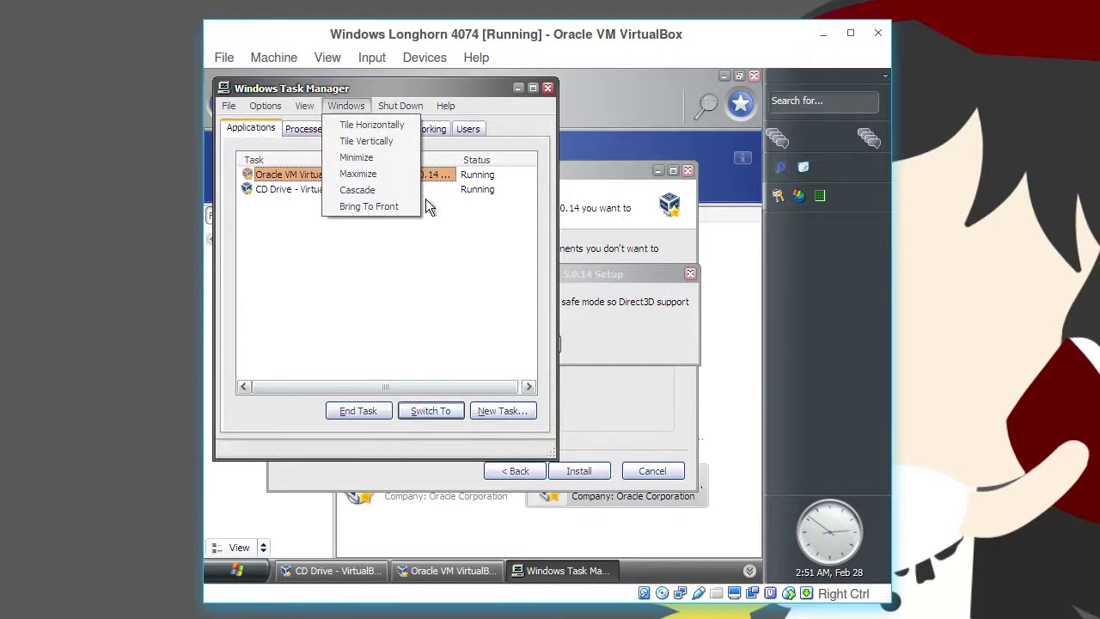
left_click(427, 206)
left_click(400, 287)
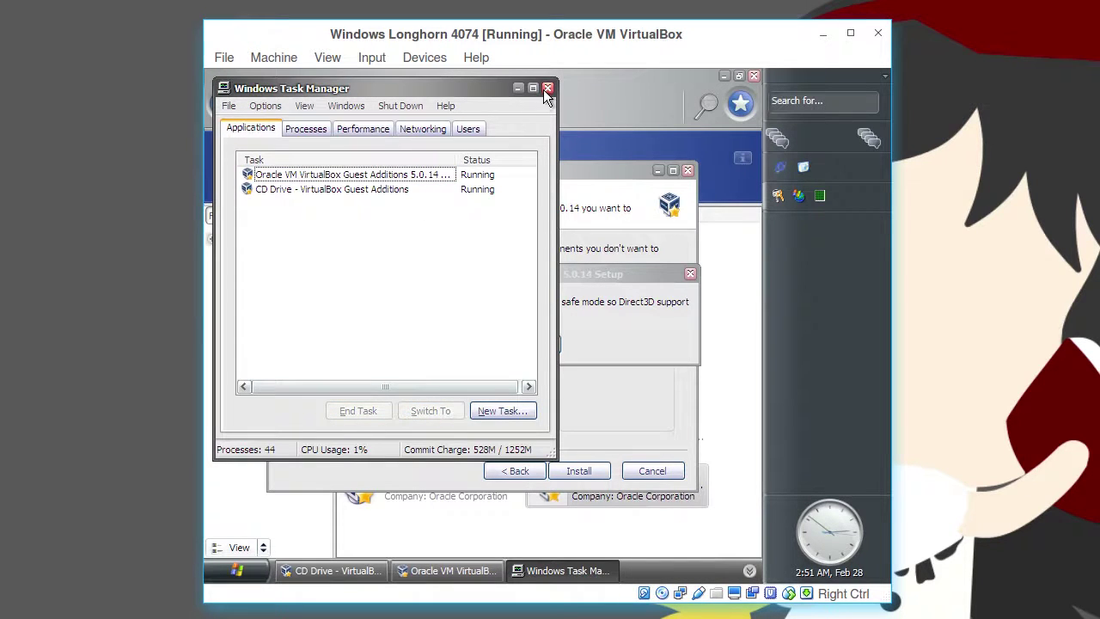
left_click(547, 88)
Dismiss the Direct3D message and start installing VirtualBox Guest Additions without Direct3D Support
left_click(530, 345)
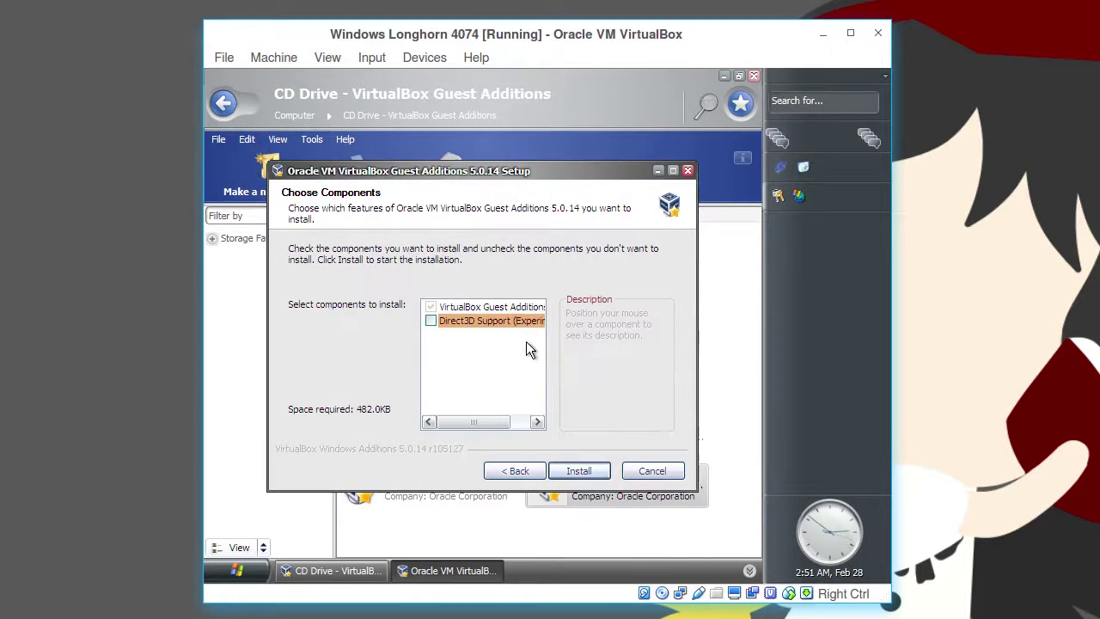
mouse_move(456, 331)
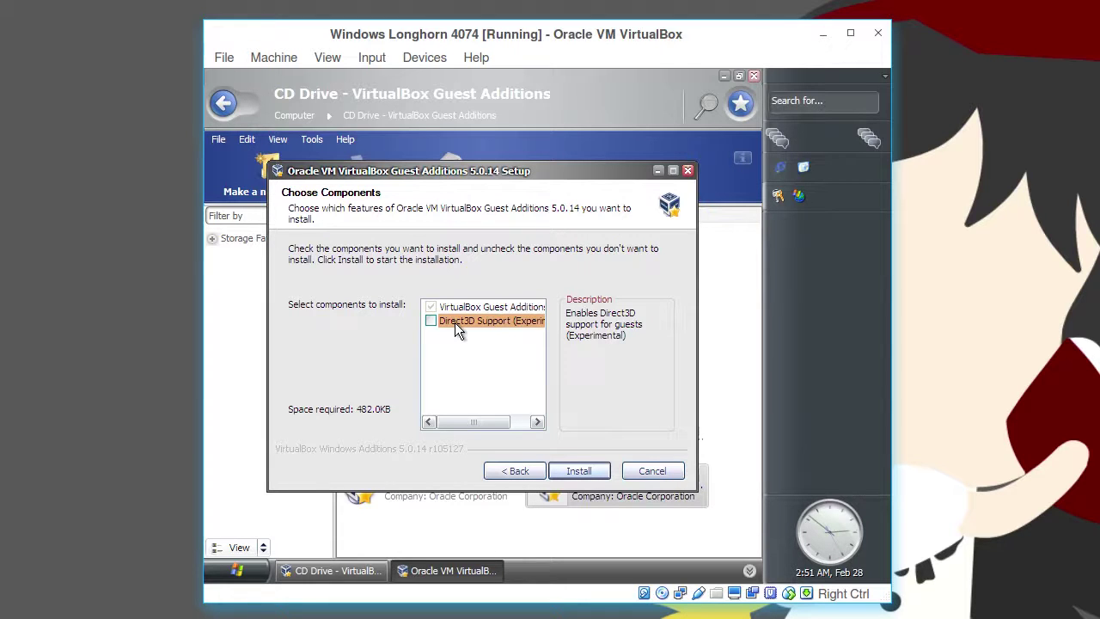
left_click(567, 470)
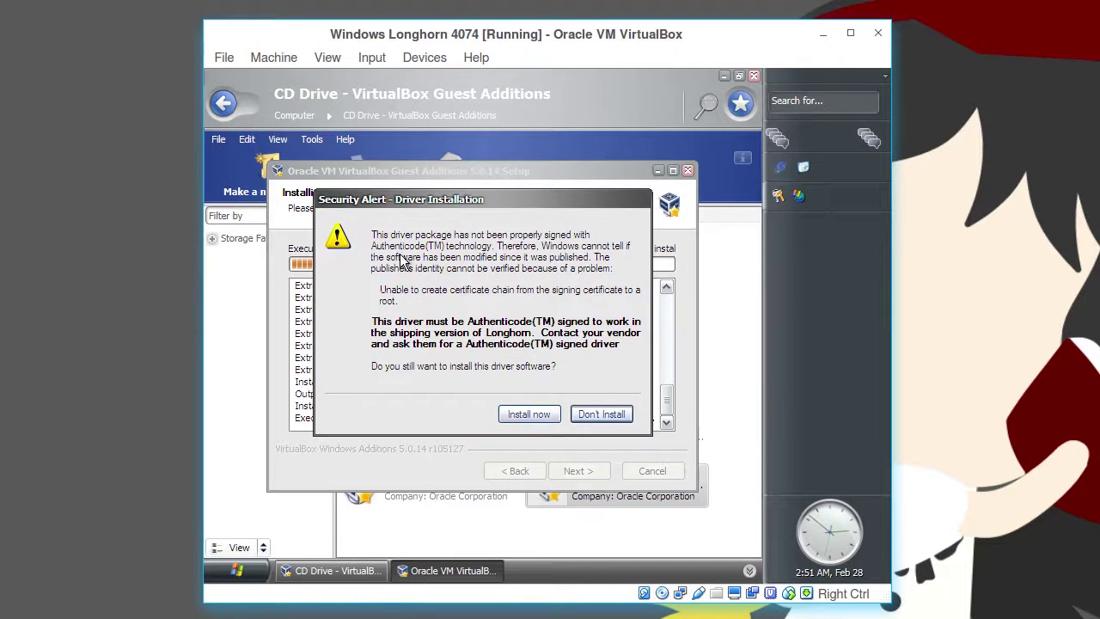
Allow each unsigned driver to be installed, then finish the Guest Additions setup with an immediate reboot
left_click_drag(393, 193, 411, 215)
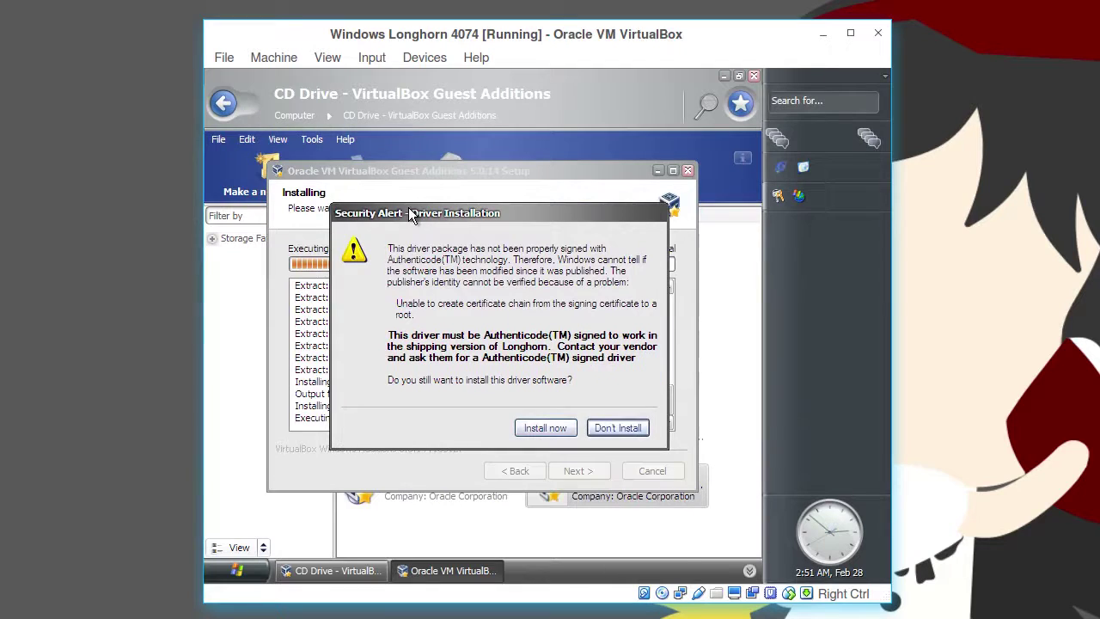
left_click(540, 423)
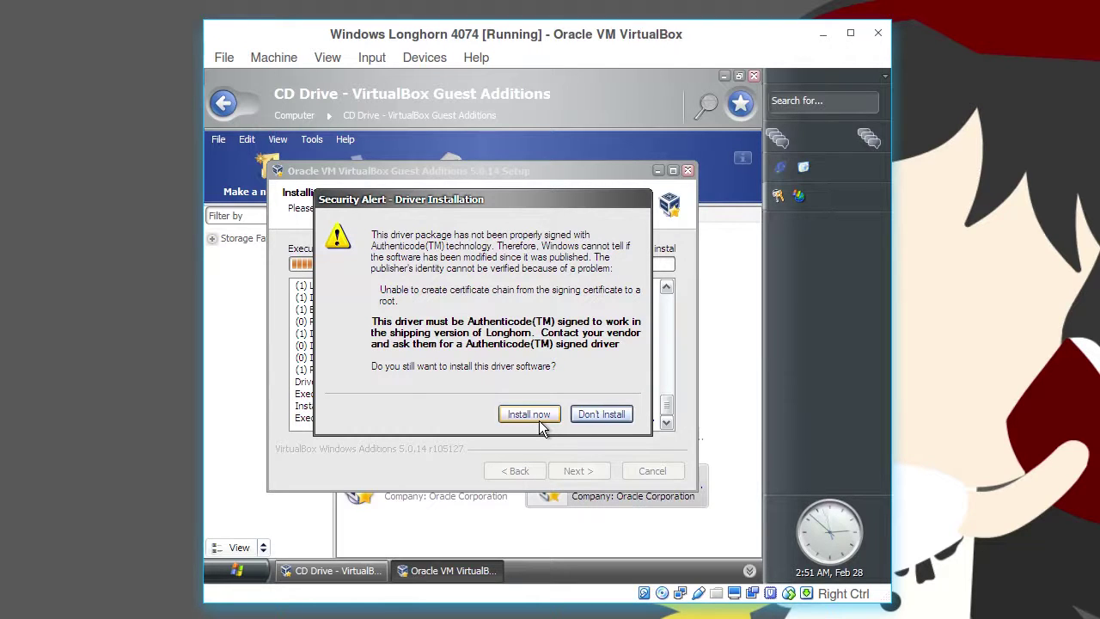
left_click(539, 421)
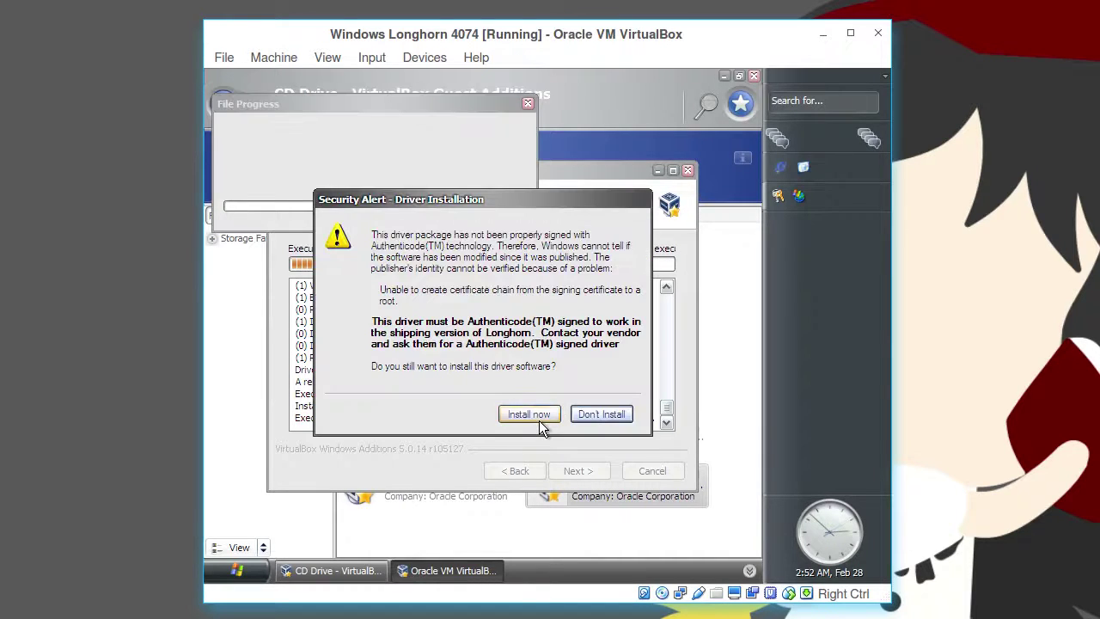
left_click(539, 420)
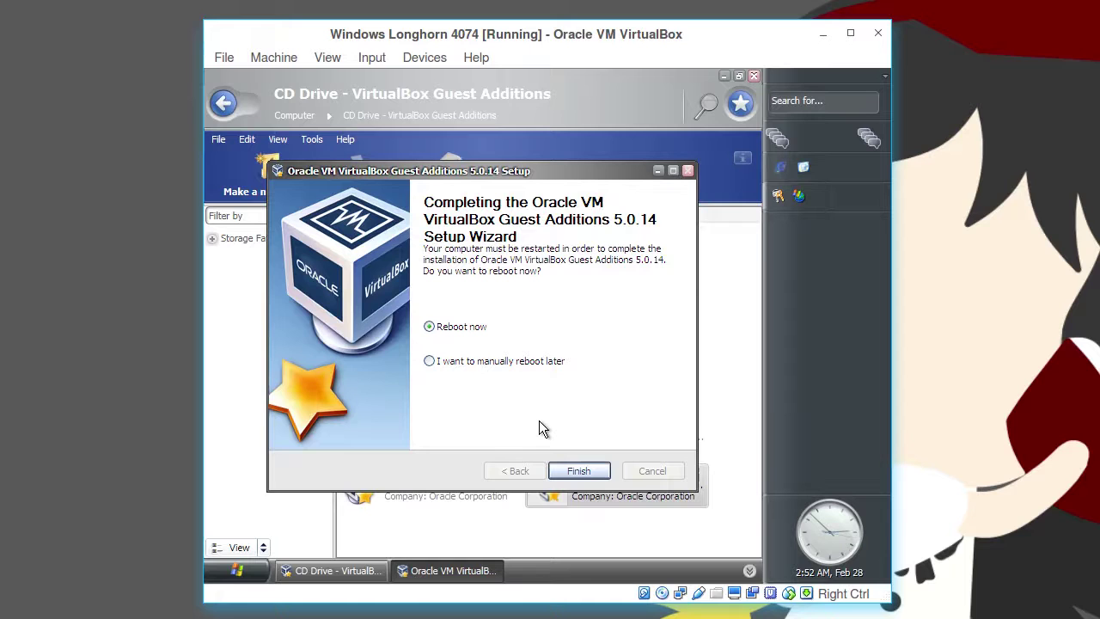
left_click(577, 471)
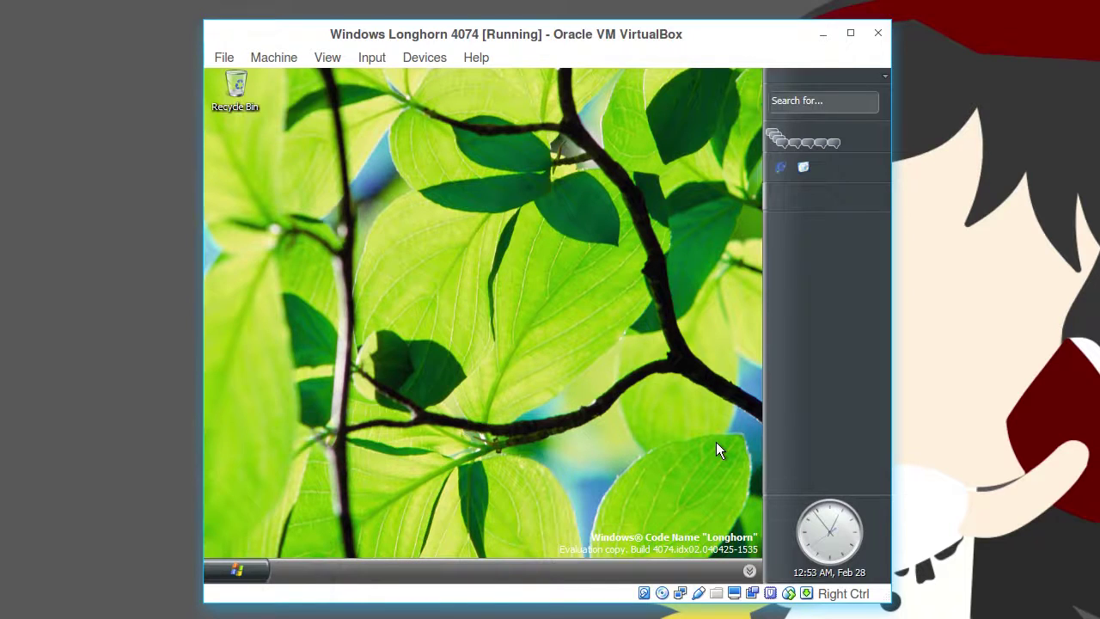
Show the processes from all users in Task Manager and select VBoxService.exe
key("ctrl+shift+Escape")
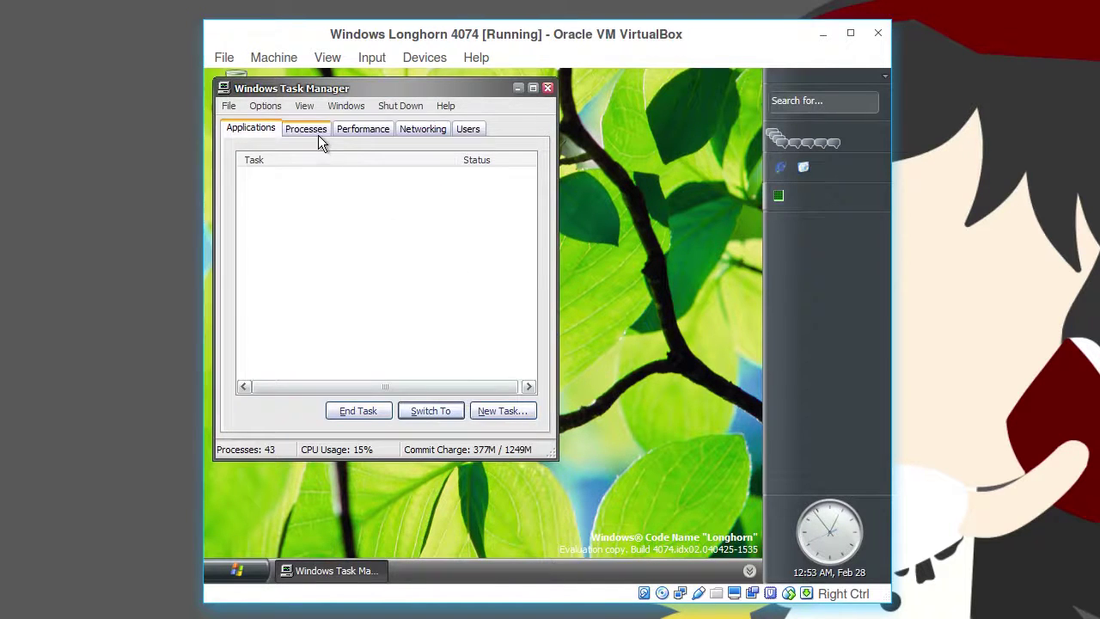
left_click(318, 136)
left_click(327, 409)
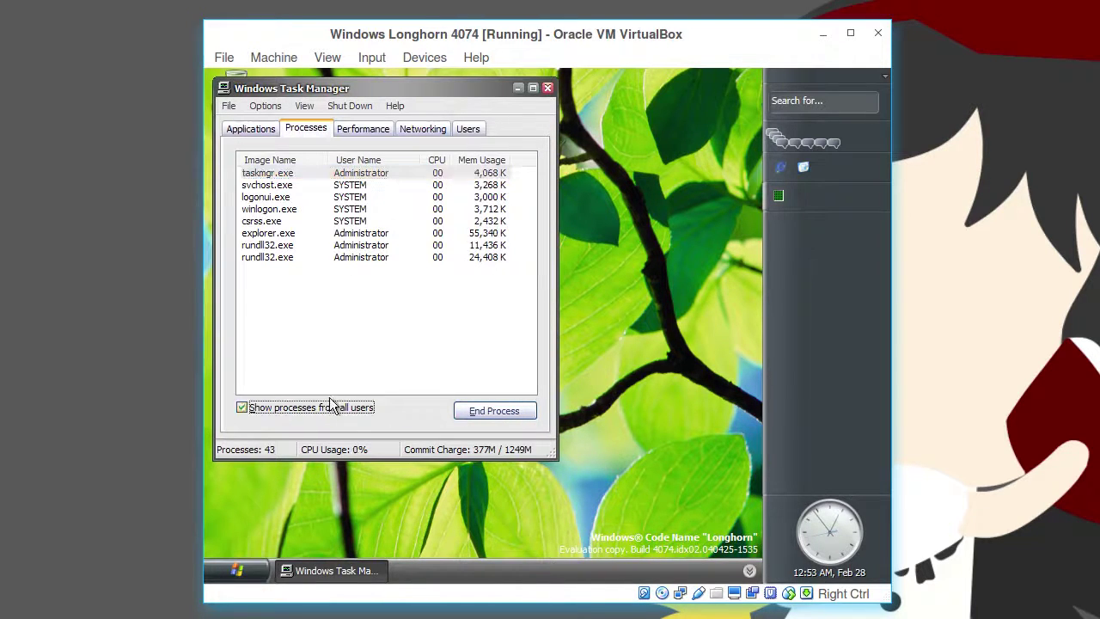
left_click_drag(528, 205, 526, 214)
left_click(278, 209)
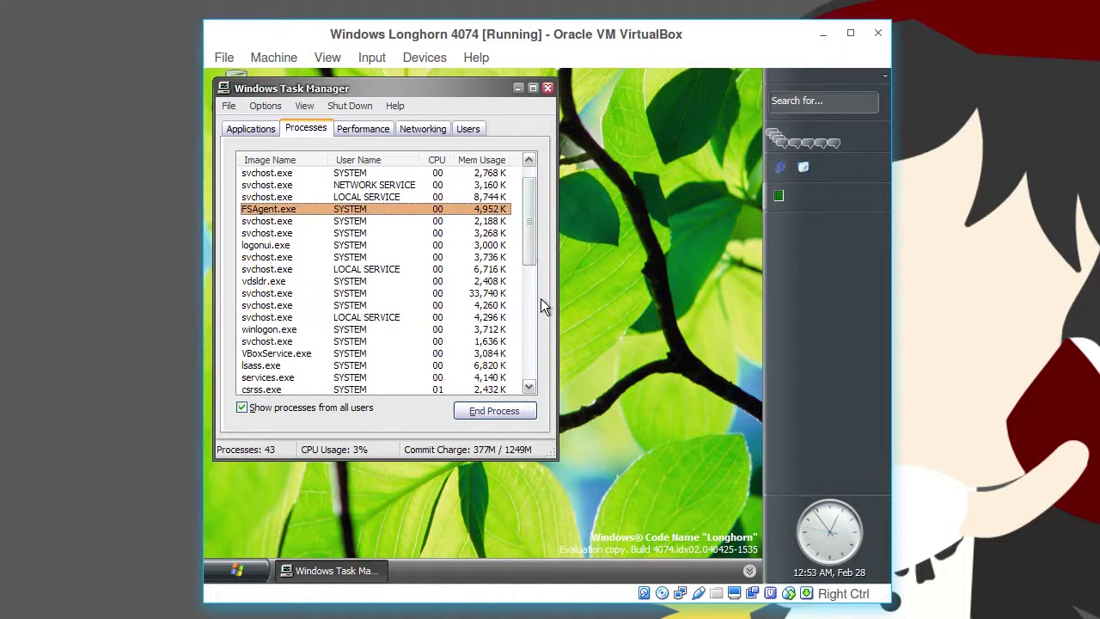
left_click_drag(528, 248, 528, 268)
left_click(355, 306)
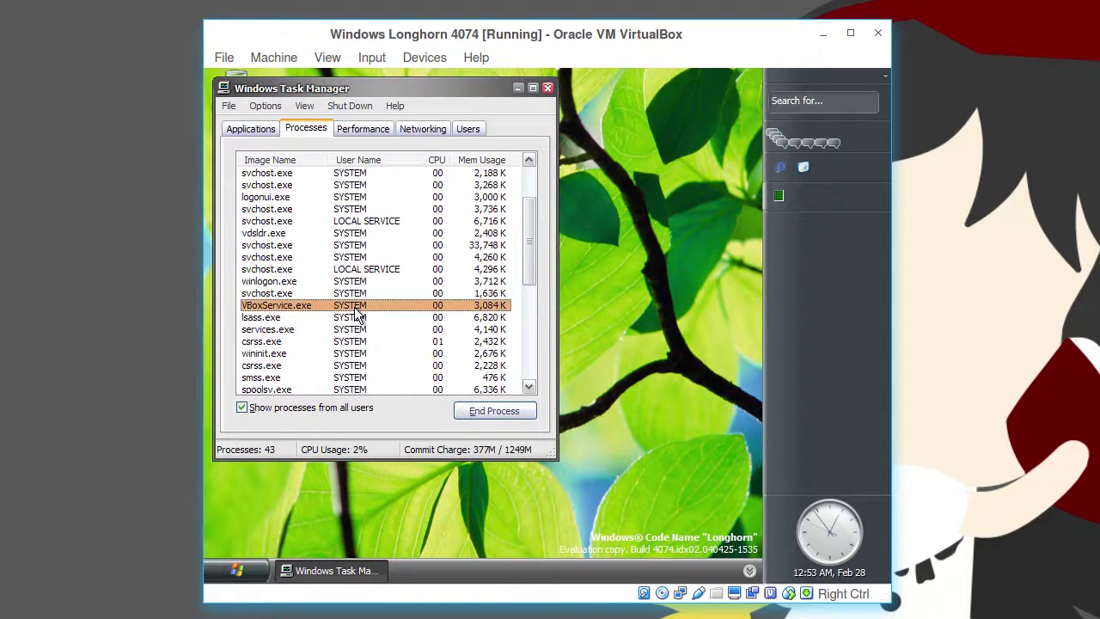
Look through the rest of the running process list for other Guest Additions processes
left_click_drag(524, 242, 530, 346)
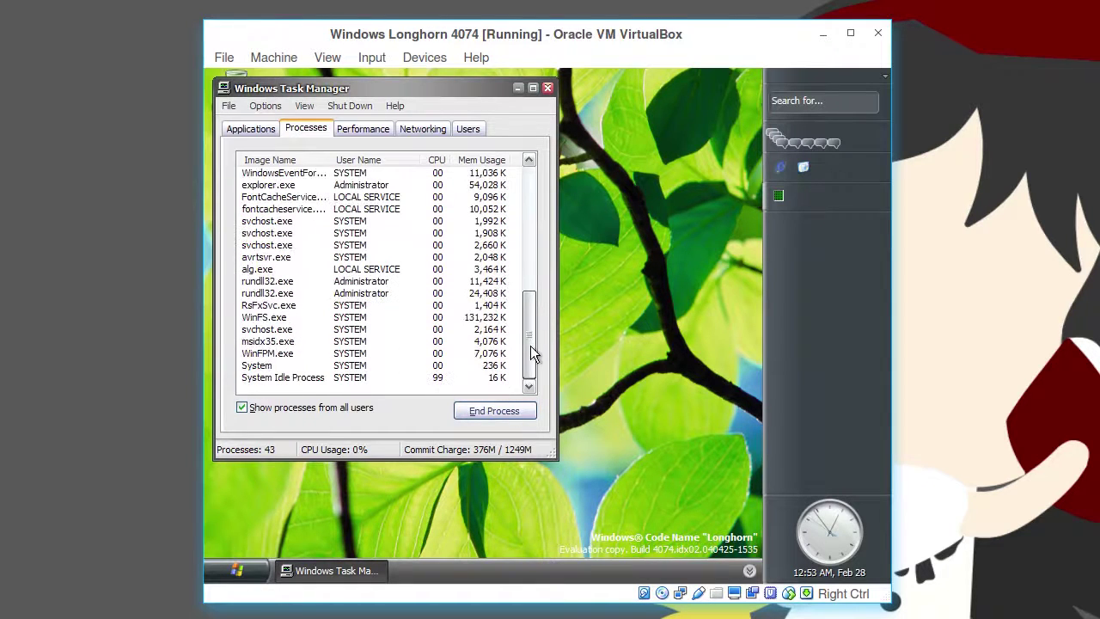
left_click(259, 353)
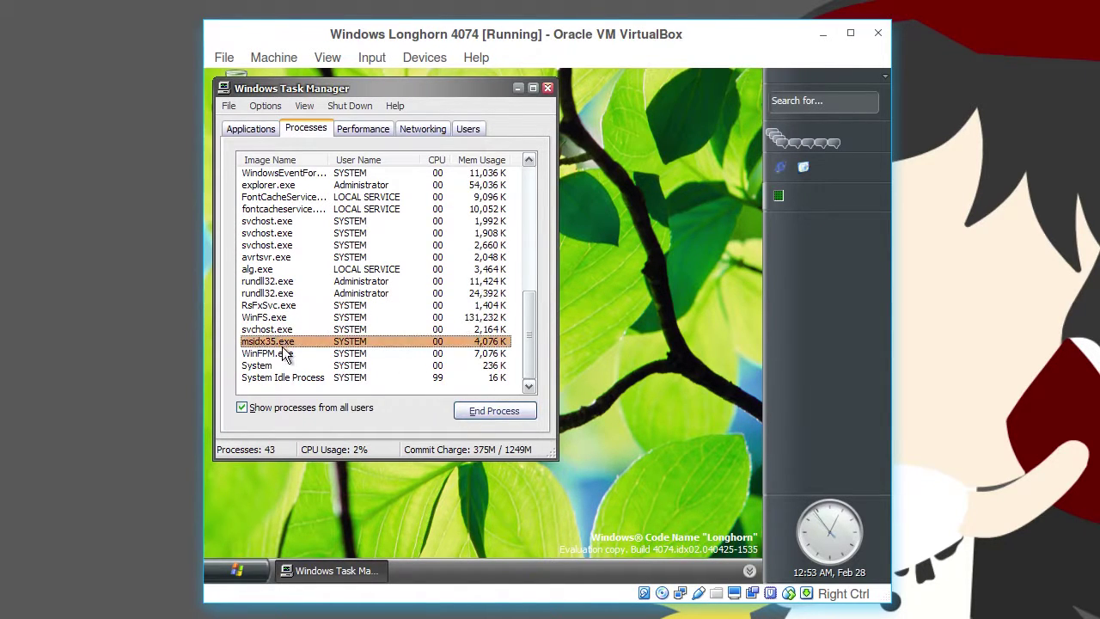
left_click(286, 319)
left_click(291, 307)
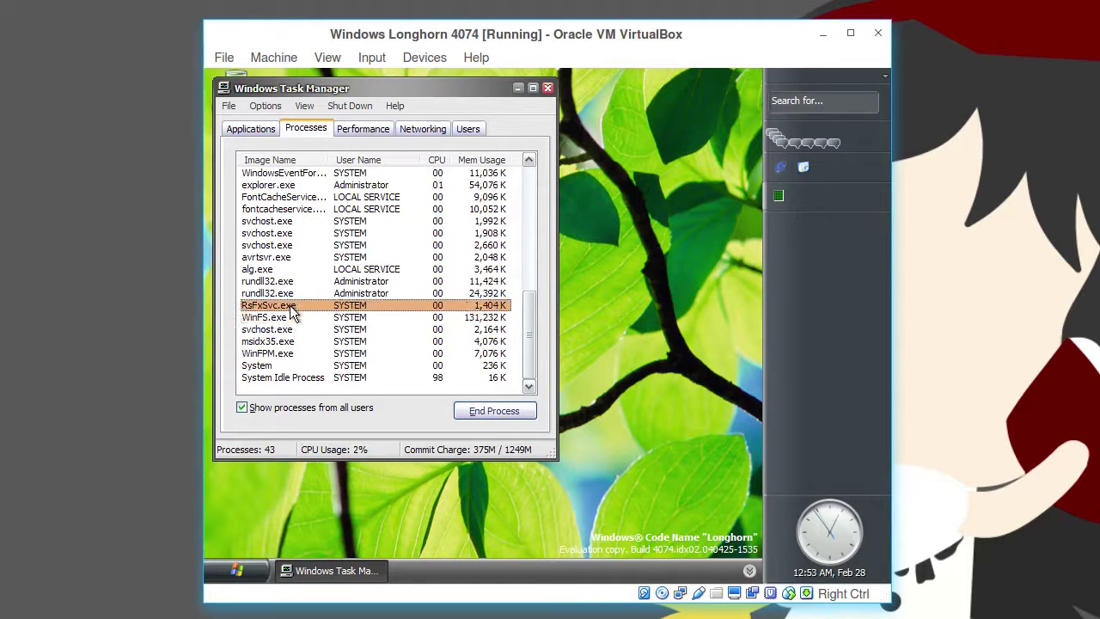
scroll(292, 311, "up", 3)
left_click(301, 307)
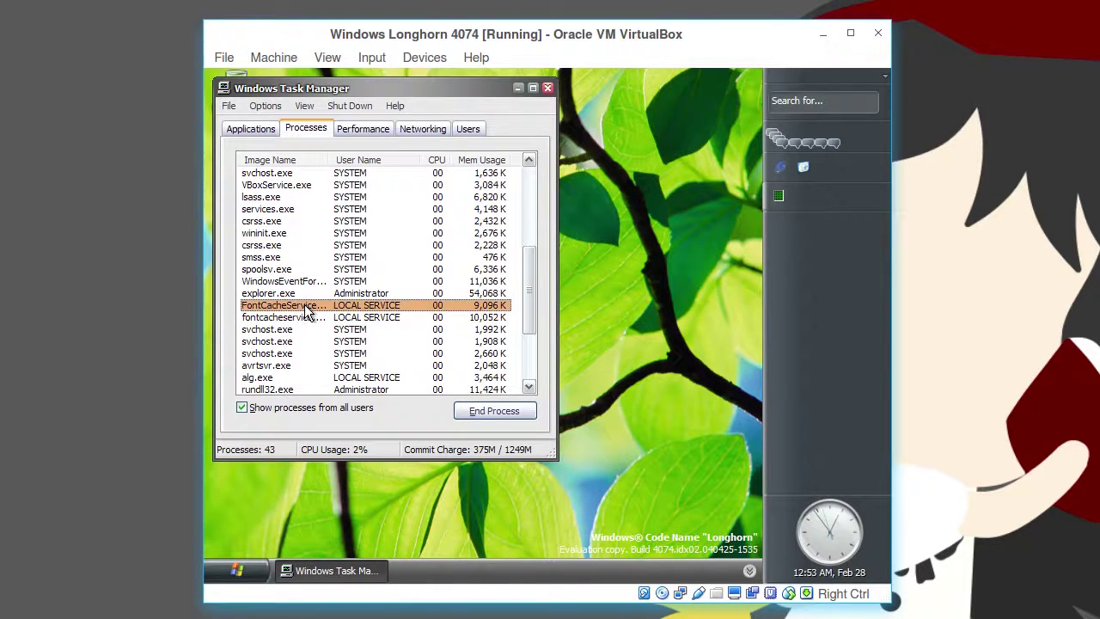
left_click(304, 270)
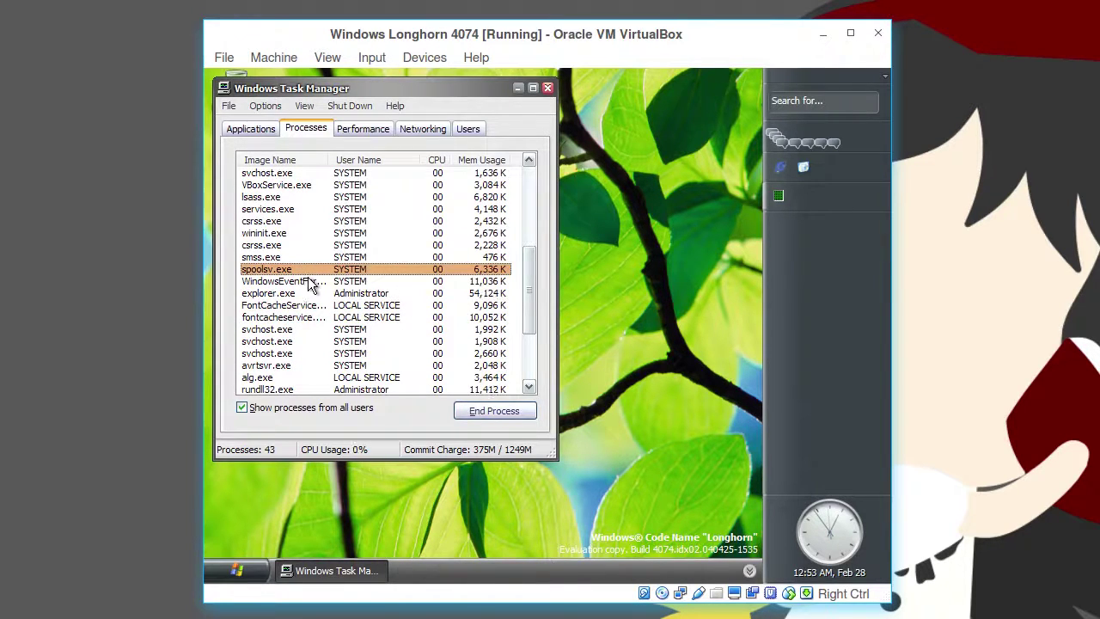
left_click(308, 280)
scroll(308, 280, "down", 3)
scroll(308, 280, "up", 8)
scroll(308, 281, "down", 4)
scroll(307, 281, "up", 4)
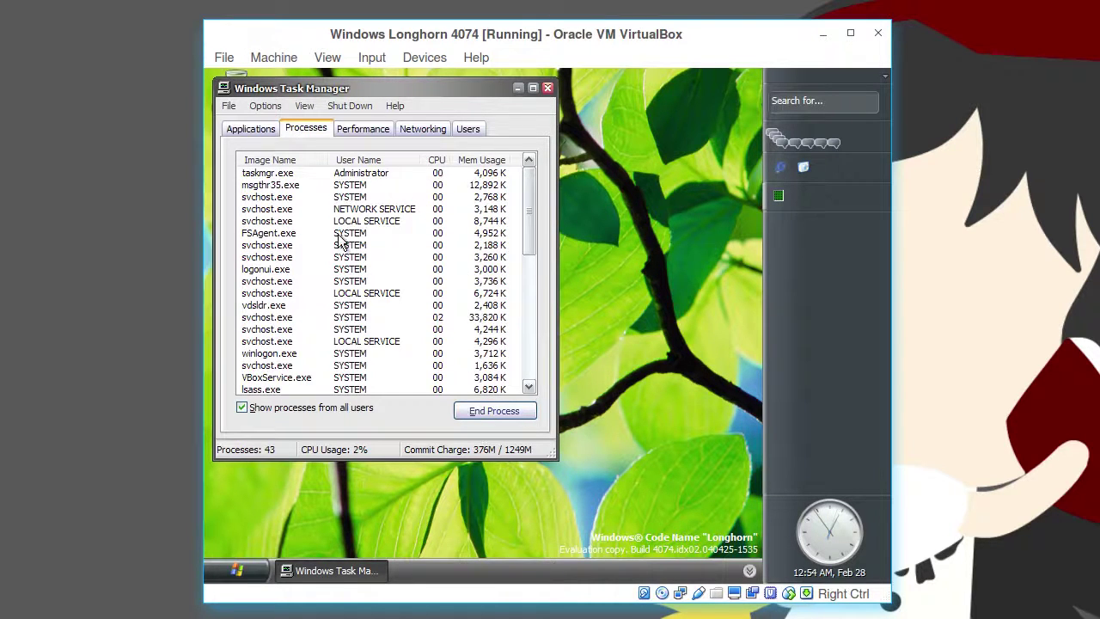
Close Task Manager and launch Solitaire with the run command sol
left_click(549, 89)
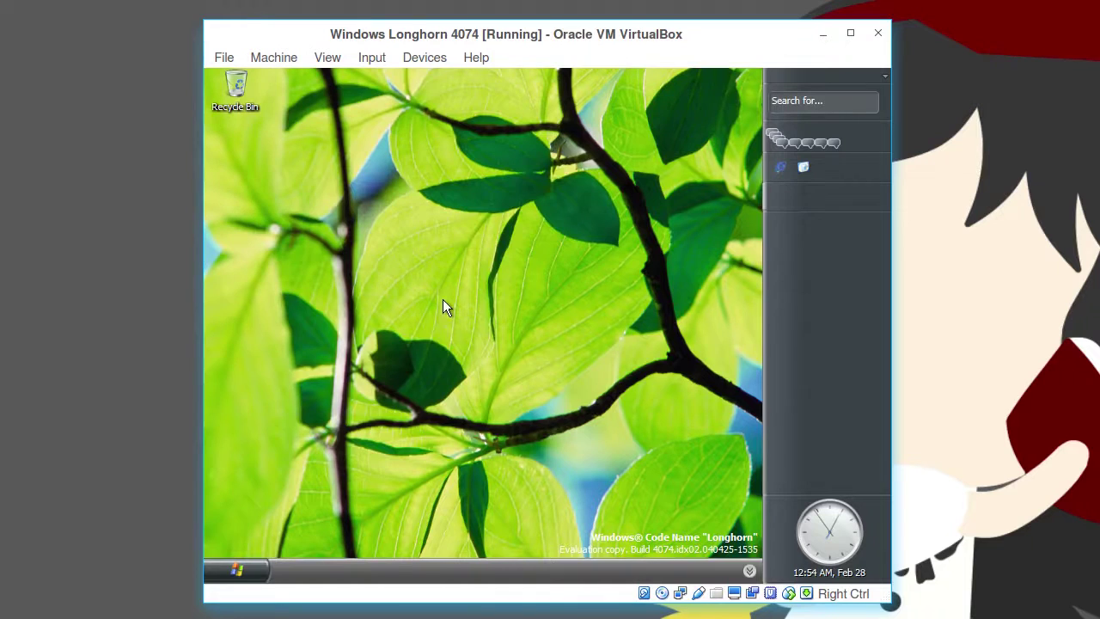
left_click(244, 570)
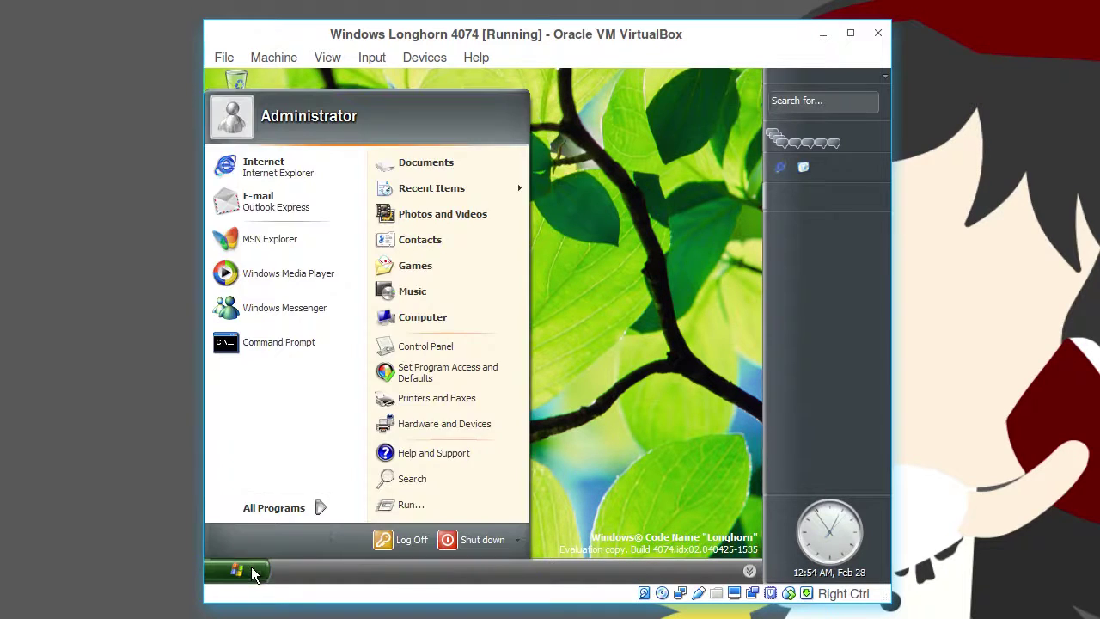
left_click(397, 505)
type("sol")
key("Return")
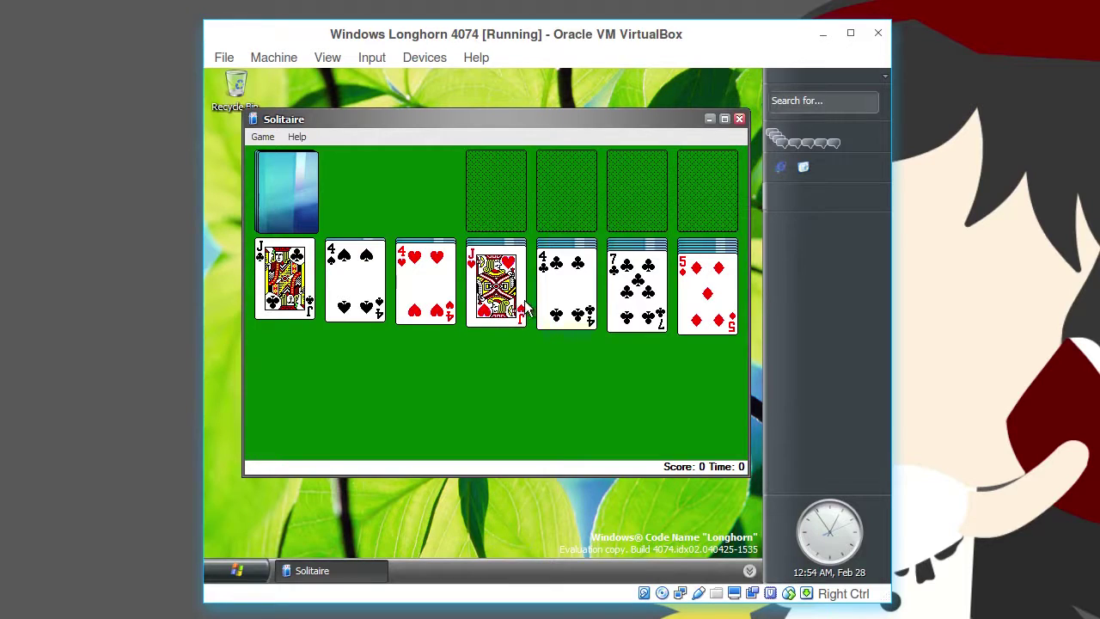
Move the four of spades onto the five of diamonds, turn over the card beneath it and deal from the deck
left_click_drag(363, 296, 705, 330)
left_click(376, 290)
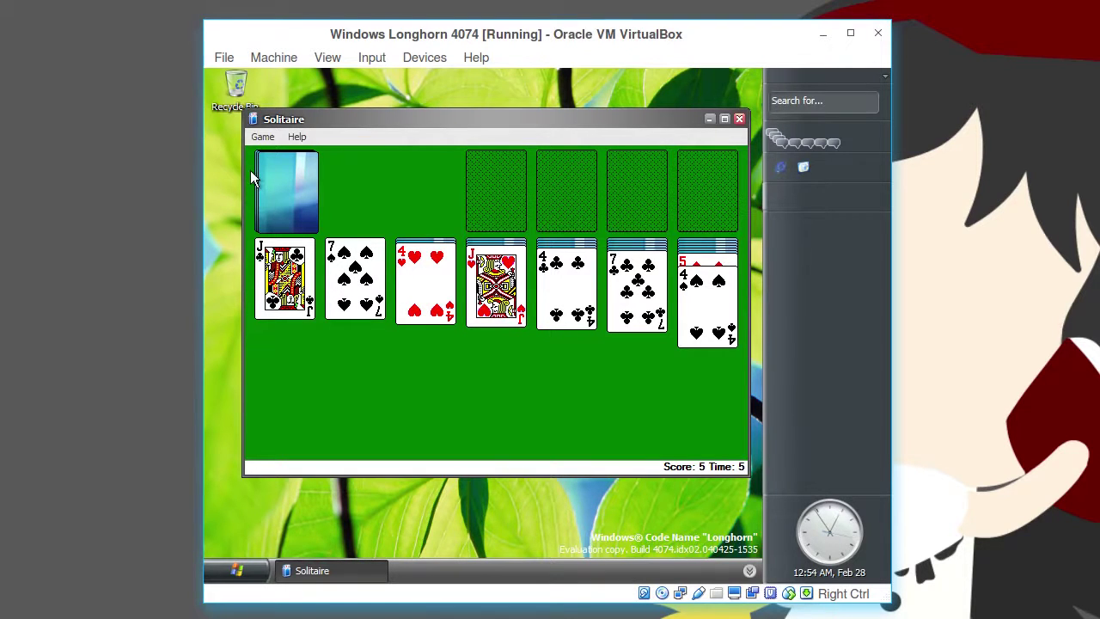
left_click(281, 182)
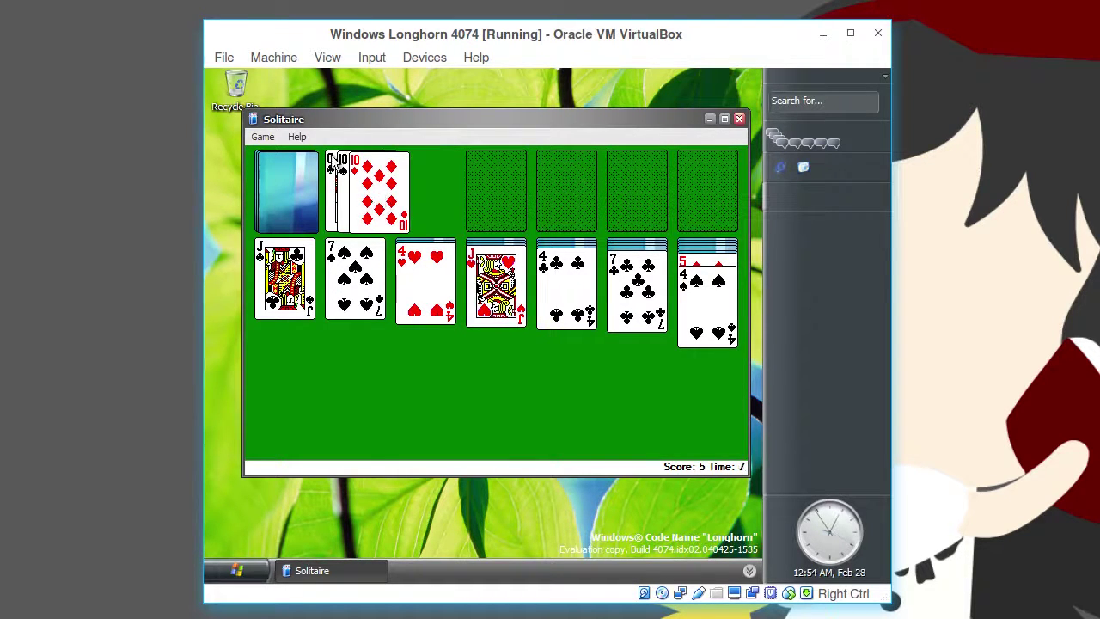
left_click_drag(357, 181, 340, 164)
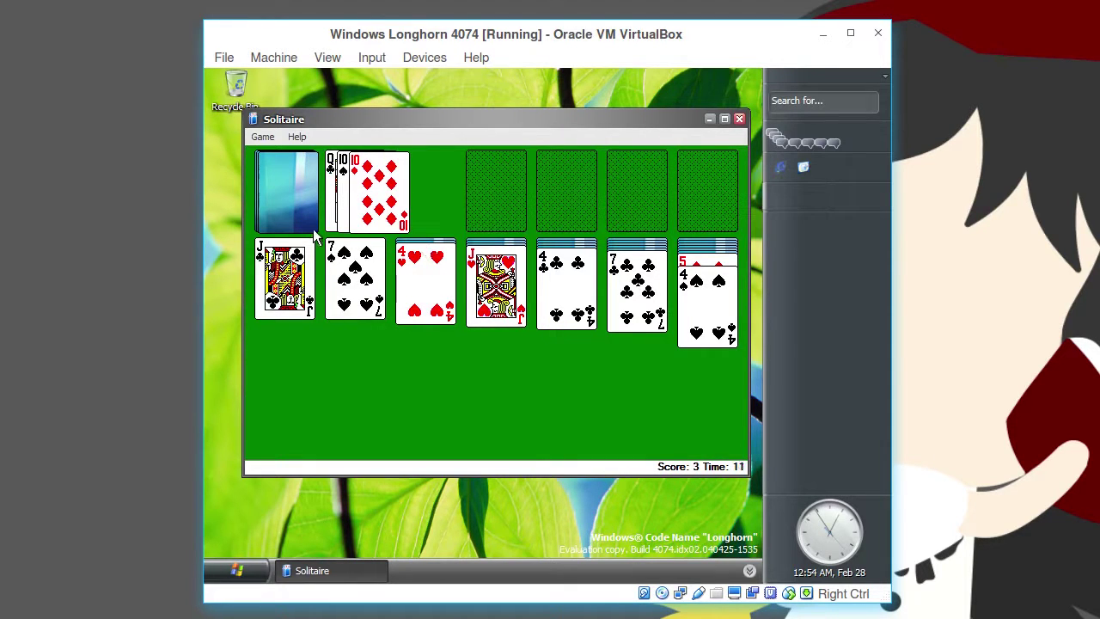
Deal further through the deck and place the three of spades on the four of hearts
left_click(284, 204)
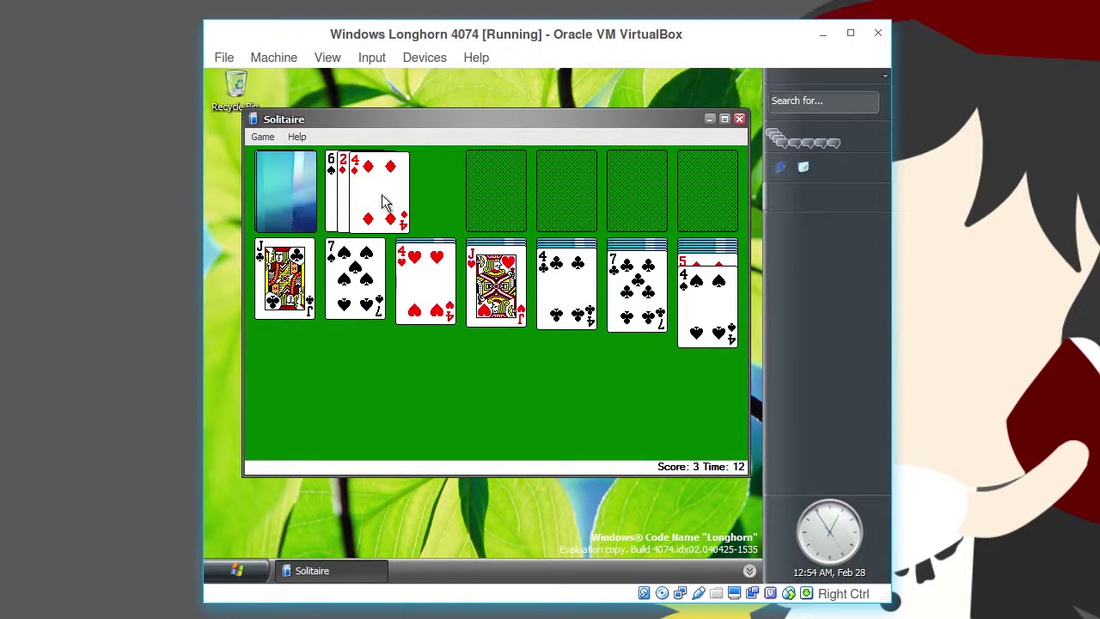
left_click(292, 200)
left_click_drag(362, 197, 411, 300)
left_click(313, 207)
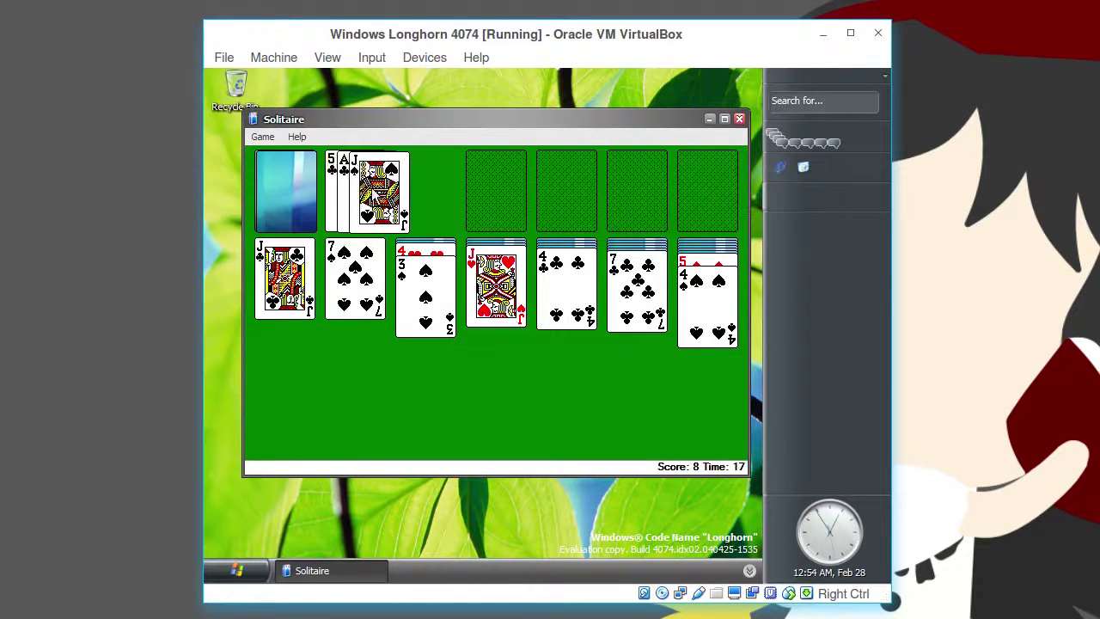
Continue dealing, placing the ten of clubs on the jack of hearts and the ace of diamonds on the first empty foundation
left_click(294, 186)
left_click_drag(402, 183, 496, 277)
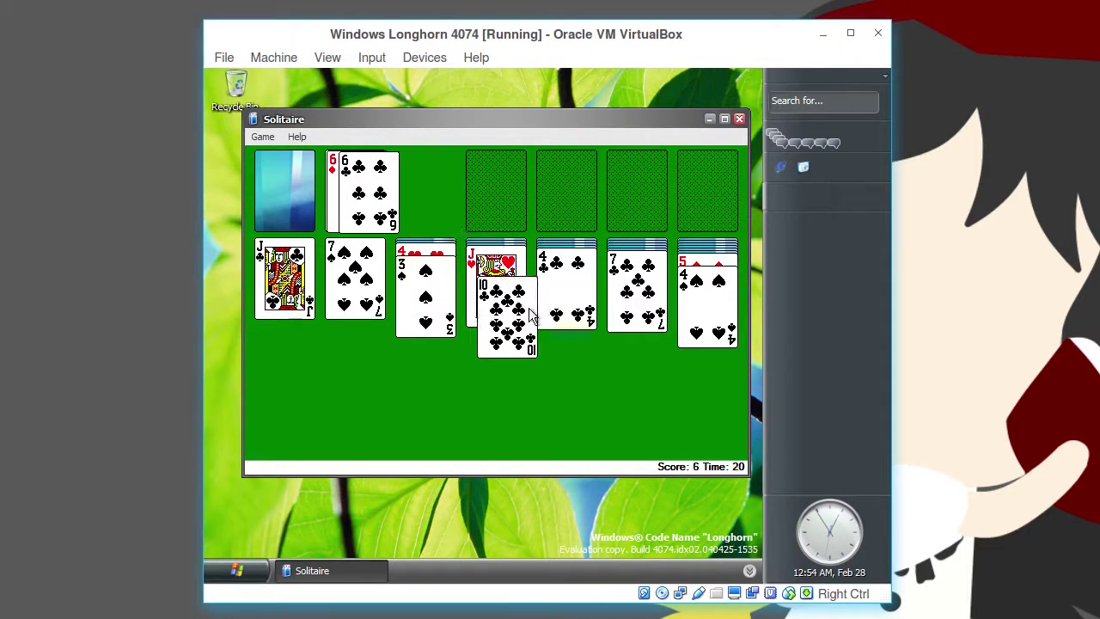
left_click(294, 201)
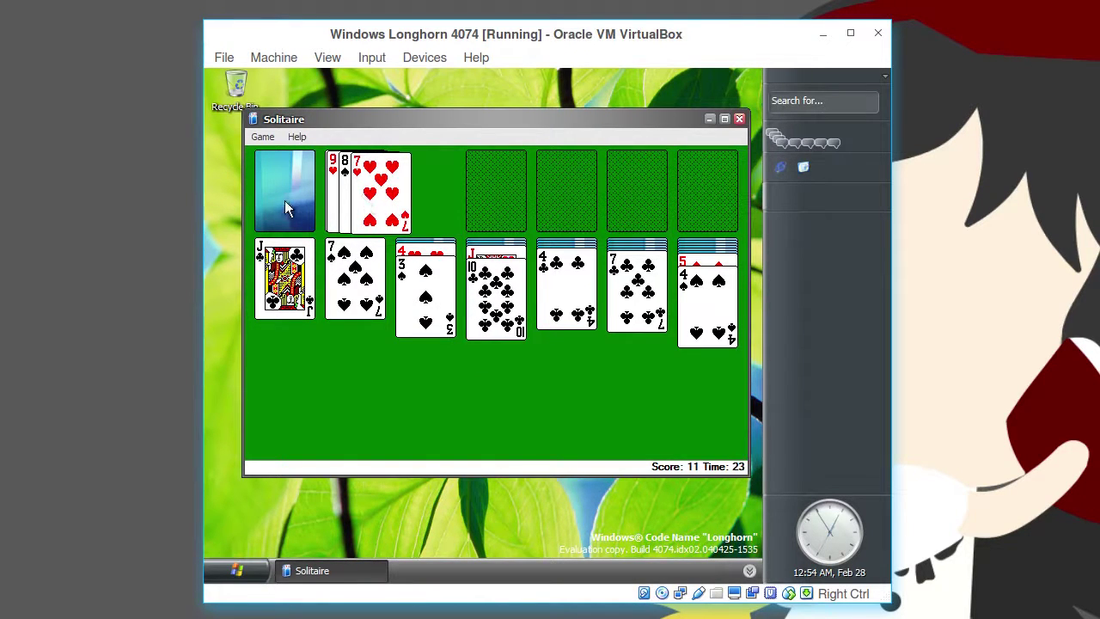
left_click(285, 200)
left_click_drag(401, 200, 514, 203)
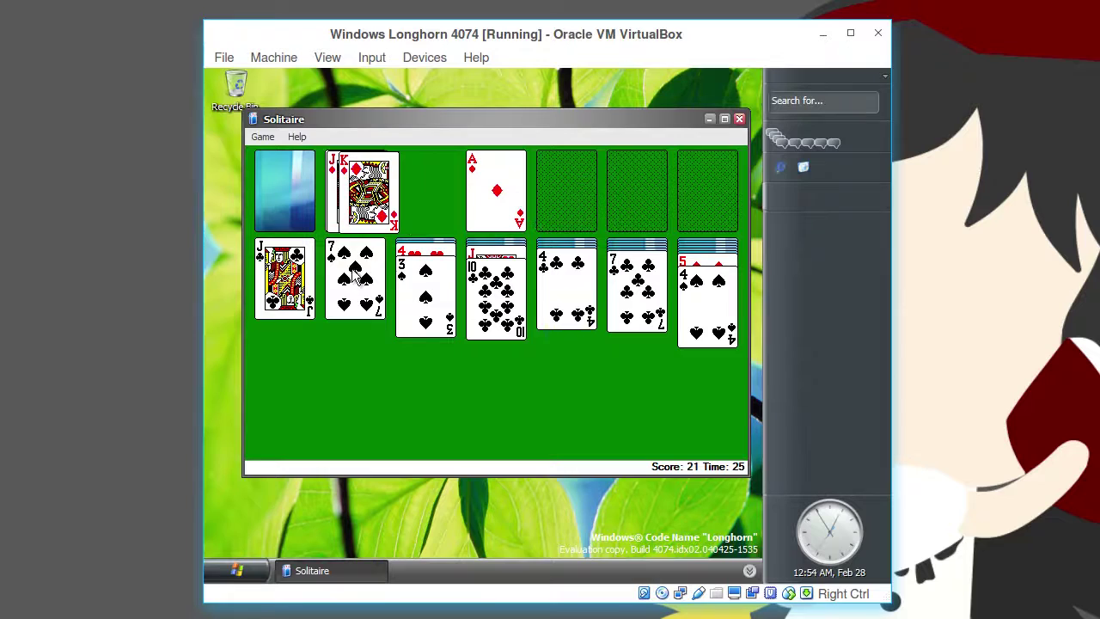
Finish the deck, restart it and place the ten of diamonds on the jack of clubs
left_click(286, 203)
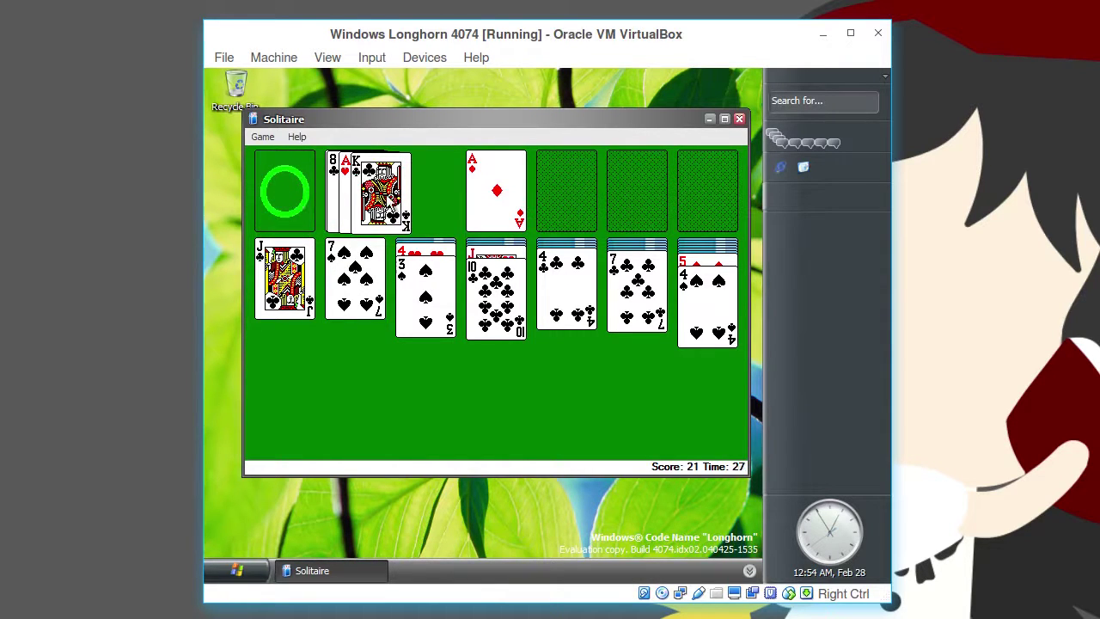
left_click(284, 194)
left_click(290, 194)
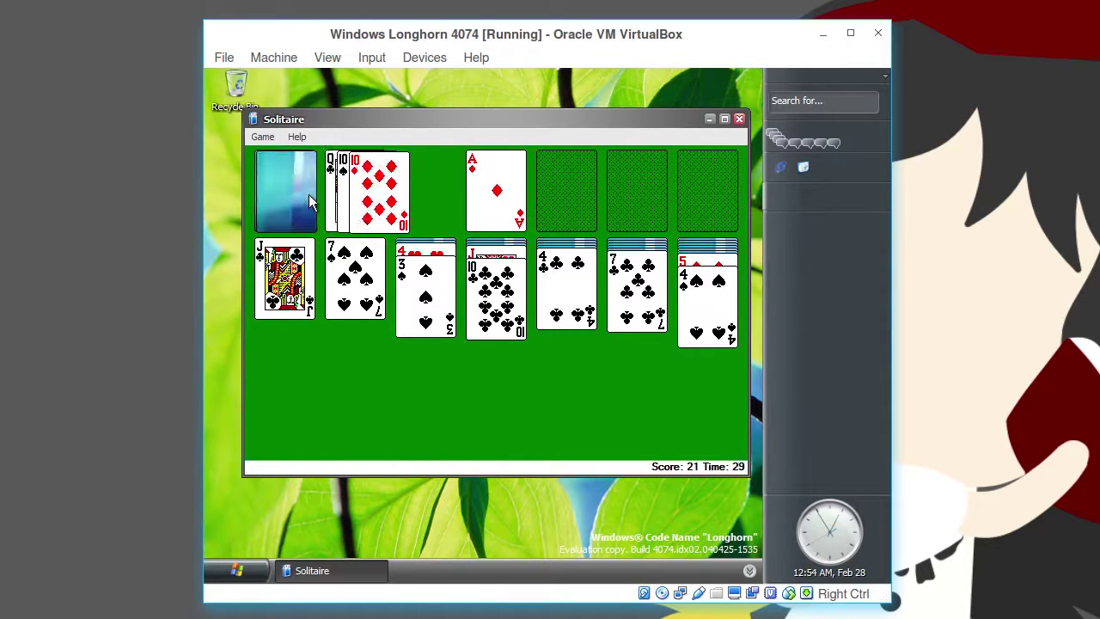
left_click_drag(390, 202, 293, 305)
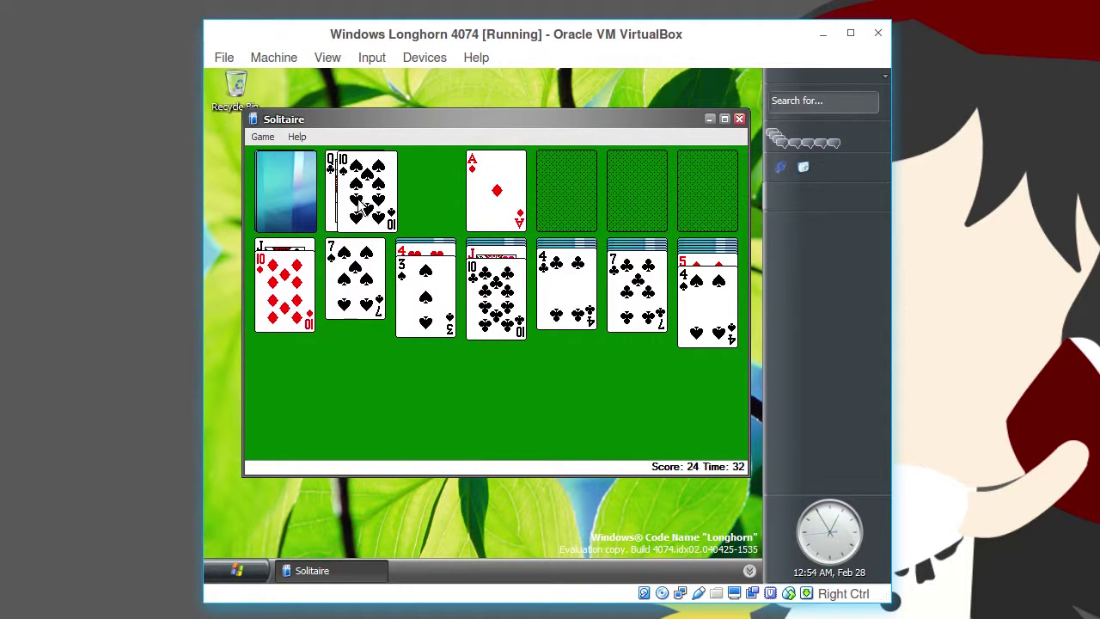
left_click(273, 200)
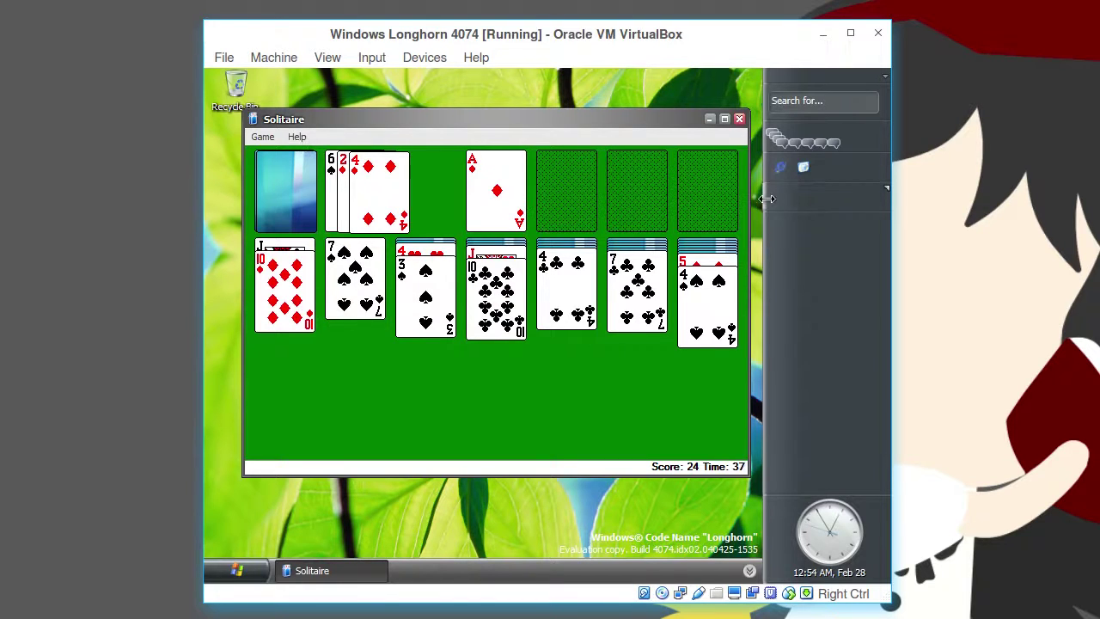
View the version information in About Solitaire, then close it together with the game
left_click(299, 138)
left_click(315, 222)
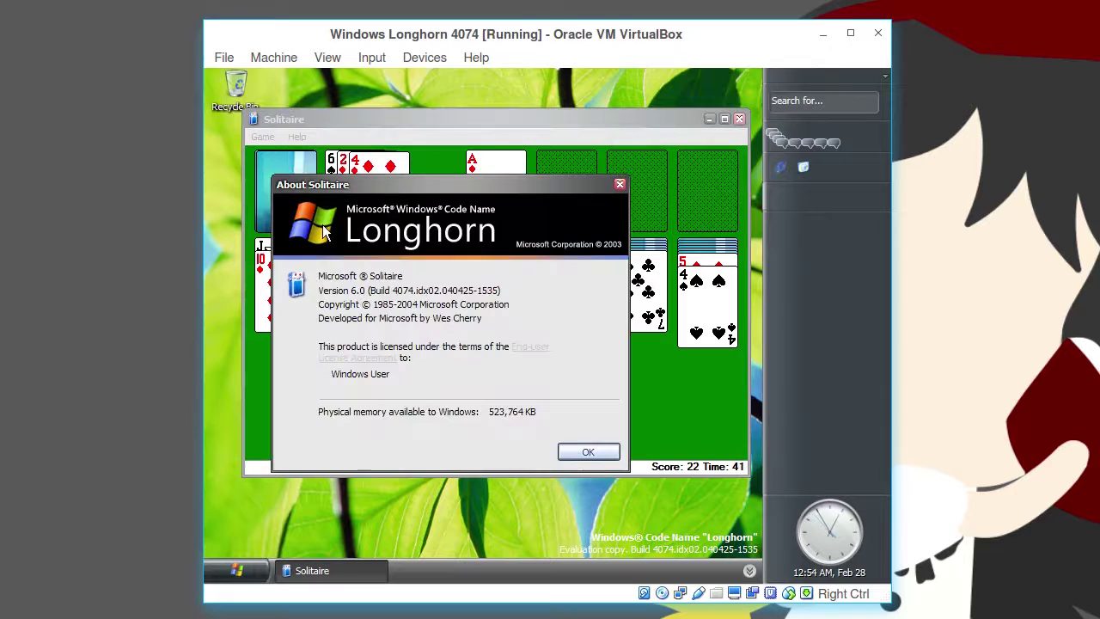
left_click_drag(376, 189, 330, 157)
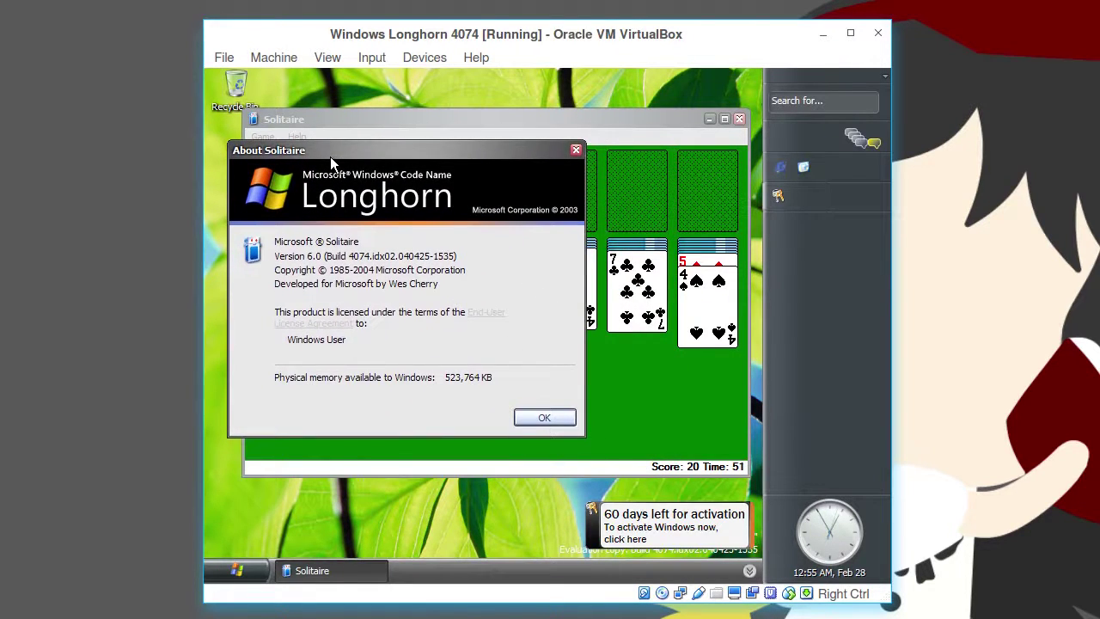
left_click(542, 419)
left_click(740, 119)
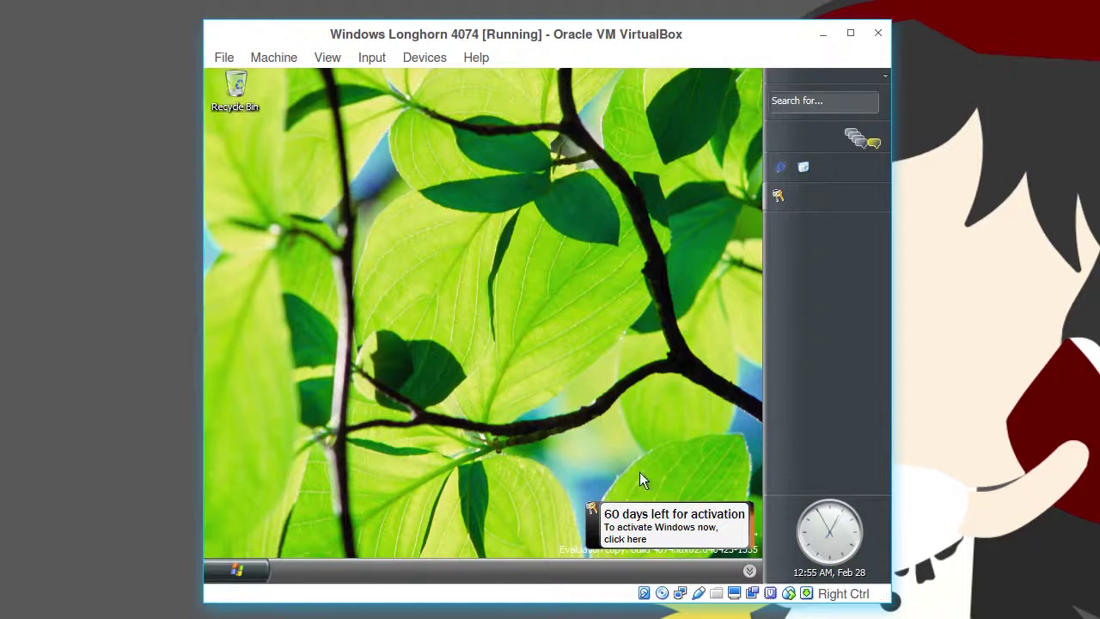
Dismiss the Windows activation reminder and open the Computer window
left_click(745, 500)
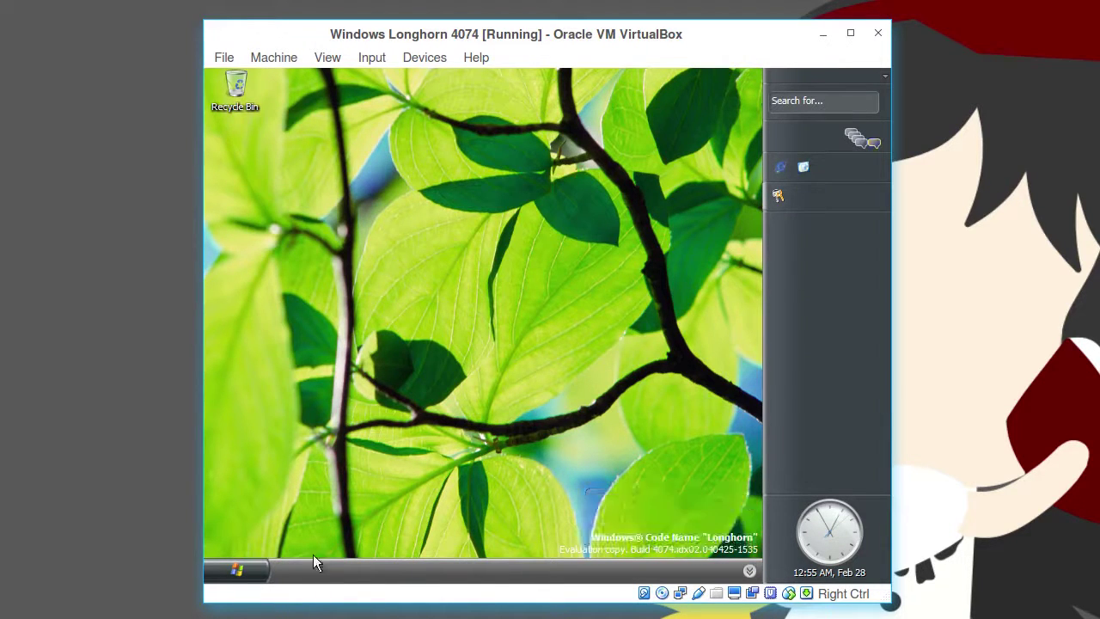
left_click(253, 574)
left_click(409, 318)
Go to the C:\Program Files folder by its path and show its hidden contents
left_click(425, 115)
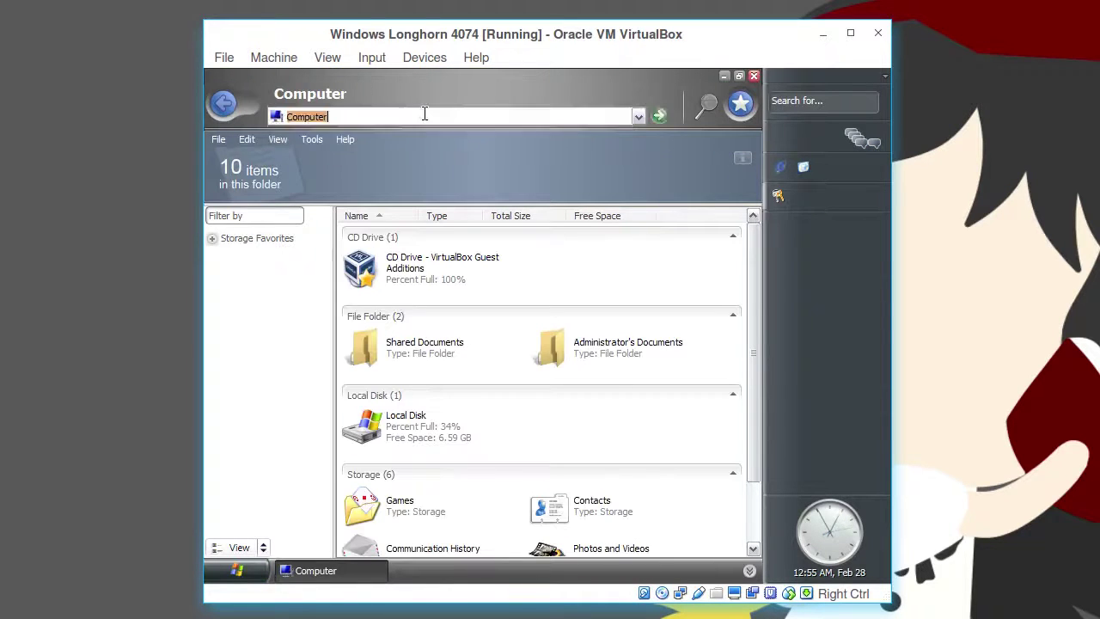
type("C:\\")
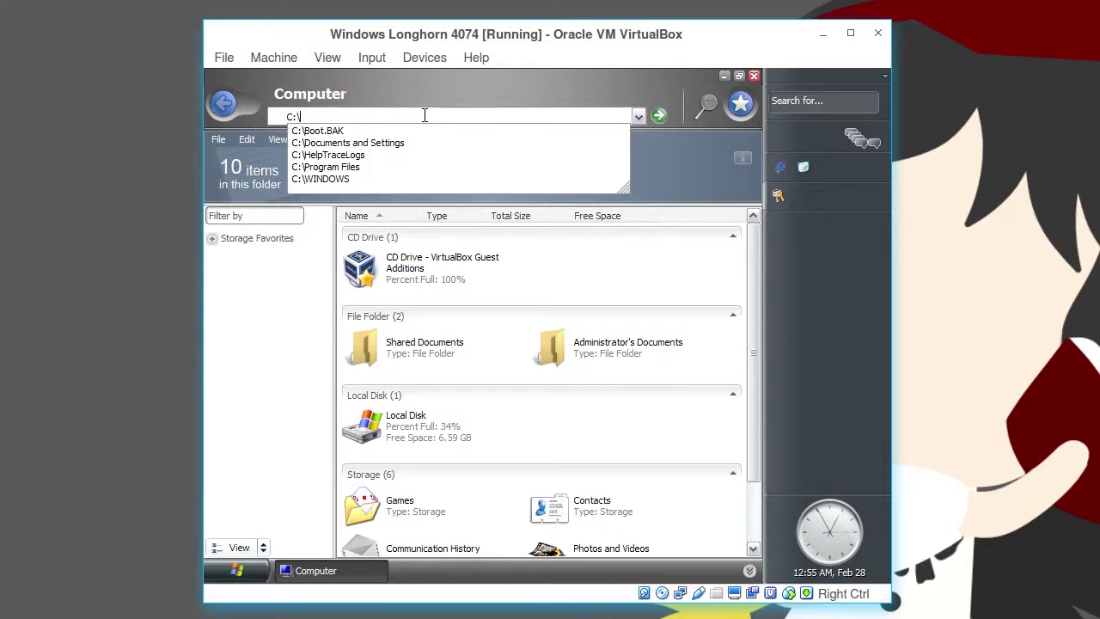
type("pro")
key("Down")
type("\\prav")
key("BackSpace")
type("ce")
key("BackSpace")
key("BackSpace")
key("BackSpace")
key("BackSpace")
key("BackSpace")
key("BackSpace")
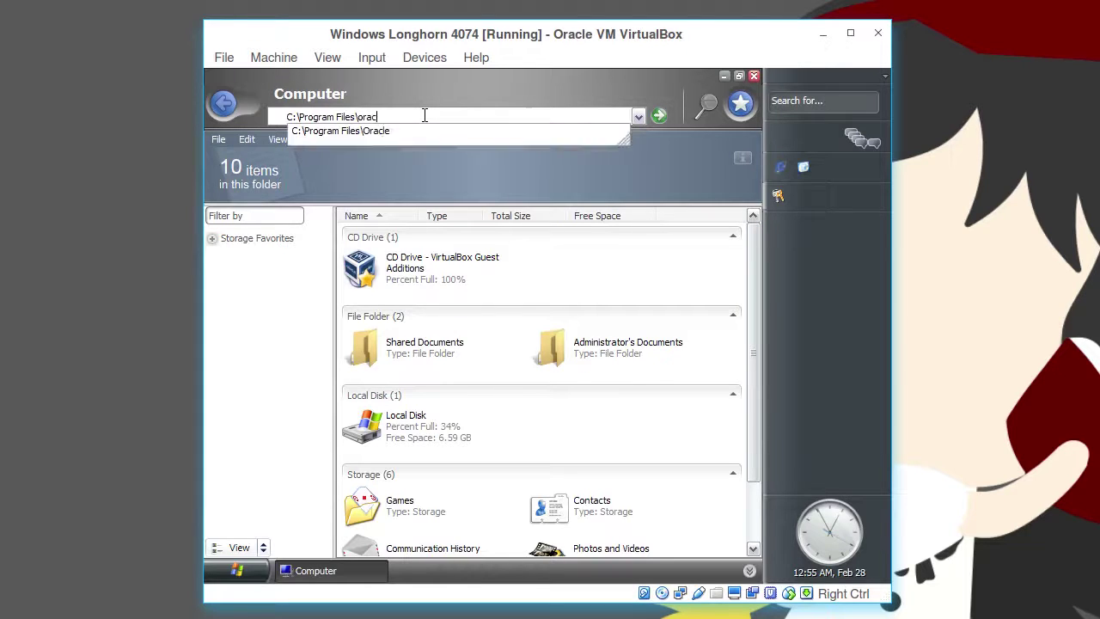
key("Return")
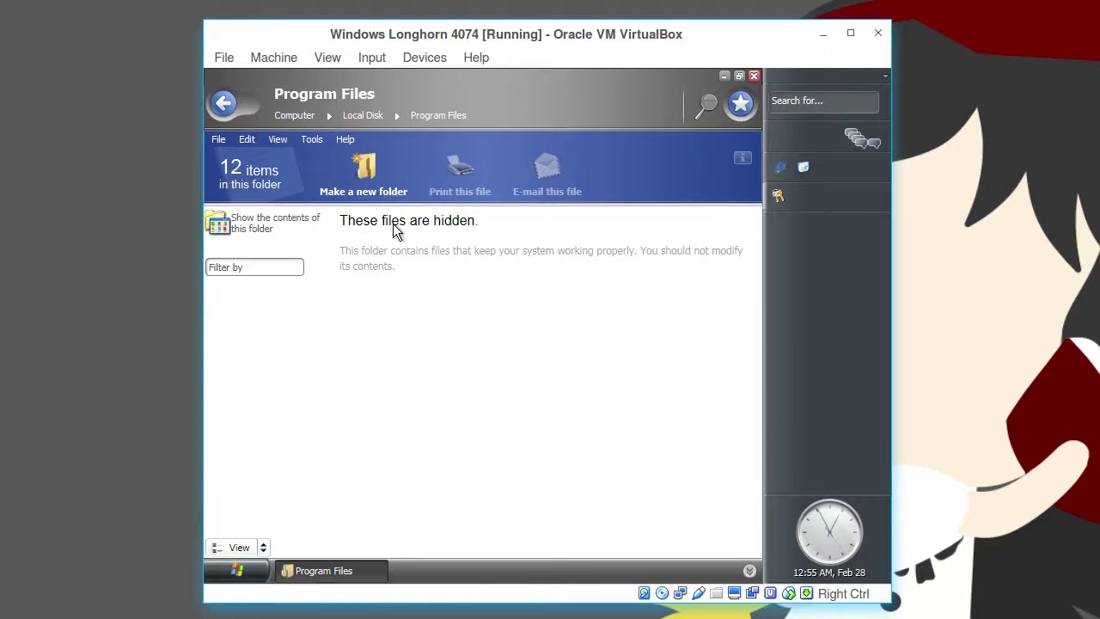
left_click(247, 221)
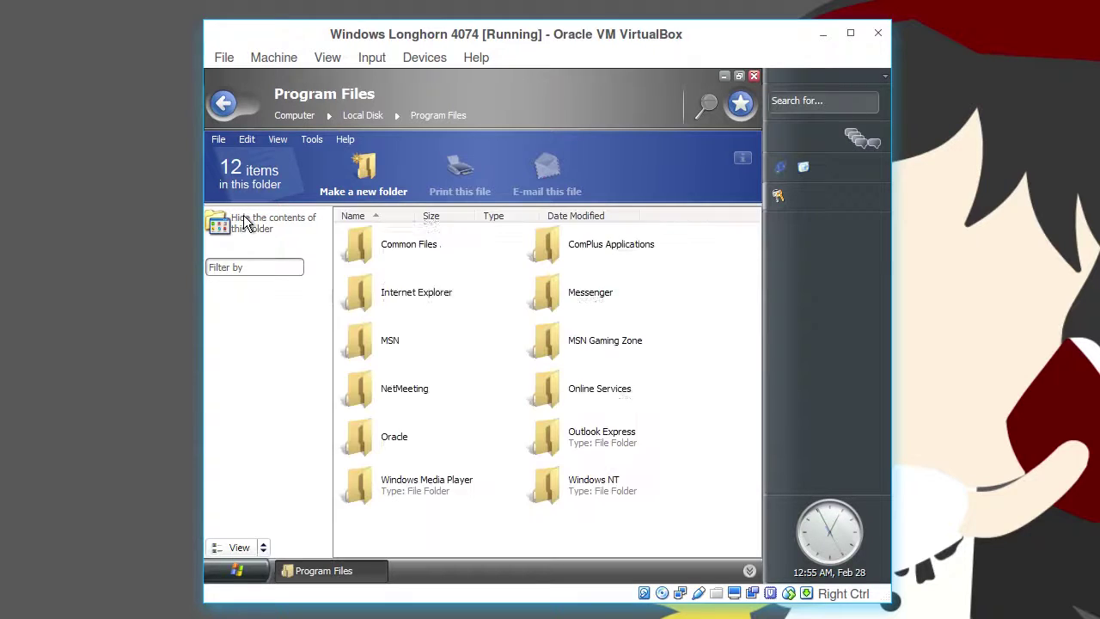
Open the VirtualBox Guest Additions folder inside Oracle and bring VBoxTray into view
double_click(391, 439)
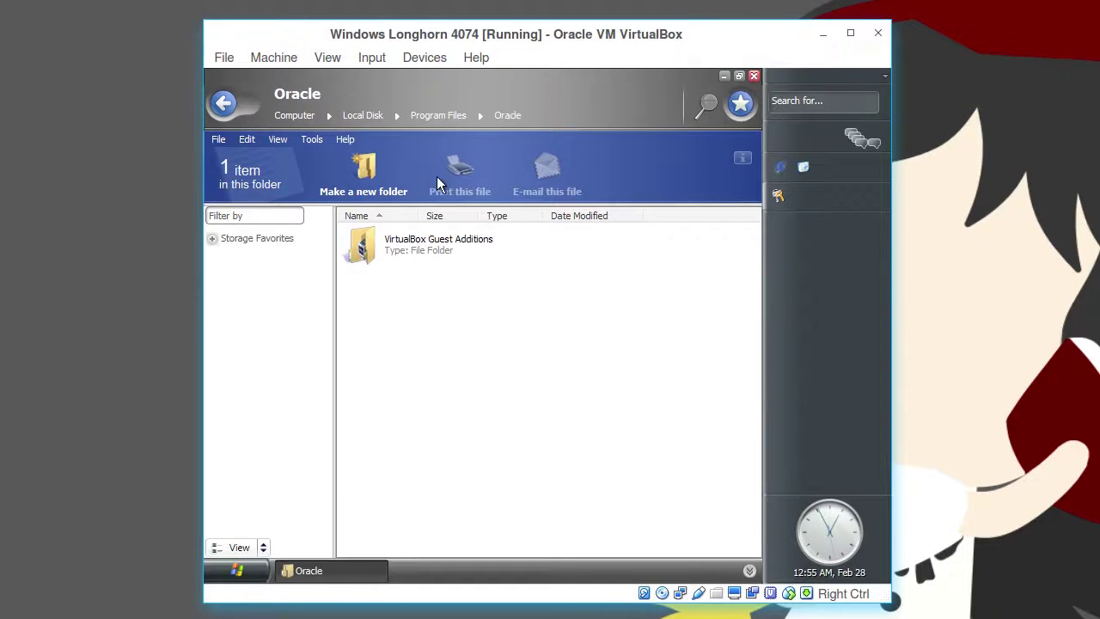
double_click(390, 253)
scroll(473, 369, "down", 2)
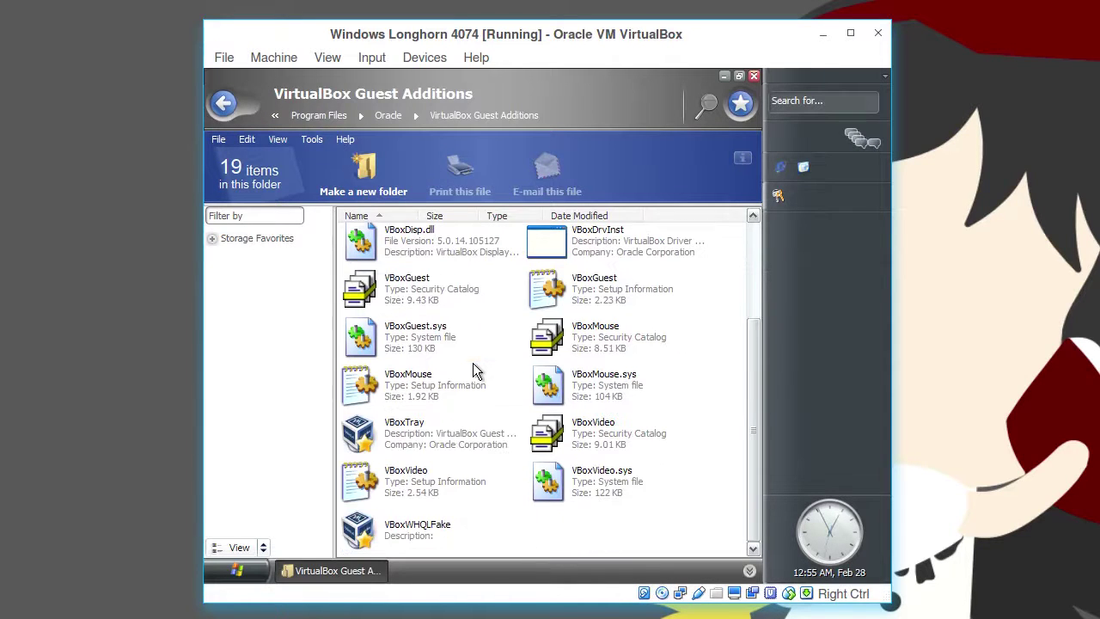
Set VBoxTray to run in compatibility mode for Windows XP and dismiss the automatic updates notice
mouse_move(465, 456)
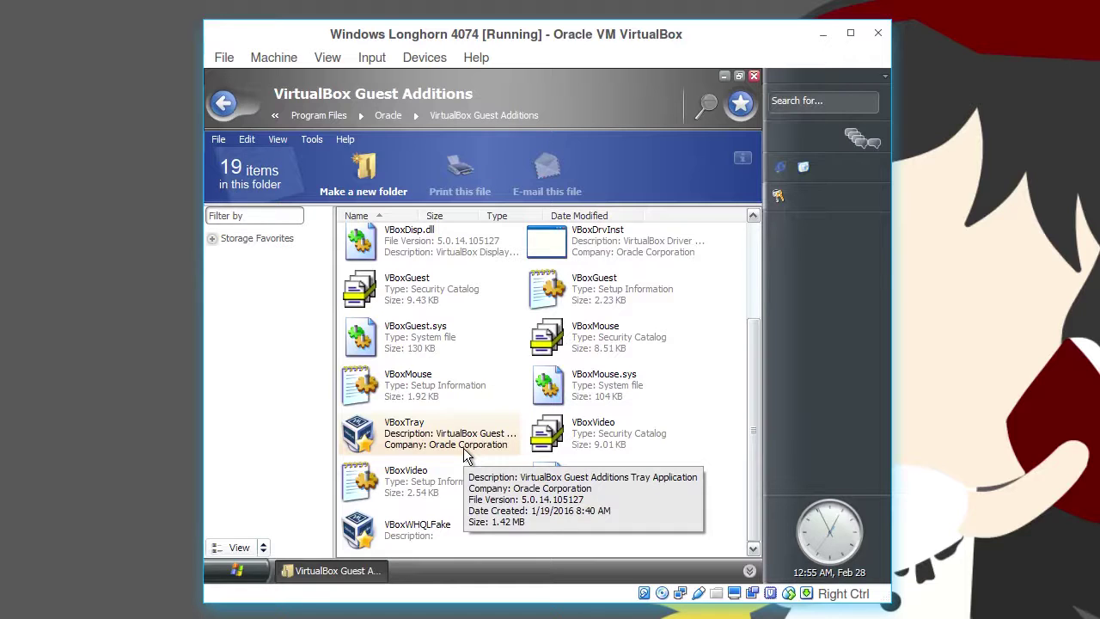
right_click(464, 448)
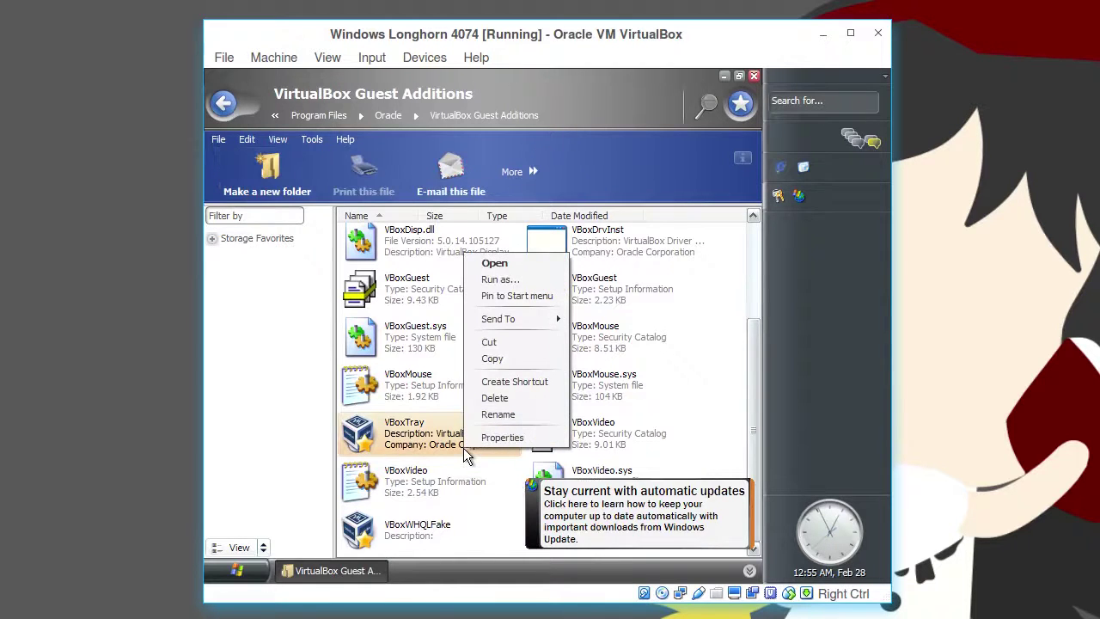
left_click(494, 438)
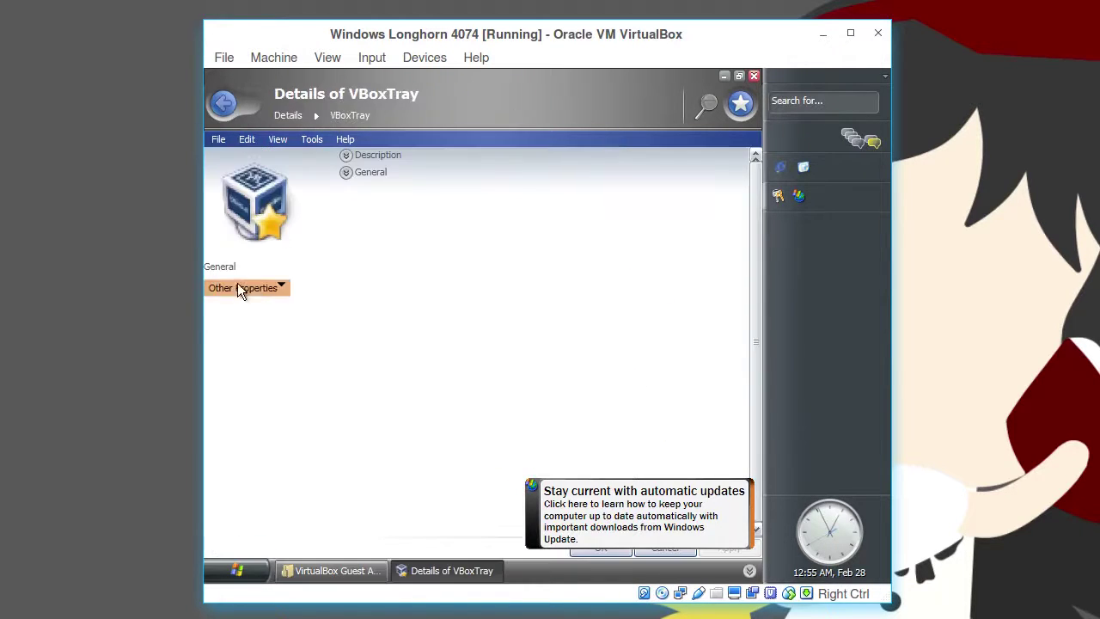
left_click(229, 287)
left_click(250, 322)
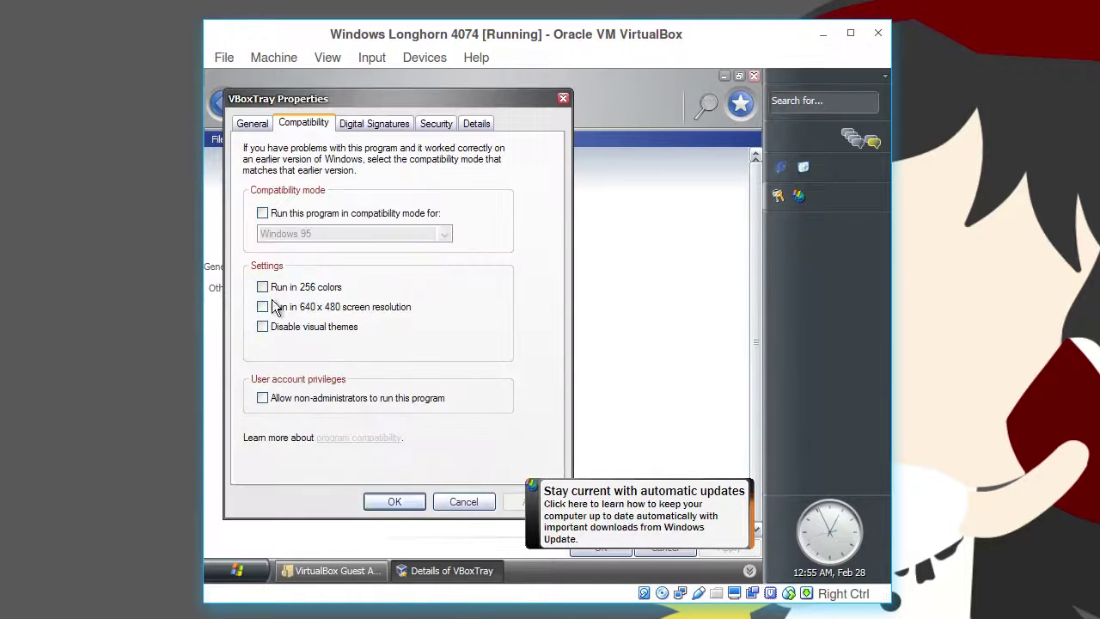
left_click(306, 215)
left_click(316, 235)
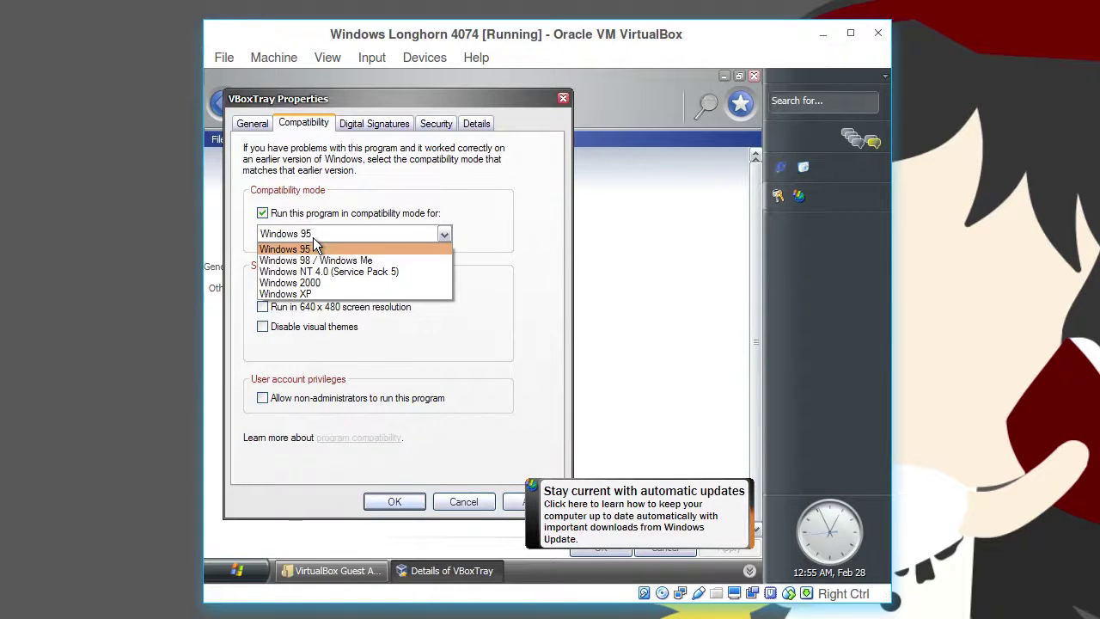
left_click(316, 297)
left_click(397, 501)
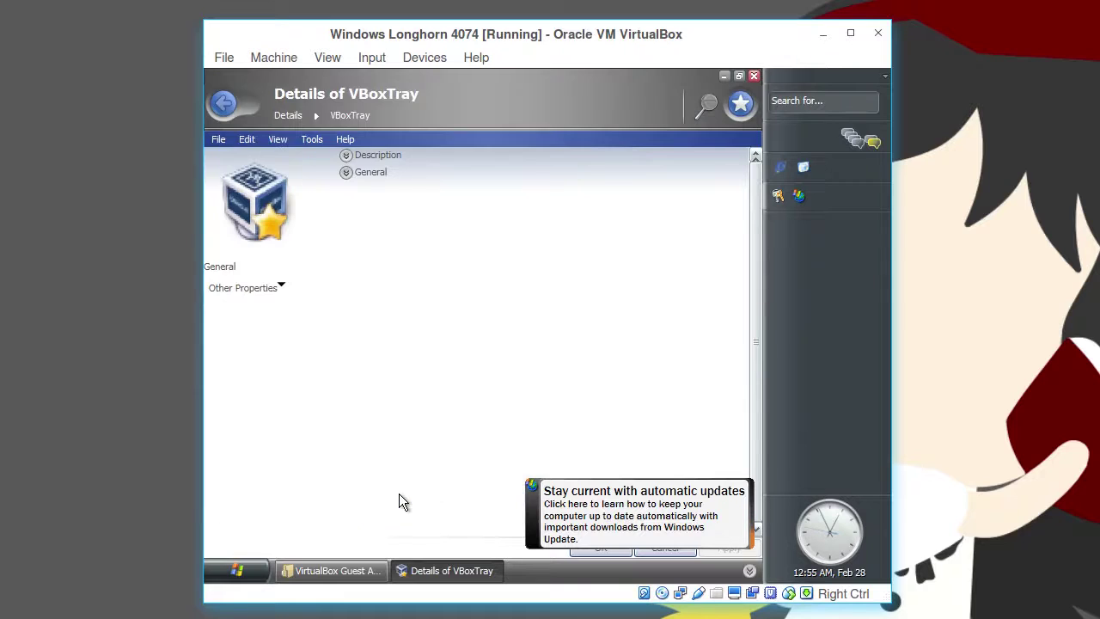
left_click(594, 554)
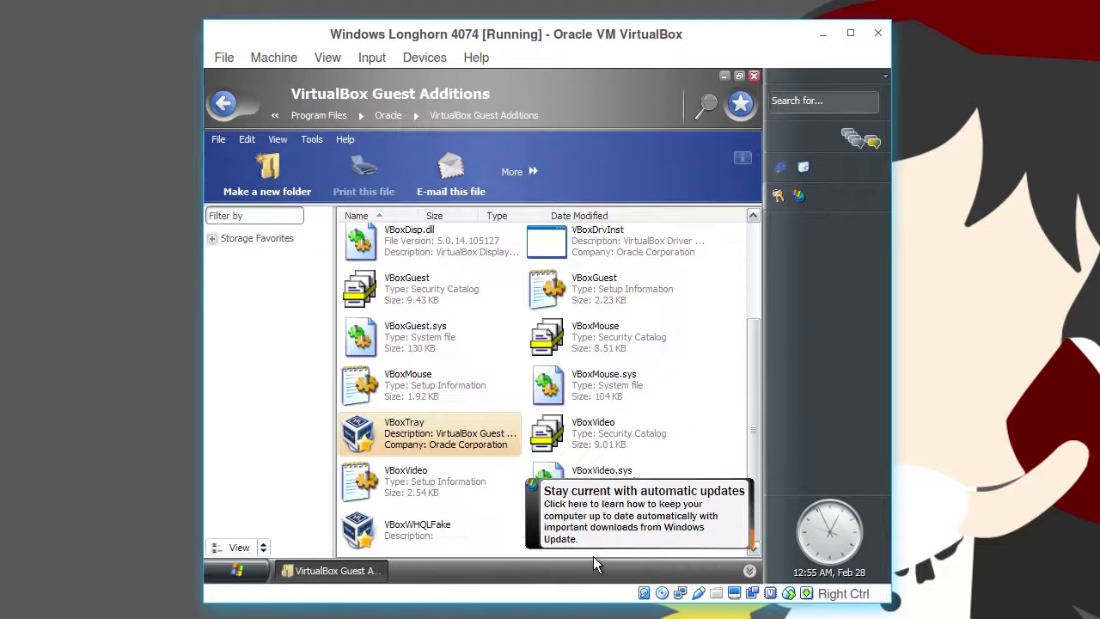
left_click(744, 473)
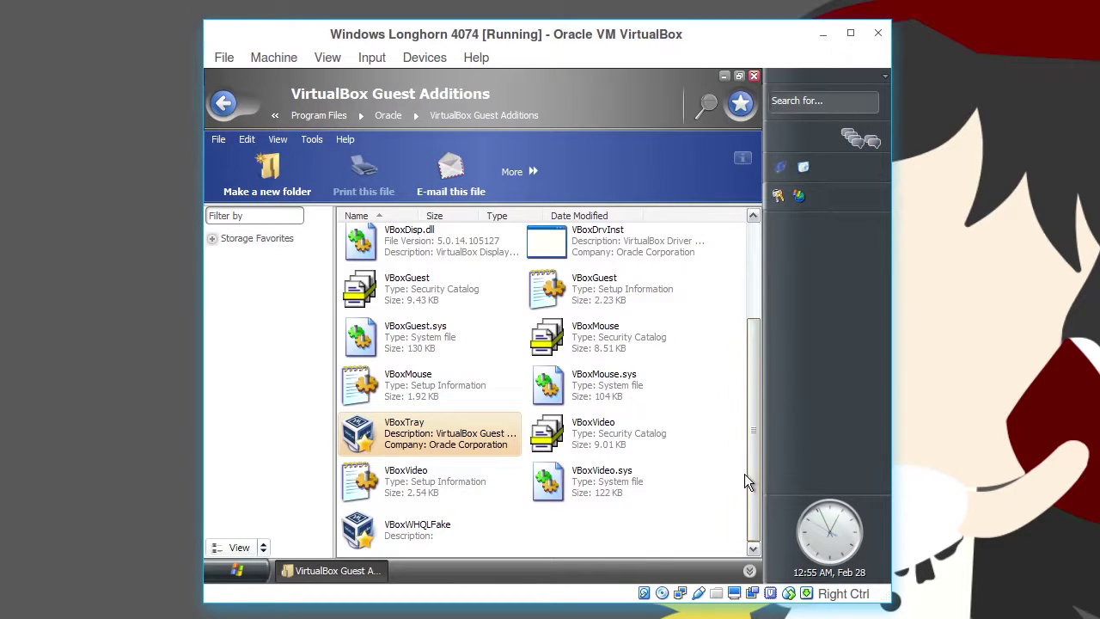
Create a shortcut to VBoxTray in the VirtualBox Guest Additions folder
right_click(488, 444)
left_click(505, 432)
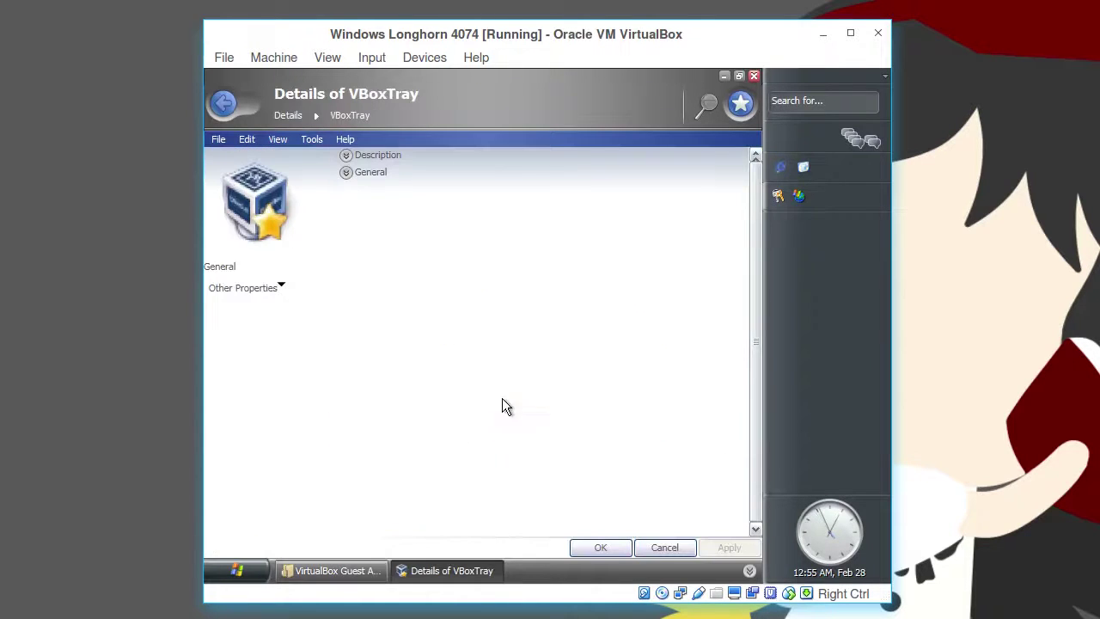
left_click(662, 546)
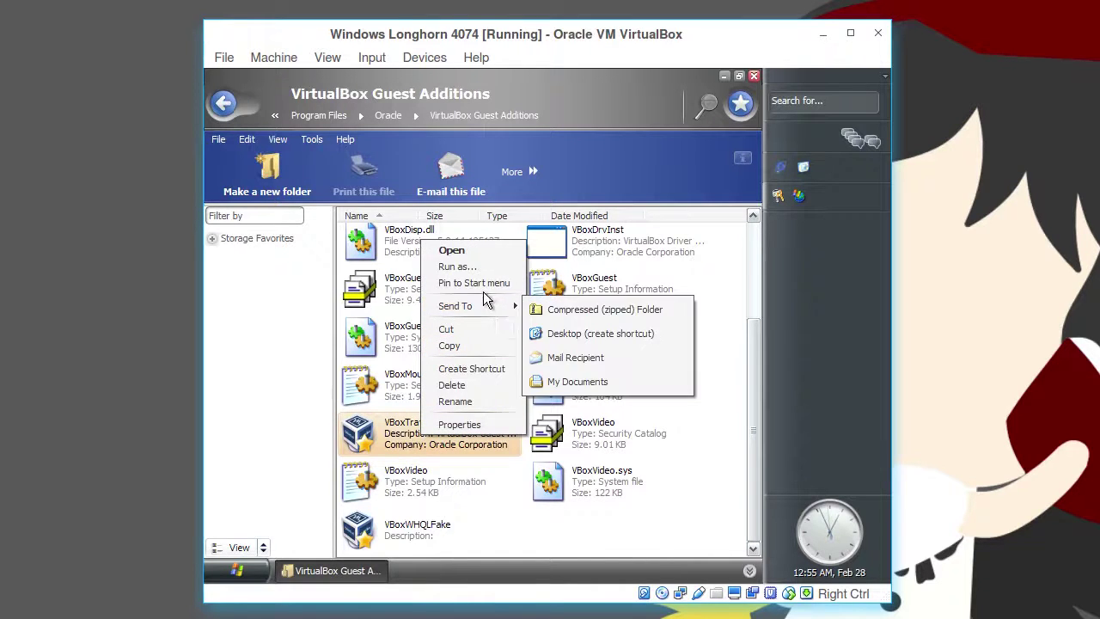
left_click(486, 374)
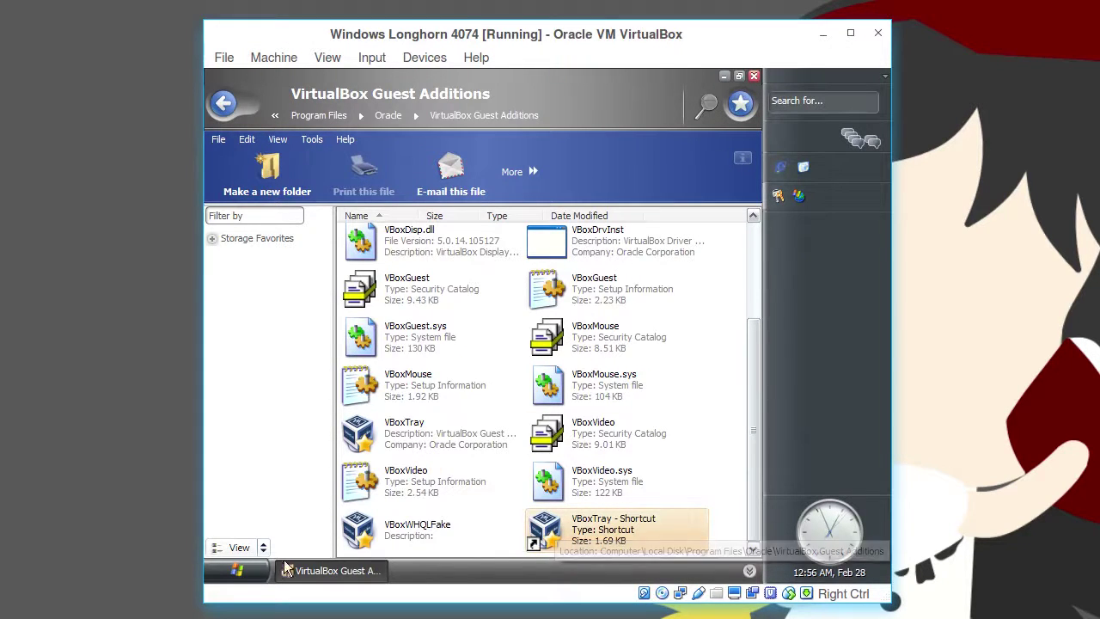
left_click(256, 573)
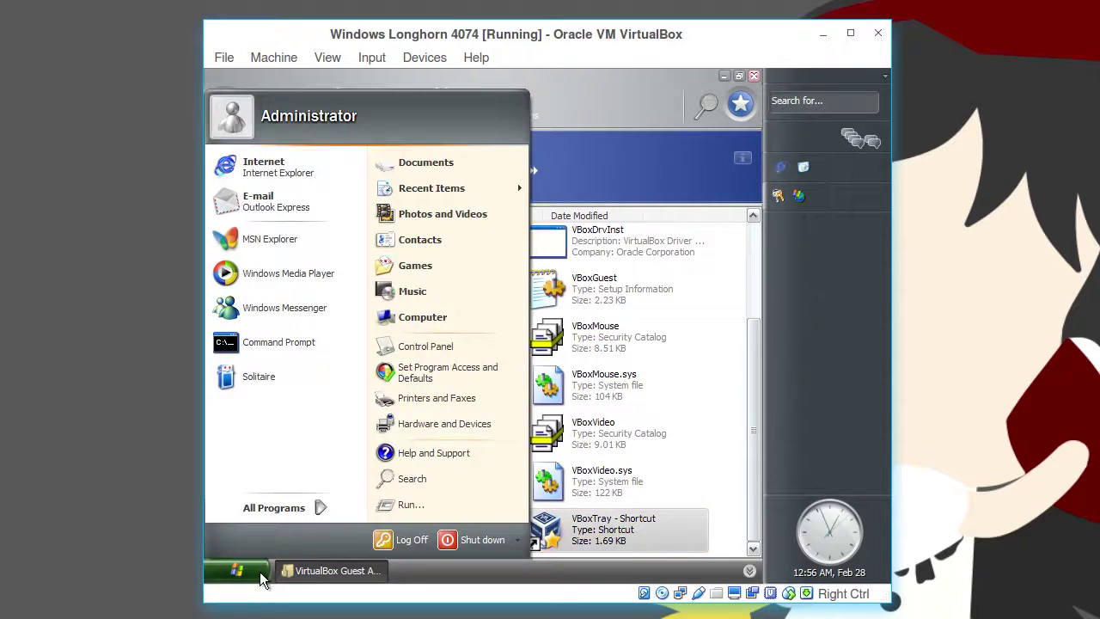
left_click(410, 319)
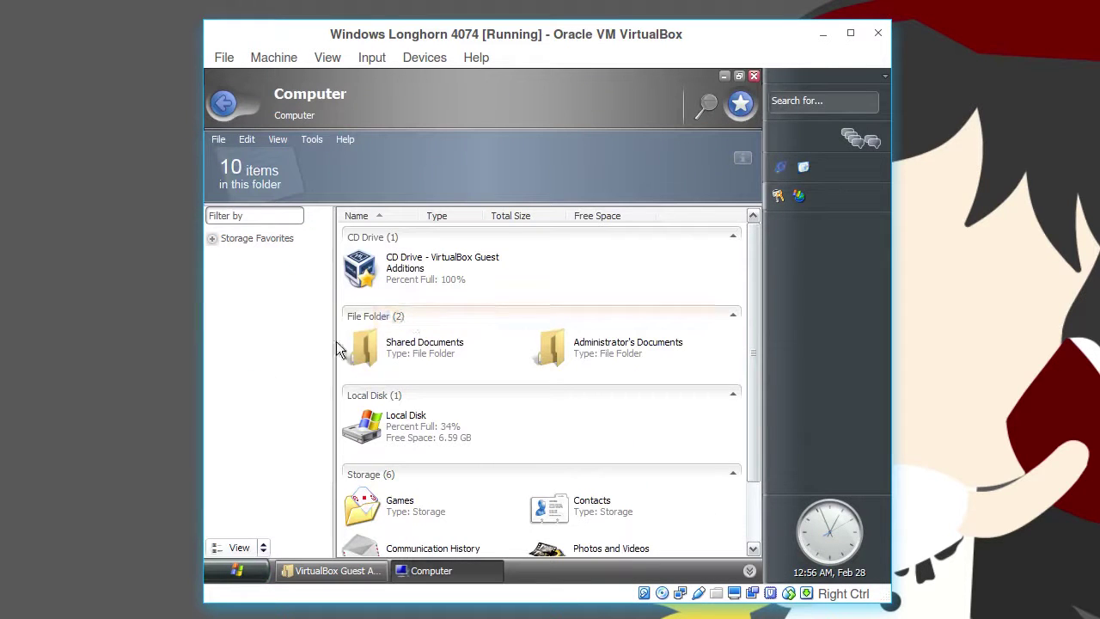
left_click(754, 76)
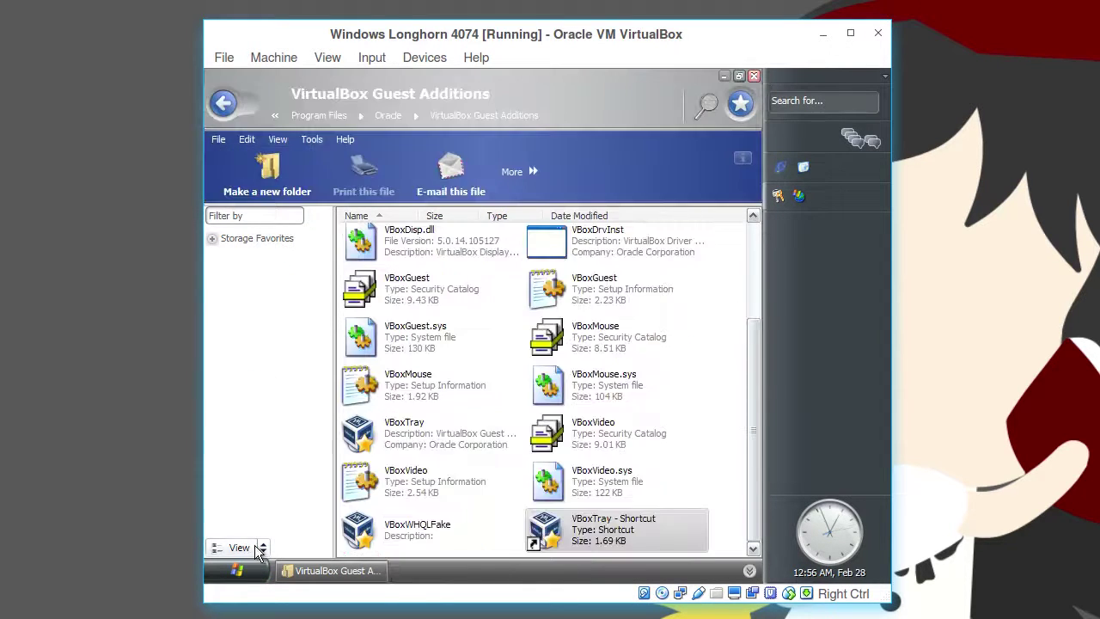
right_click(240, 568)
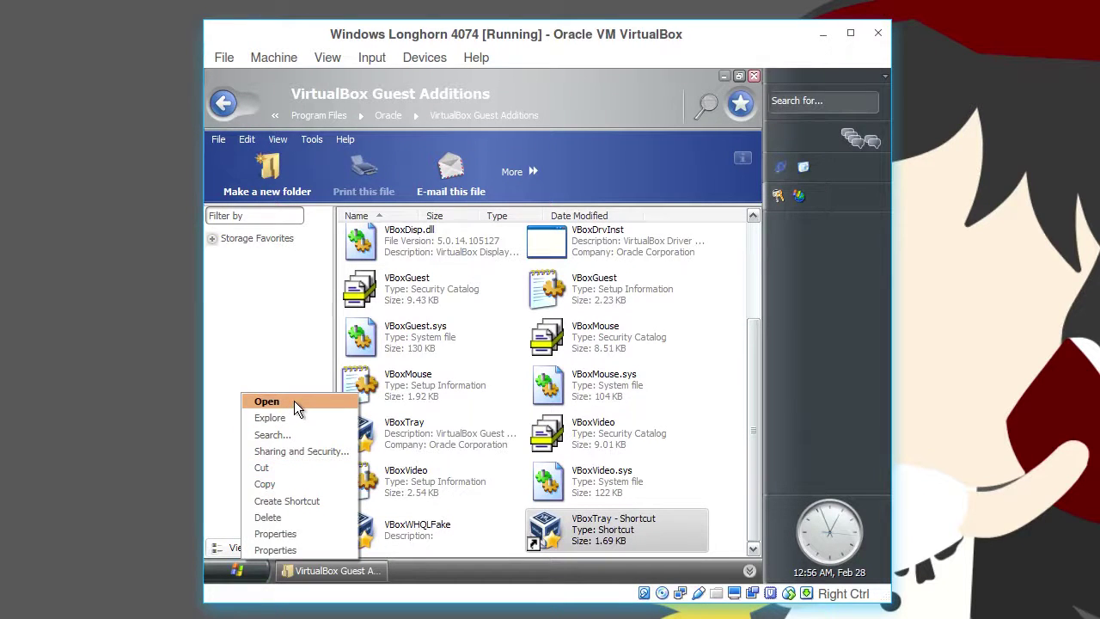
left_click(253, 393)
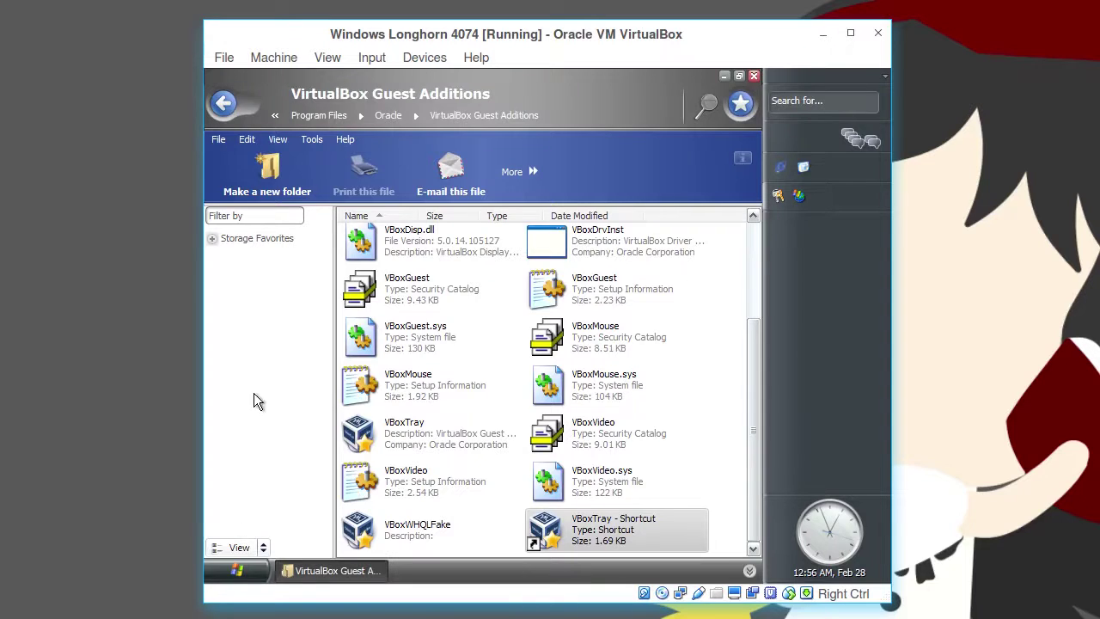
Add the VBoxTray shortcut to the Startup group of the Start menu's programs and launch it from there
left_click(223, 566)
left_click(320, 510)
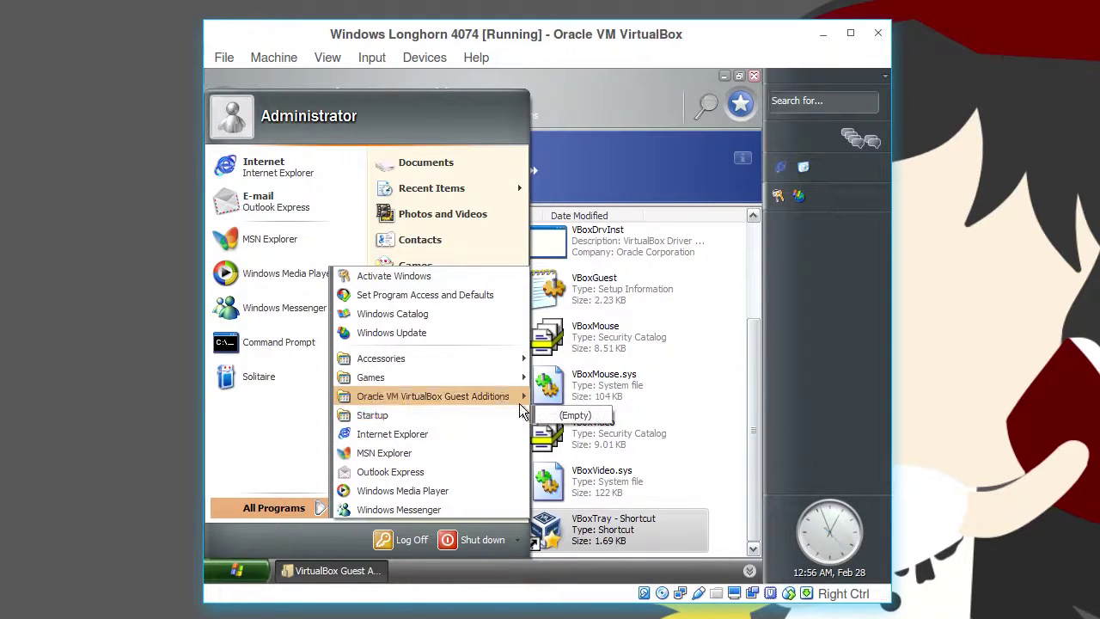
left_click(696, 405)
left_click(616, 524)
left_click(239, 571)
left_click_drag(239, 570, 617, 421)
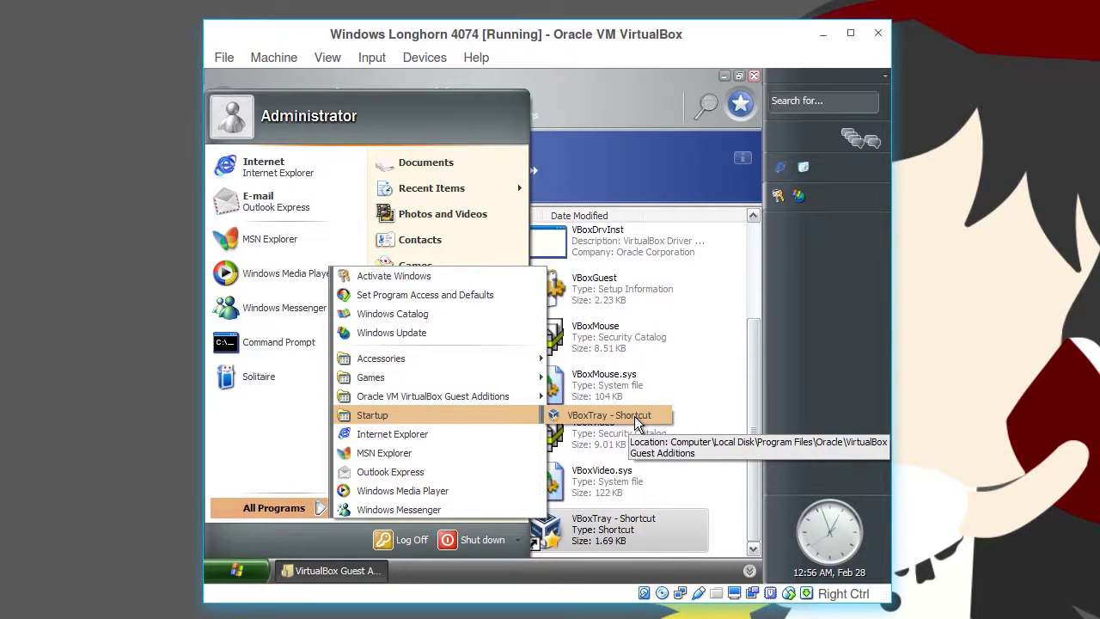
left_click(635, 416)
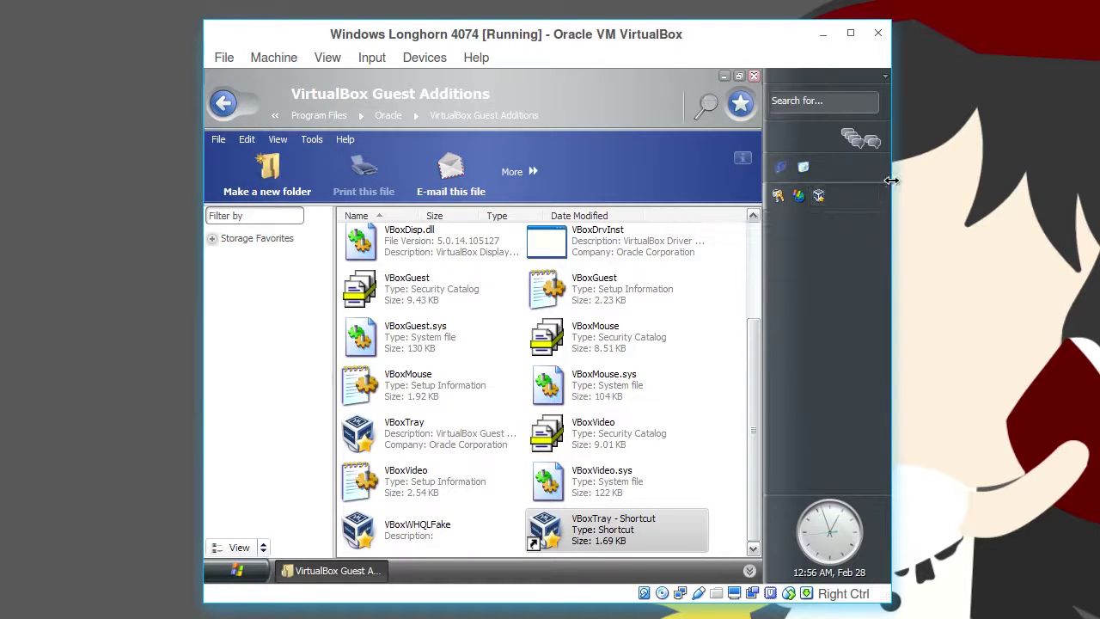
Widen the virtual machine window and minimise the VirtualBox Guest Additions folder inside it
left_click_drag(892, 181, 1054, 200)
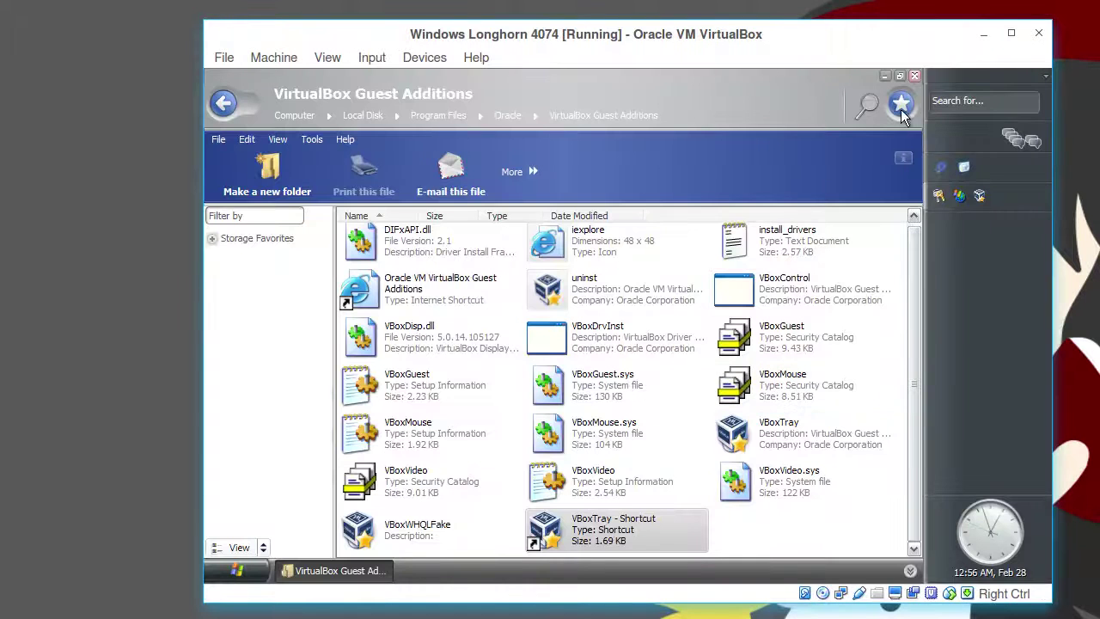
left_click(888, 77)
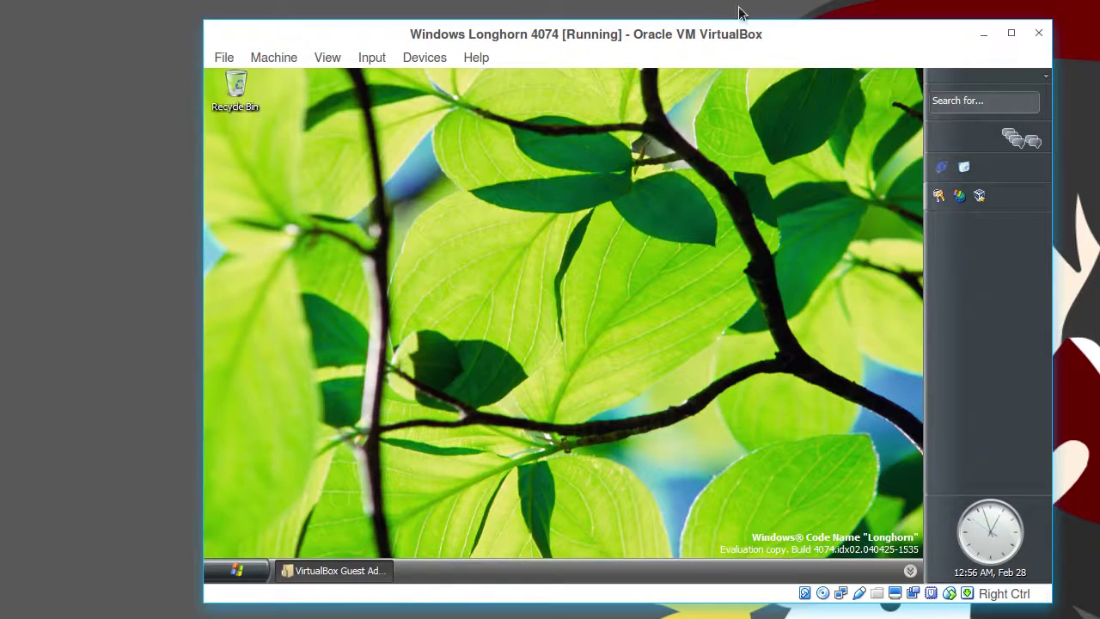
left_click_drag(702, 34, 608, 13)
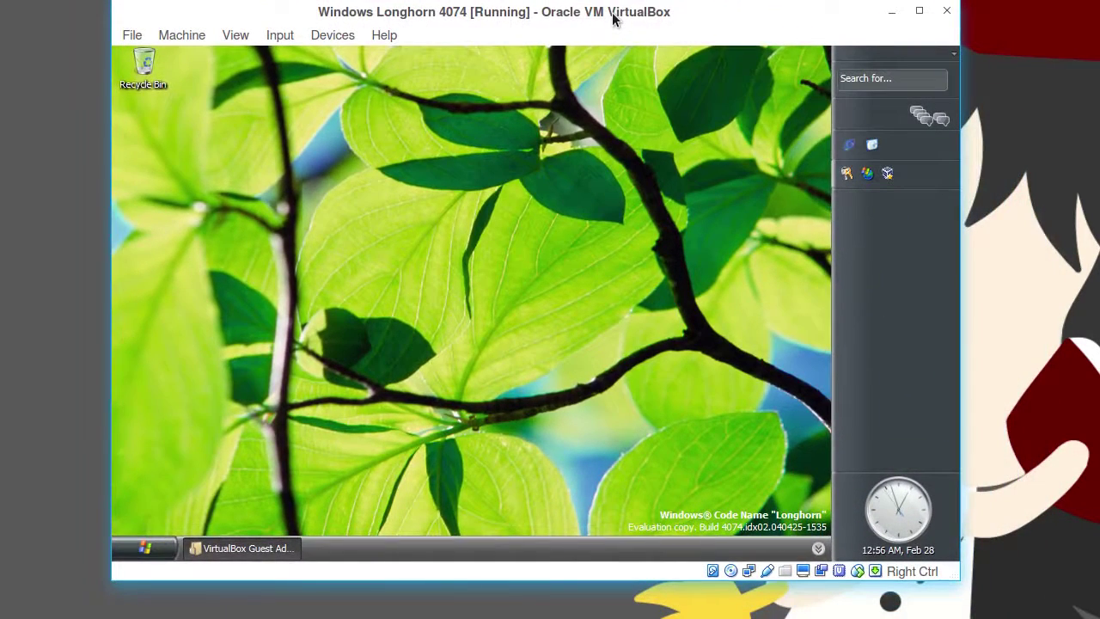
Resize the guest display to a larger preset resolution
right_click(803, 572)
mouse_move(843, 617)
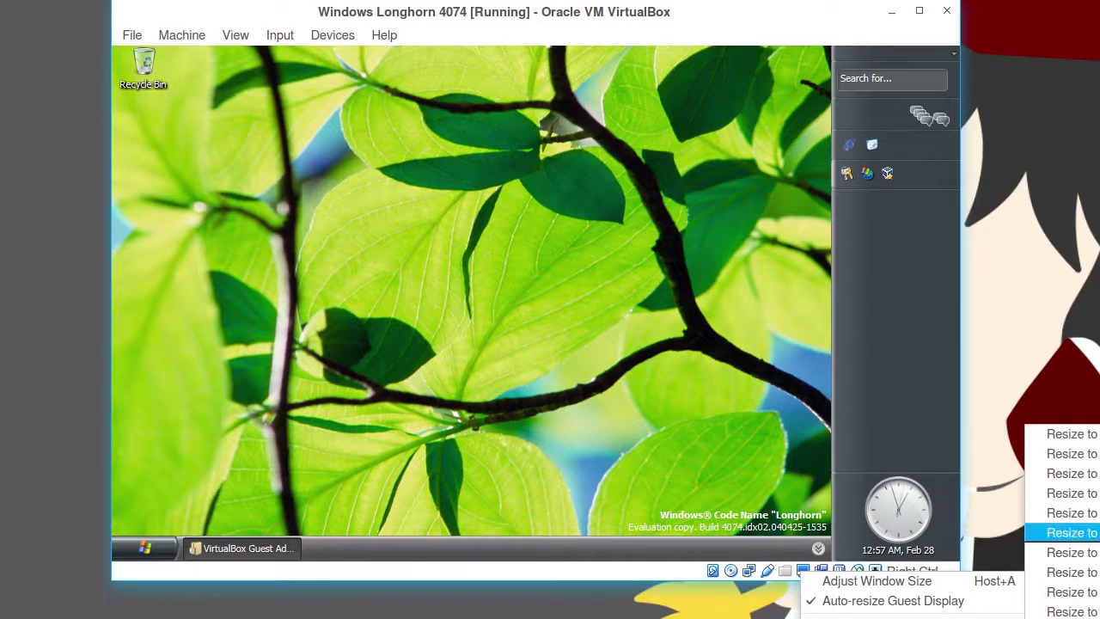
left_click(1072, 514)
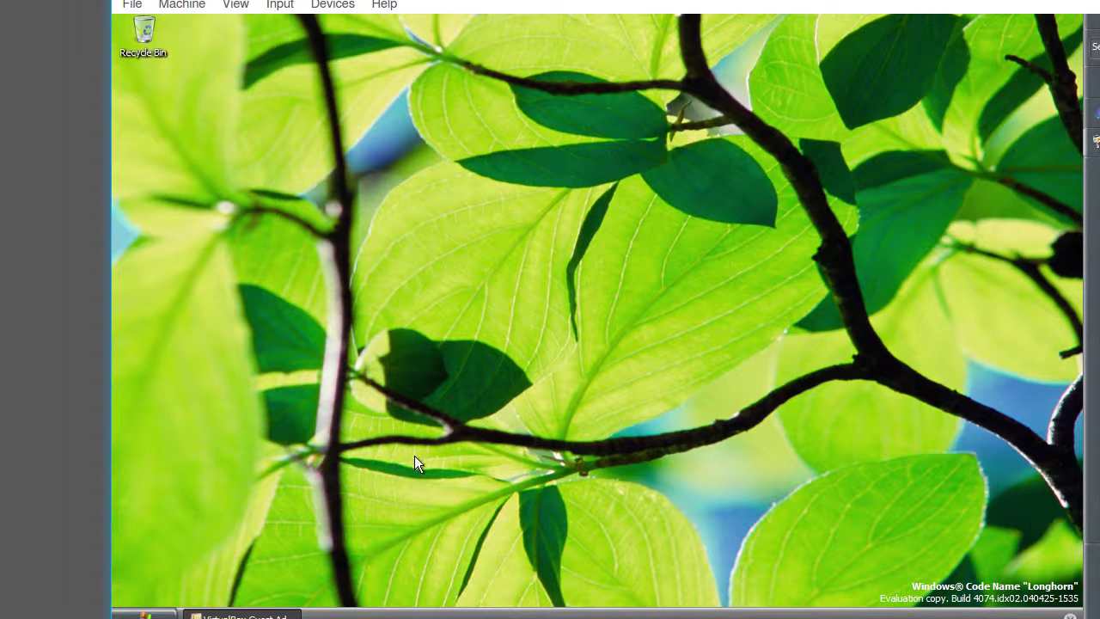
Switch to SimpleScreenRecorder, bring its window fully into view and pause the recording
mouse_move(273, 617)
left_click(272, 550)
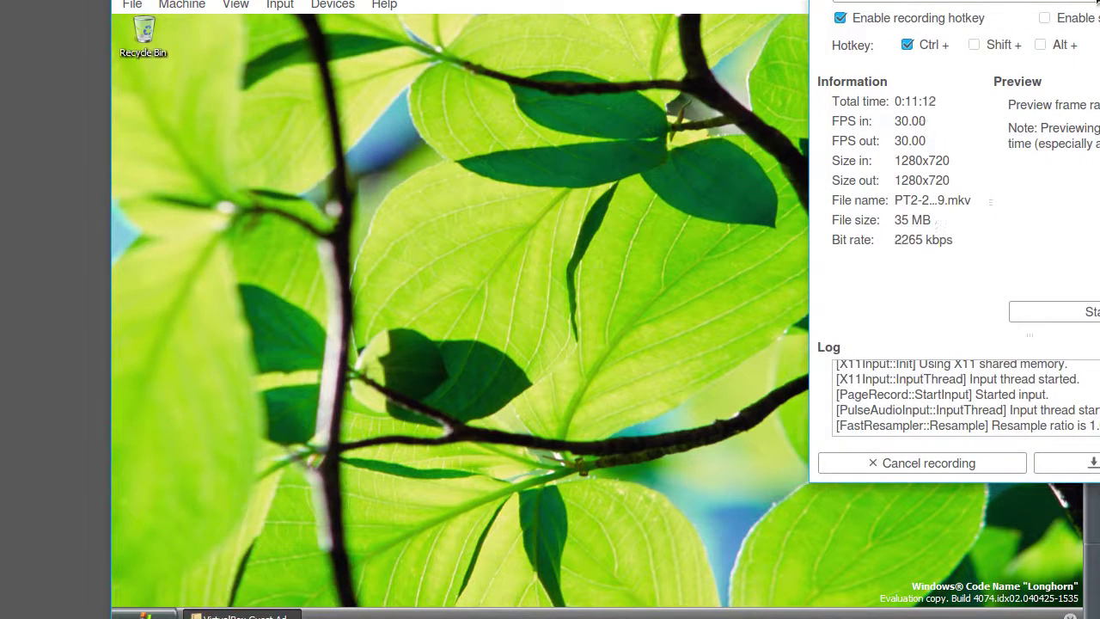
left_click_drag(1066, 2, 728, 57)
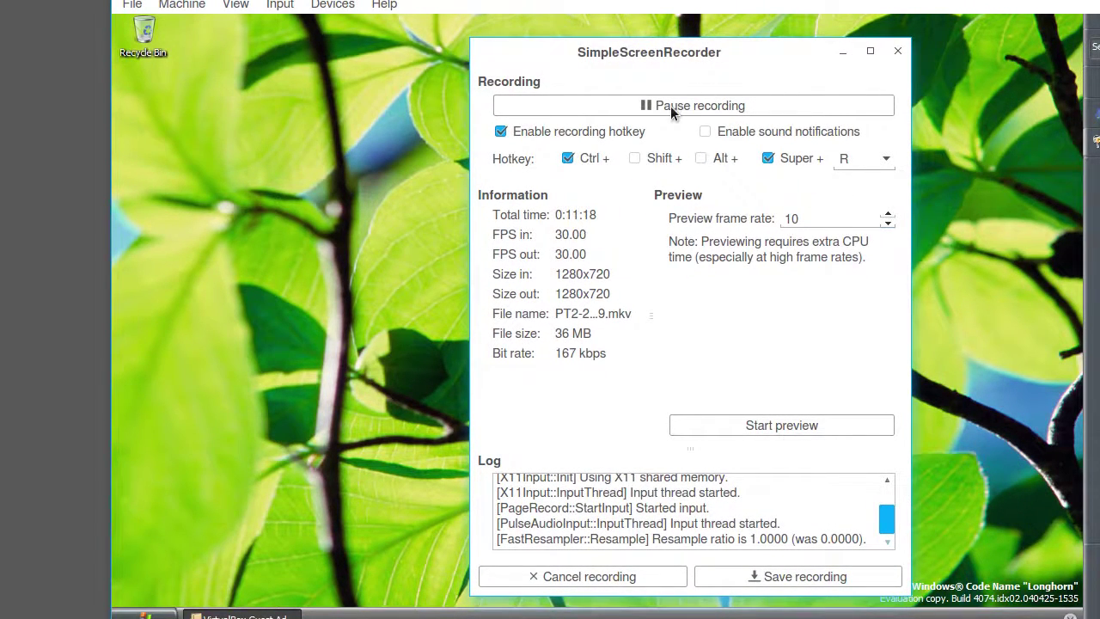
left_click(670, 106)
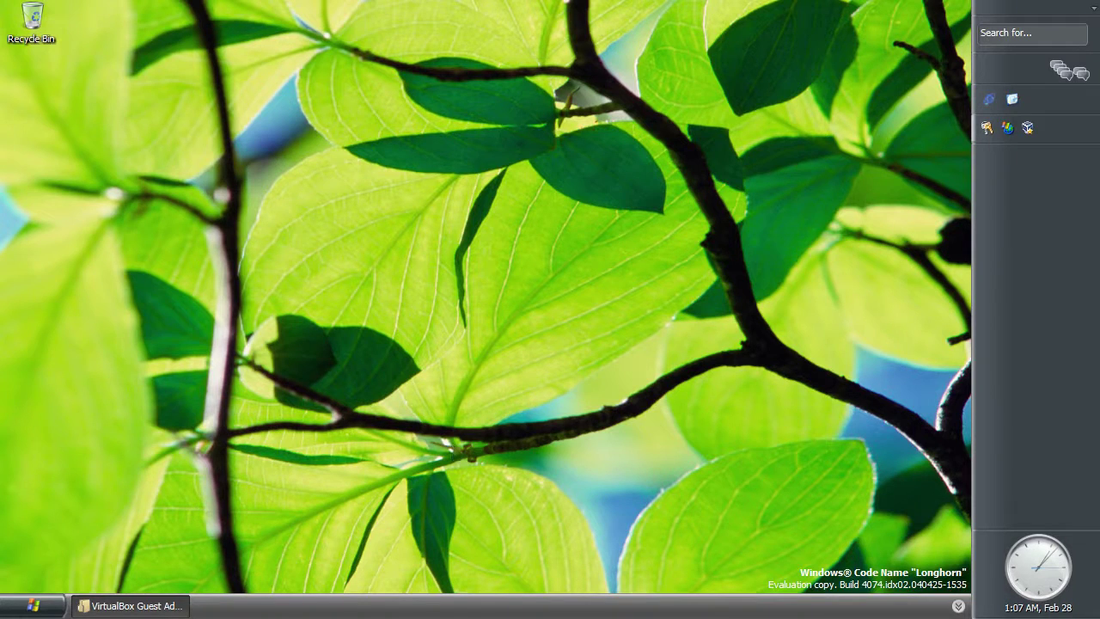
Restore the minimised VirtualBox Guest Additions folder and close it
left_click(177, 606)
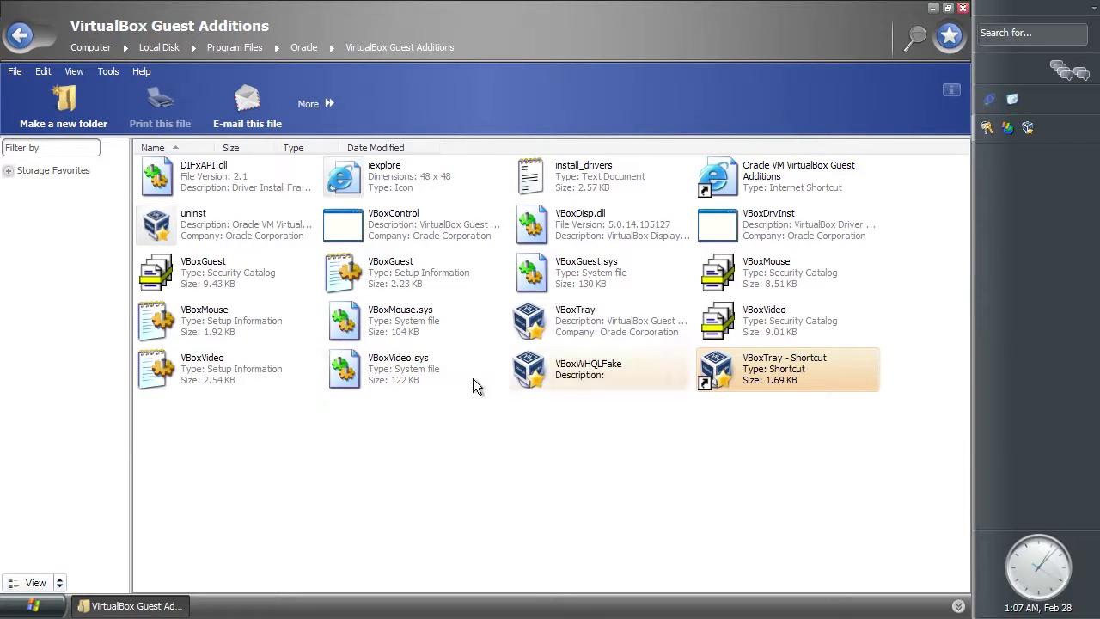
left_click(806, 447)
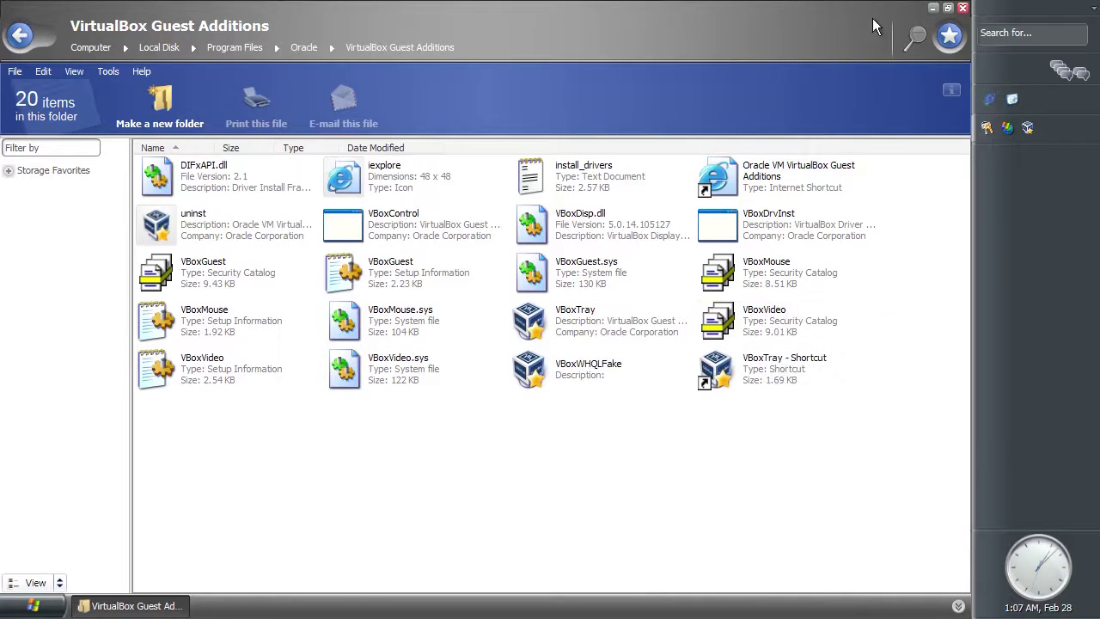
left_click(964, 10)
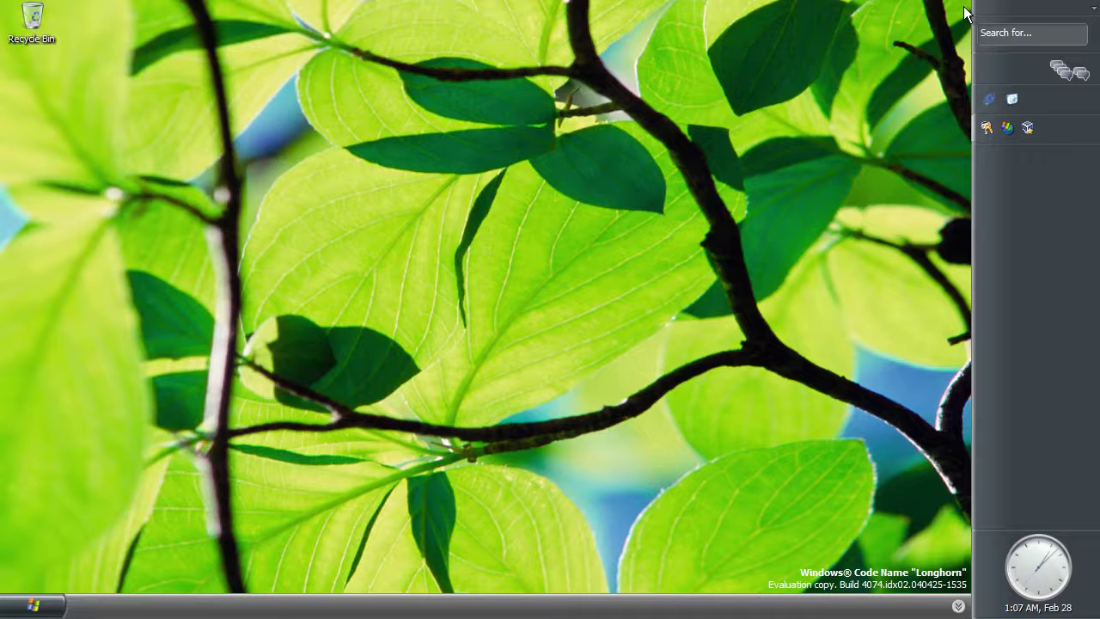
left_click_drag(265, 215, 270, 285)
left_click_drag(270, 284, 270, 285)
Open the Control Panel in Classic View and maximise its window
left_click(1034, 573)
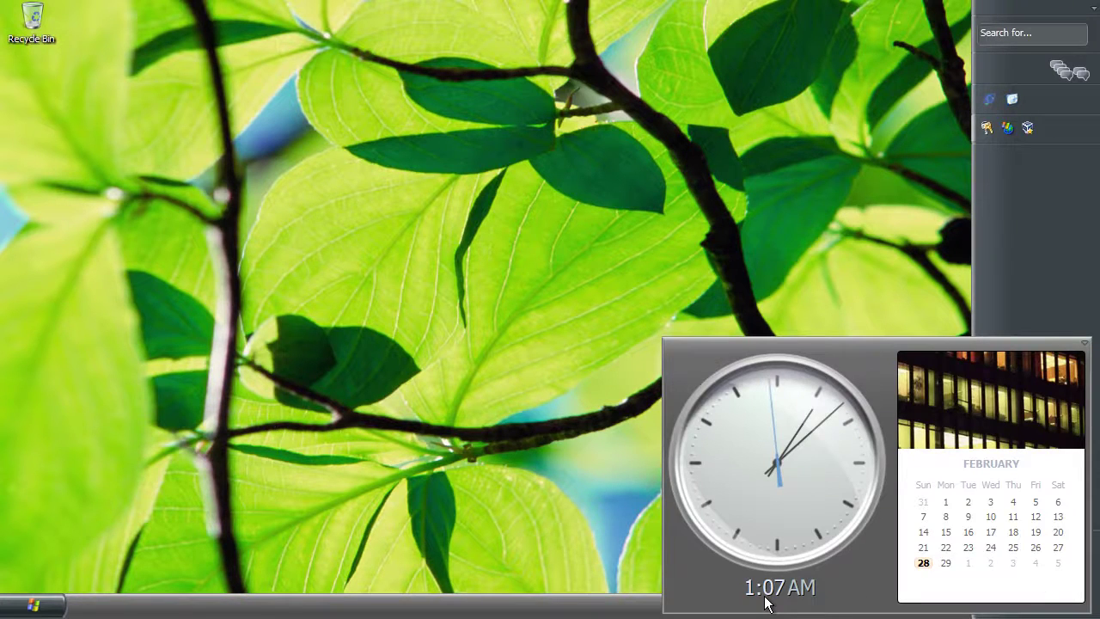
left_click(272, 462)
left_click(55, 603)
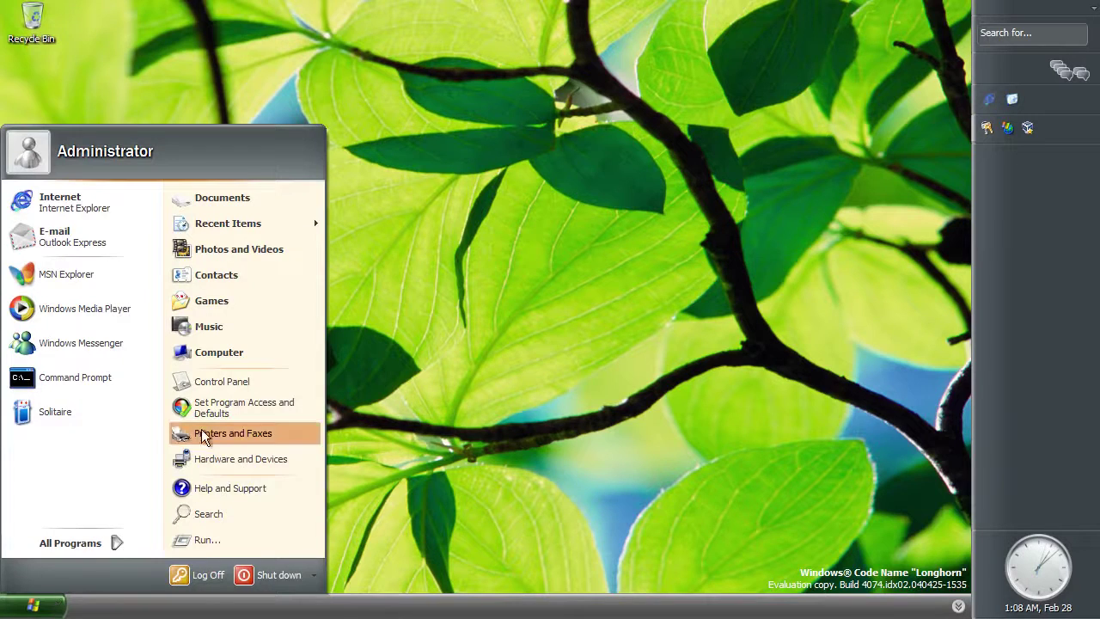
left_click(221, 382)
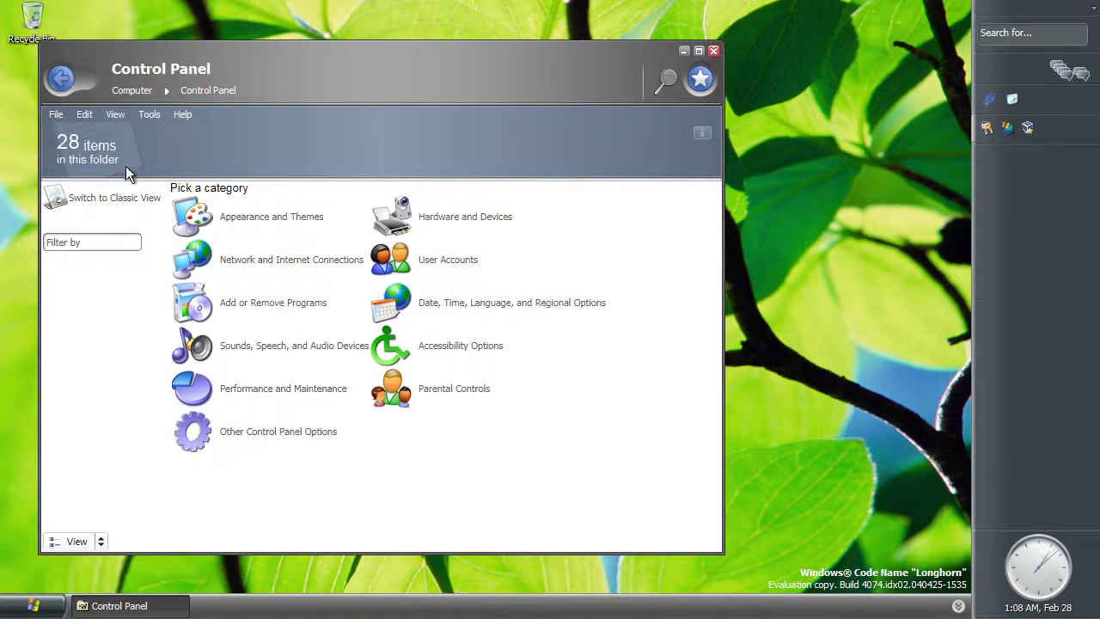
left_click(113, 203)
scroll(361, 333, "down", 4)
scroll(361, 334, "up", 3)
scroll(361, 333, "down", 5)
scroll(361, 334, "up", 7)
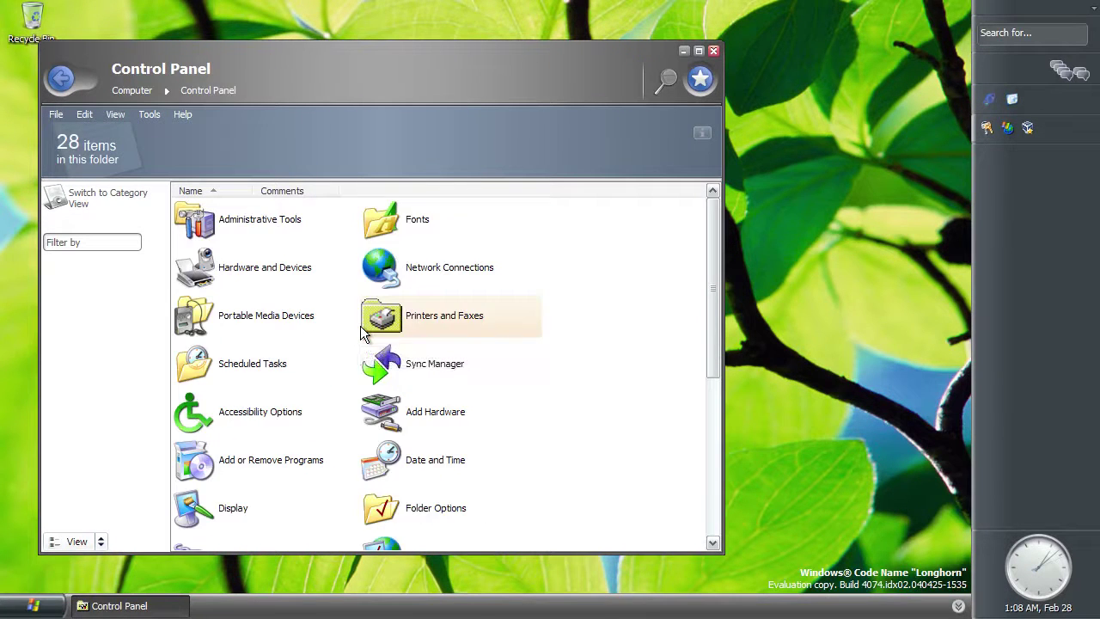
scroll(362, 324, "down", 2)
double_click(364, 49)
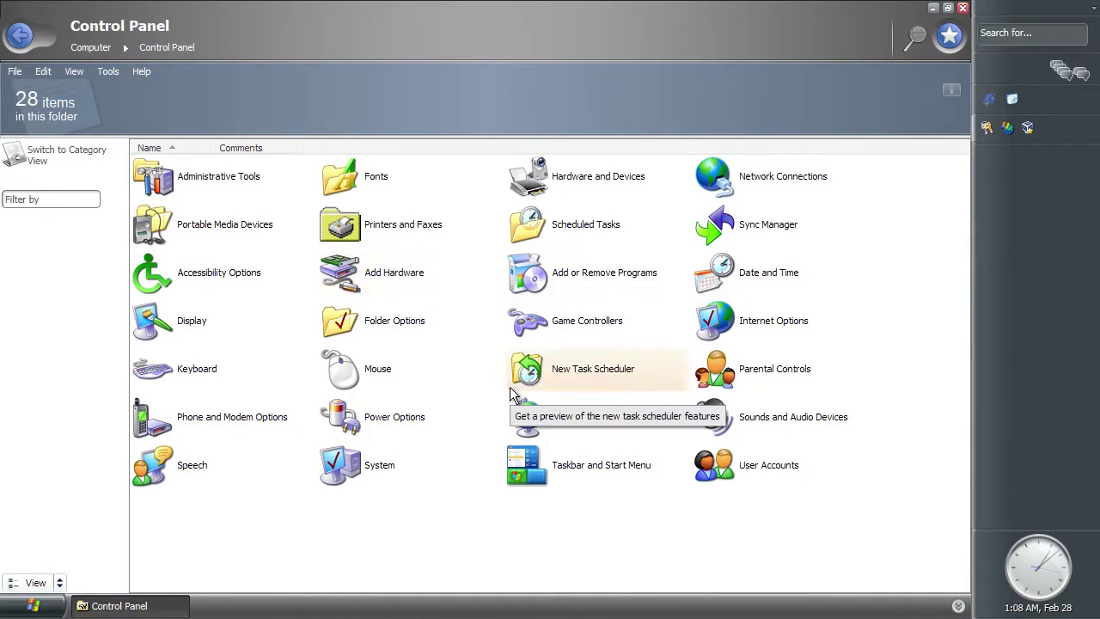
Set the system time zone to (GMT-06:00) Central Time (US & Canada)
double_click(717, 273)
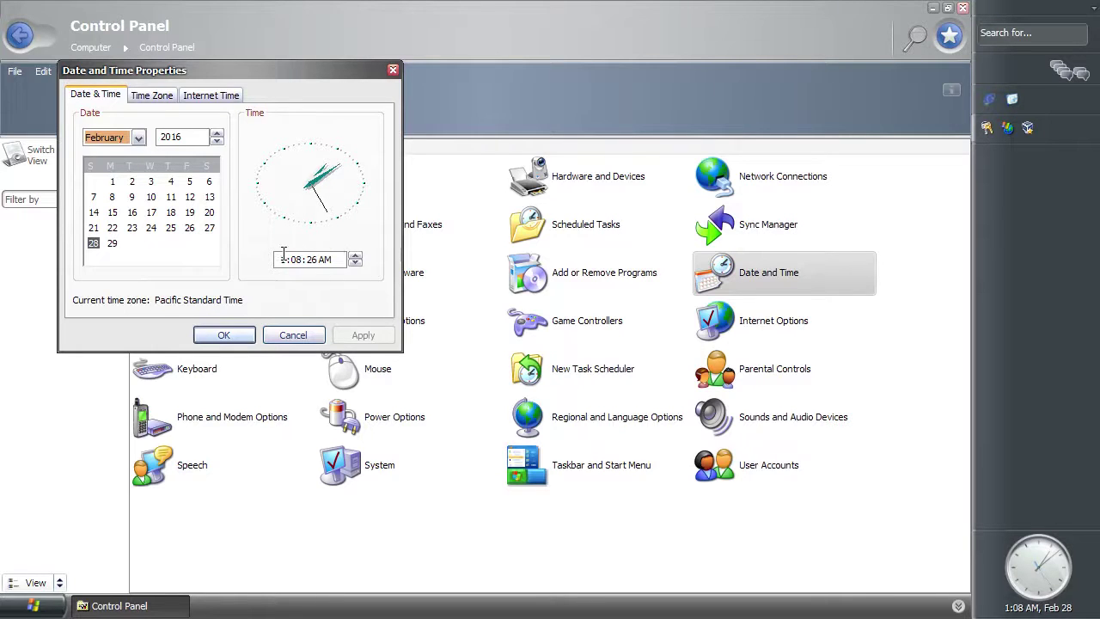
left_click(162, 95)
left_click(171, 121)
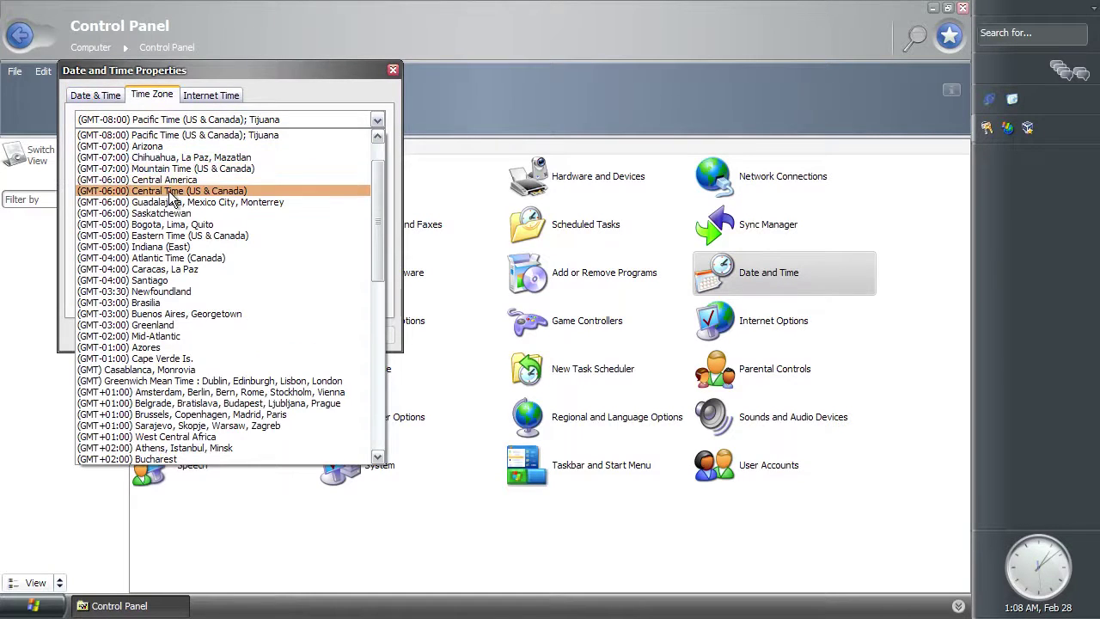
left_click(172, 196)
left_click(225, 335)
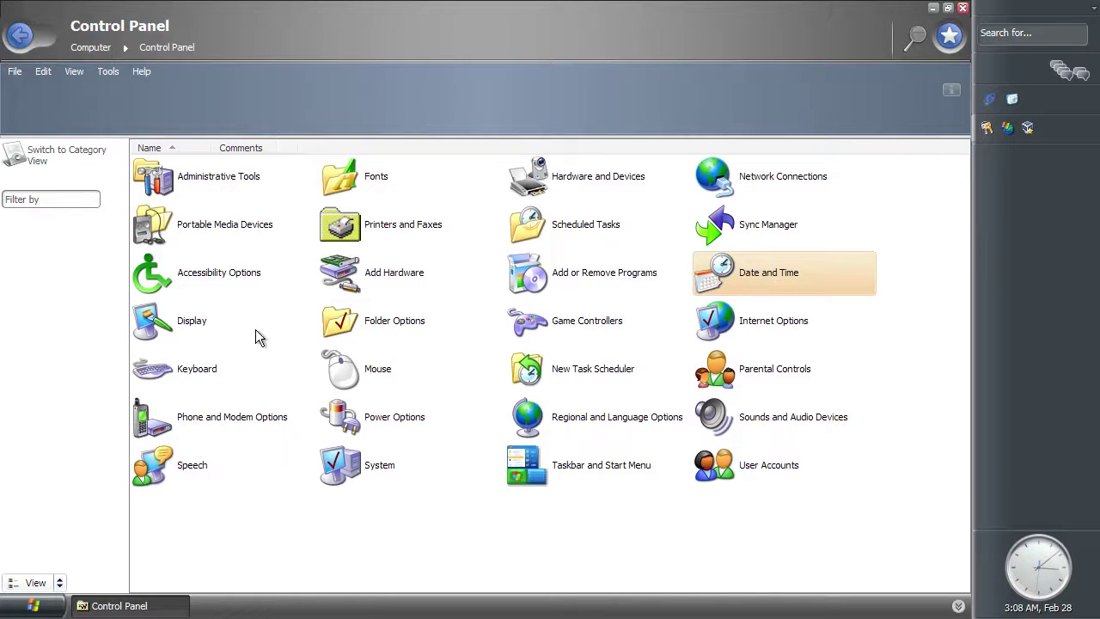
Open the sidebar clock's calendar and page back through the months to December 2014
left_click(1062, 581)
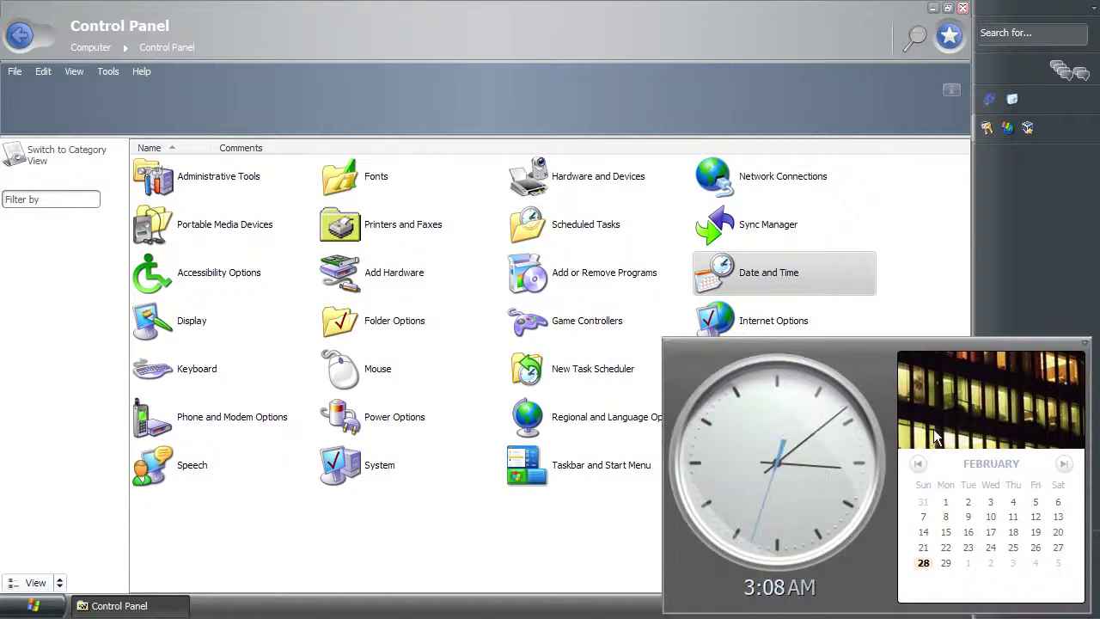
mouse_move(905, 507)
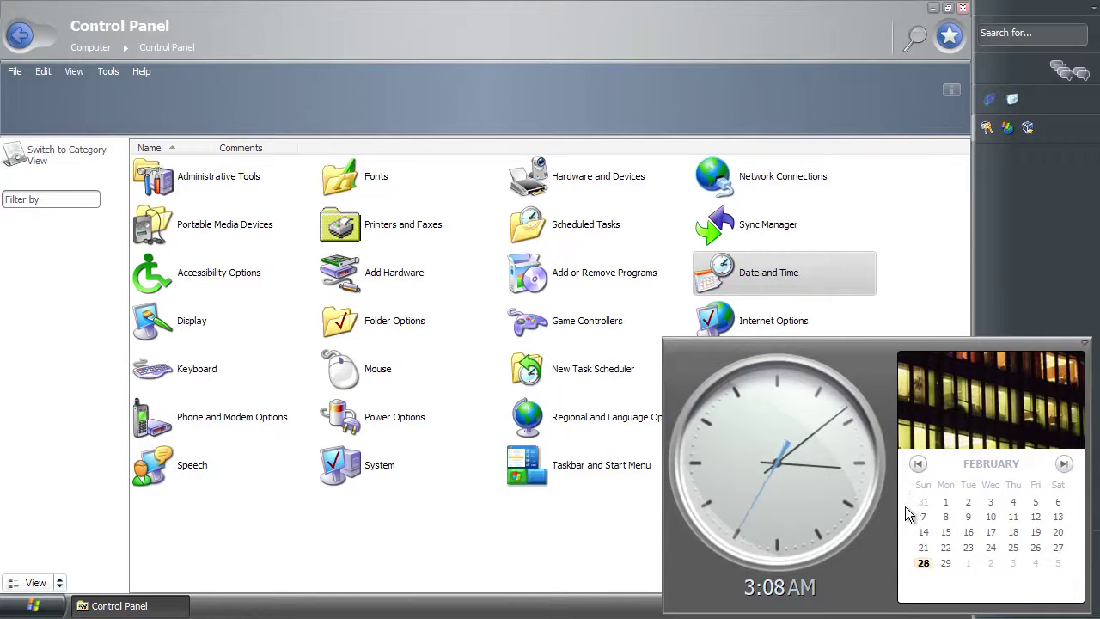
left_click(918, 465)
left_click(918, 464)
left_click(918, 464)
left_click(918, 464)
left_click(918, 464)
left_click(918, 464)
left_click(918, 465)
left_click(918, 464)
left_click(918, 464)
left_click(918, 464)
left_click(918, 465)
left_click(918, 464)
left_click(918, 465)
left_click(918, 465)
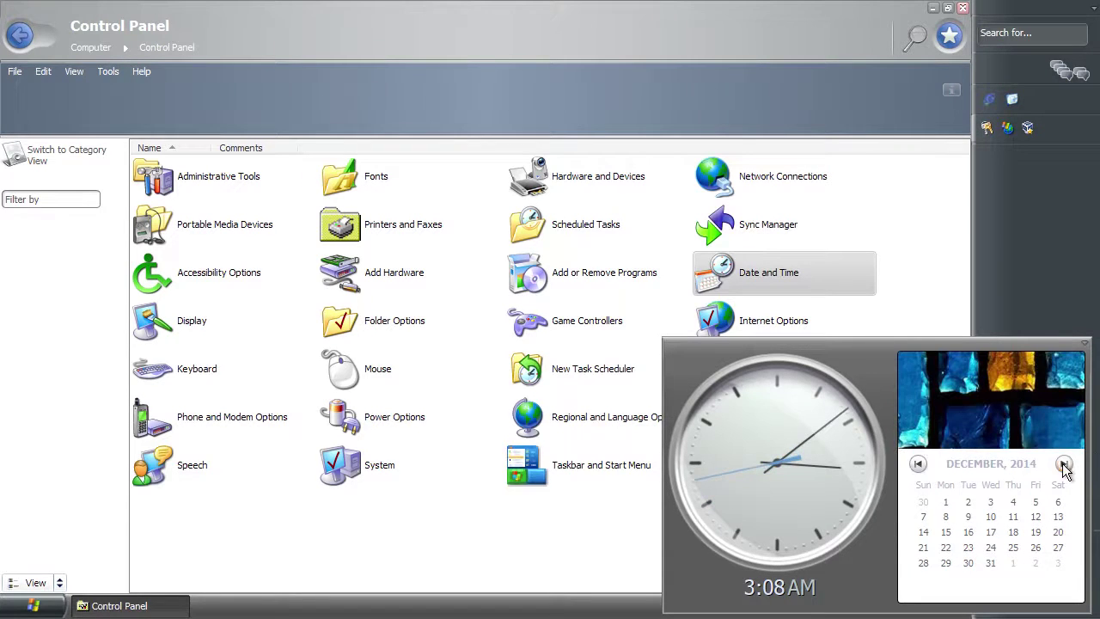
Page the calendar forward past August 2015 and back to May 2015 to view the monthly pictures
left_click(1064, 464)
left_click(1065, 464)
left_click(1064, 464)
left_click(1064, 465)
left_click(1065, 464)
left_click(1064, 464)
left_click(1065, 464)
left_click(1064, 464)
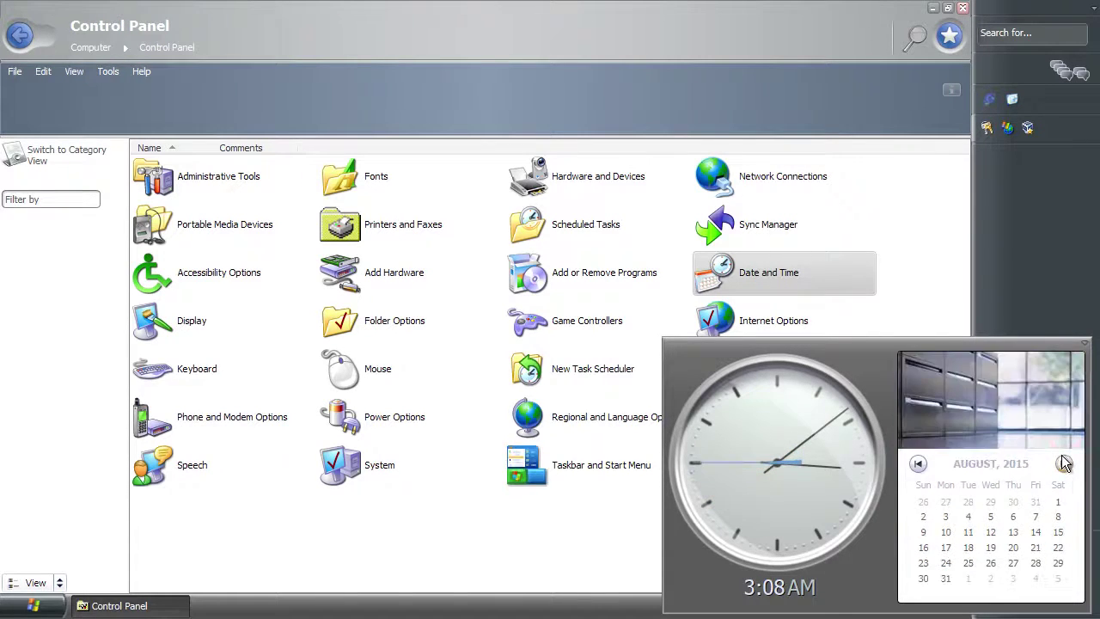
left_click(1064, 465)
left_click(918, 464)
left_click(925, 465)
left_click(925, 465)
left_click(925, 464)
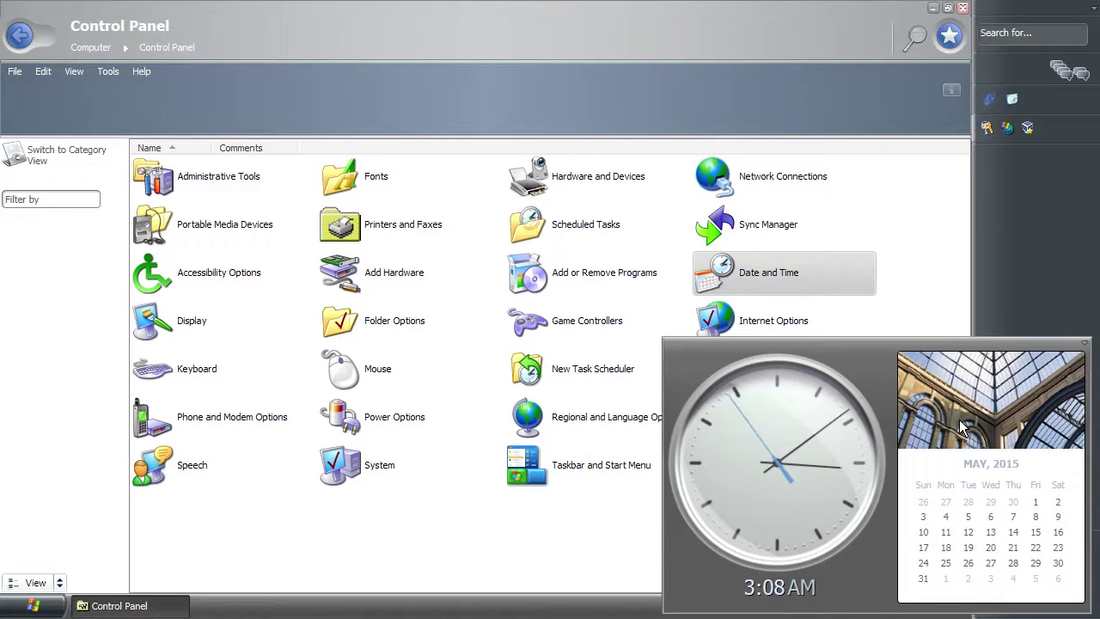
Dismiss the sidebar clock's calendar and close the Control Panel window
left_click(1002, 255)
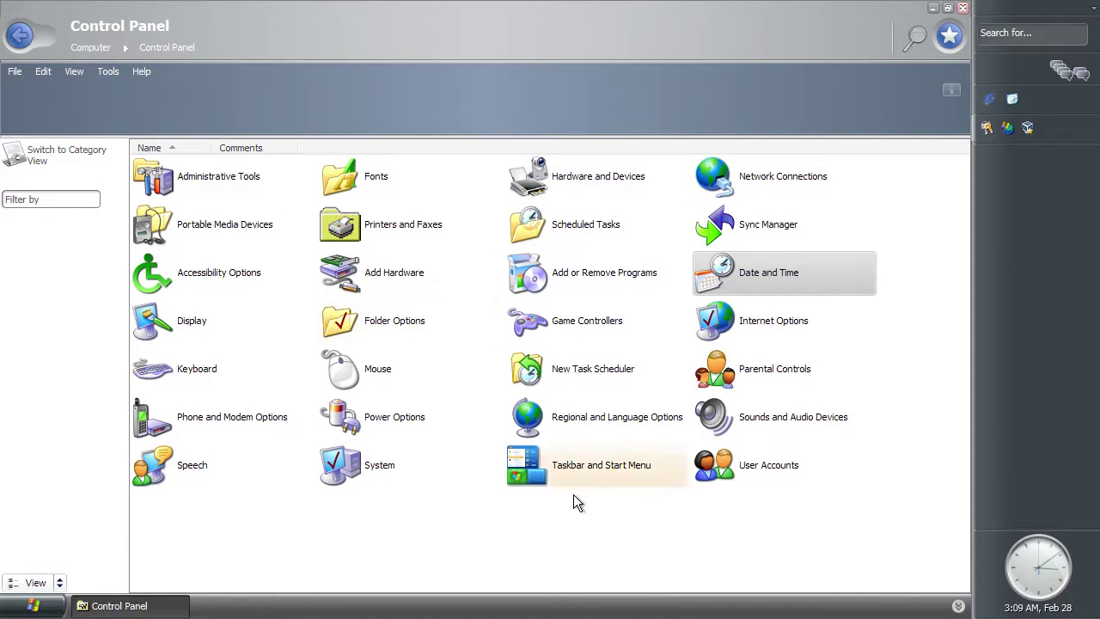
left_click(43, 609)
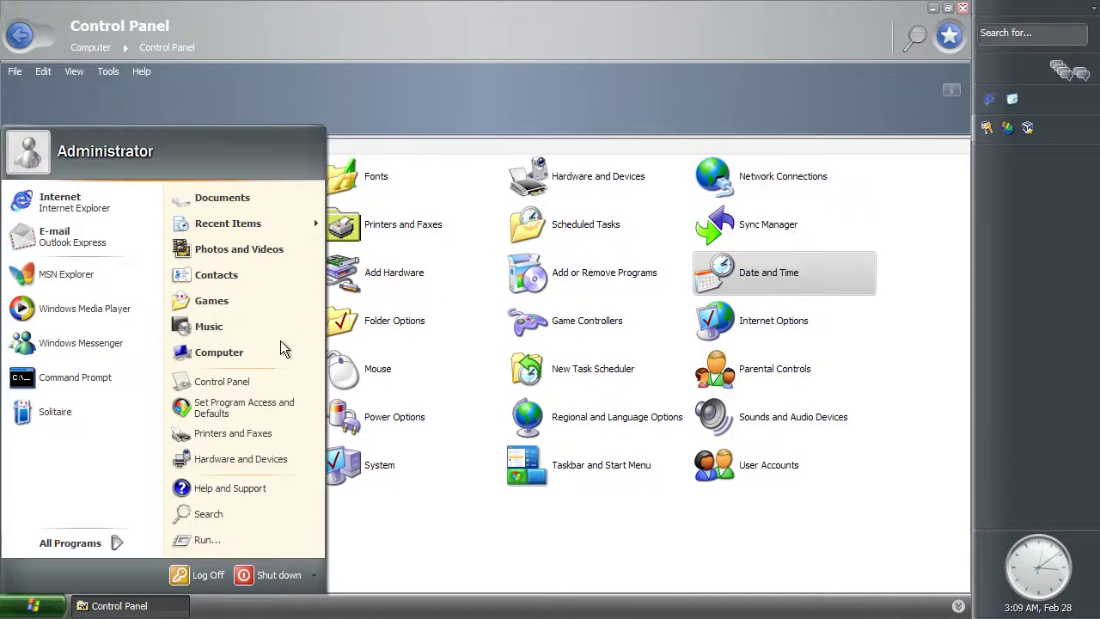
left_click(667, 526)
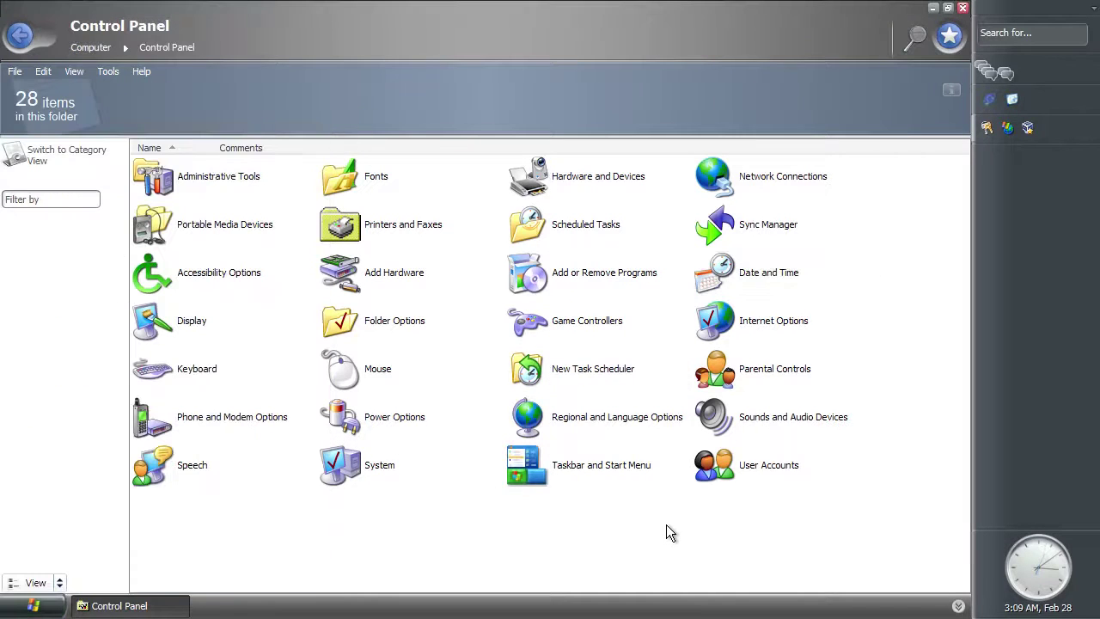
left_click(963, 9)
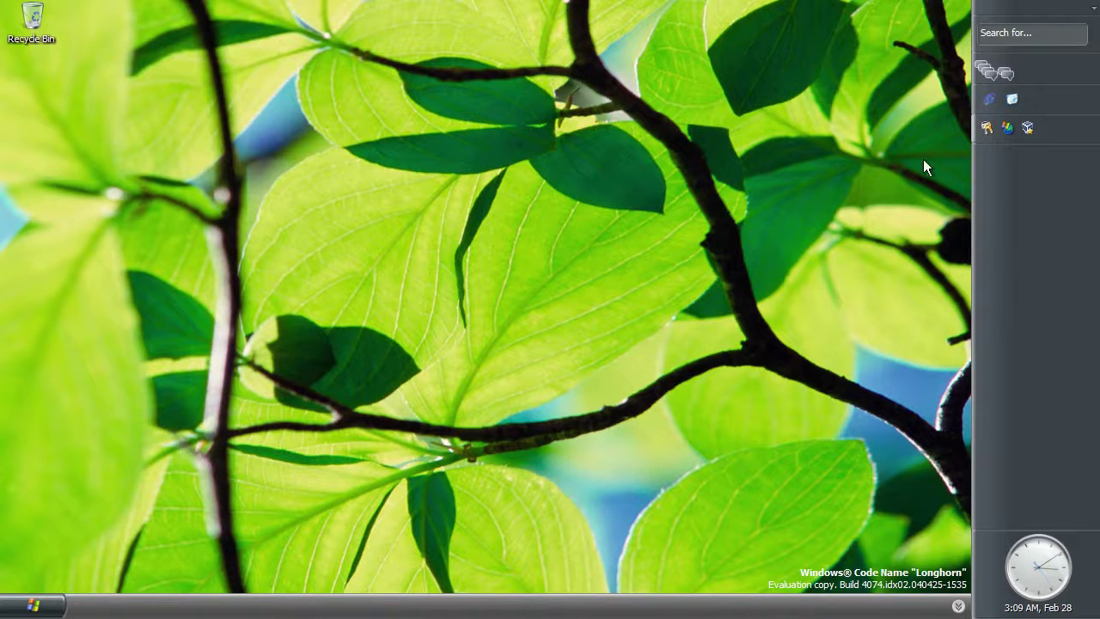
Try to activate Windows over the Internet without registering, and close the activation wizard
left_click(985, 127)
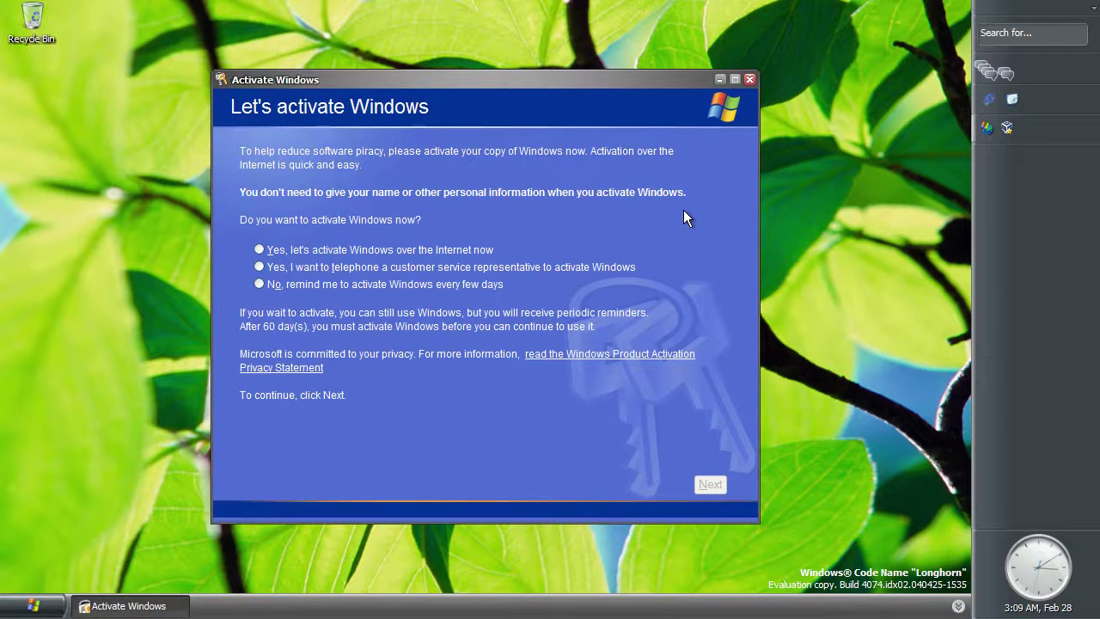
left_click(425, 247)
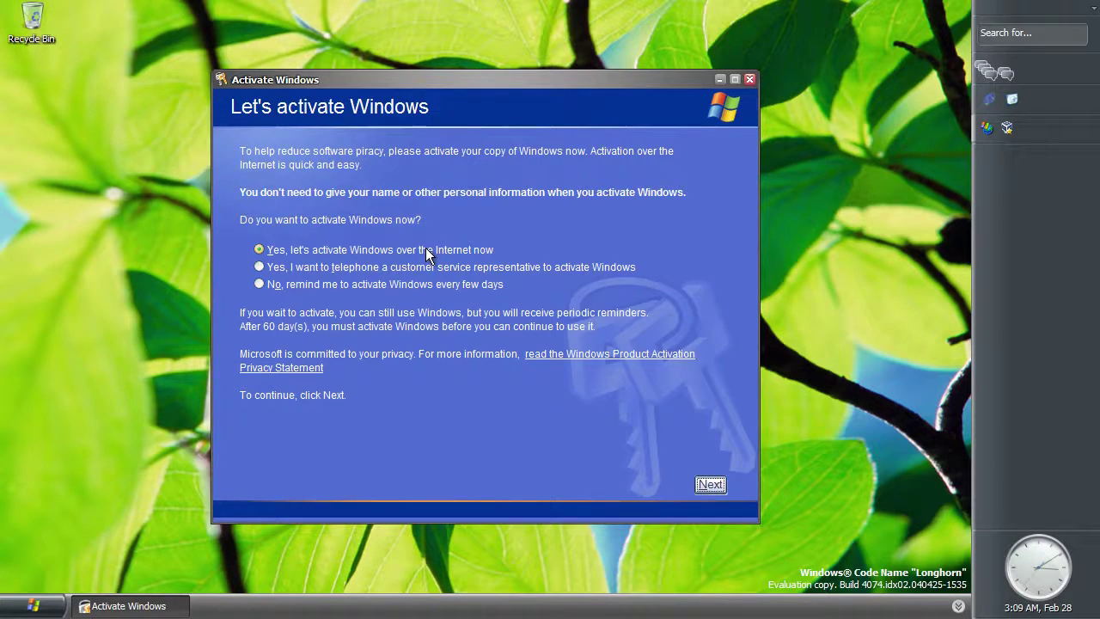
left_click(719, 486)
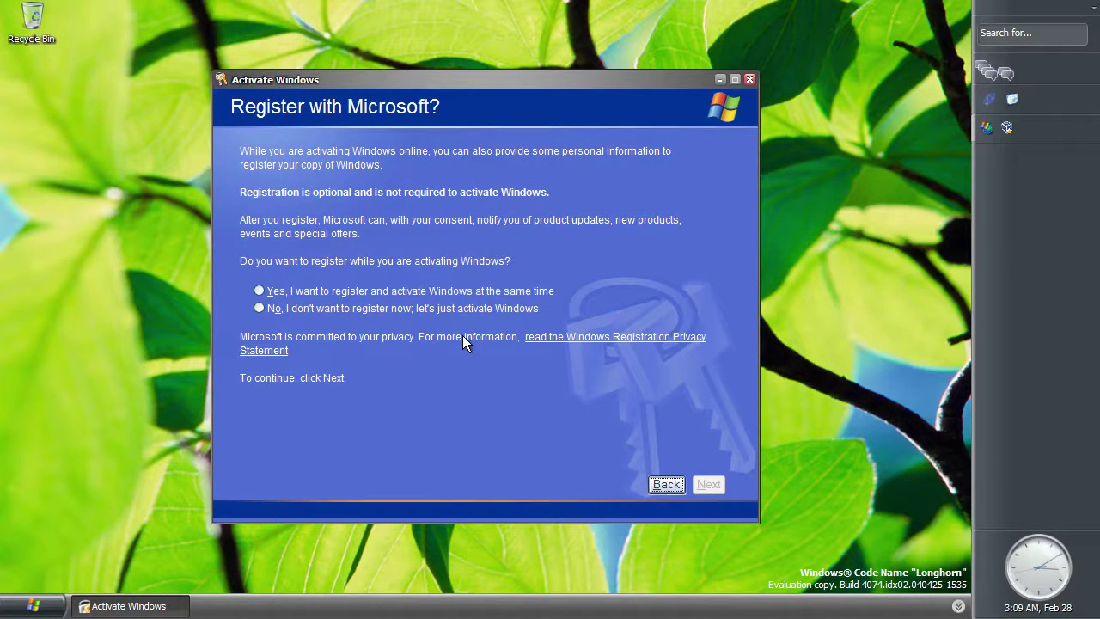
left_click(479, 307)
left_click(708, 484)
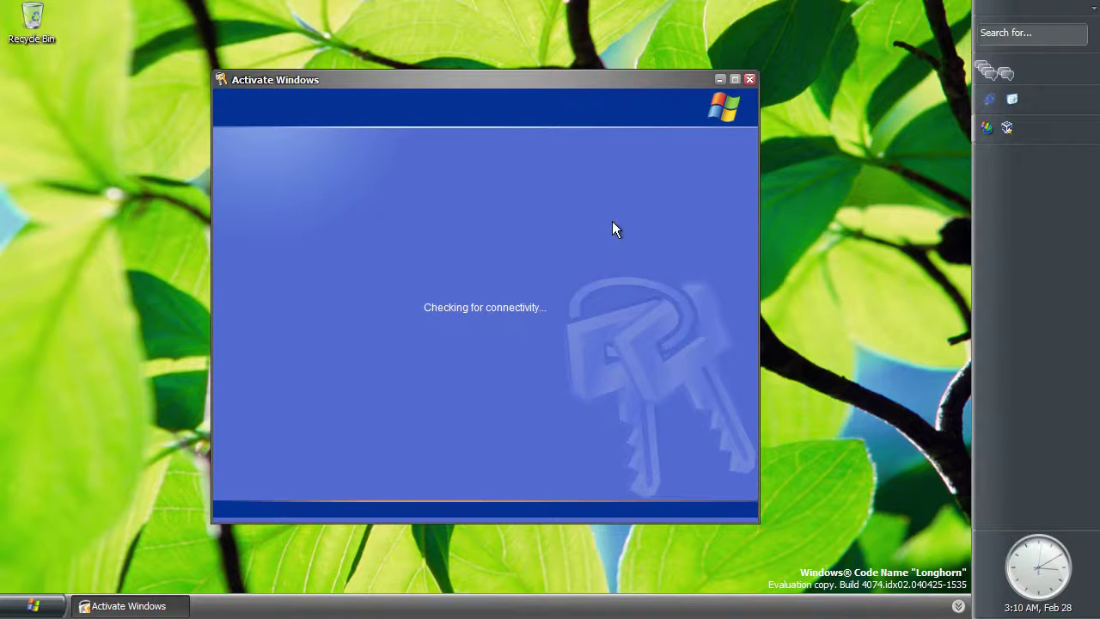
left_click(750, 80)
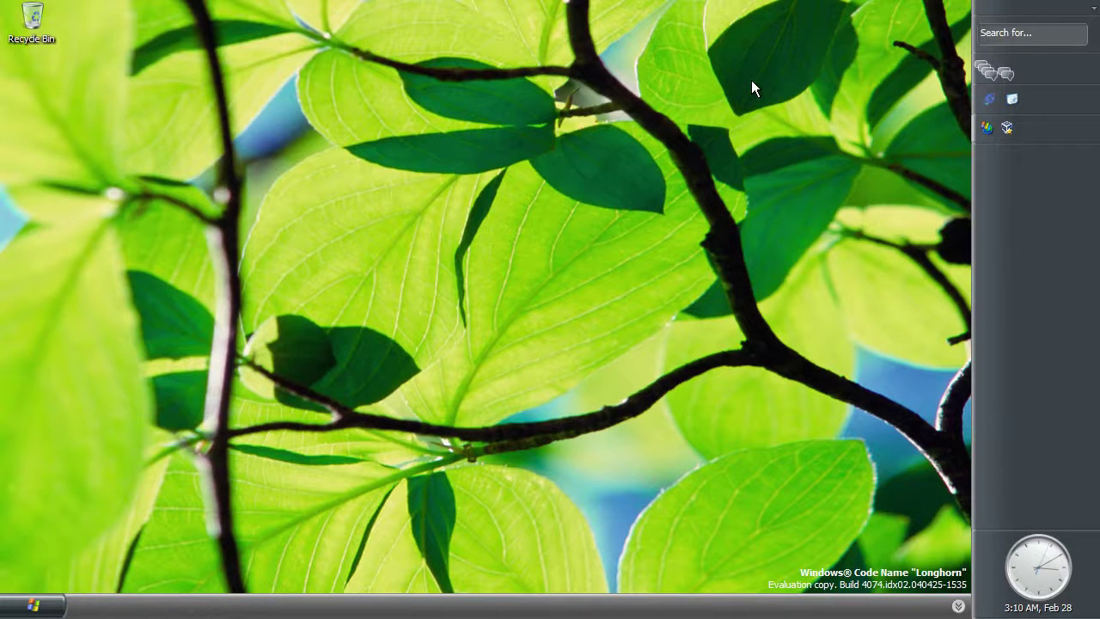
left_click(33, 606)
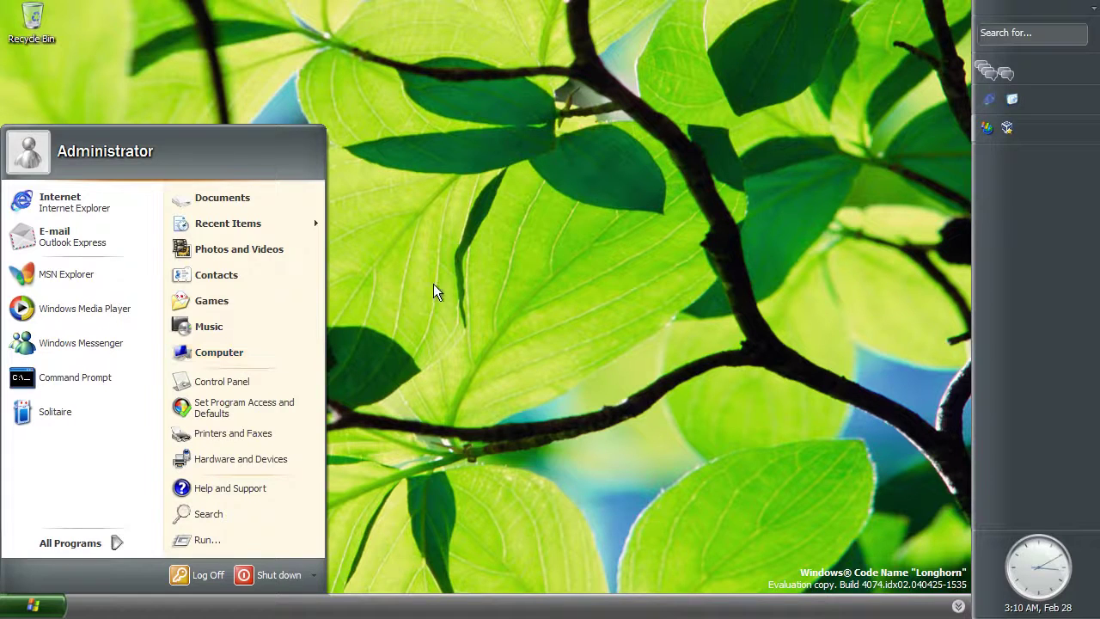
left_click(376, 260)
mouse_move(263, 162)
left_mouse_down()
mouse_move(337, 166)
mouse_move(591, 291)
mouse_move(260, 161)
left_mouse_up()
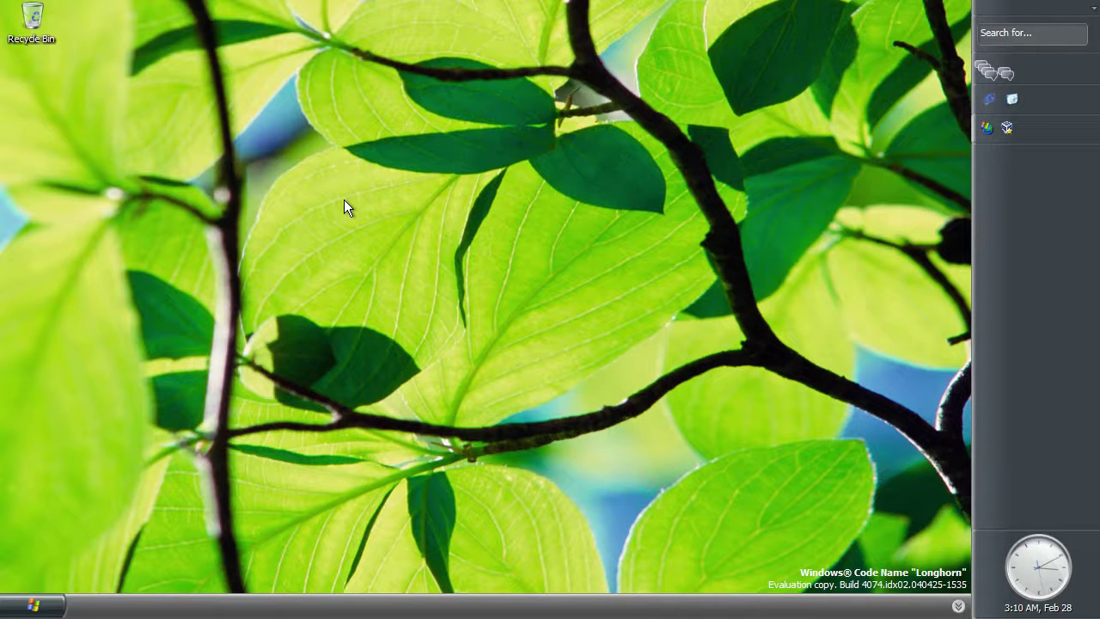
Open Computer in a maximised window and show the hidden contents of the Local Disk
left_click(35, 607)
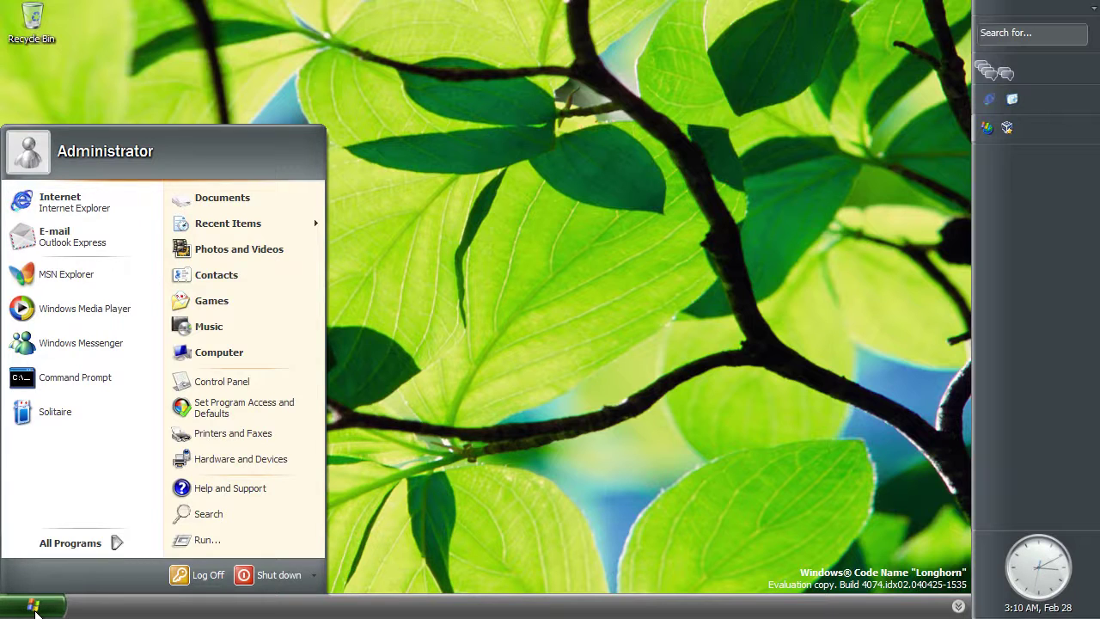
left_click(193, 354)
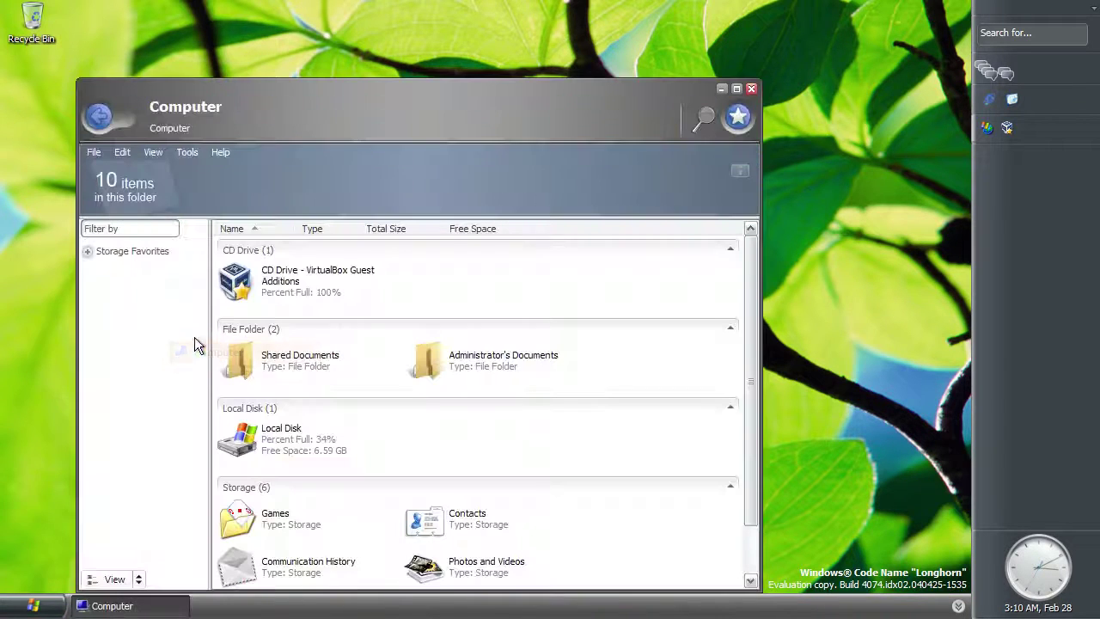
double_click(259, 87)
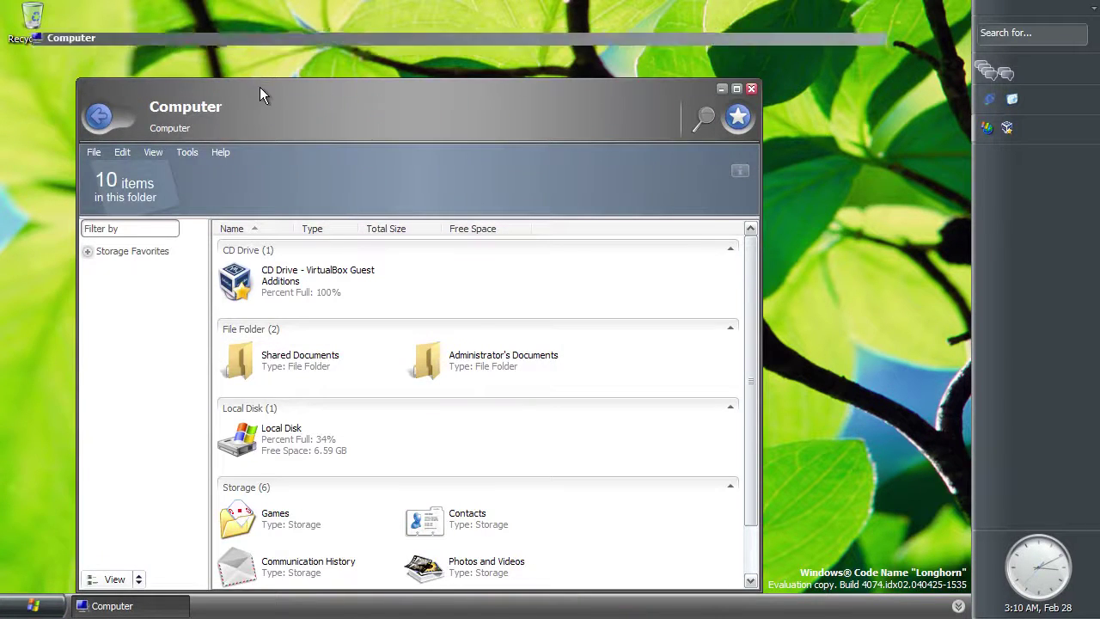
left_click(225, 51)
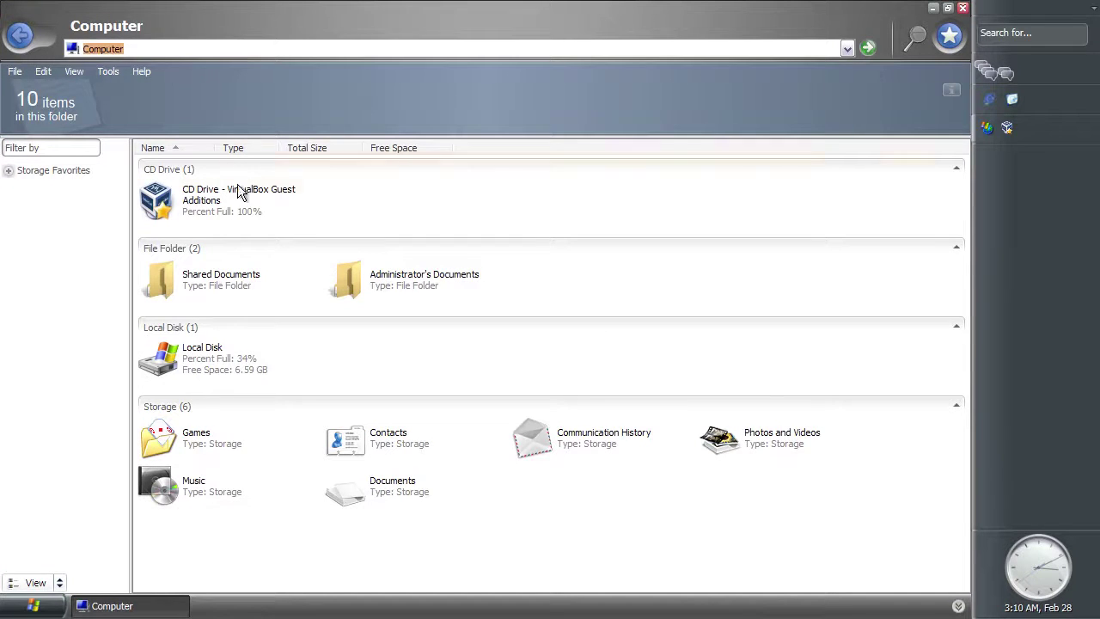
double_click(209, 358)
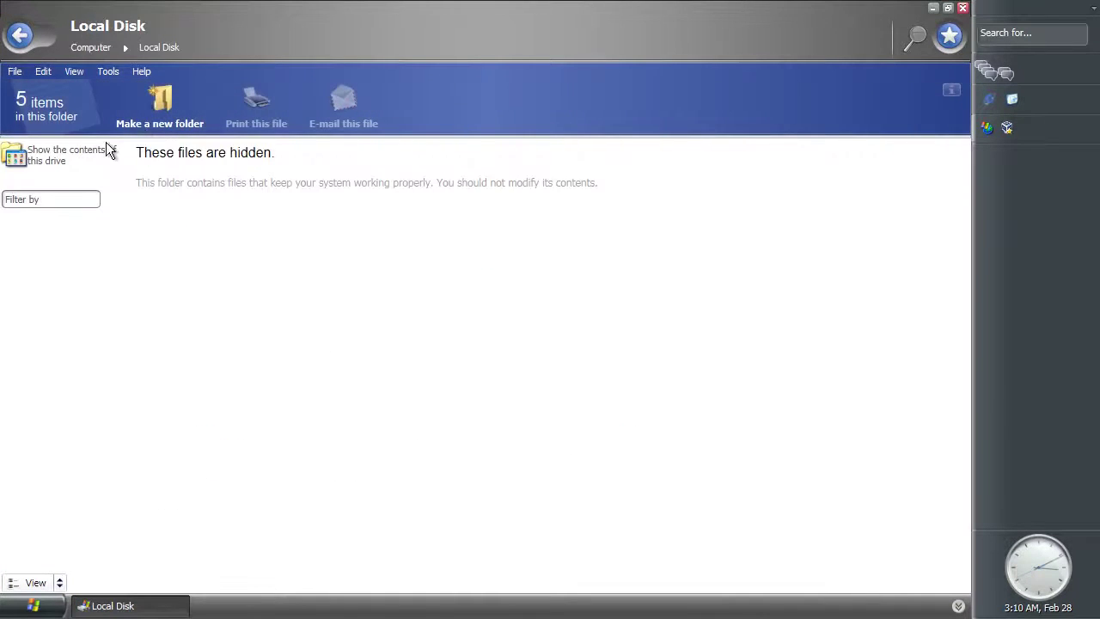
left_click(80, 159)
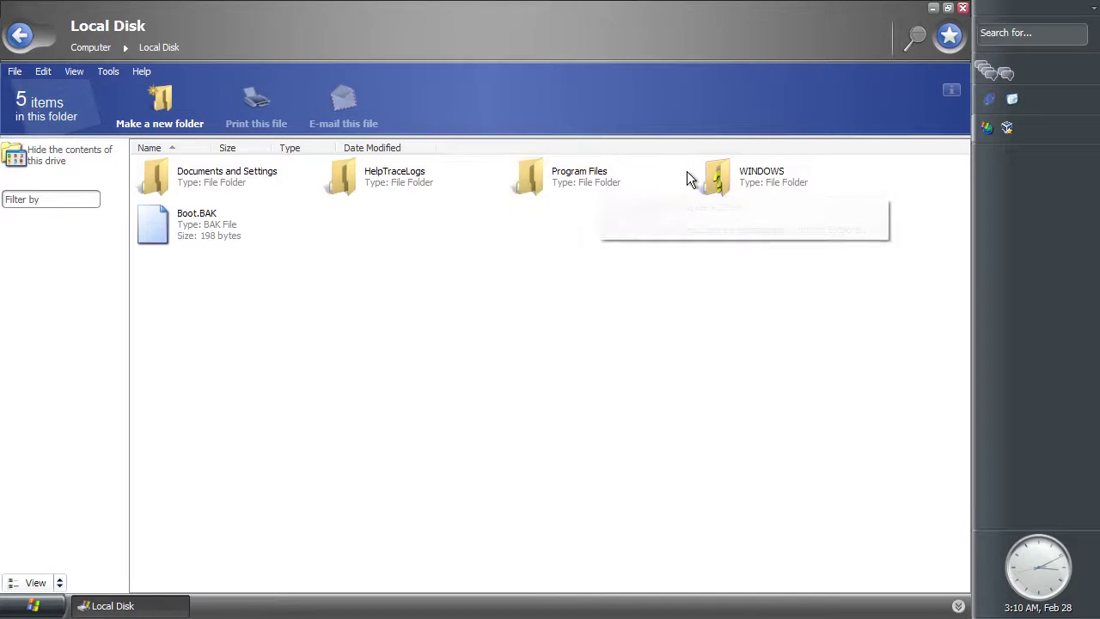
Open WINDOWS\system32, showing the hidden contents of both folders, and select the winlogon application
double_click(720, 190)
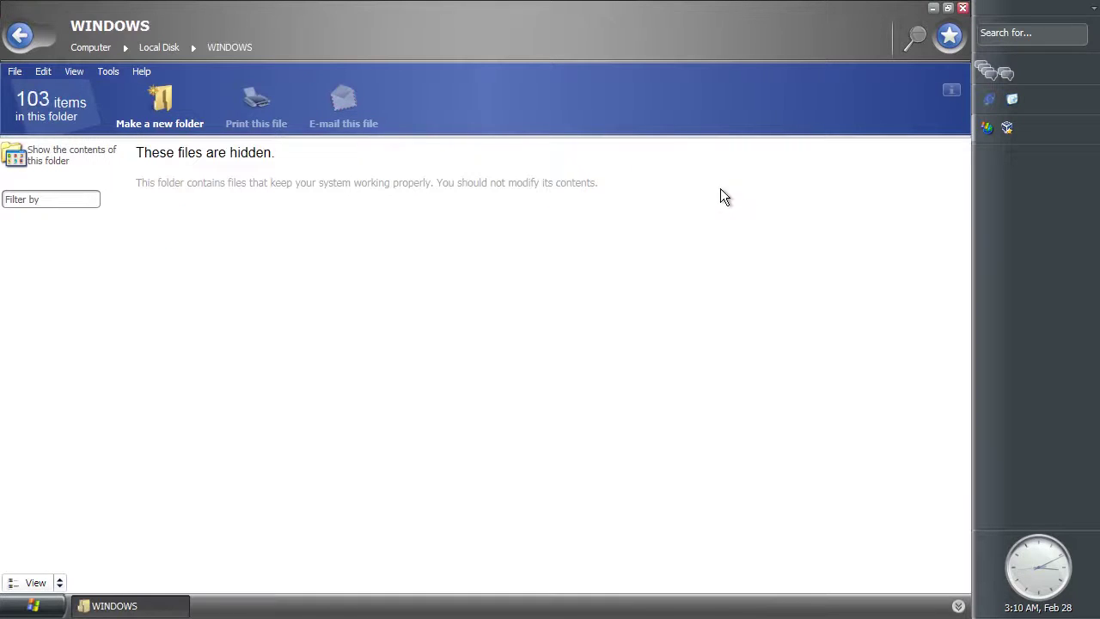
left_click(43, 160)
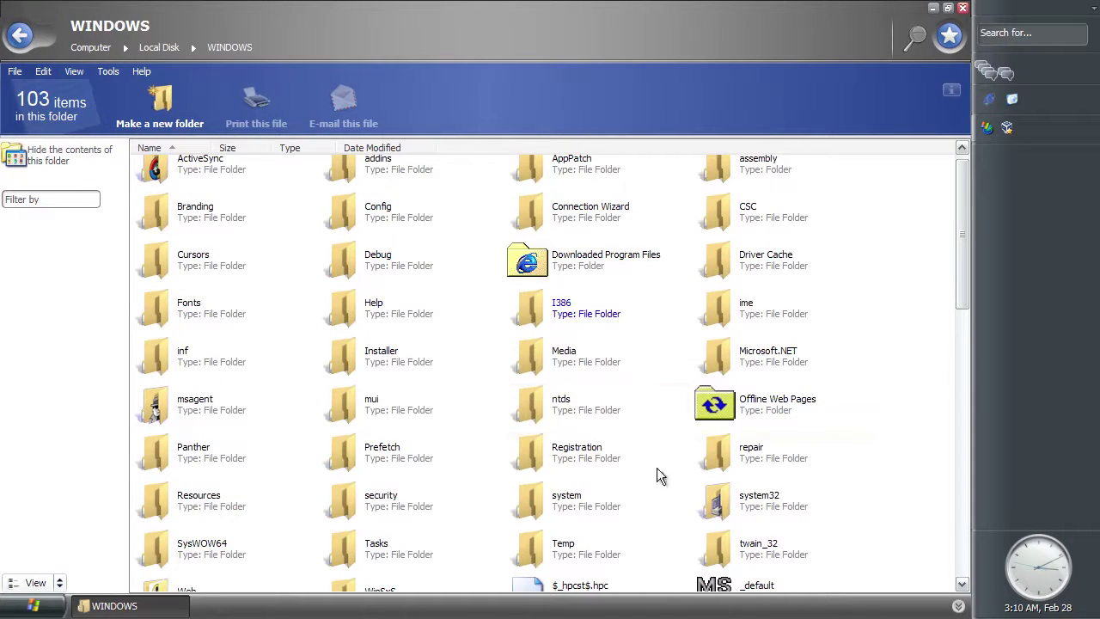
double_click(757, 503)
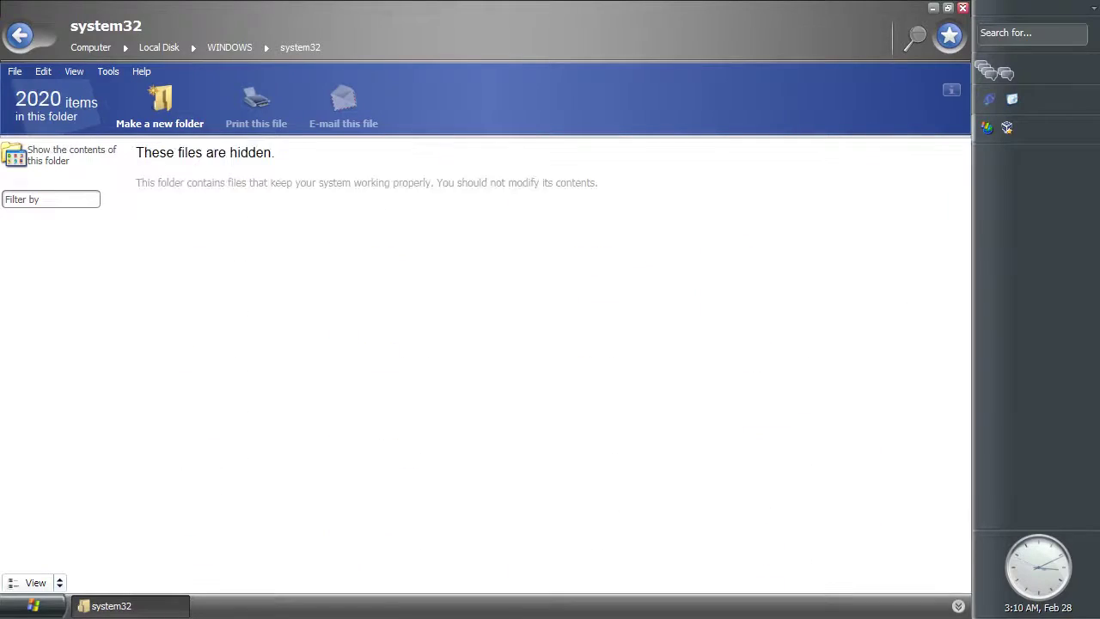
left_click(28, 166)
left_click_drag(963, 161, 948, 552)
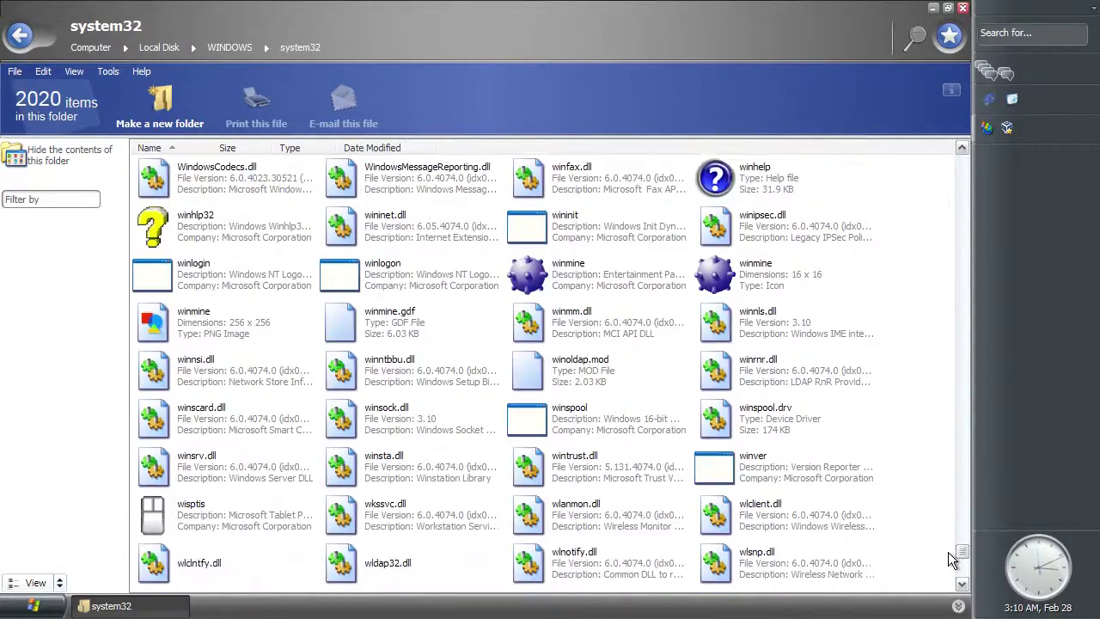
left_click(389, 282)
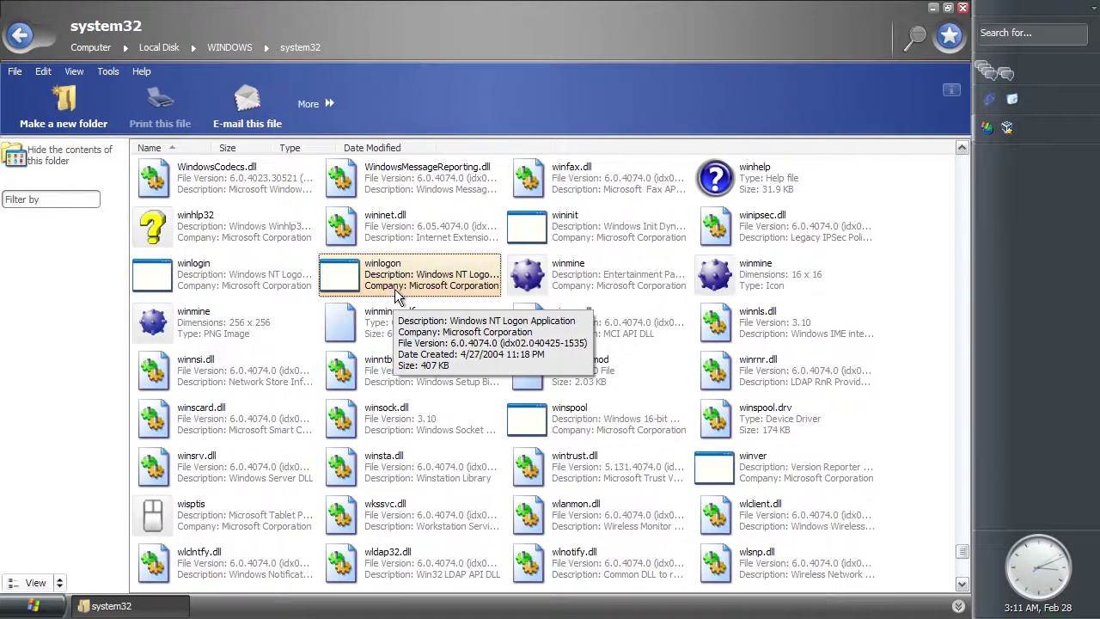
Sort Task Manager's processes by image name, examine wininit.exe and winlogon.exe, and close Task Manager
key("ctrl+shift+Escape")
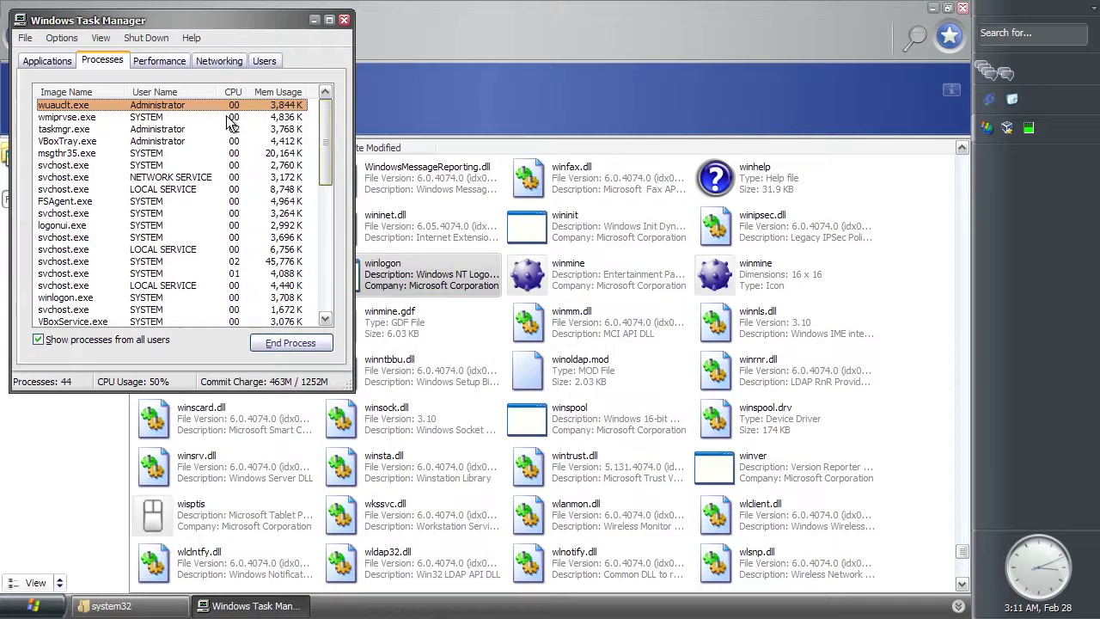
left_click(86, 92)
left_click_drag(329, 164, 330, 288)
left_click(171, 278)
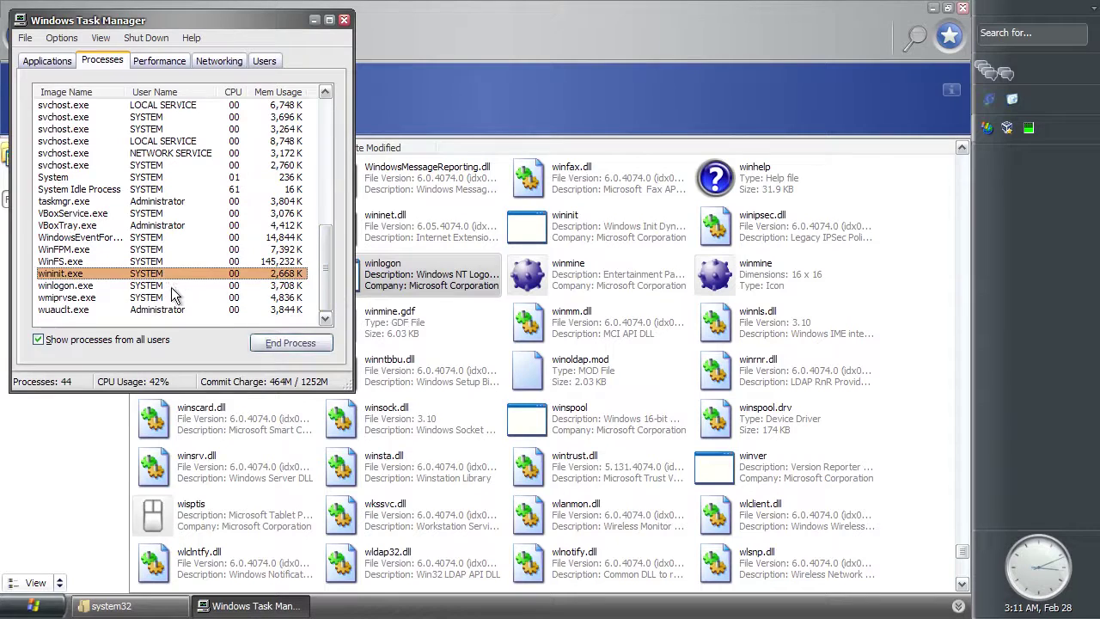
left_click(171, 287)
left_click(343, 19)
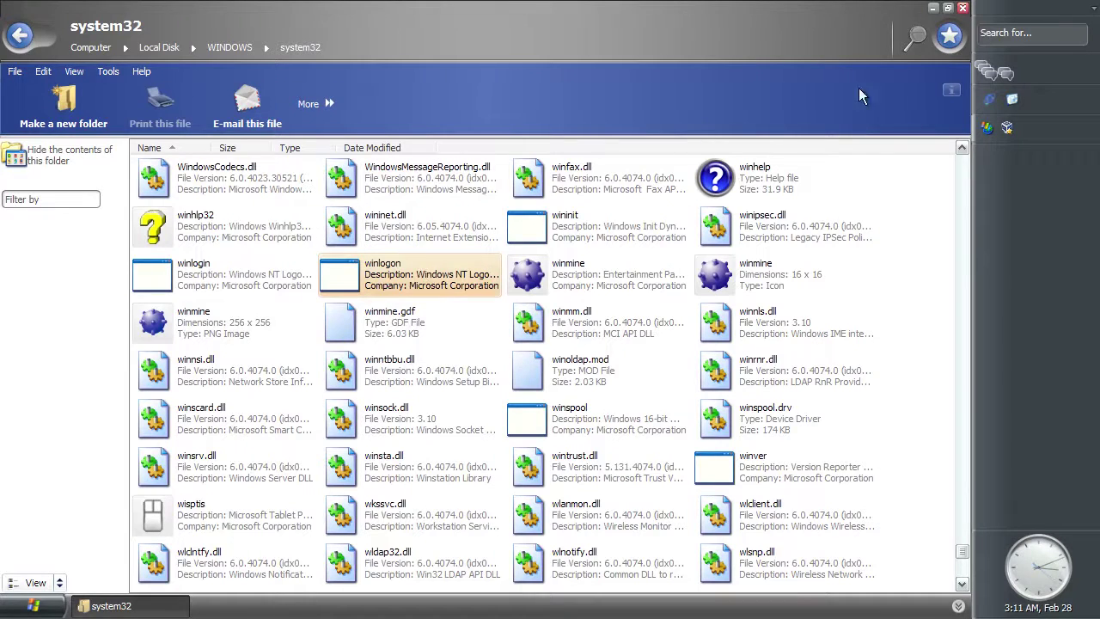
Minimise the system32 window and open the virtual machine's Shared Folders settings
left_click(933, 8)
left_click(234, 3)
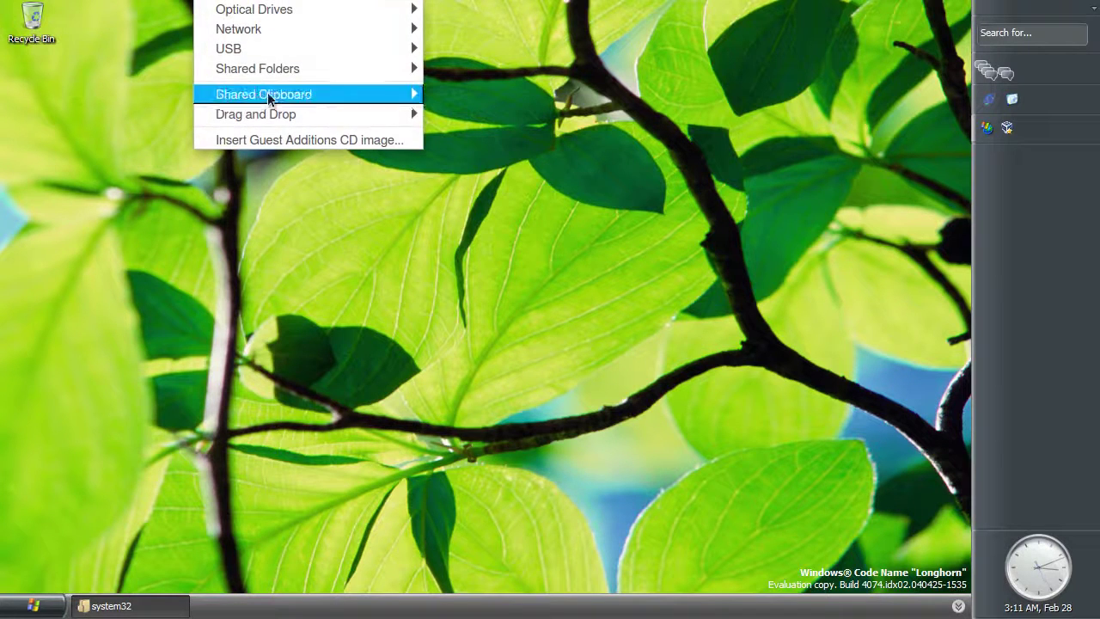
mouse_move(411, 69)
left_click(448, 67)
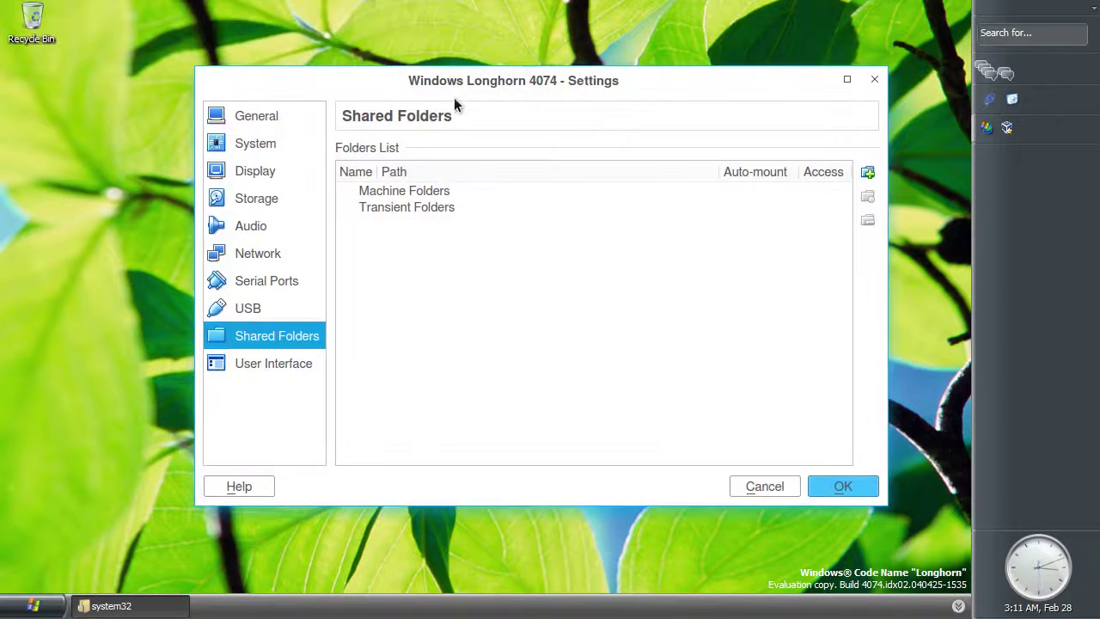
left_click(511, 193)
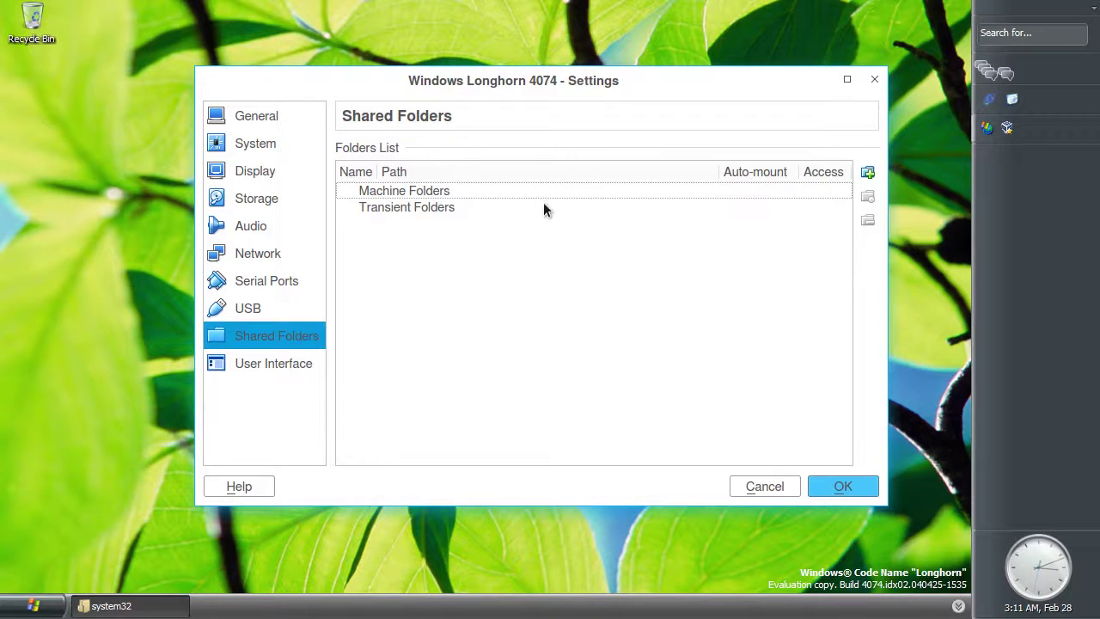
Share the host user's Data folder under /media as Data, with Auto-mount and Make Permanent enabled, and save the settings
left_click(868, 174)
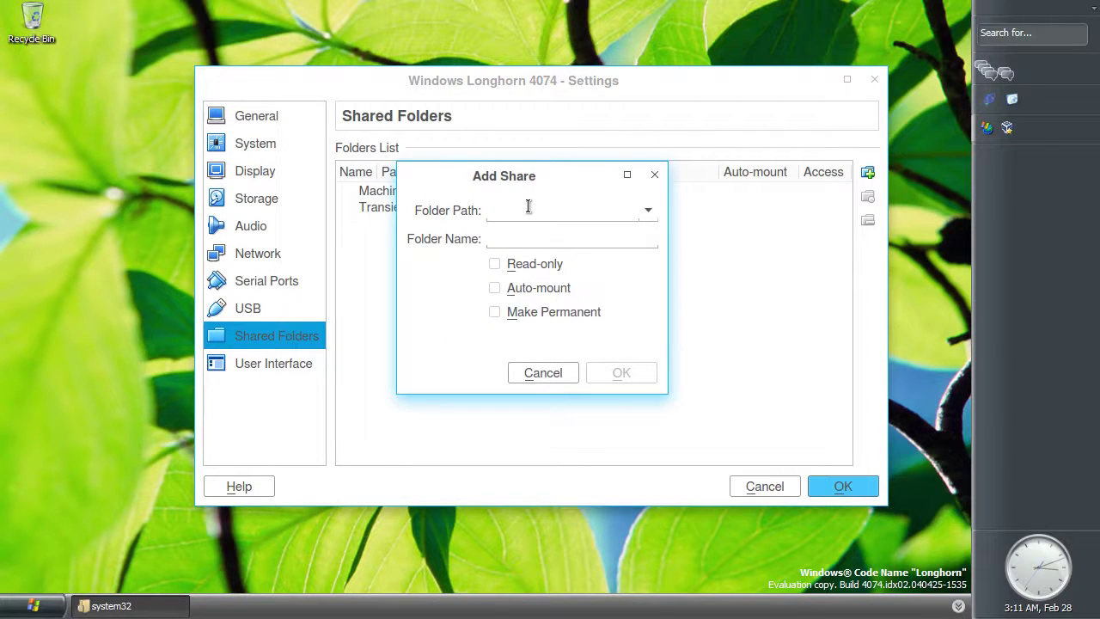
type("/media/renko/")
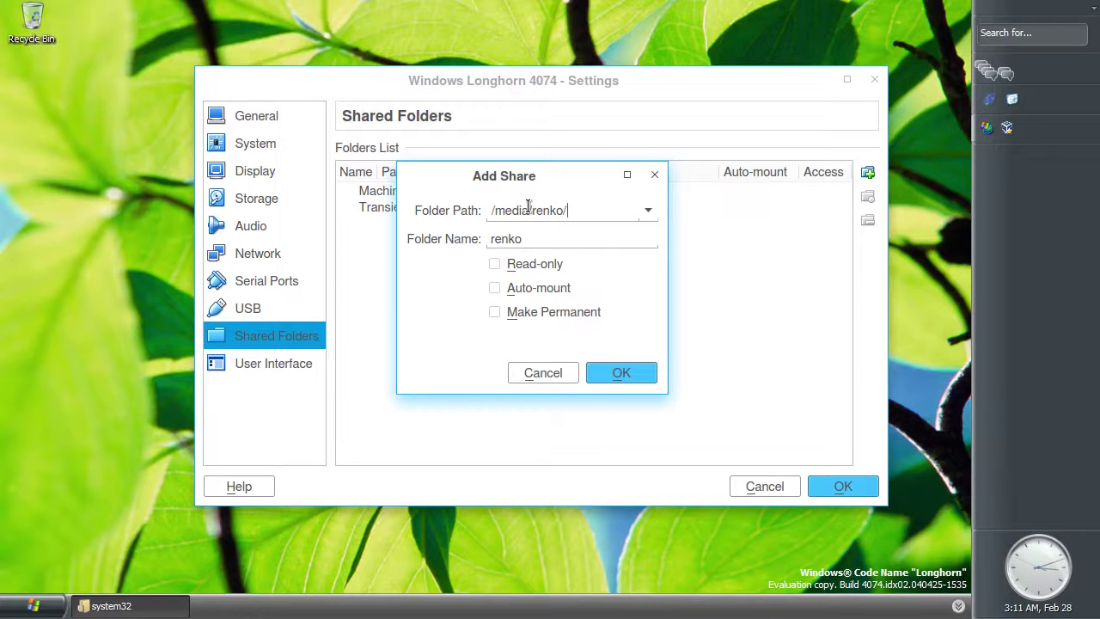
type("Data")
left_click(538, 289)
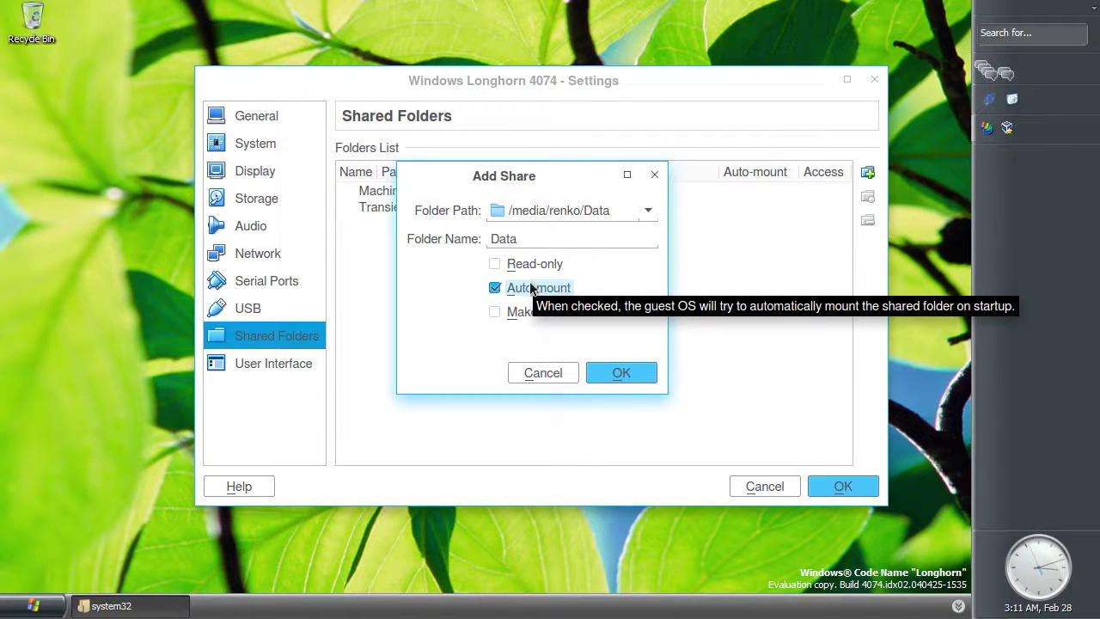
left_click(529, 314)
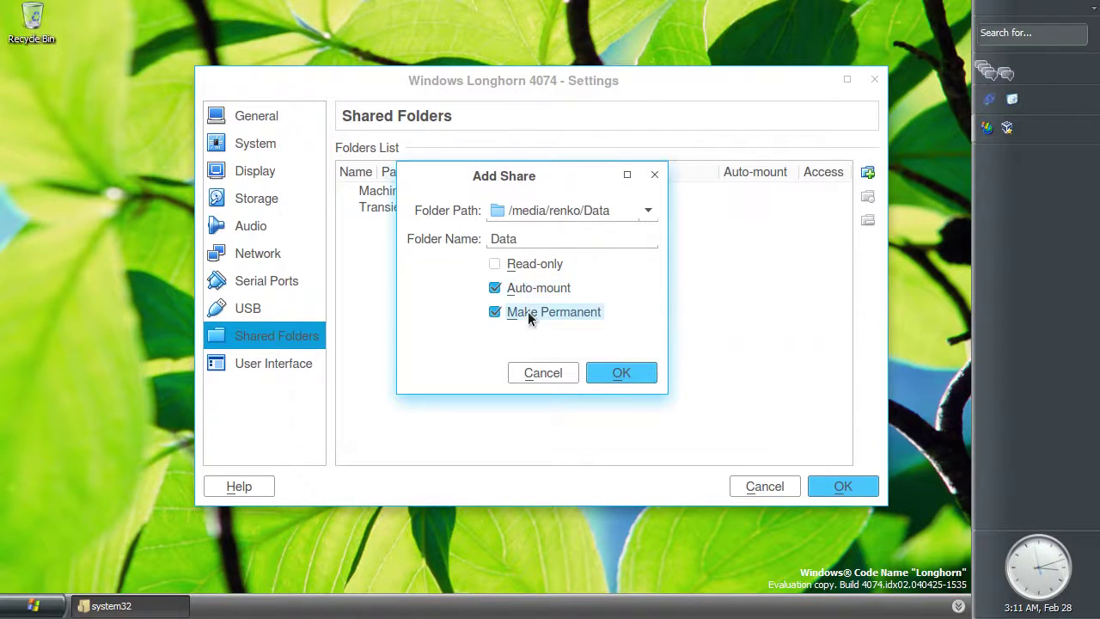
left_click(640, 374)
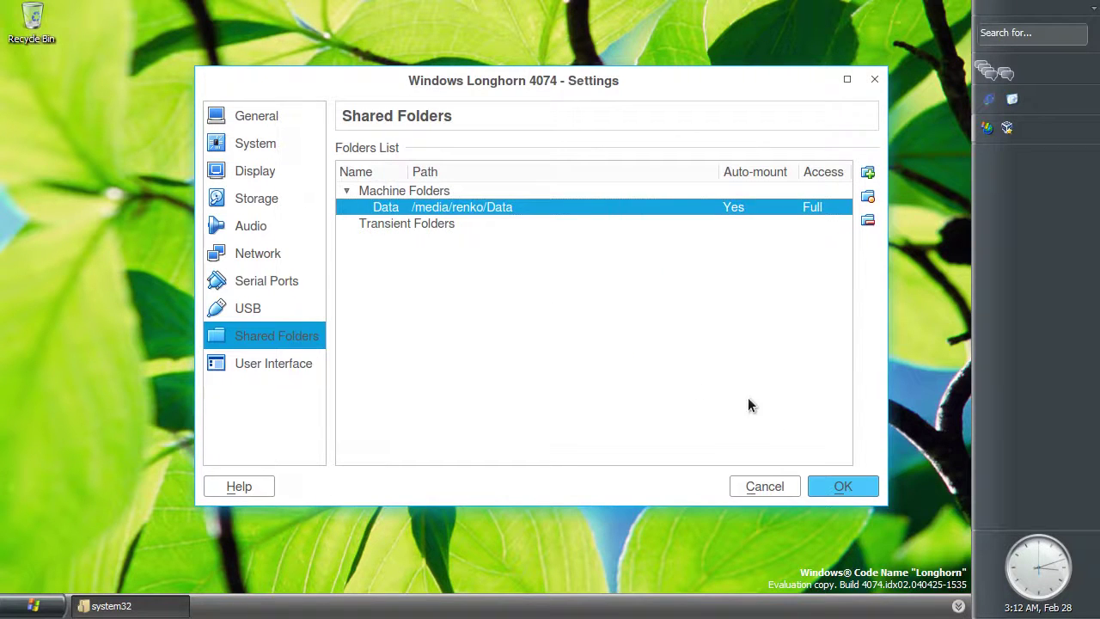
left_click(821, 486)
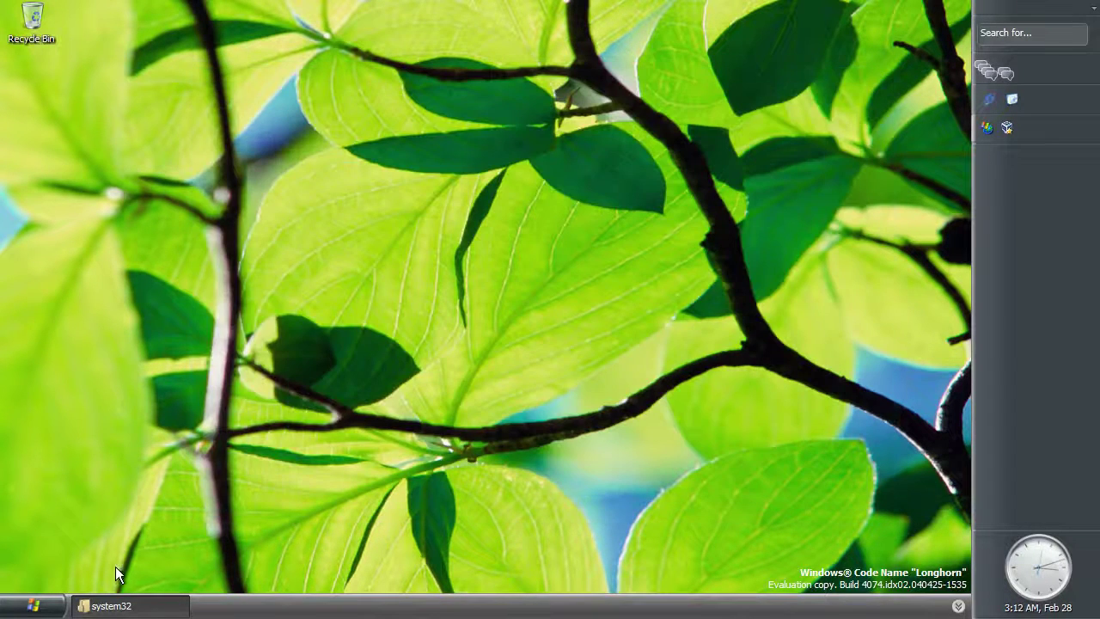
Restart Longhorn and open Computer to view its drives
left_click(34, 606)
left_click(314, 579)
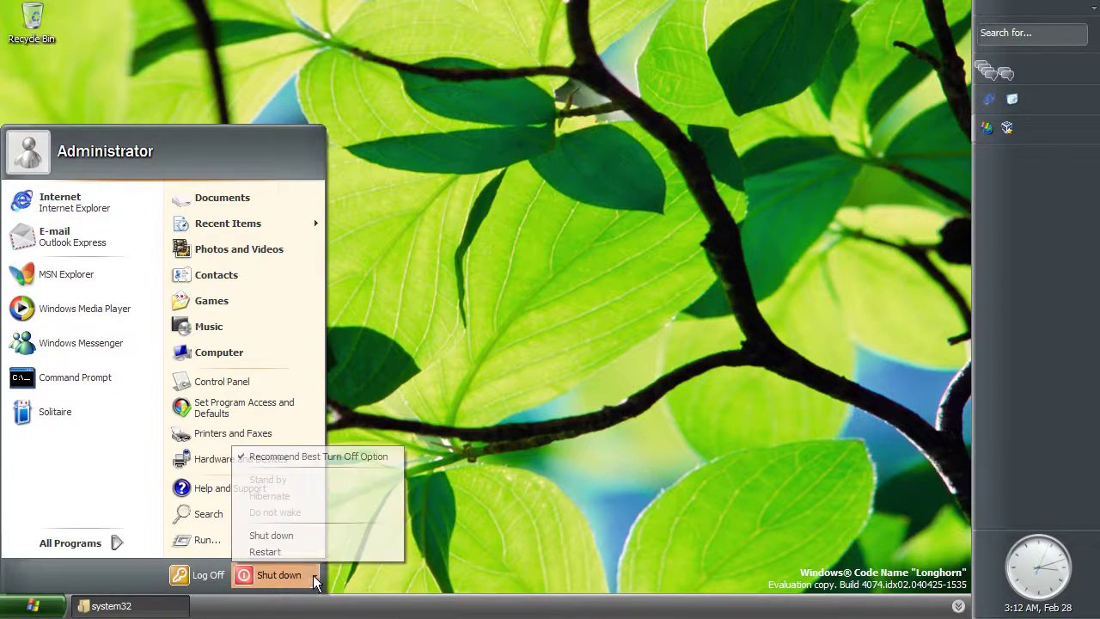
left_click(319, 552)
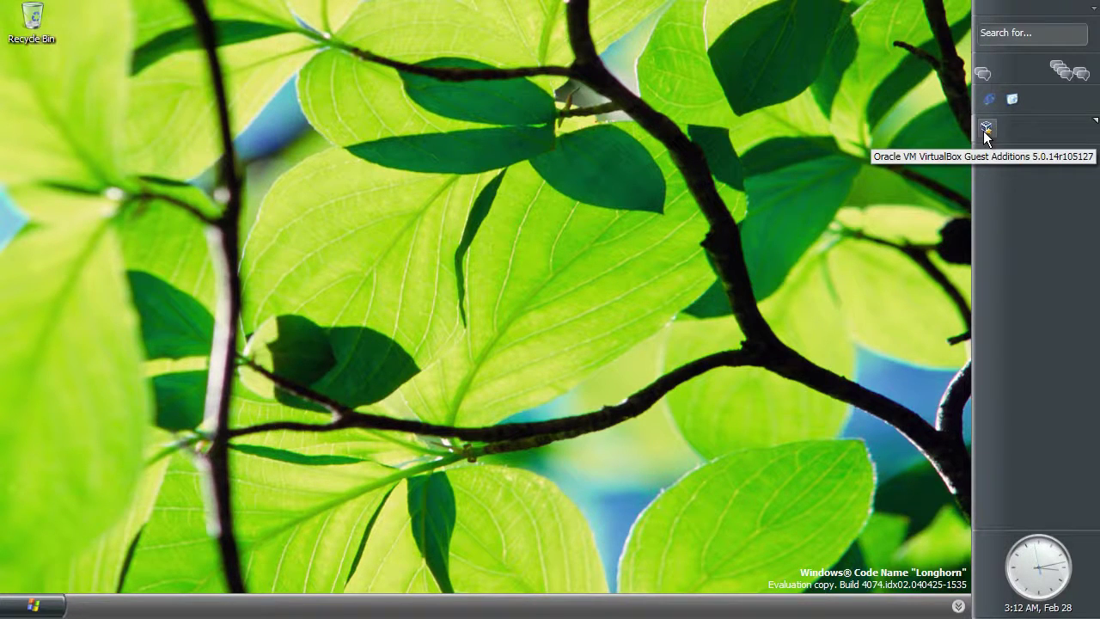
left_click(55, 603)
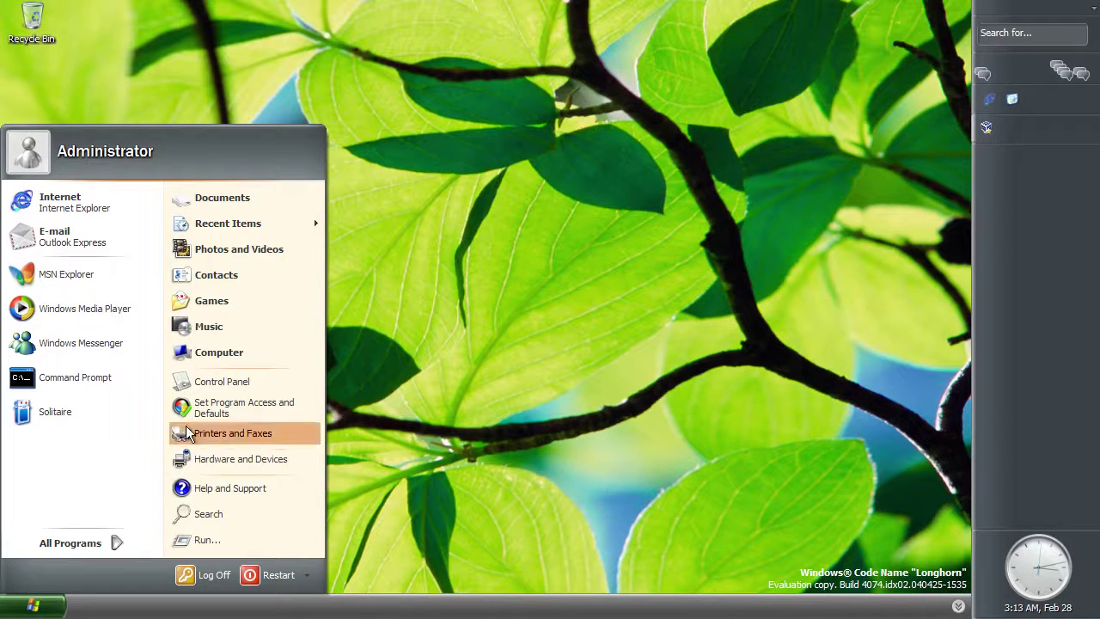
left_click(315, 349)
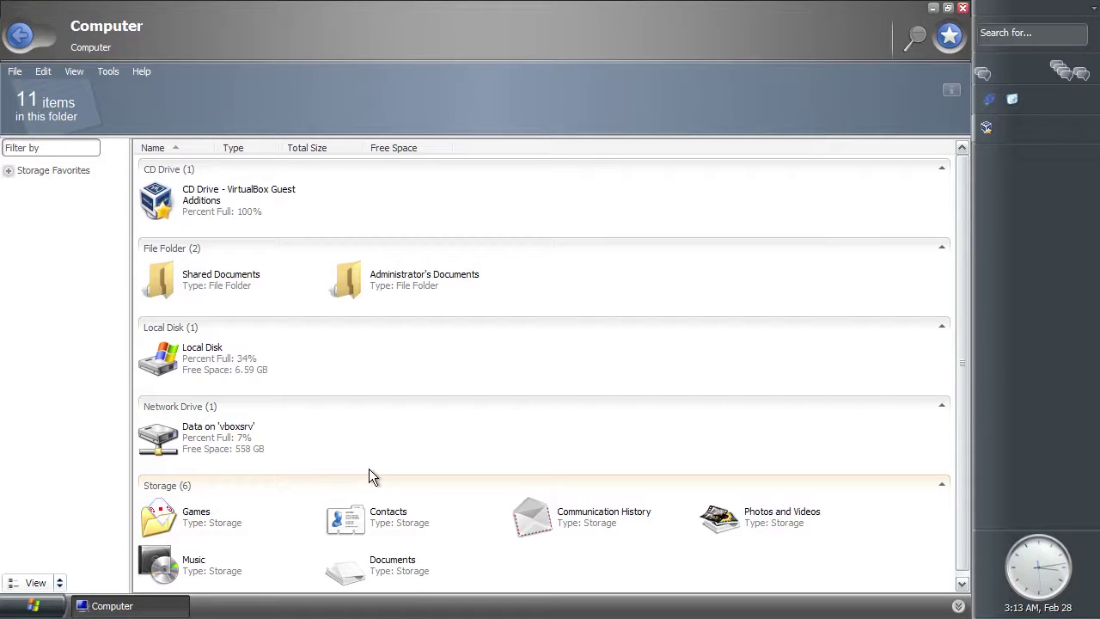
Browse the installed accessories and games, and launch Pinball
left_click(34, 607)
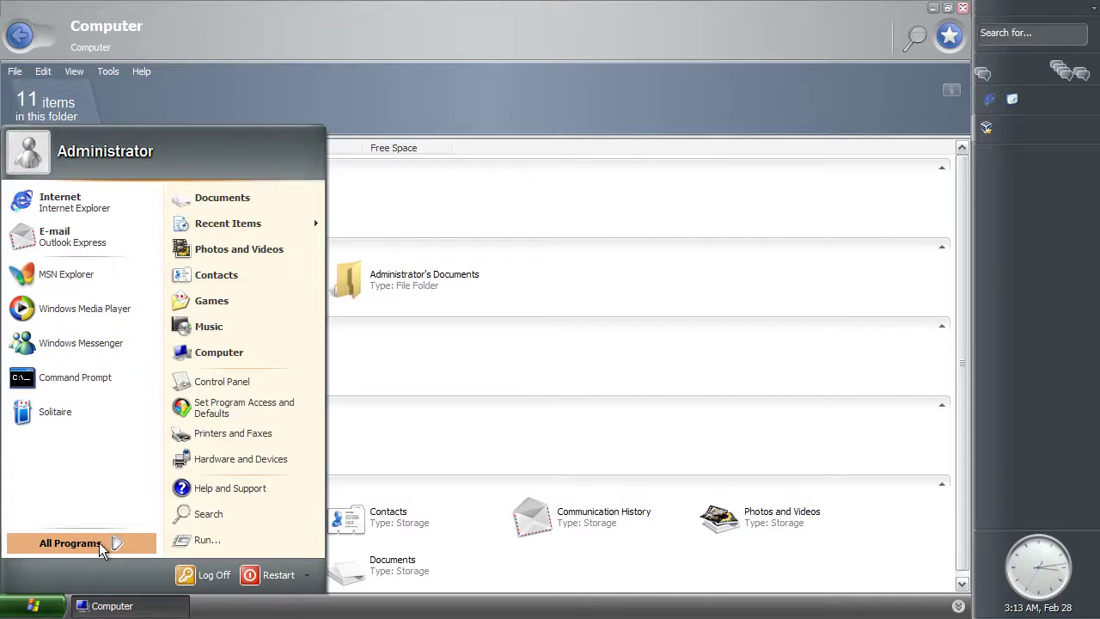
mouse_move(100, 541)
mouse_move(283, 392)
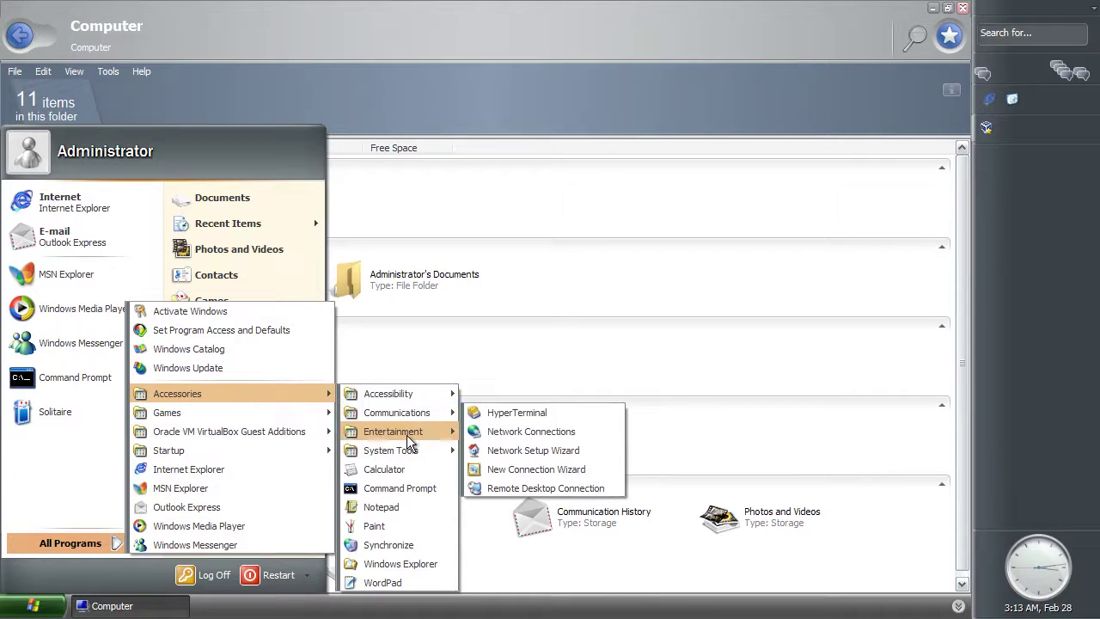
mouse_move(307, 416)
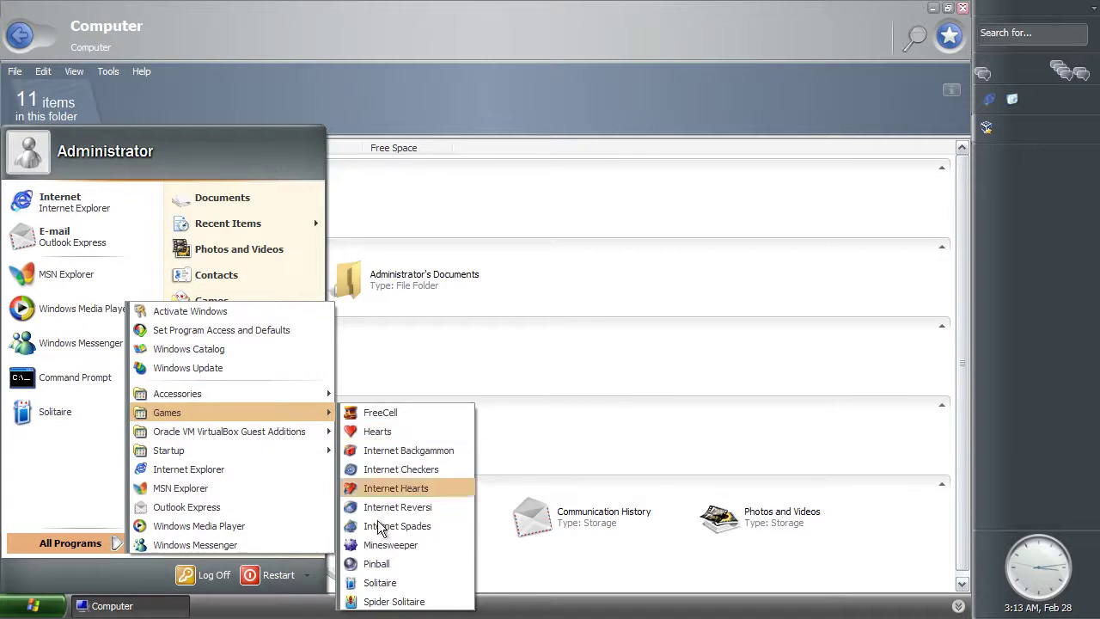
left_click(375, 564)
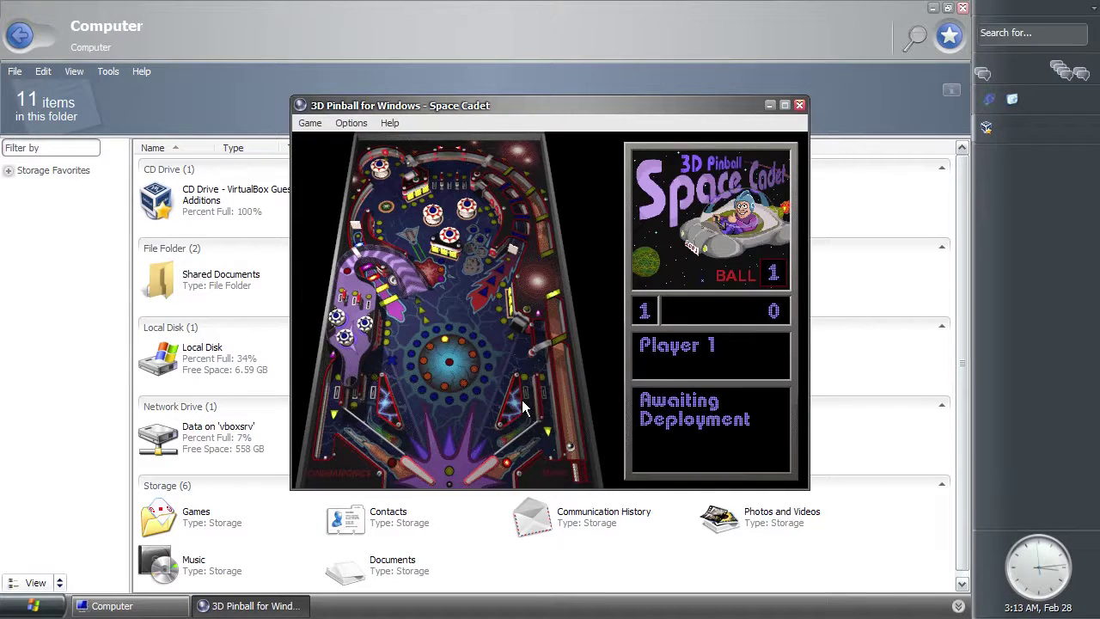
Launch the ball in Space Cadet, play it with both flippers, and close the game
key("space")
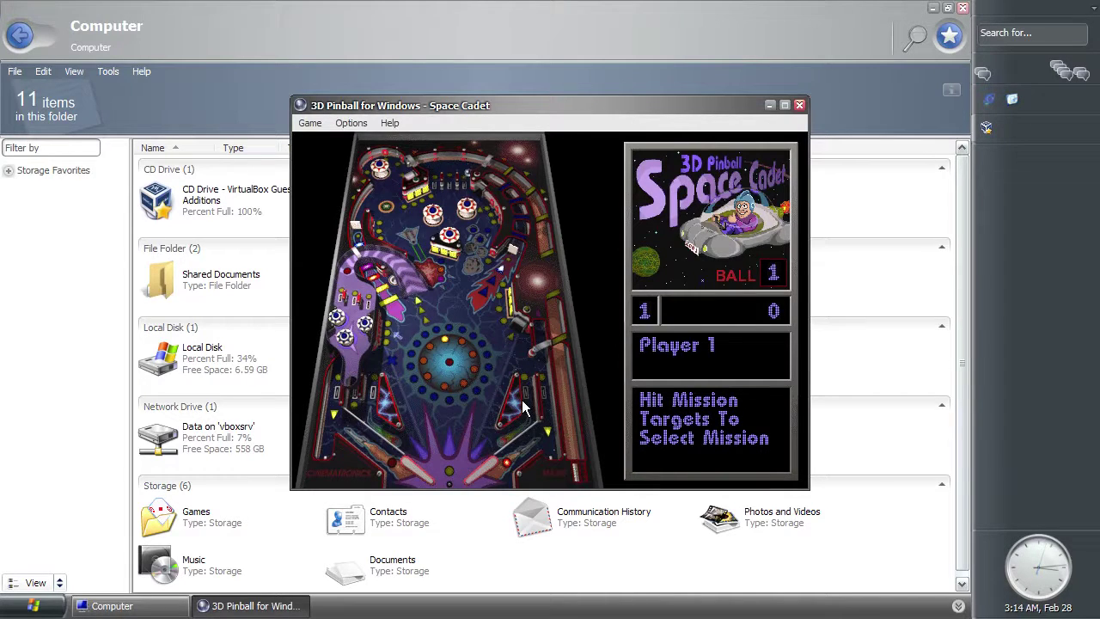
key("slash")
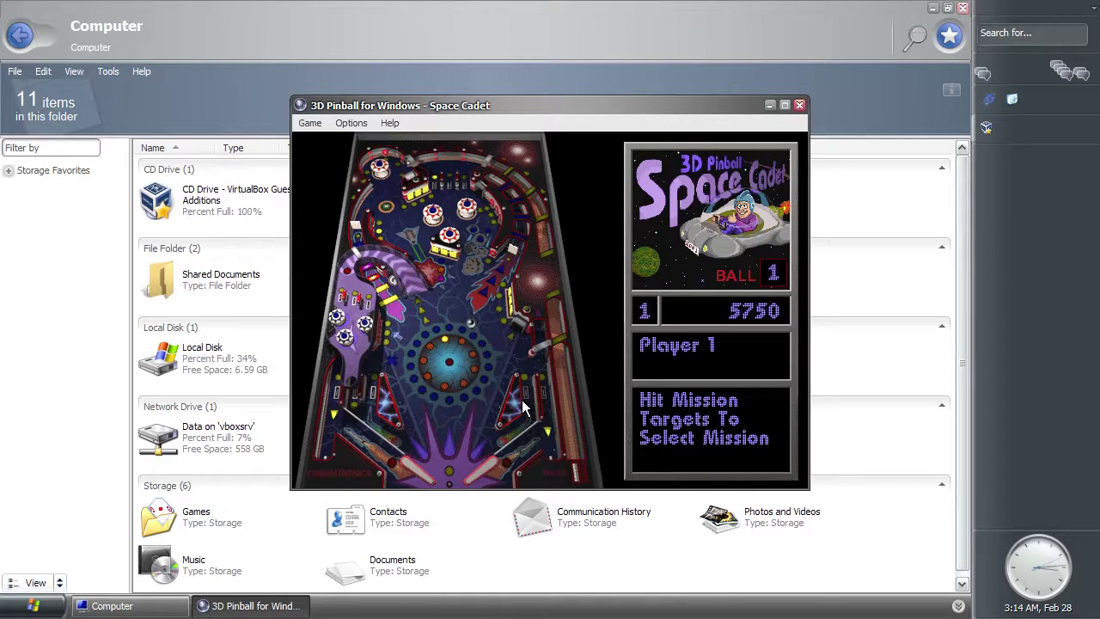
key("z")
key("slash")
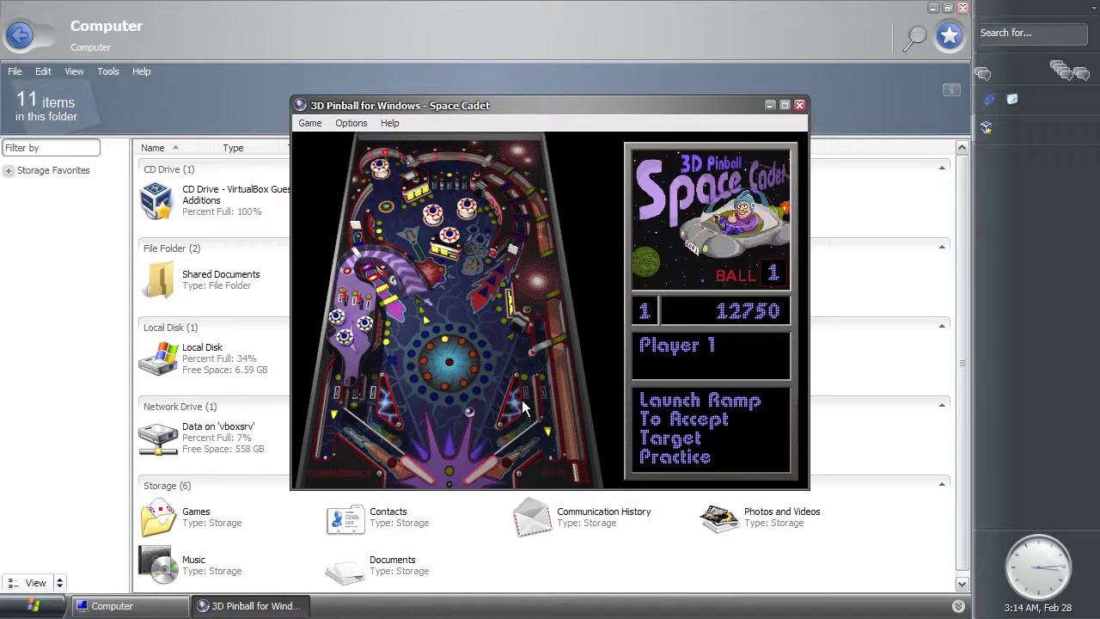
key("slash")
key("slash")
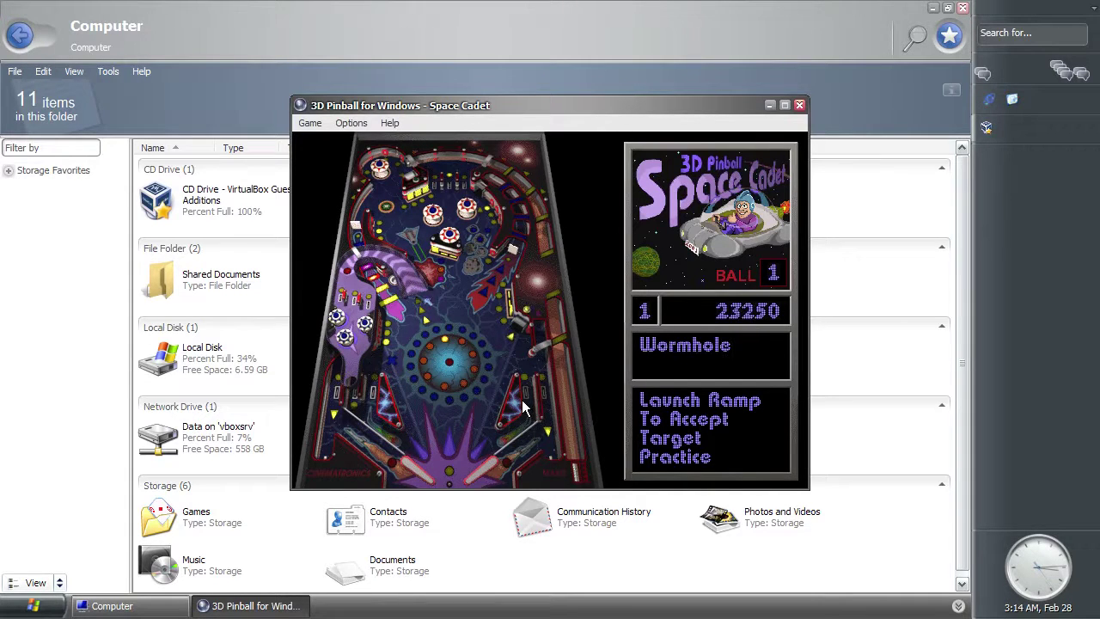
key("z")
key("slash")
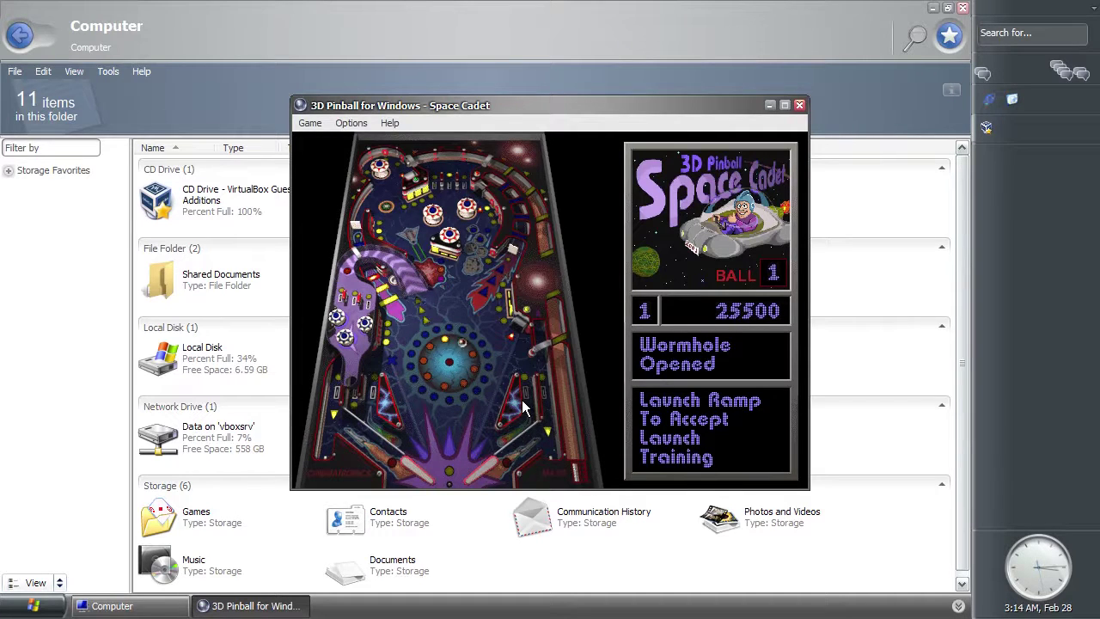
key("slash")
key("slash")
key("slash")
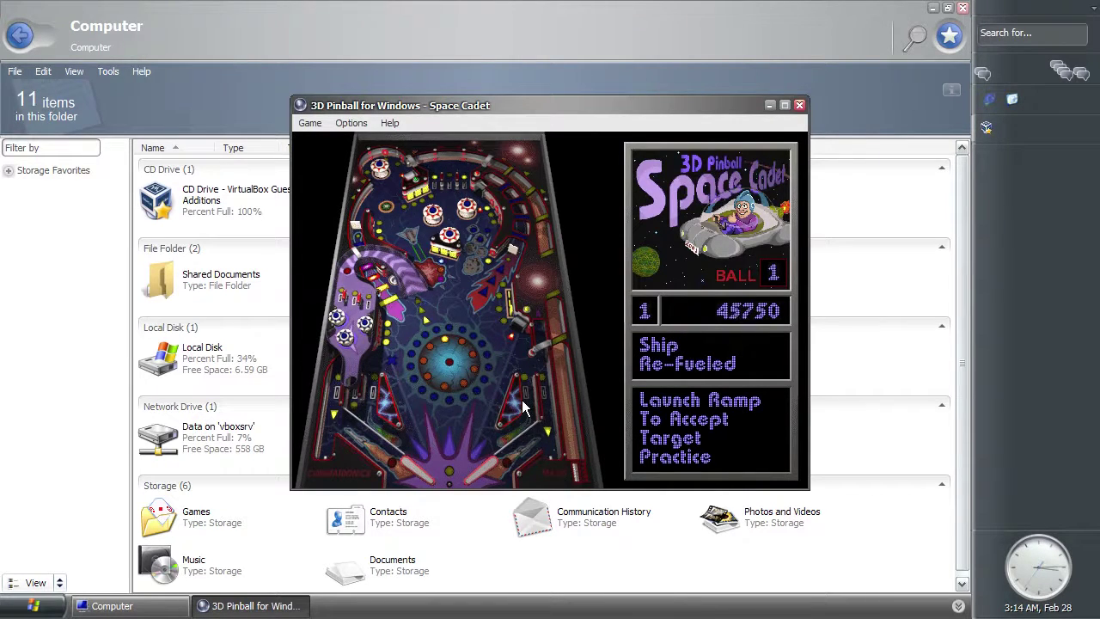
key("z")
key("slash")
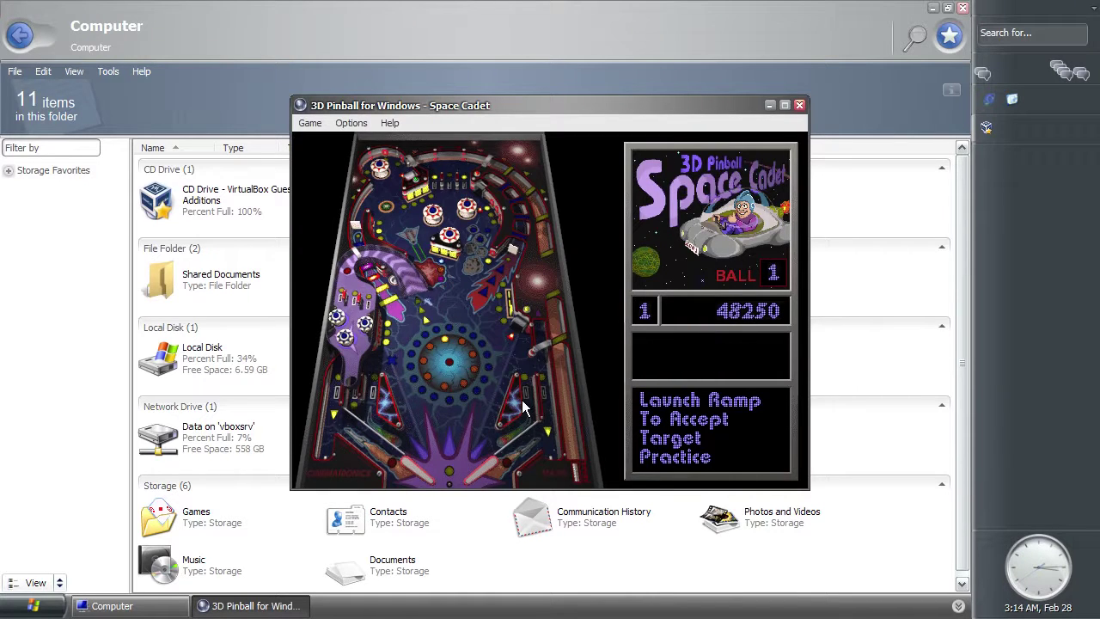
key("z")
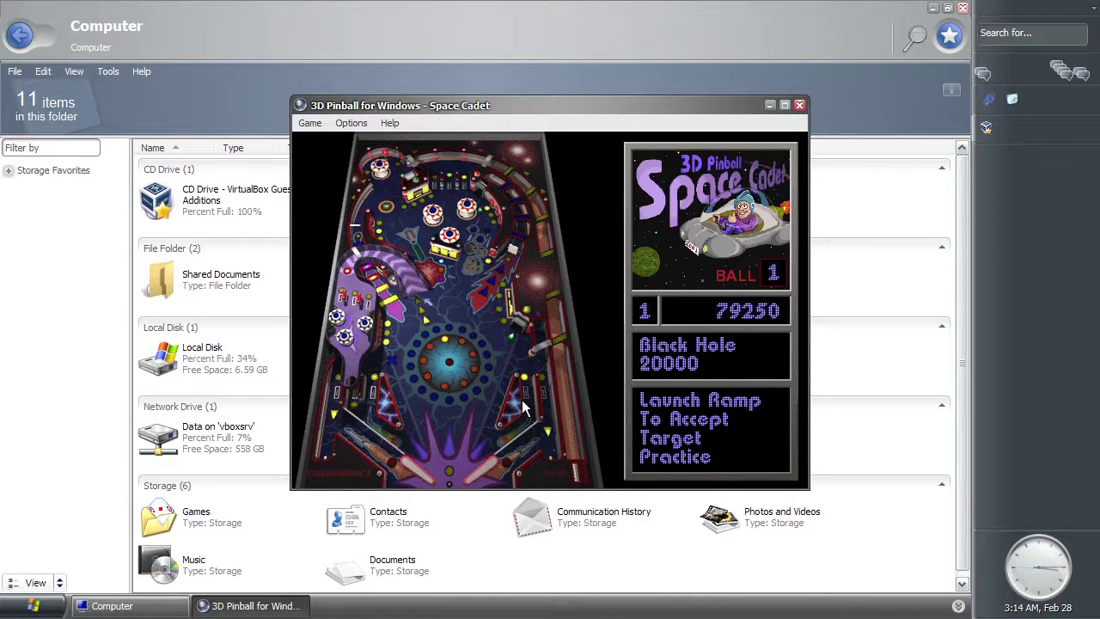
key("slash")
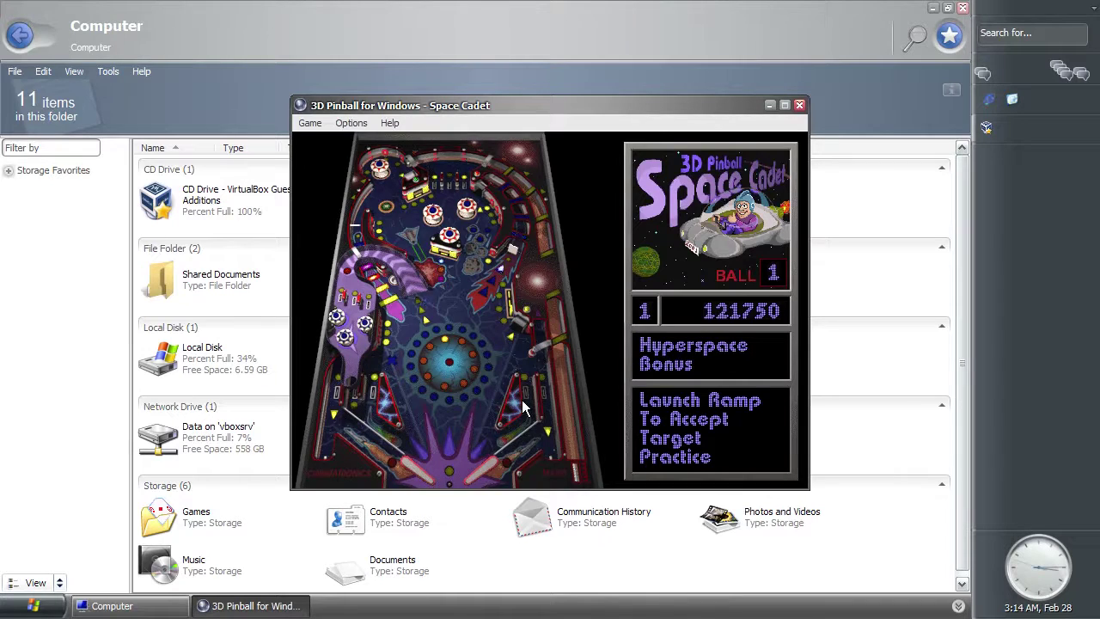
key("z")
key("slash")
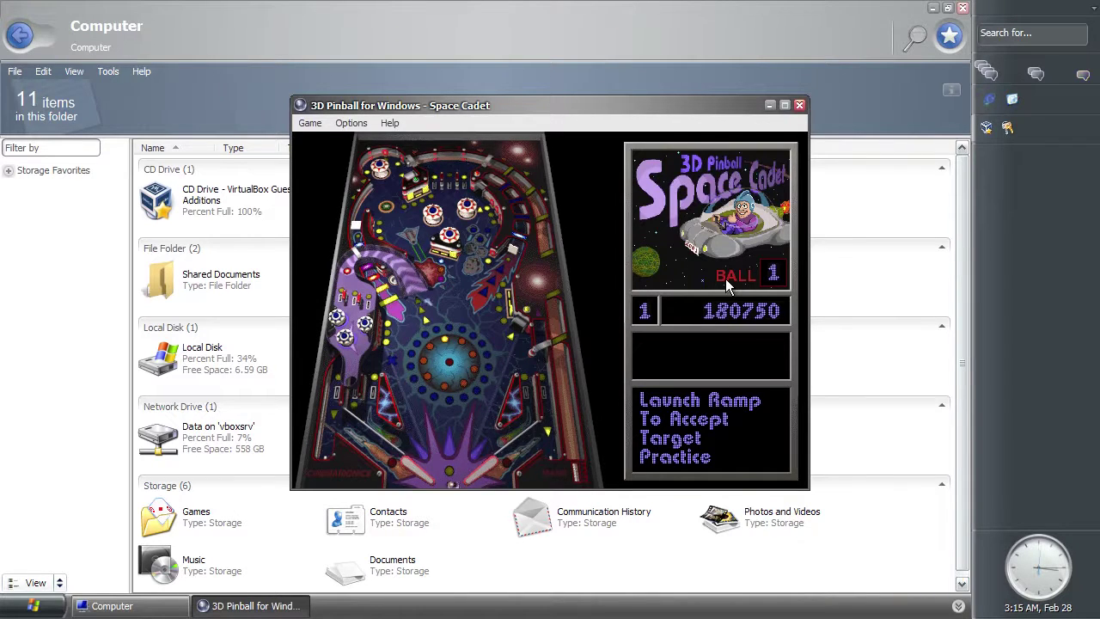
left_click(799, 105)
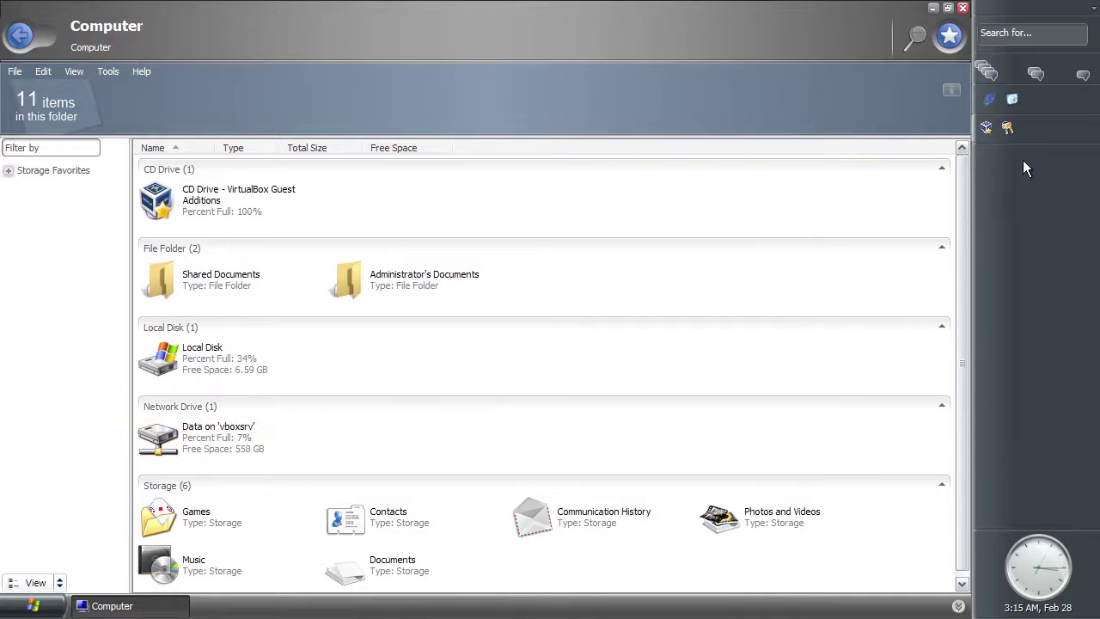
Open the WINLOGON PATCH zip in Useful Files\Longhorn 4074 stuff on the shared Data drive
mouse_move(1008, 145)
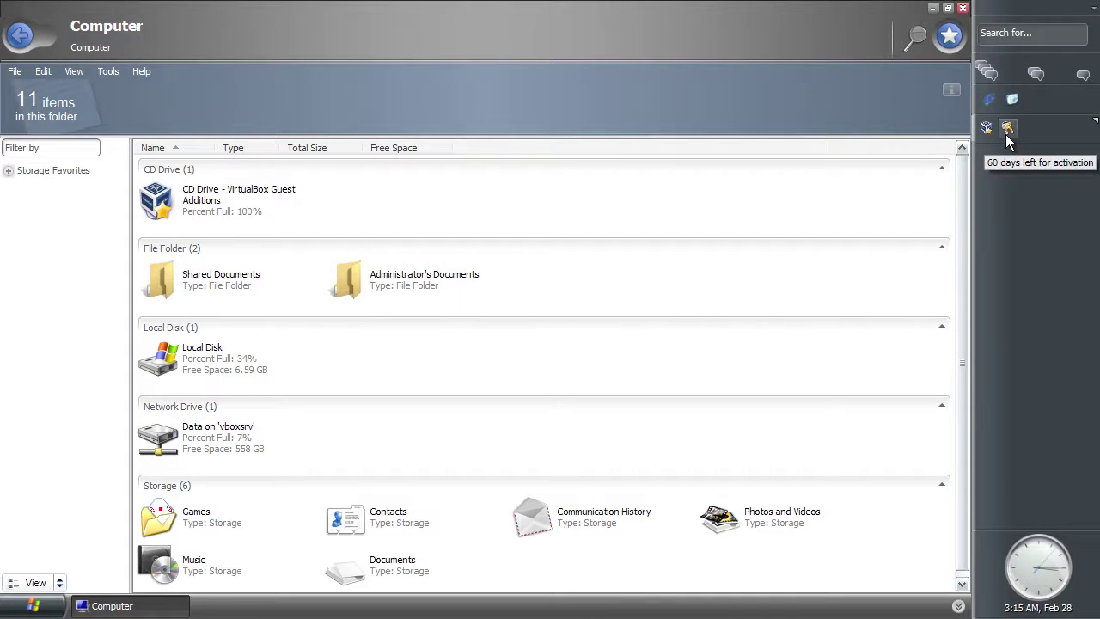
double_click(184, 456)
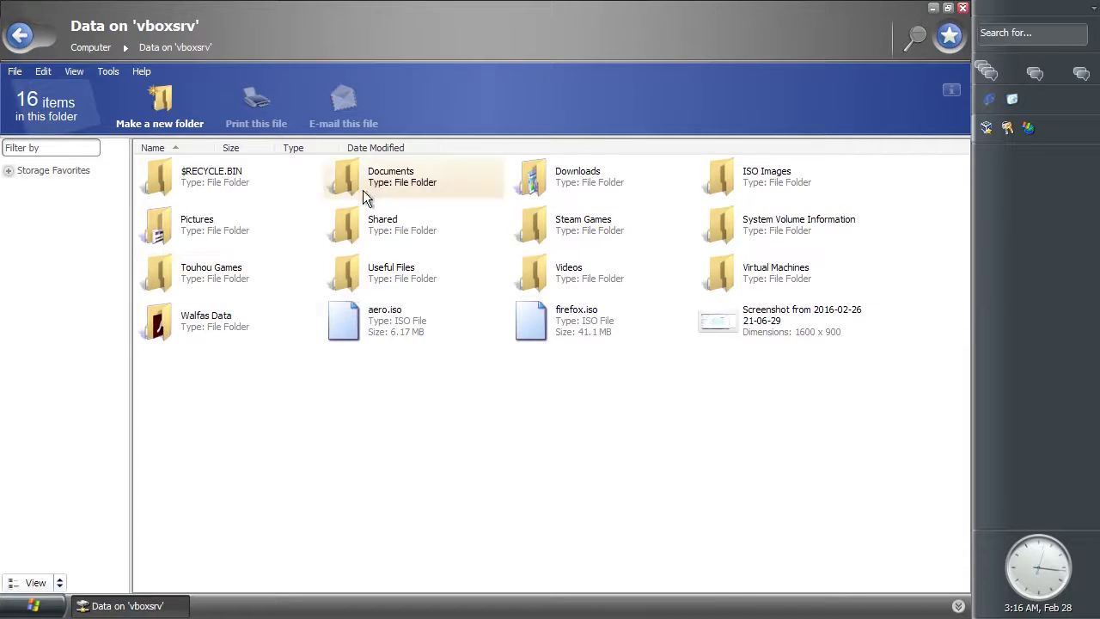
double_click(437, 280)
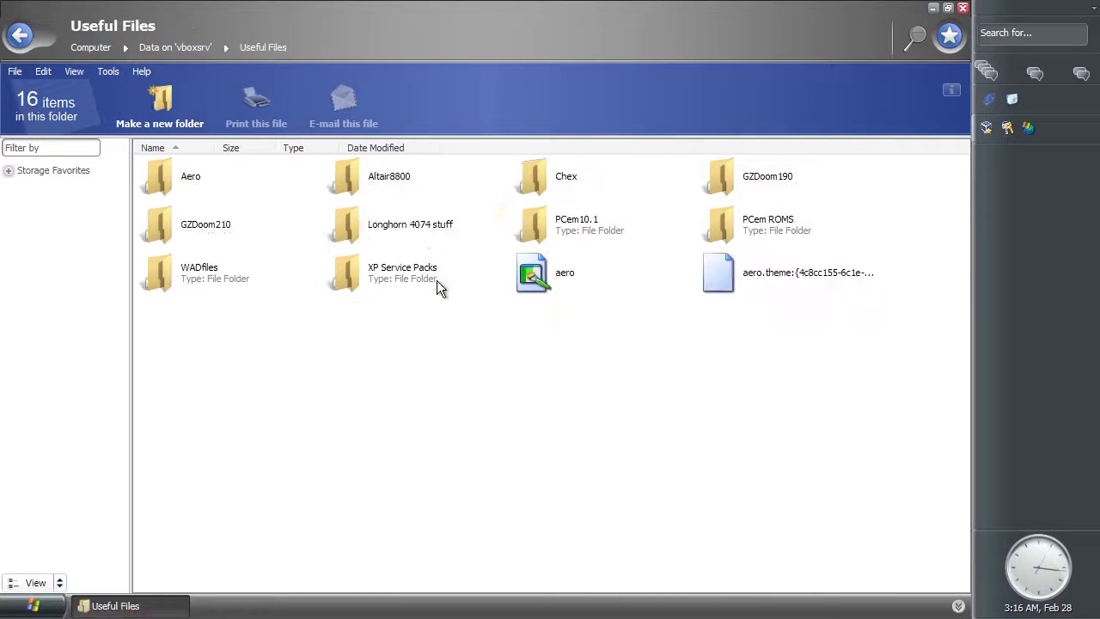
double_click(391, 230)
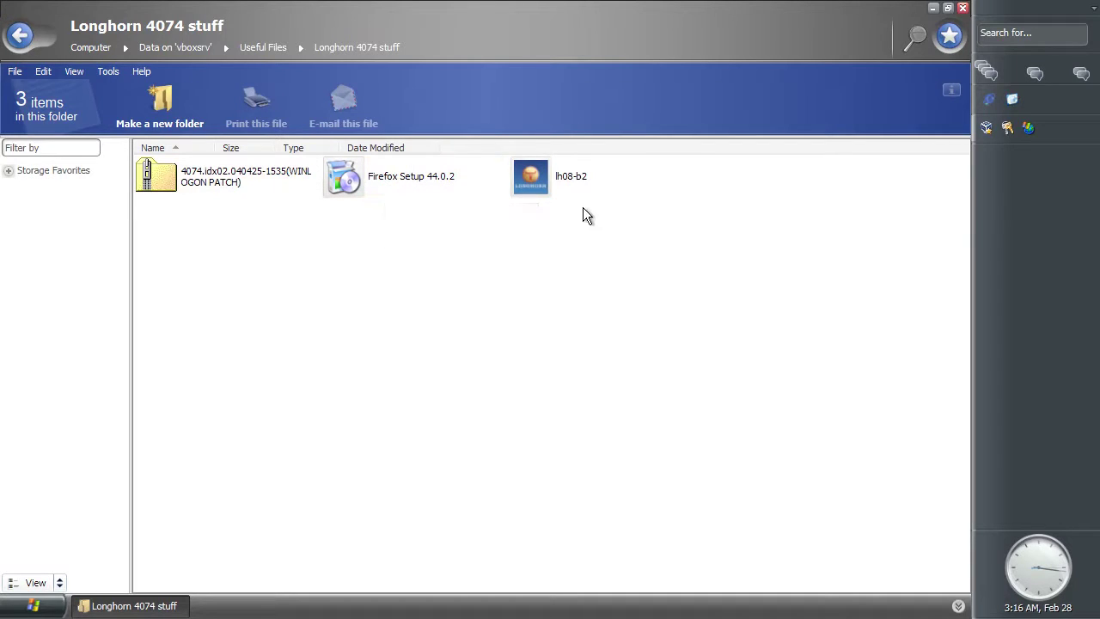
mouse_move(572, 195)
double_click(184, 181)
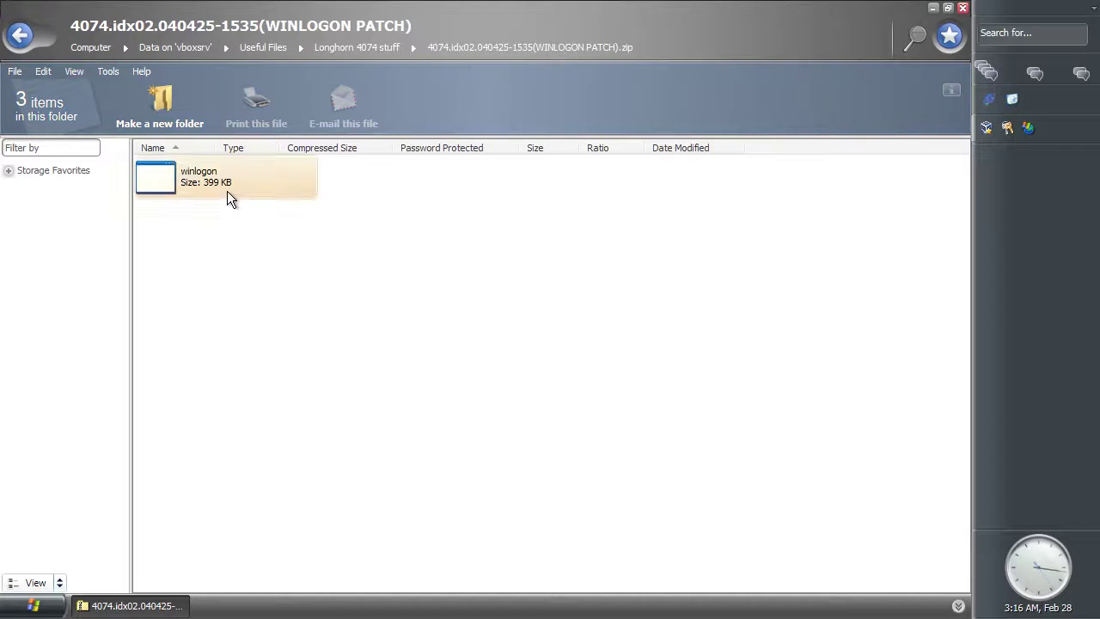
Copy the patched winlogon from the zip to the desktop, minimise the zip window, and move the file's icon away from the Recycle Bin
left_click_drag(193, 177, 351, 260)
key("super+d")
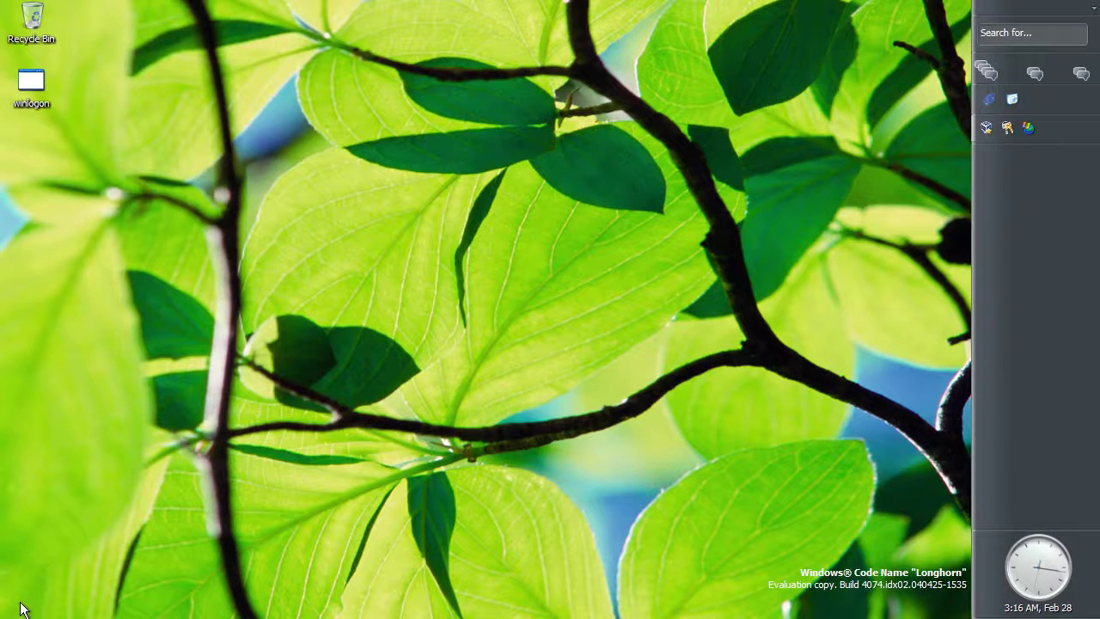
left_click_drag(468, 335, 547, 411)
key("alt+Tab")
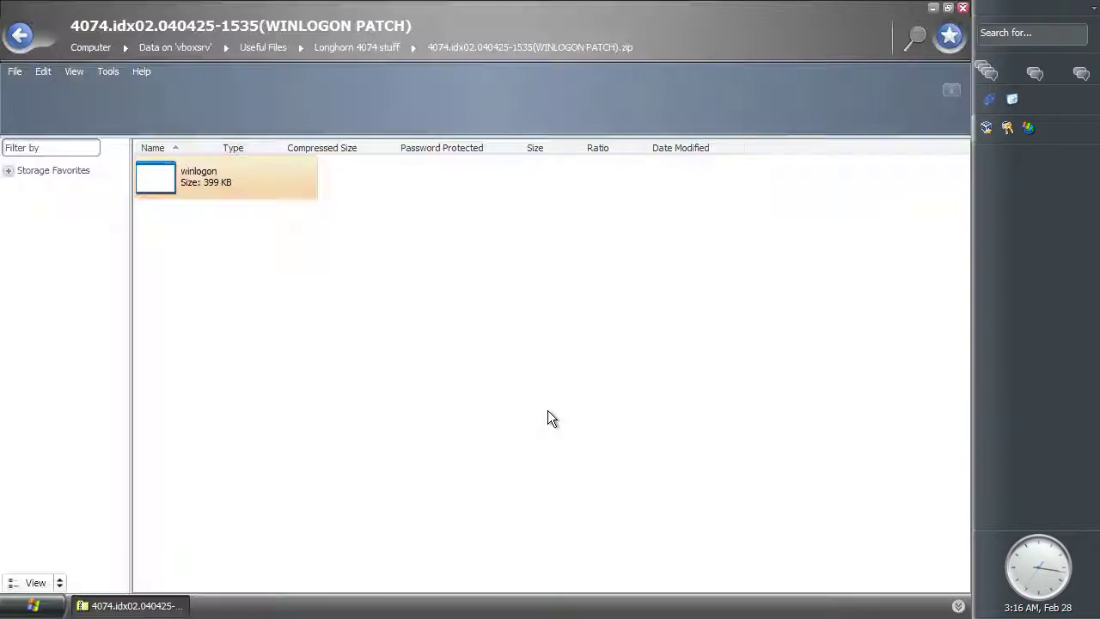
left_click(933, 9)
left_click_drag(36, 90, 371, 218)
Examine the file details of the winlogon copy on the desktop and close its properties
right_click(370, 218)
left_click(428, 399)
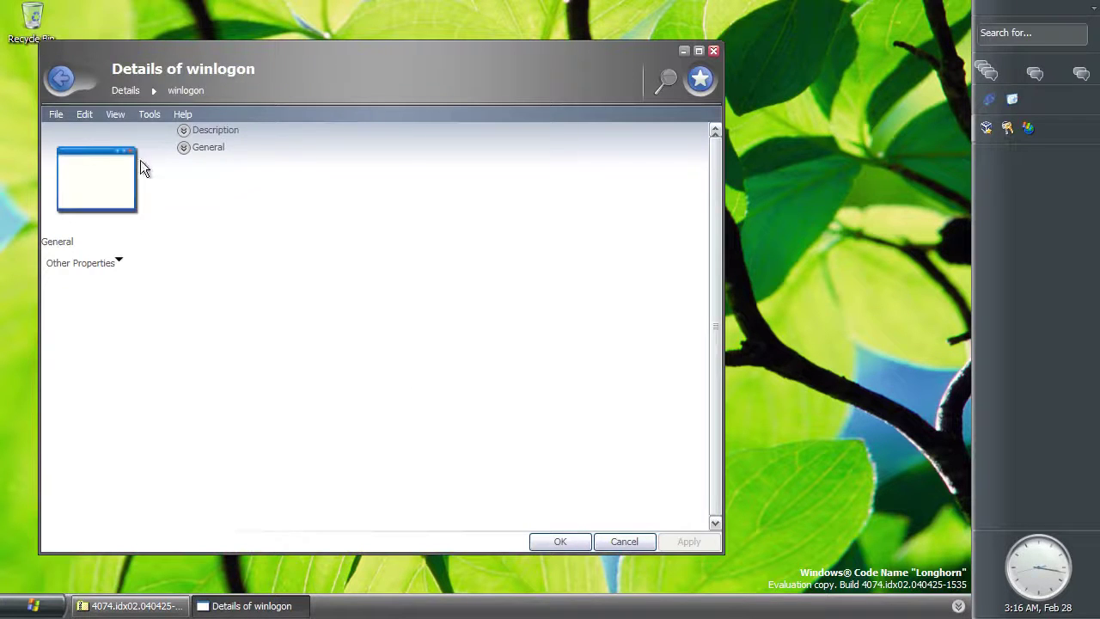
left_click(120, 265)
left_click(95, 327)
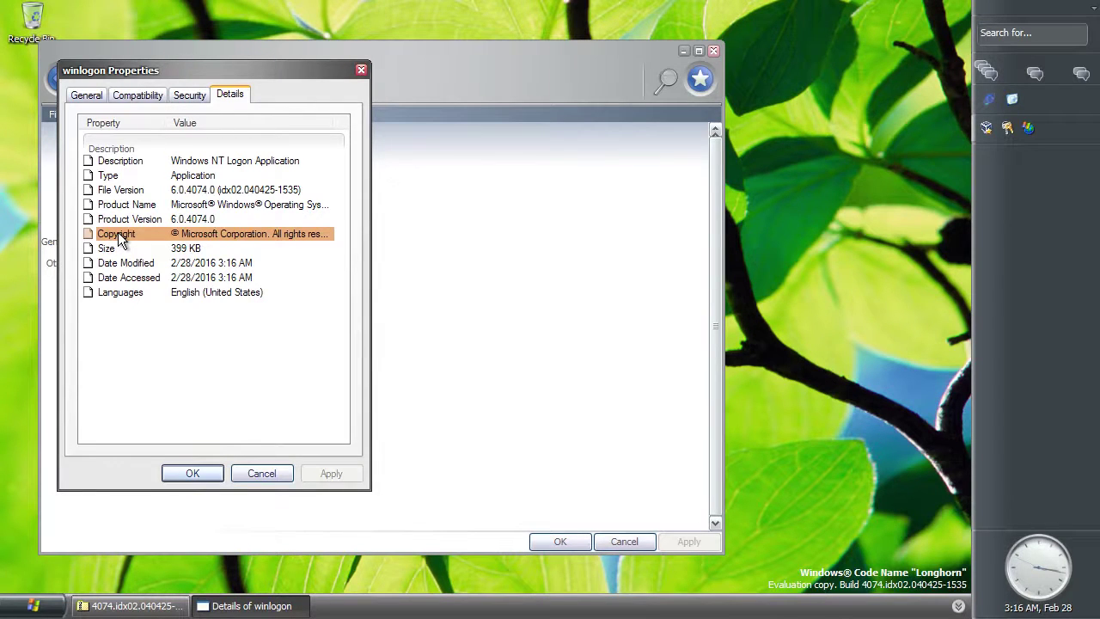
key("Escape")
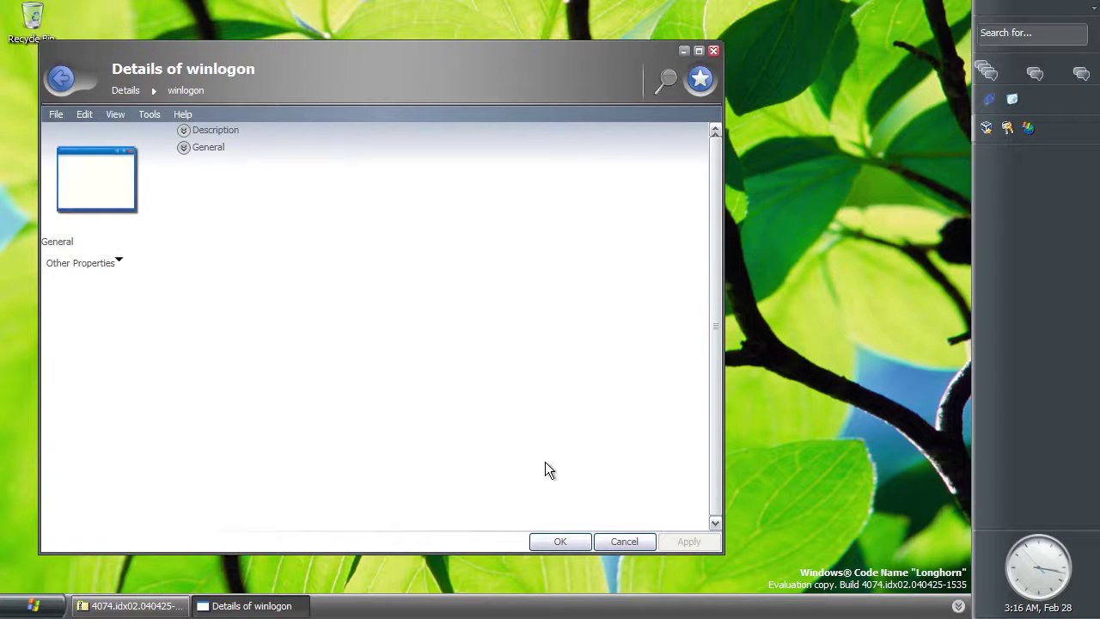
left_click(560, 542)
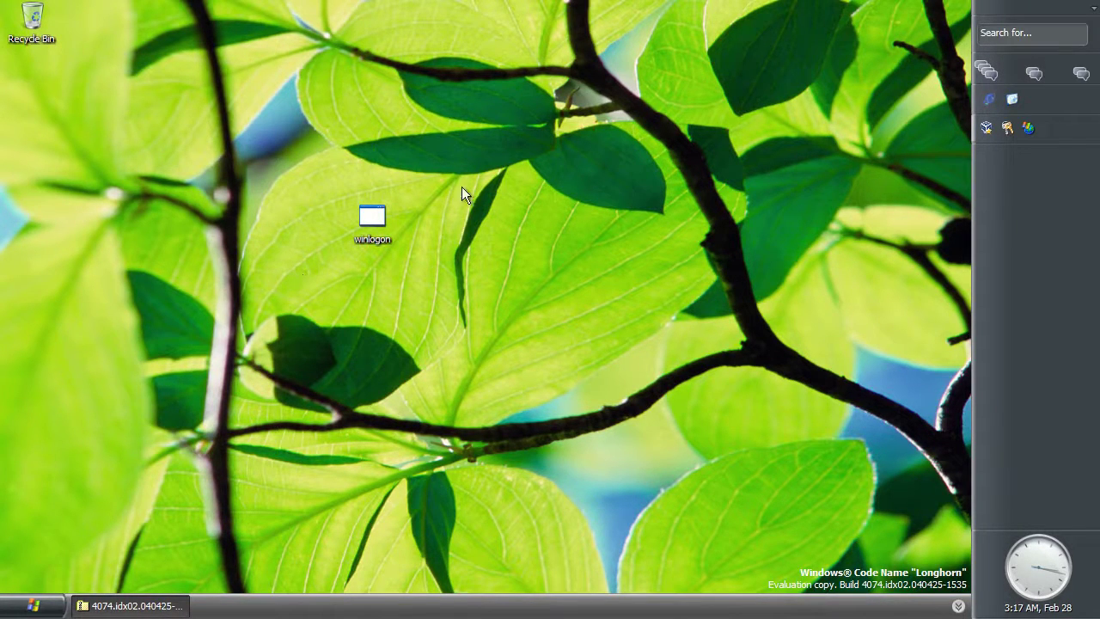
Insert linuxmint-17.3-mate-32bit.iso into the virtual machine's optical drive
left_click(79, 4)
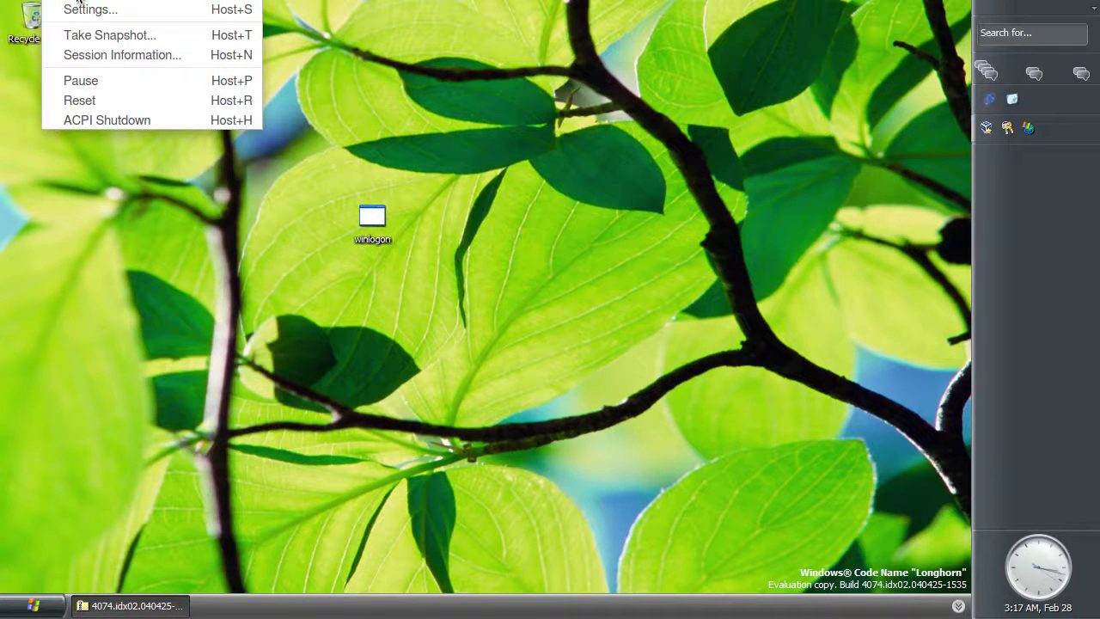
left_click(676, 228)
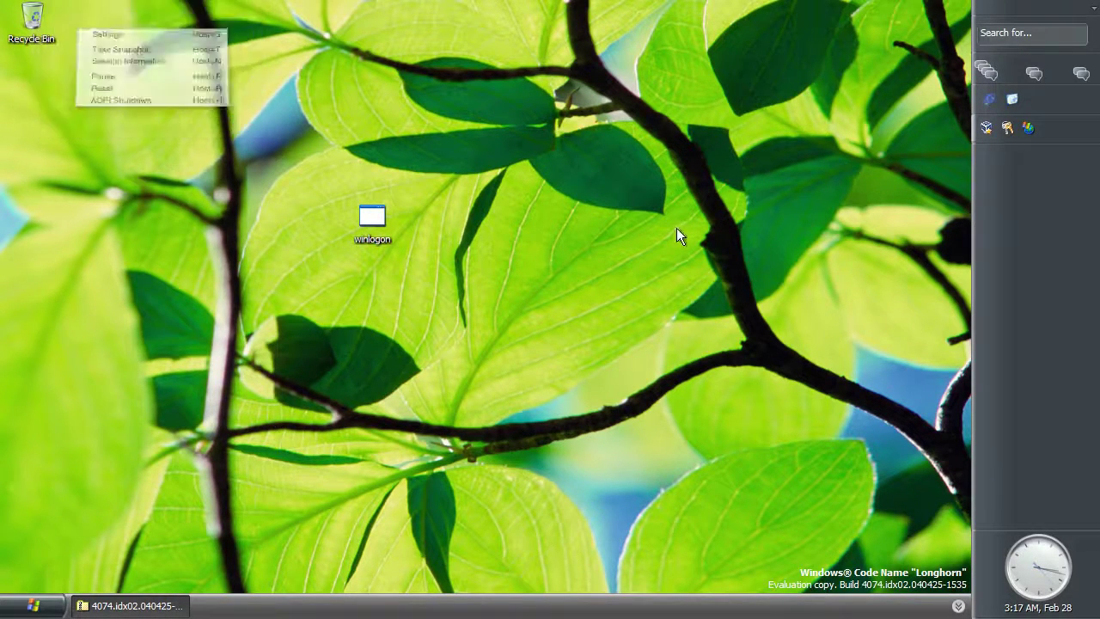
left_click(877, 614)
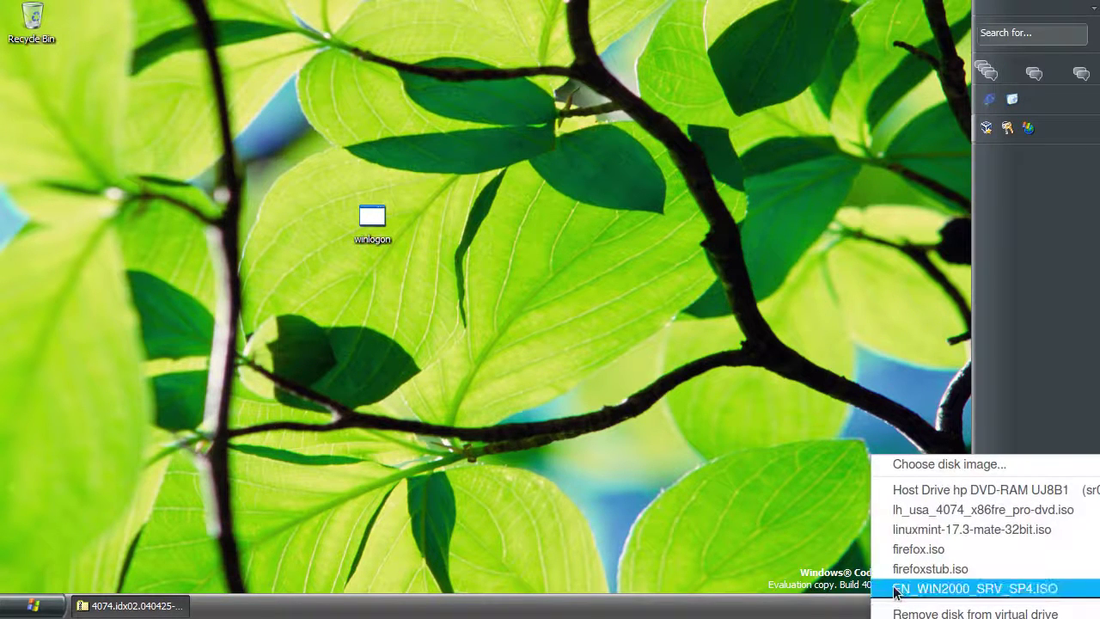
left_click(949, 530)
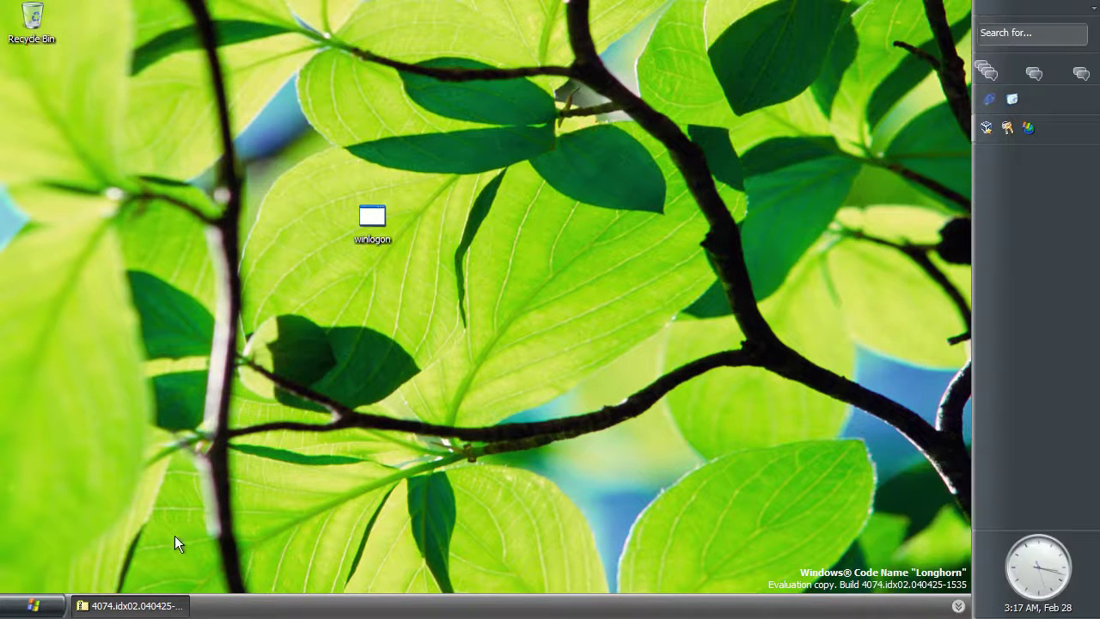
Restart the virtual machine from Longhorn with the disc image inserted
left_click(116, 606)
left_click(116, 606)
left_click(33, 606)
left_click(273, 584)
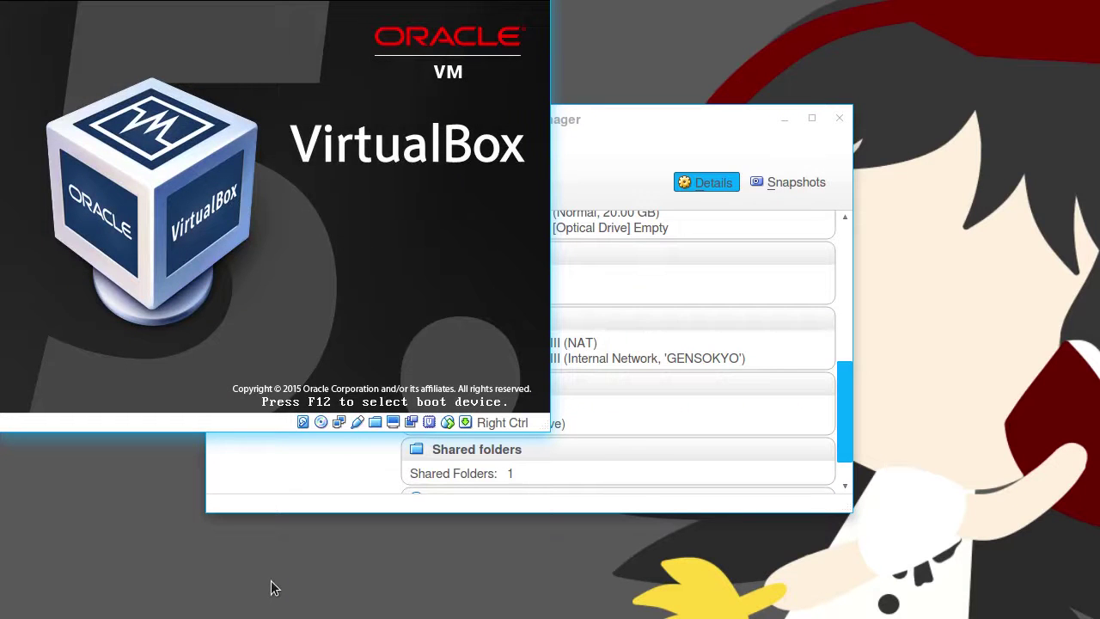
Bring up the Linux Mint boot menu and power off the virtual machine from there
key("space")
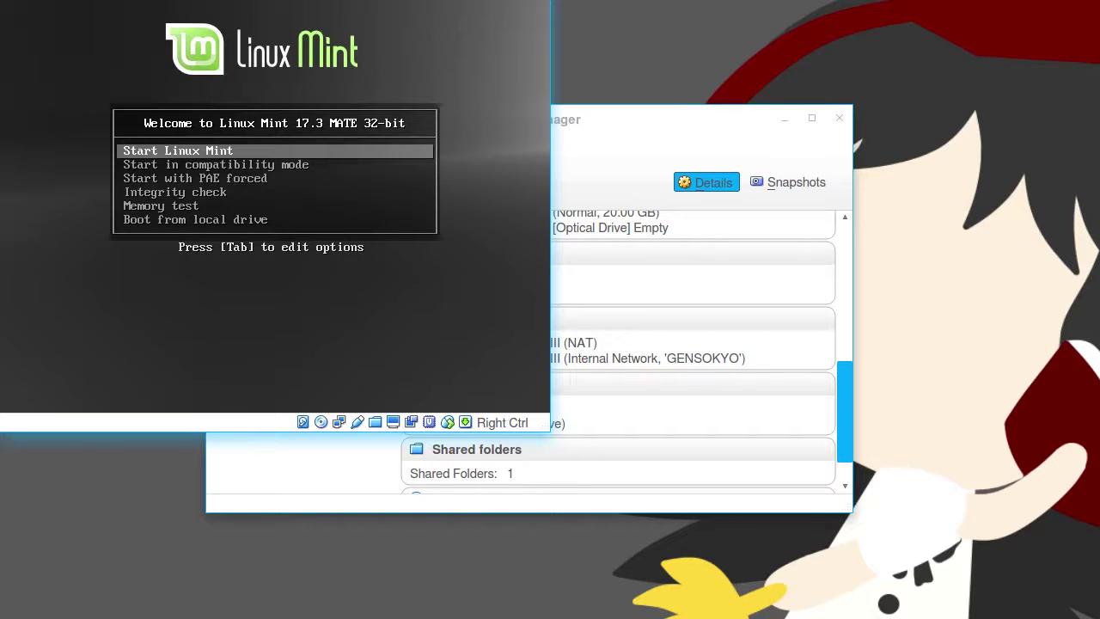
key("alt+F4")
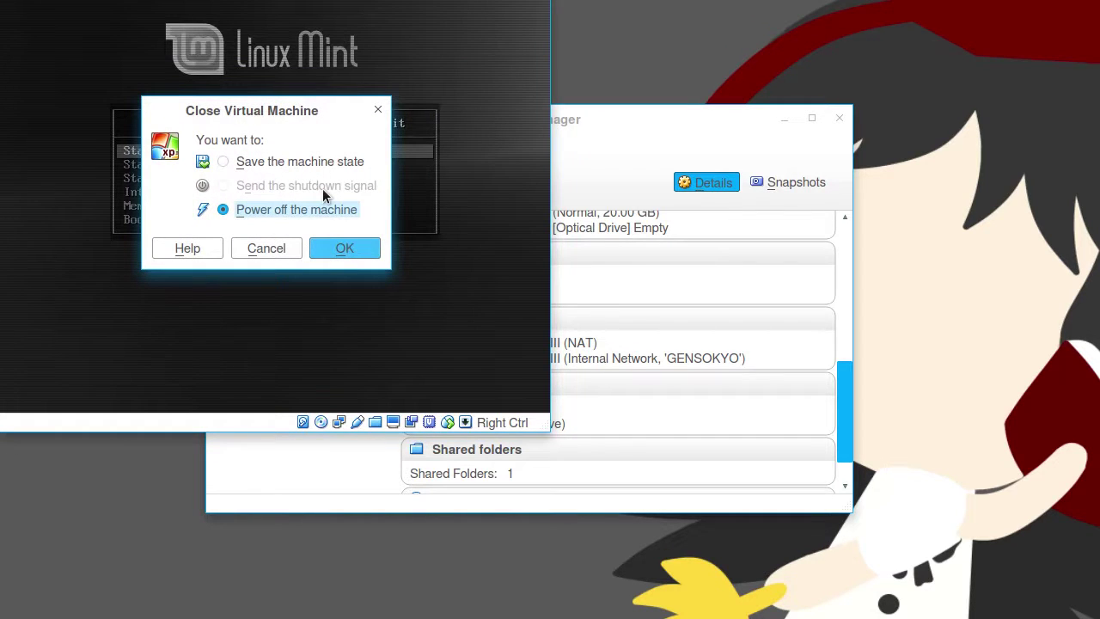
left_click(343, 249)
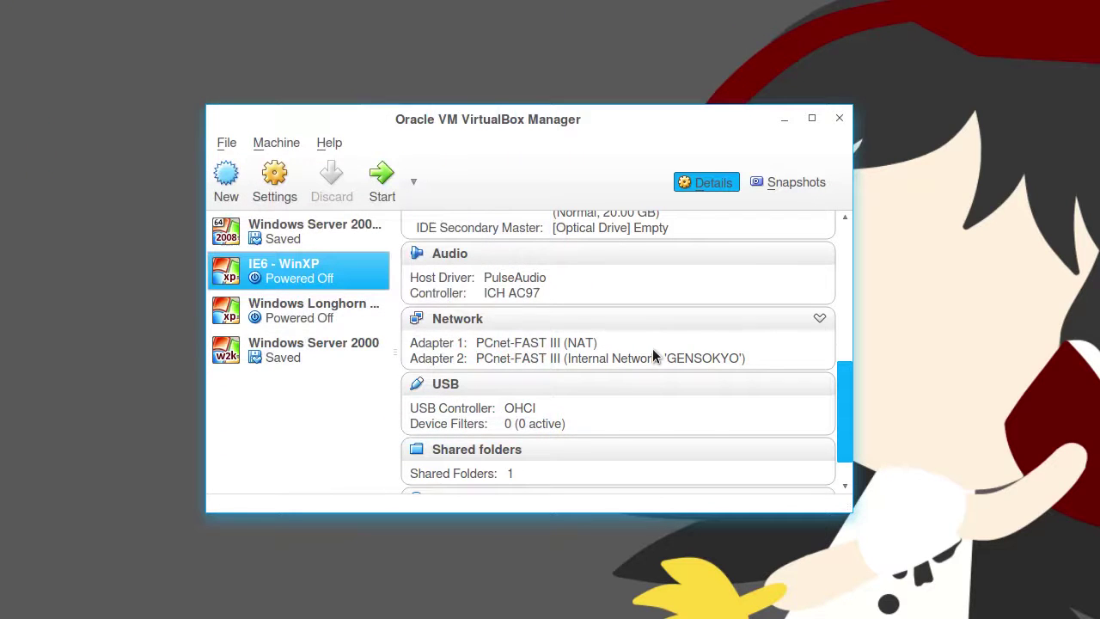
Enable PAE/NX in the processor settings of the Windows Longhorn 4074 virtual machine and save the settings
scroll(653, 351, "up", 5)
left_click(258, 369)
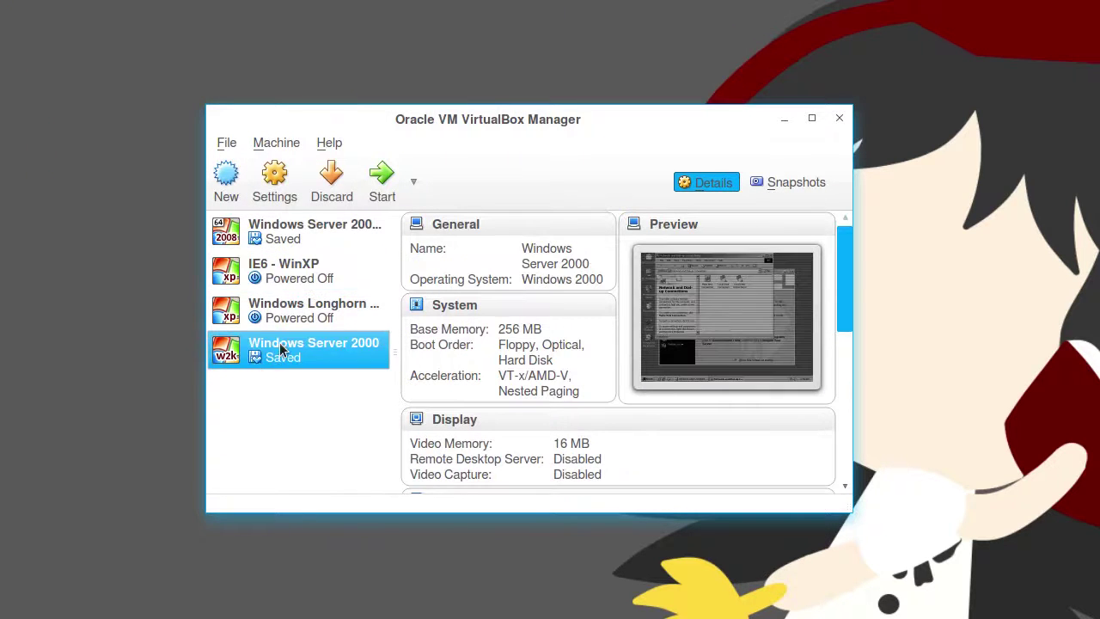
left_click(311, 325)
scroll(495, 293, "down", 3)
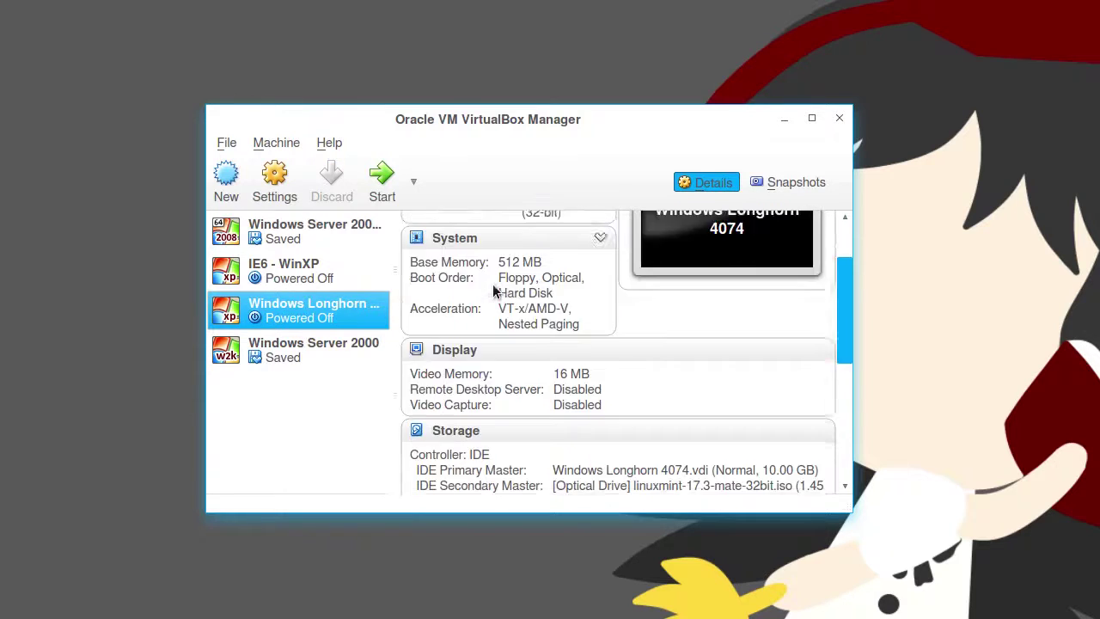
scroll(494, 292, "up", 3)
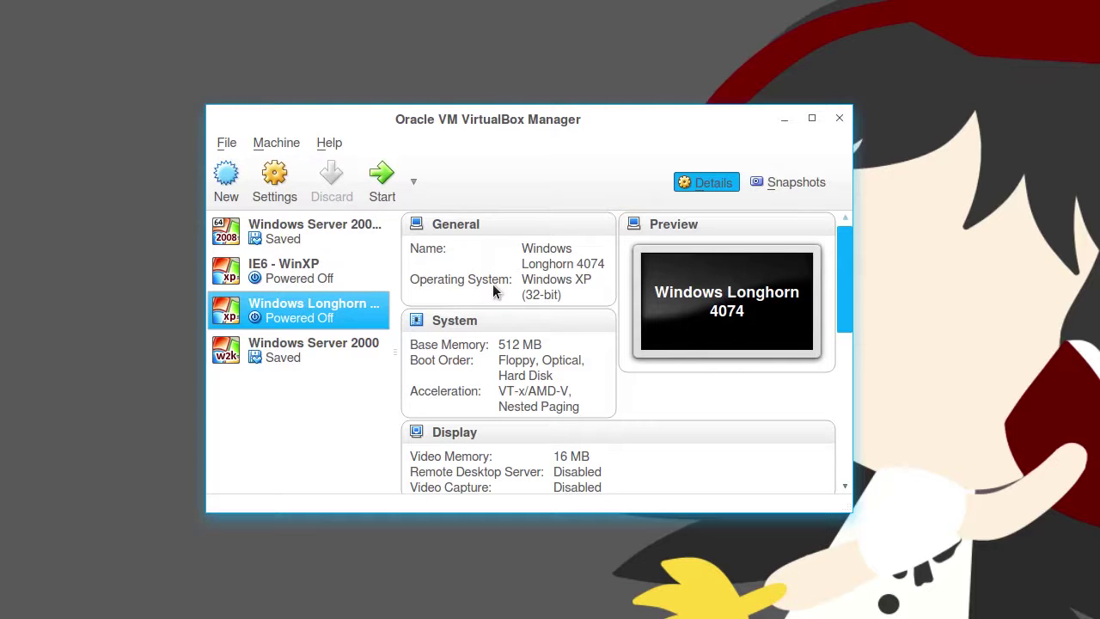
left_click(455, 223)
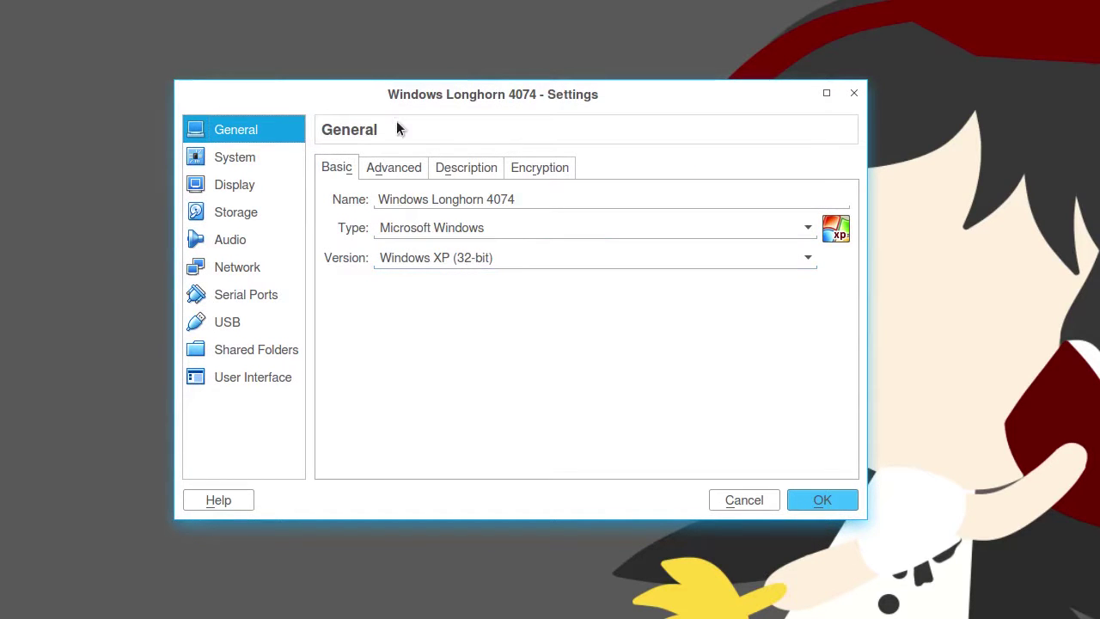
left_click(206, 161)
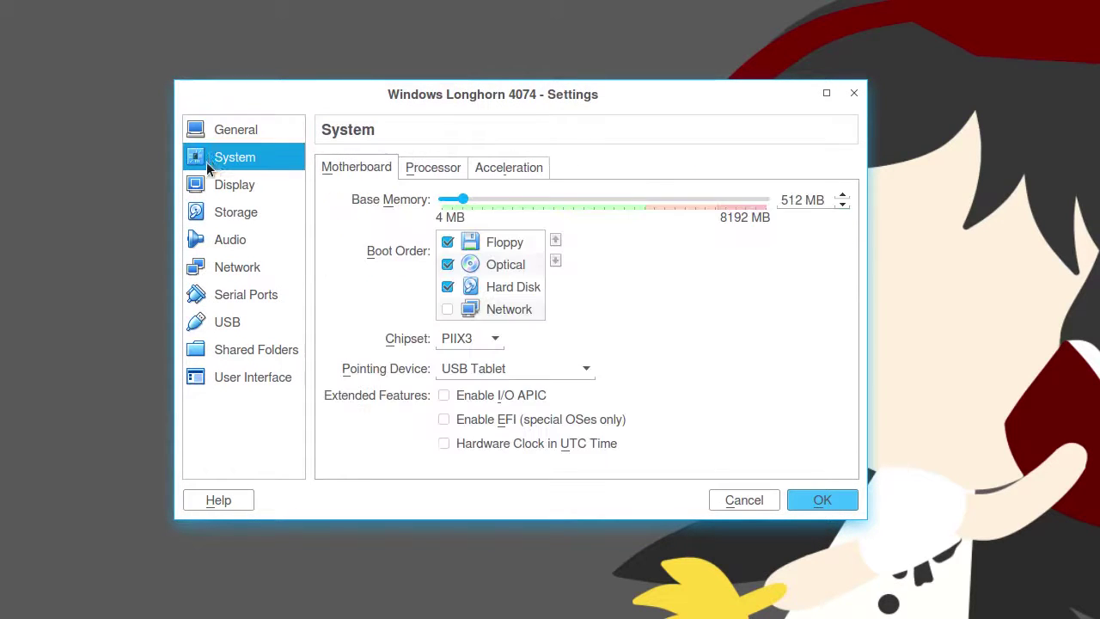
left_click(425, 170)
left_click(484, 279)
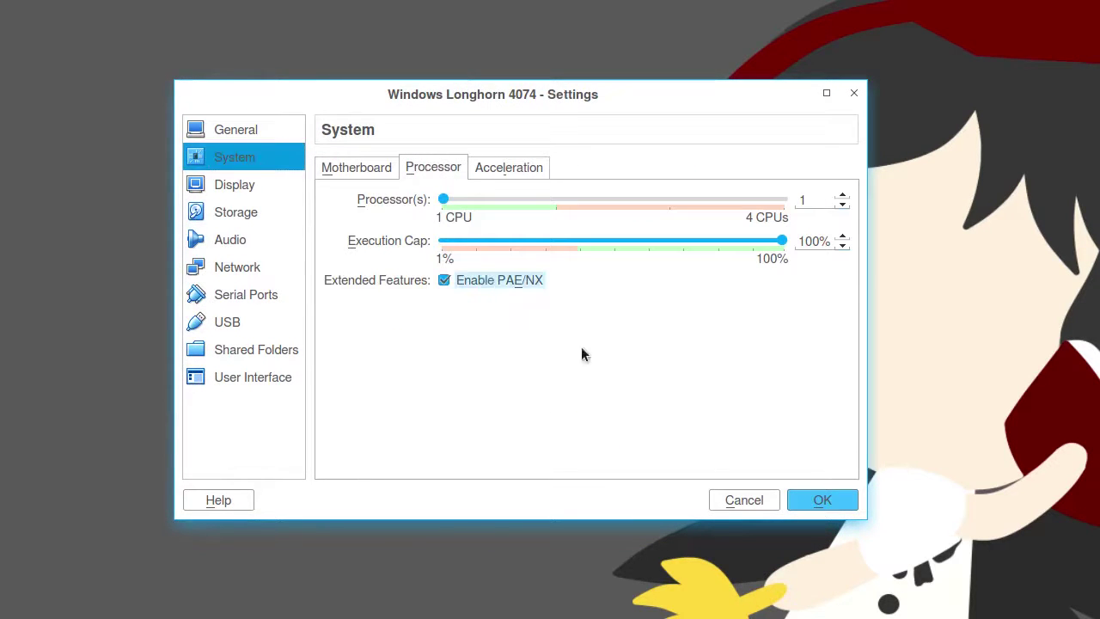
left_click(831, 508)
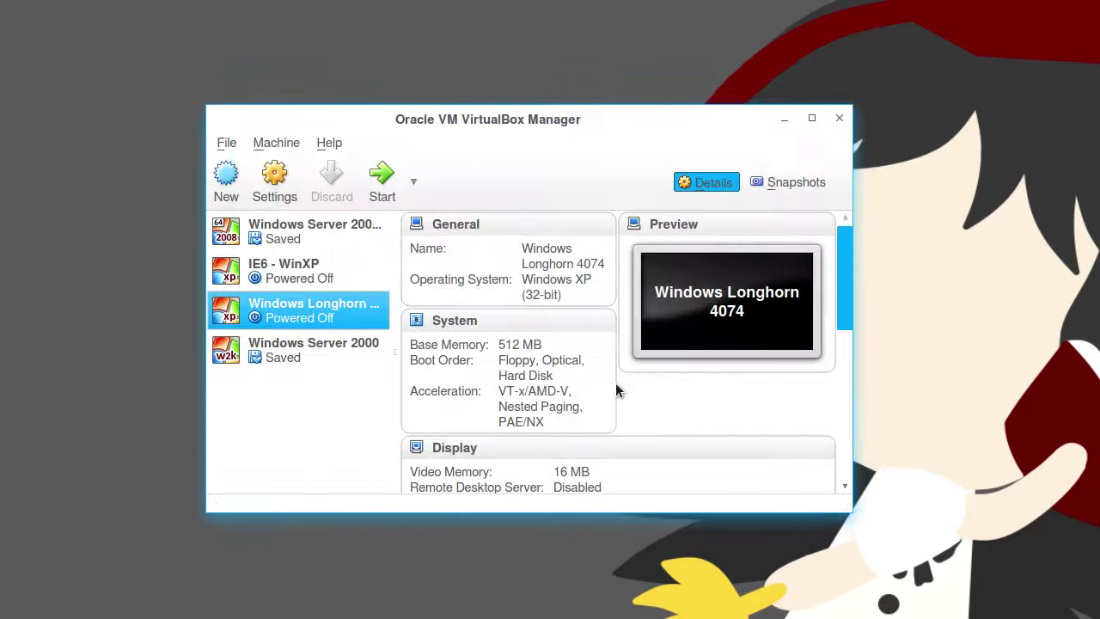
Start the Windows Longhorn 4074 virtual machine and boot it with the Start Linux Mint option
left_click(384, 177)
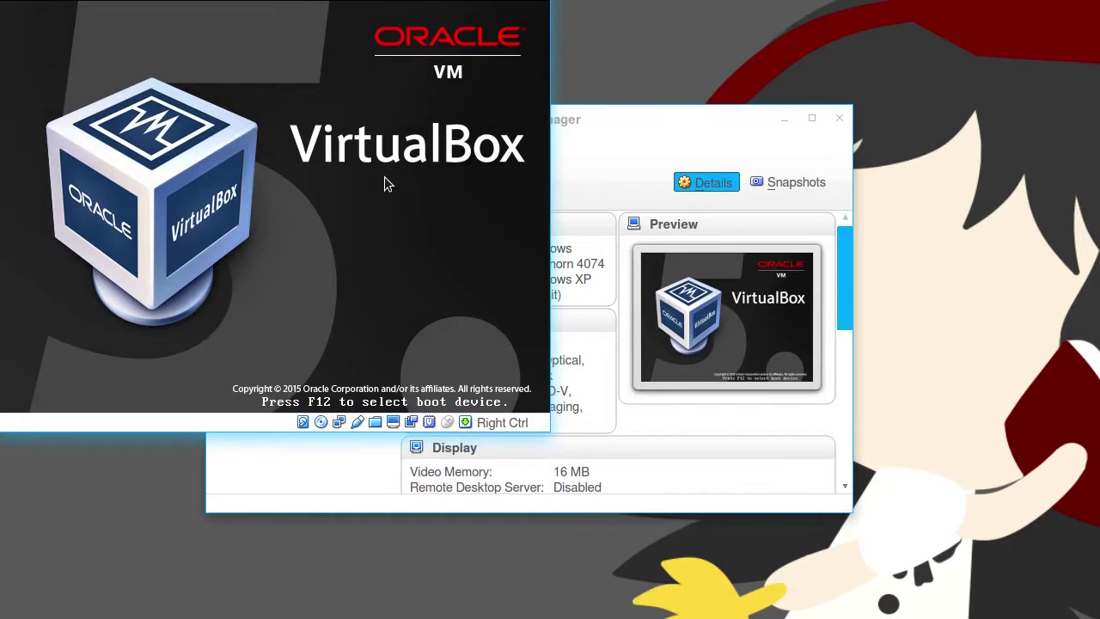
key("space")
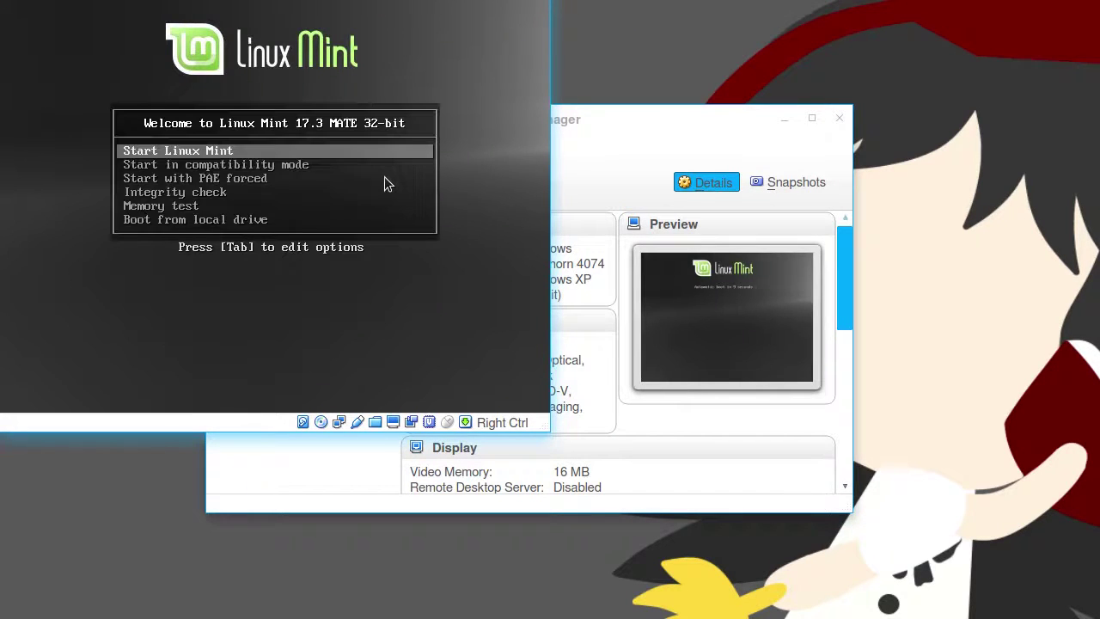
key("Return")
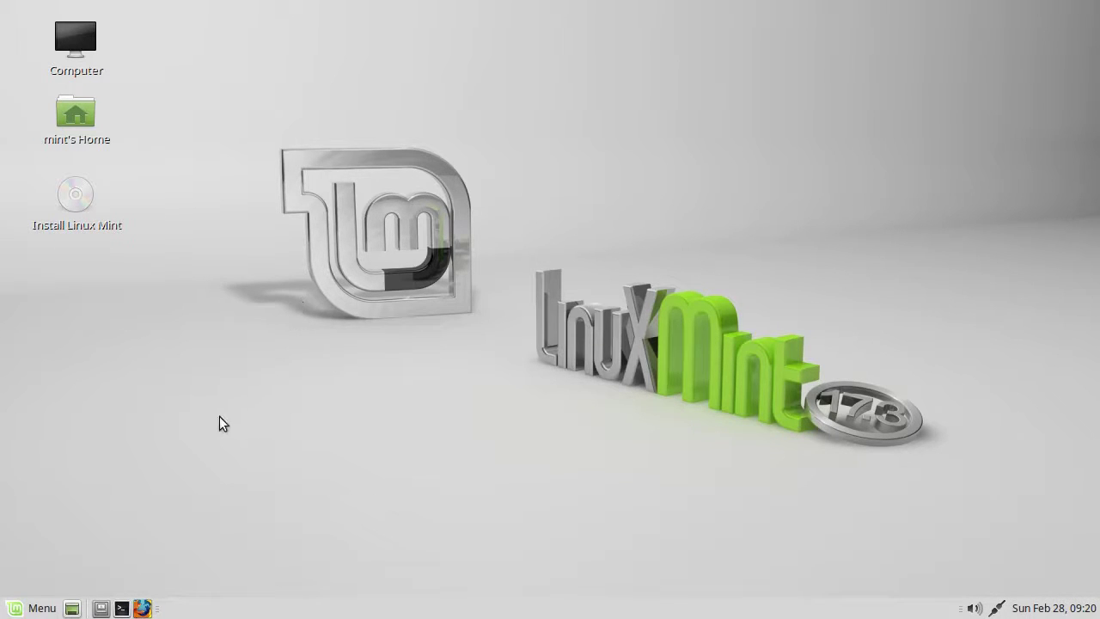
Copy winlogon.exe from the Administrator's Desktop folder on the 11 GB Volume to the Linux Mint desktop
left_click(102, 608)
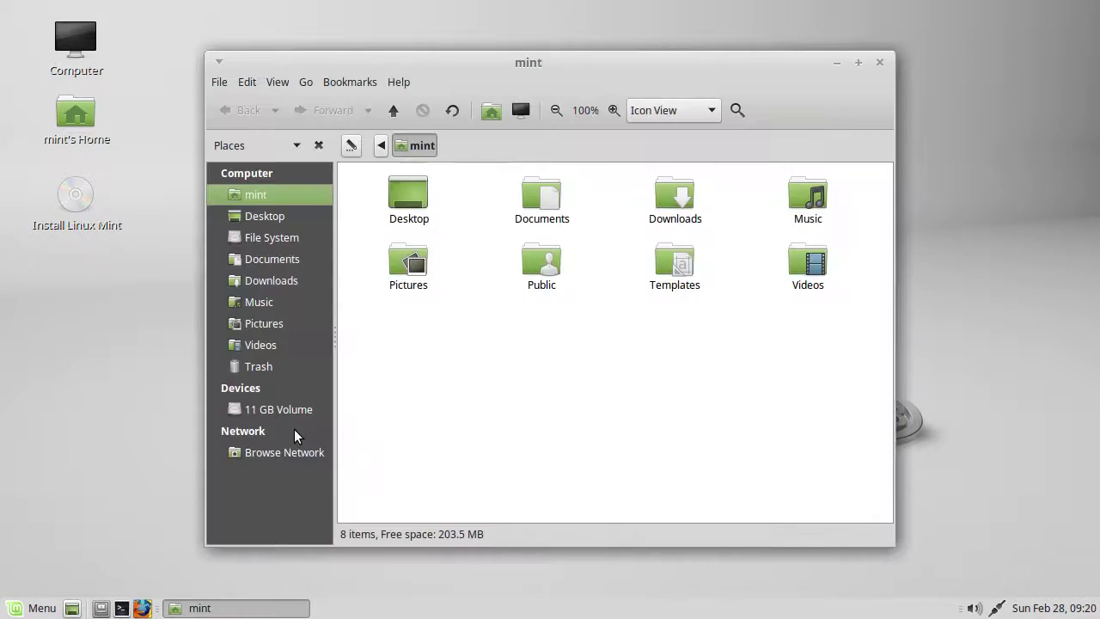
left_click(281, 410)
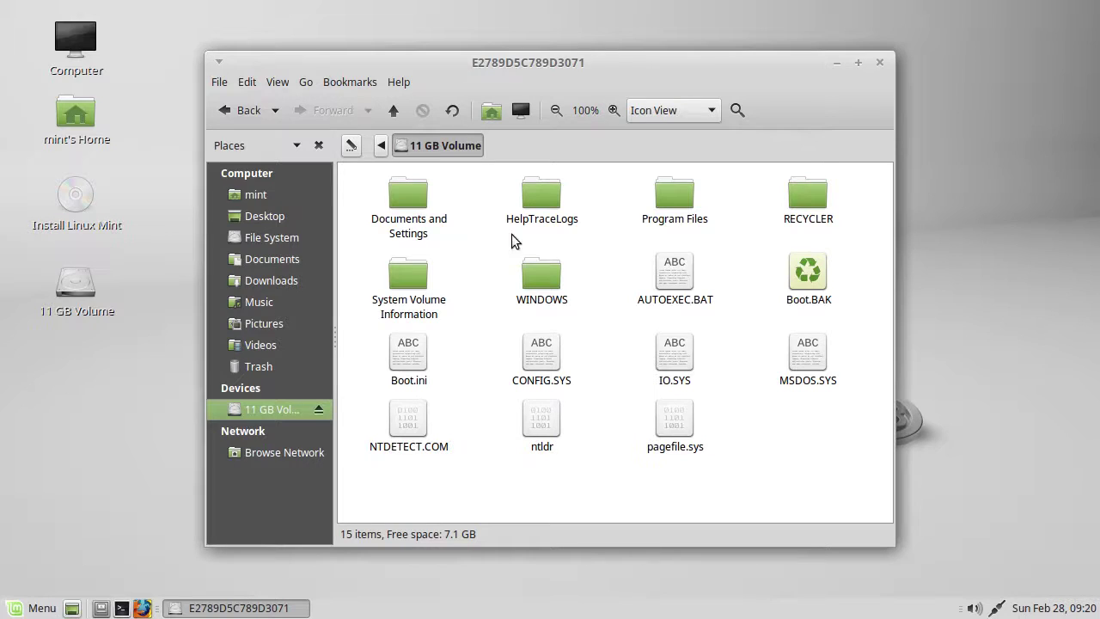
double_click(391, 233)
double_click(421, 206)
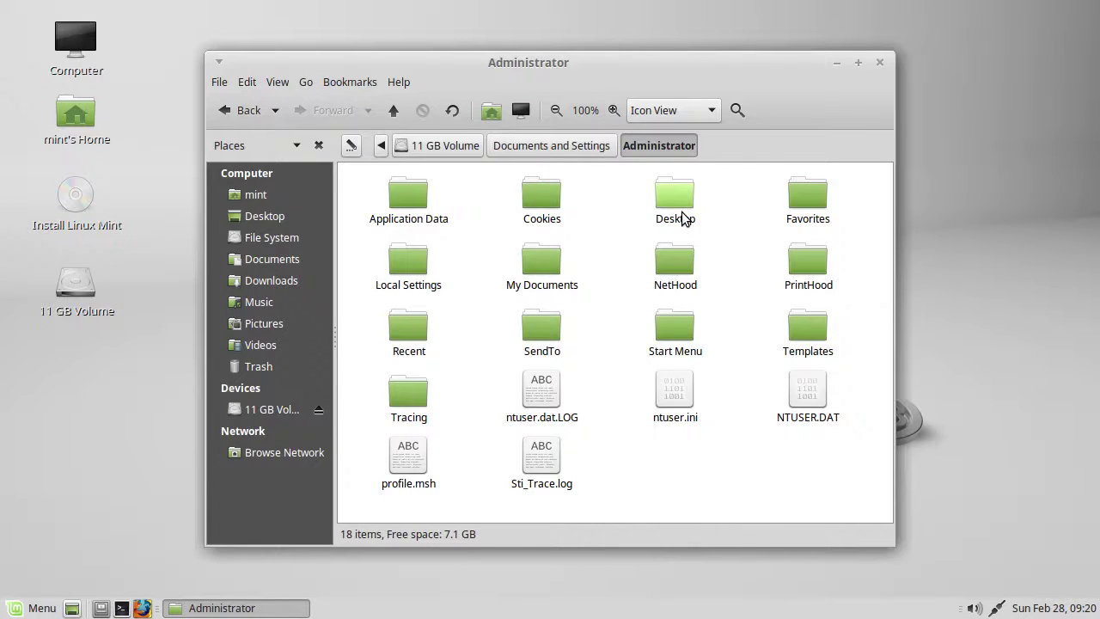
double_click(683, 217)
left_click(410, 218)
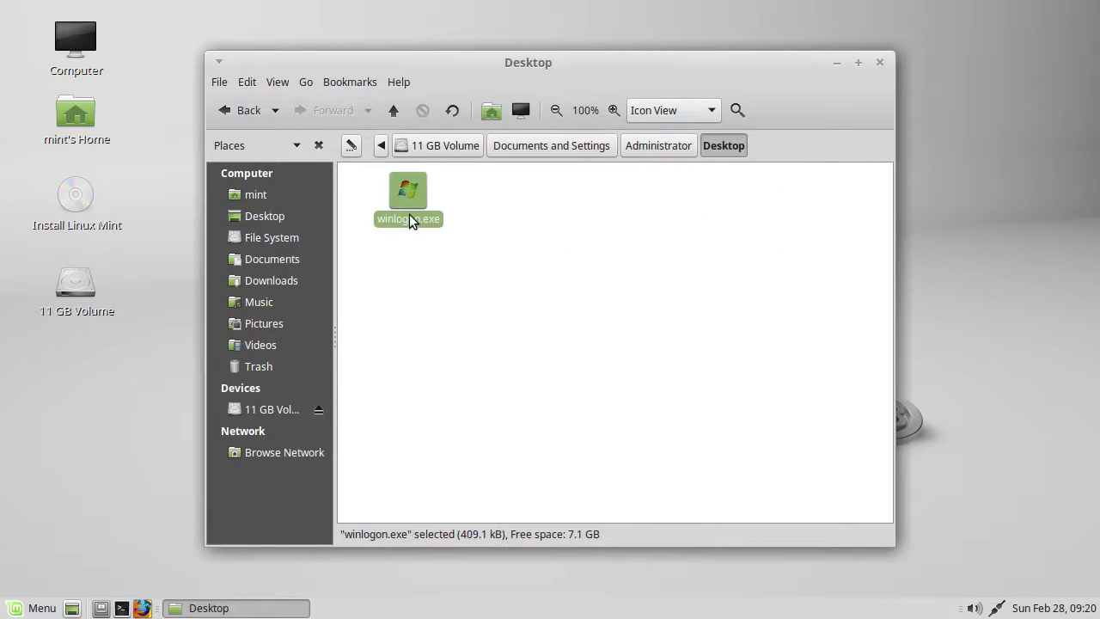
left_click_drag(408, 189, 102, 397)
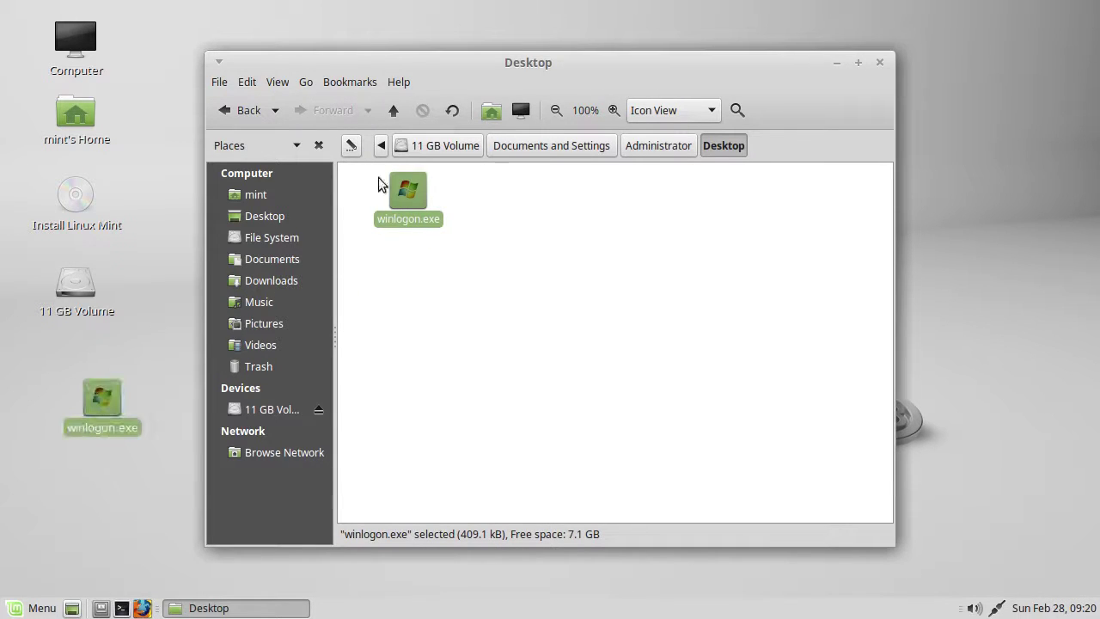
Open the WINDOWS/system32 folder on the 11 GB Volume and shift the winlogon.exe icon slightly on the Mint desktop
left_click(417, 151)
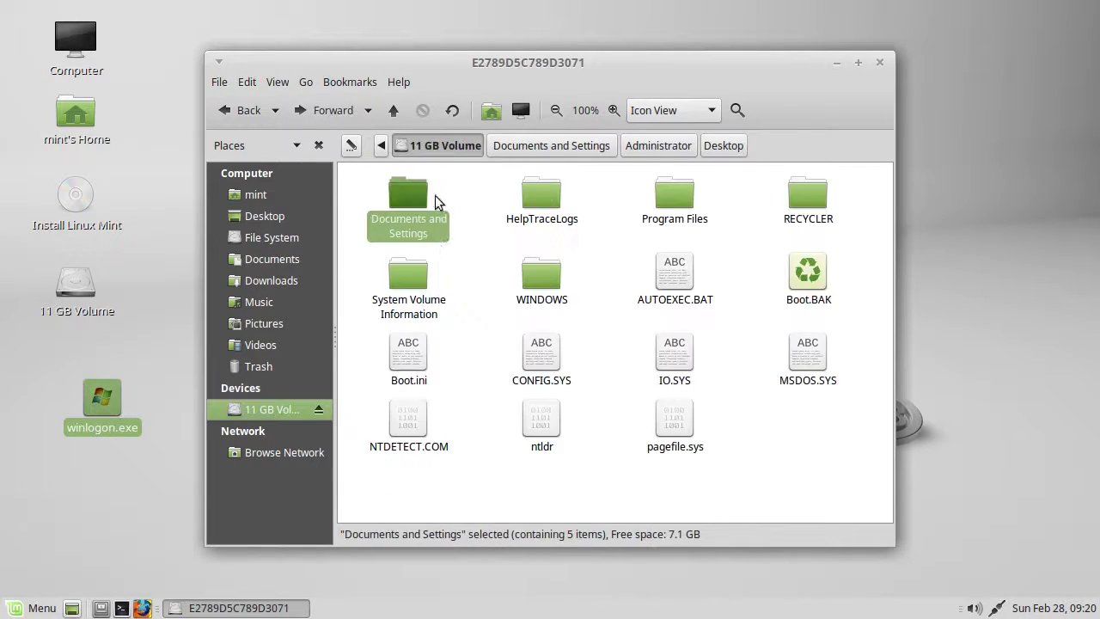
double_click(541, 277)
scroll(542, 293, "down", 10)
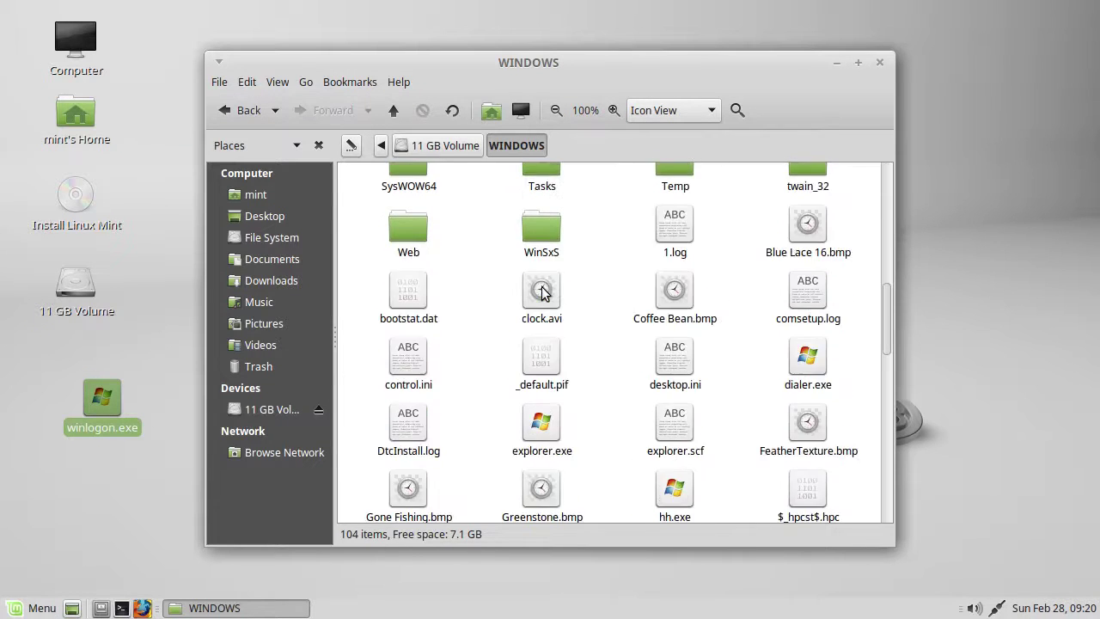
scroll(542, 292, "up", 3)
double_click(795, 194)
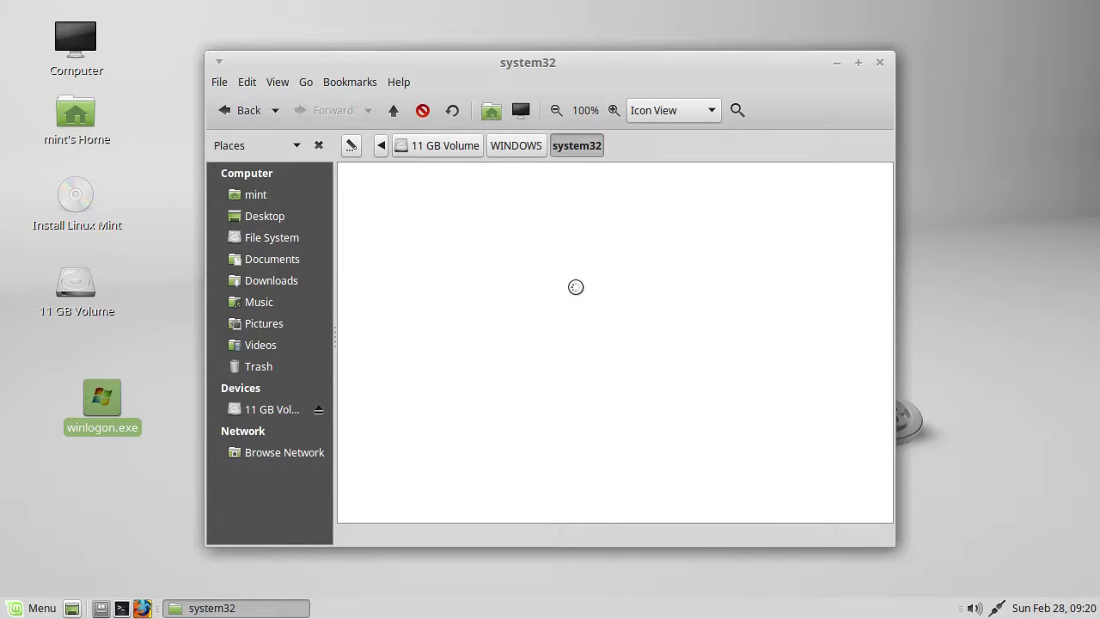
scroll(563, 284, "down", 15)
scroll(563, 284, "down", 5)
mouse_move(108, 406)
left_mouse_down()
mouse_move(110, 430)
mouse_move(69, 404)
mouse_move(114, 408)
left_mouse_up()
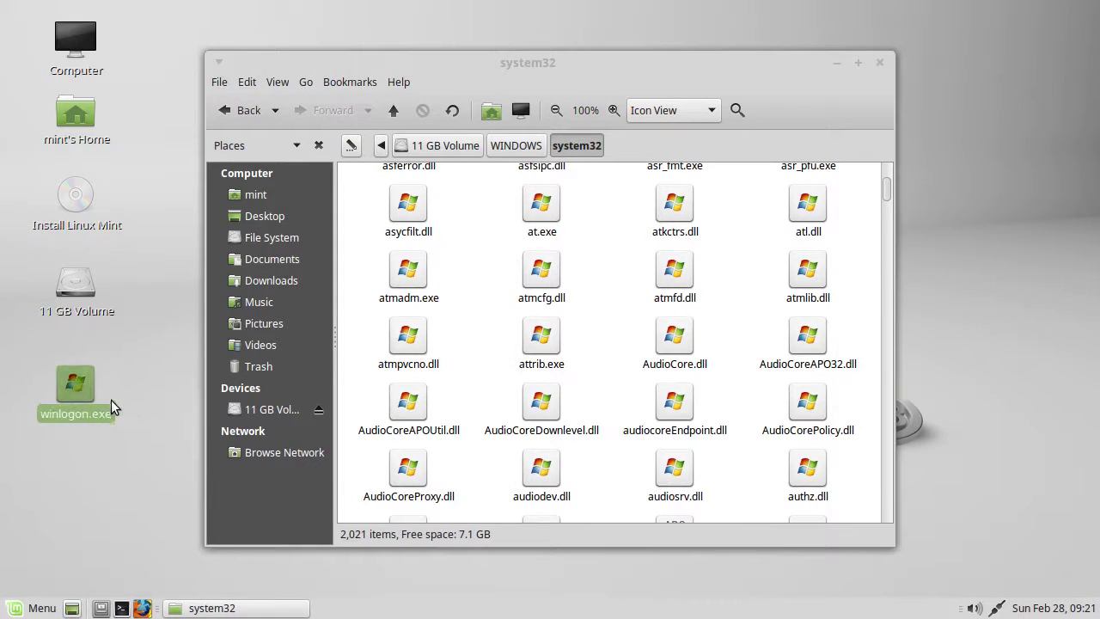
Visit longhorn.ms in Firefox and close the browser
left_click(142, 608)
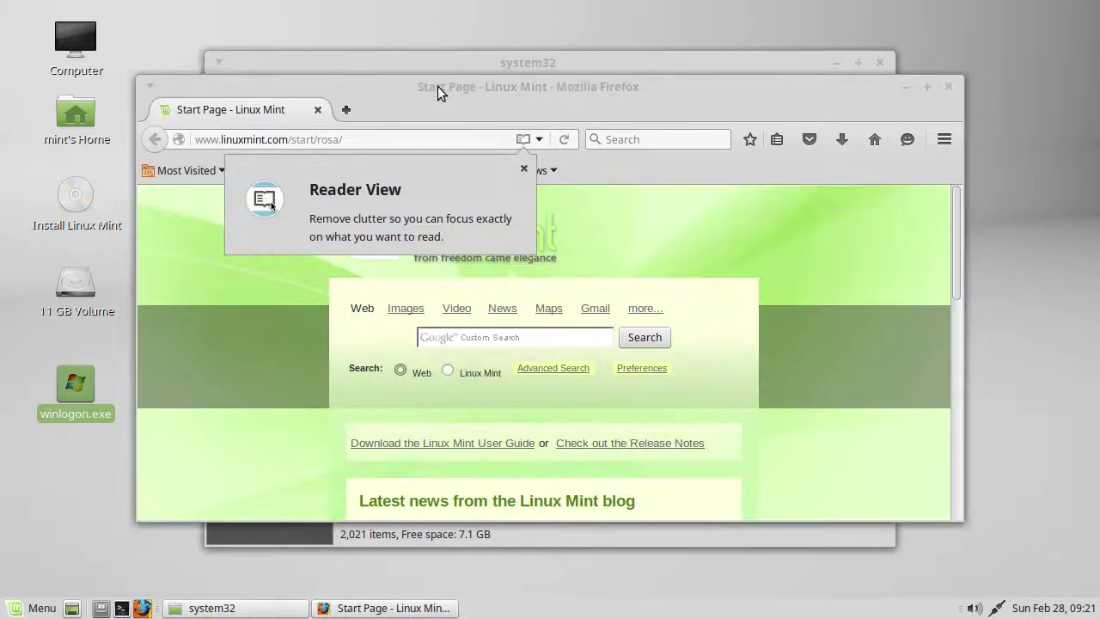
left_click_drag(454, 85, 430, 92)
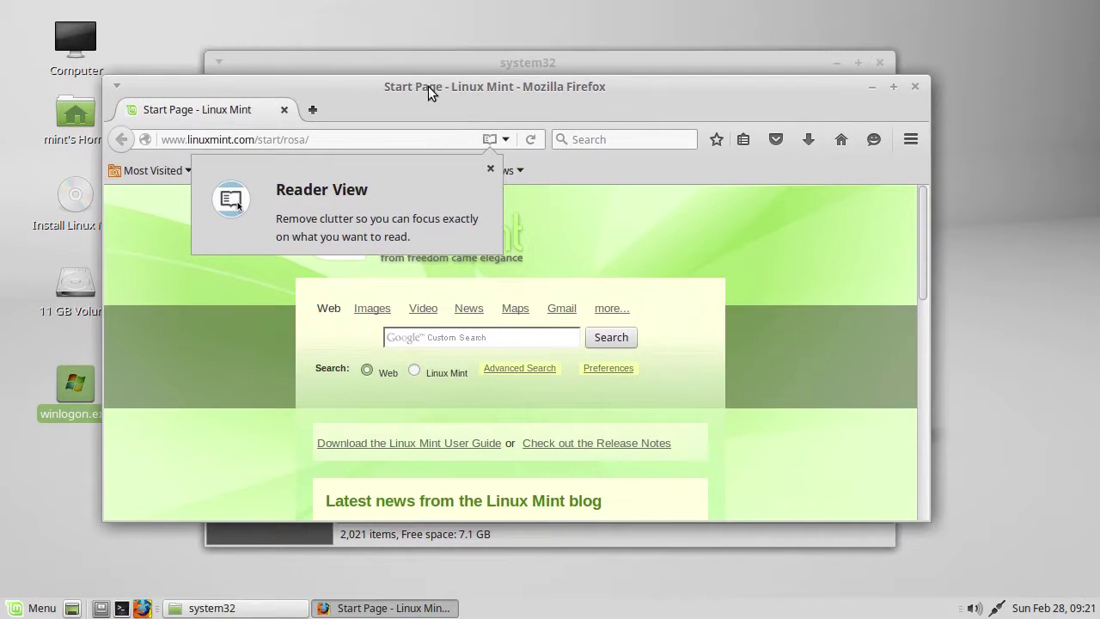
triple_click(374, 138)
type("long")
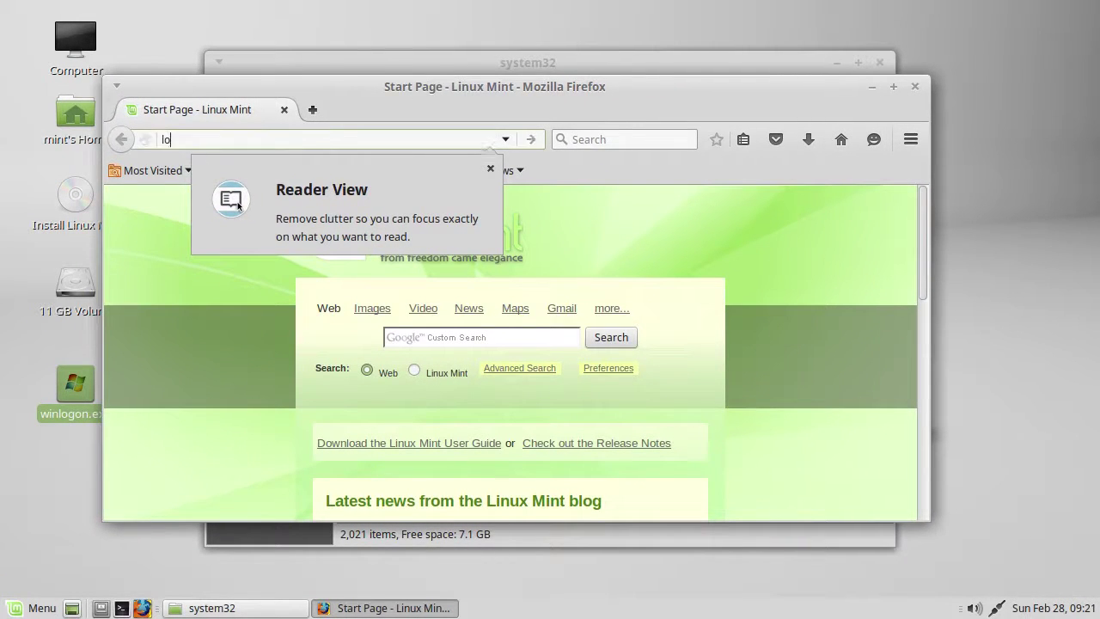
type("horn.ms")
key("Return")
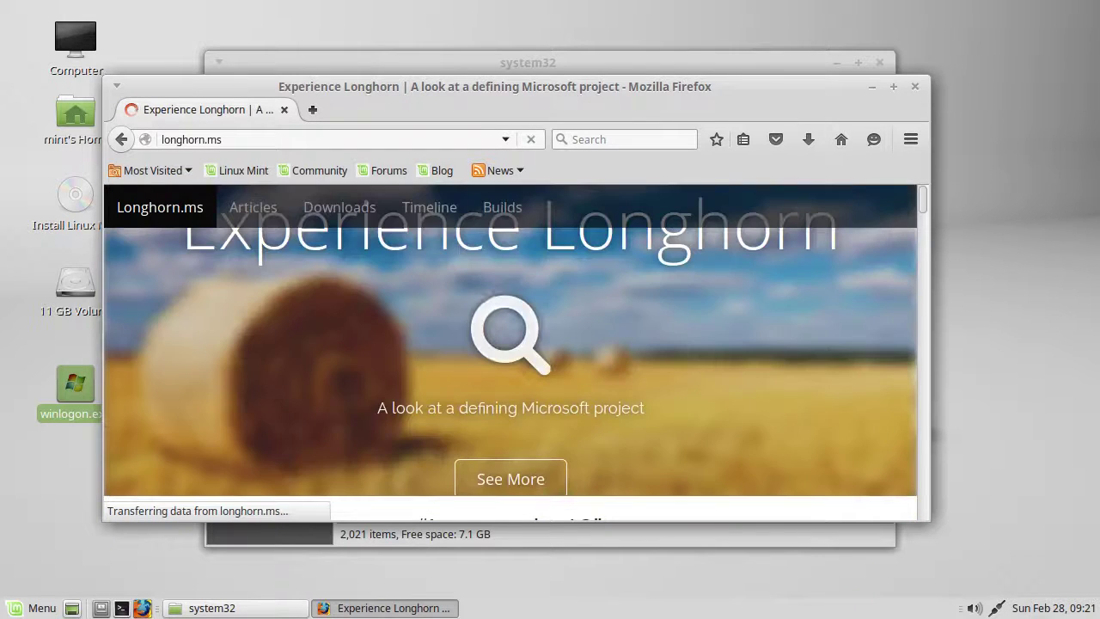
key("alt+F4")
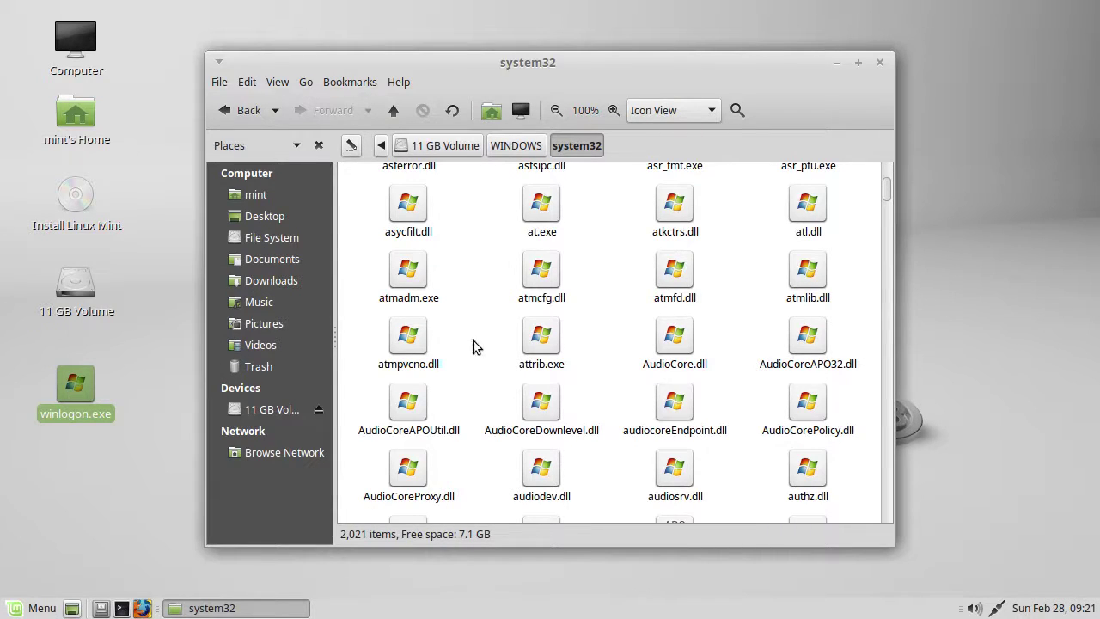
Rename winlogon.exe in the system32 folder to winlogon.exe.bak
scroll(478, 346, "down", 20)
scroll(460, 310, "down", 20)
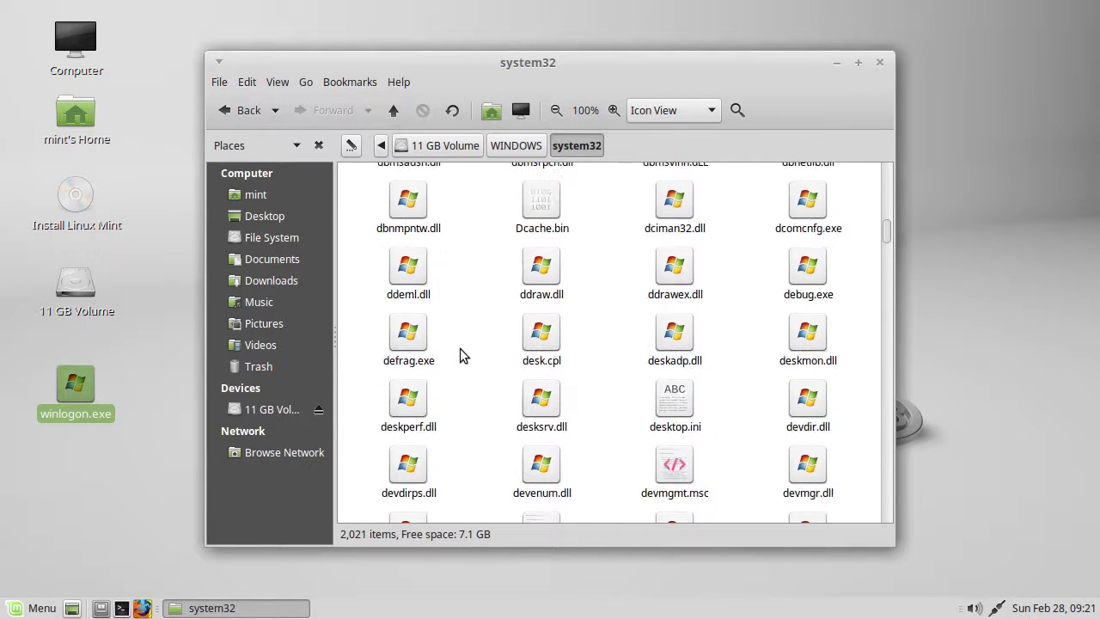
scroll(460, 348, "down", 15)
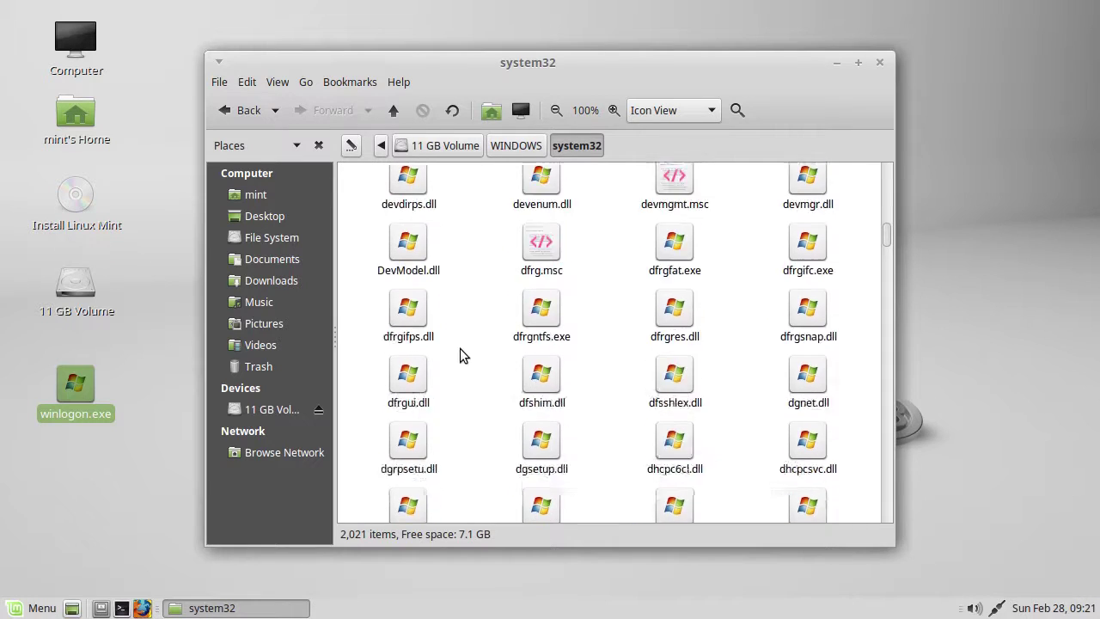
scroll(460, 348, "down", 5)
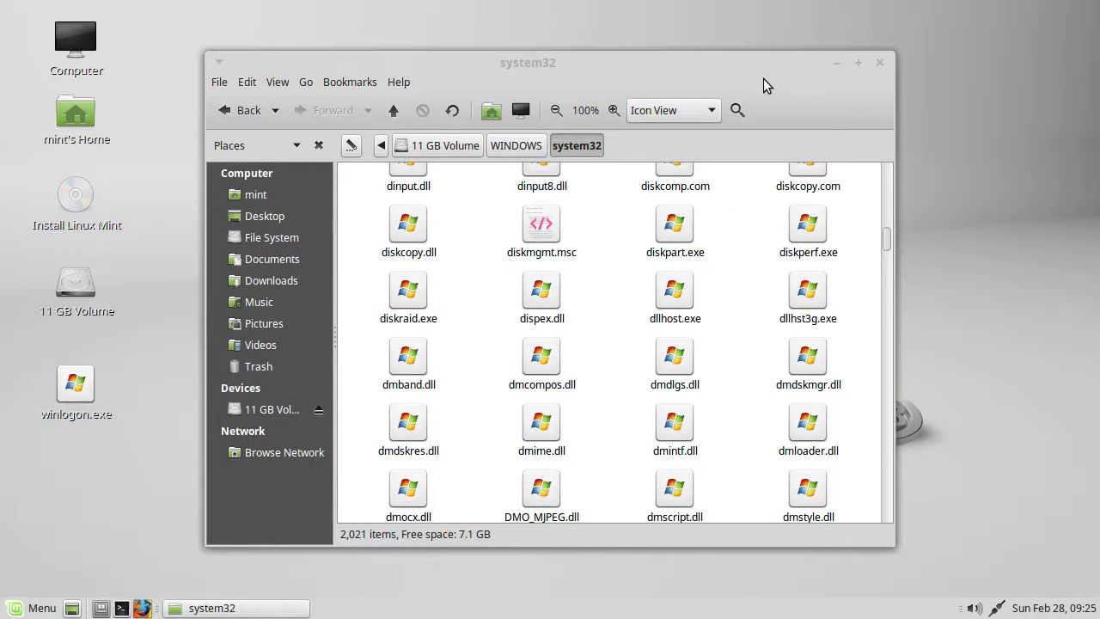
left_click(763, 84)
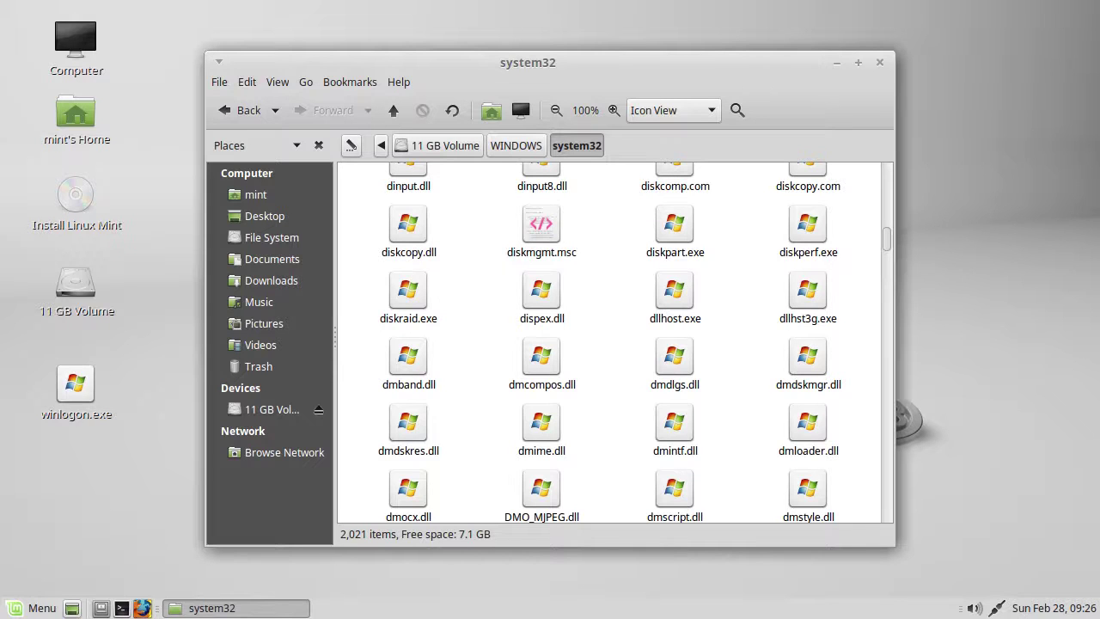
scroll(547, 410, "down", 3)
scroll(548, 411, "down", 20)
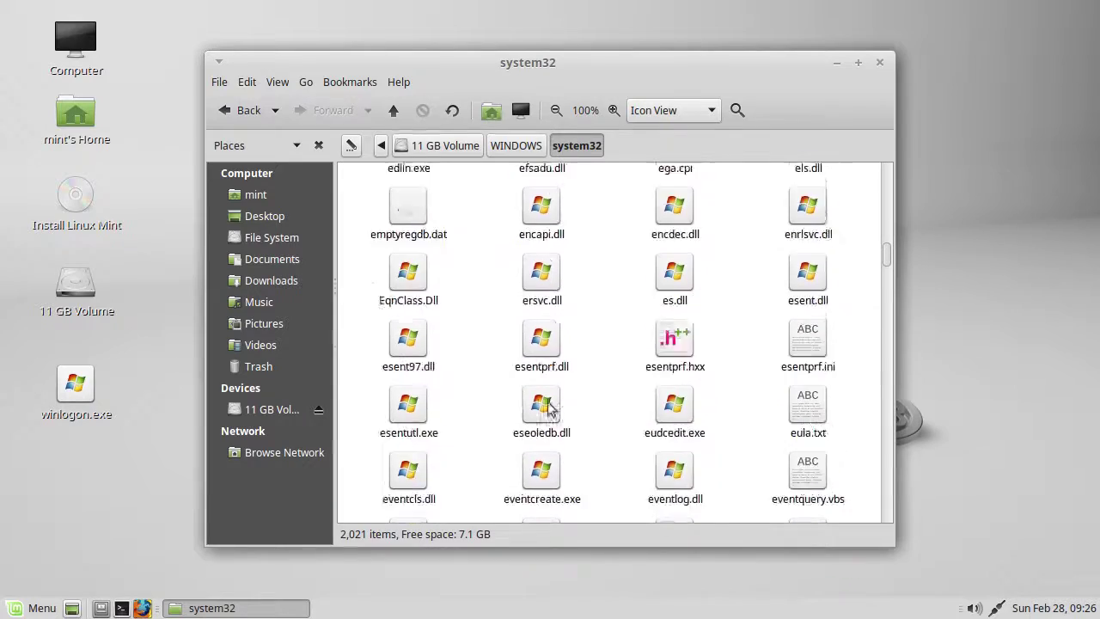
scroll(548, 410, "down", 20)
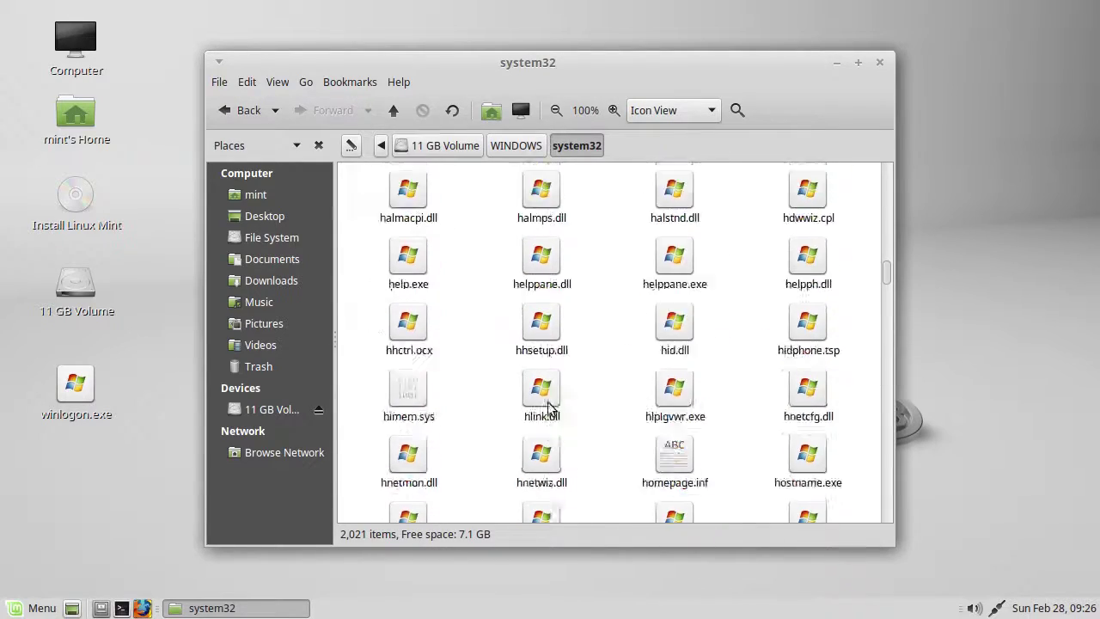
scroll(547, 410, "down", 20)
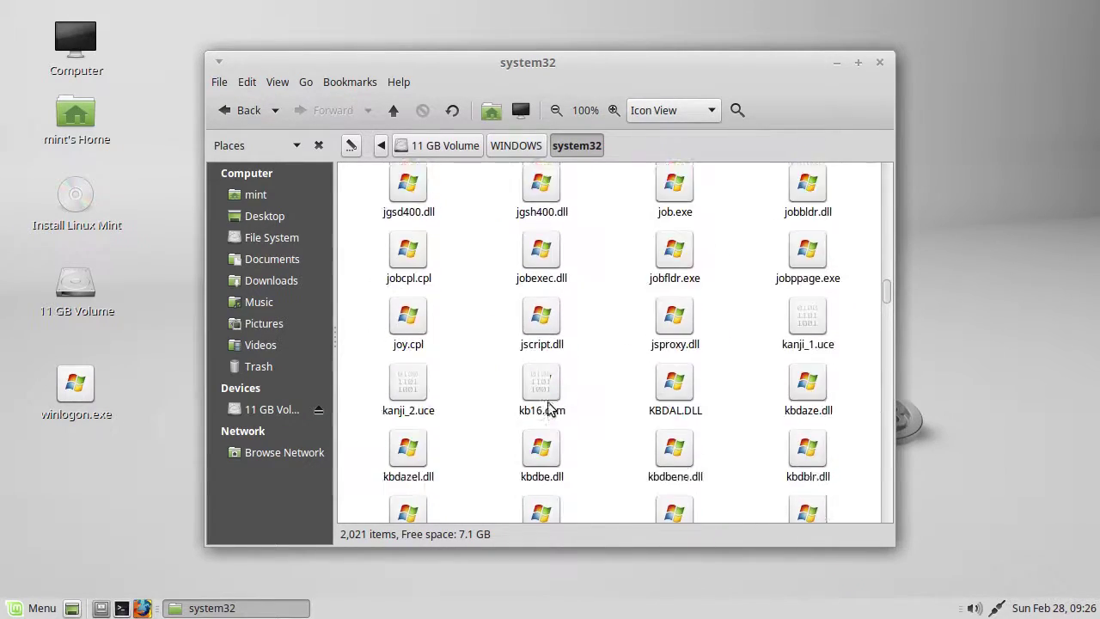
scroll(547, 410, "down", 20)
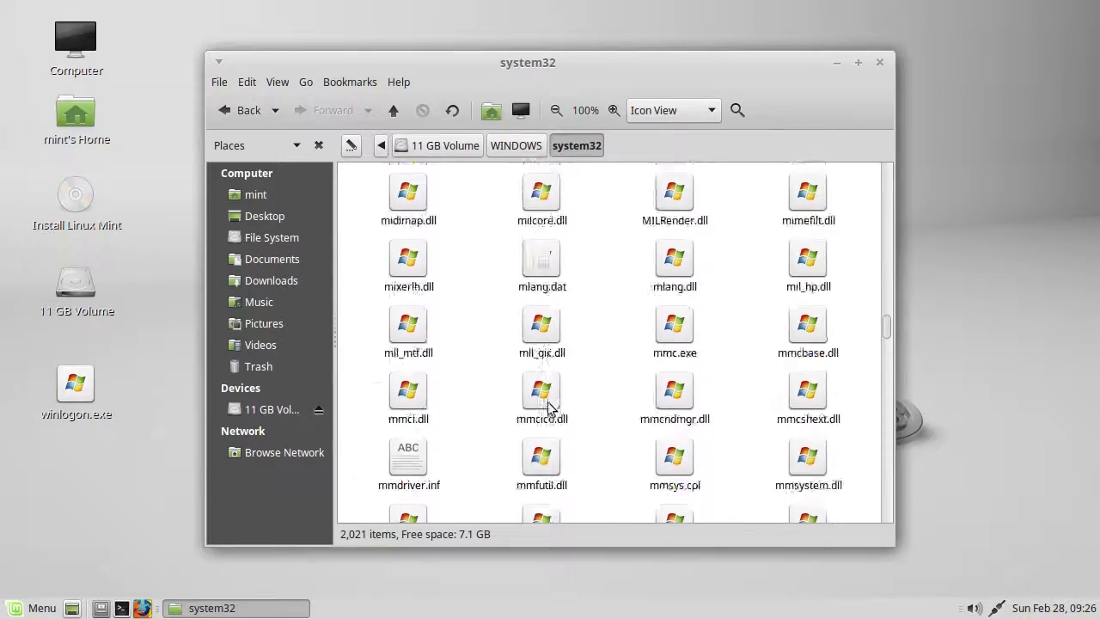
scroll(547, 410, "down", 20)
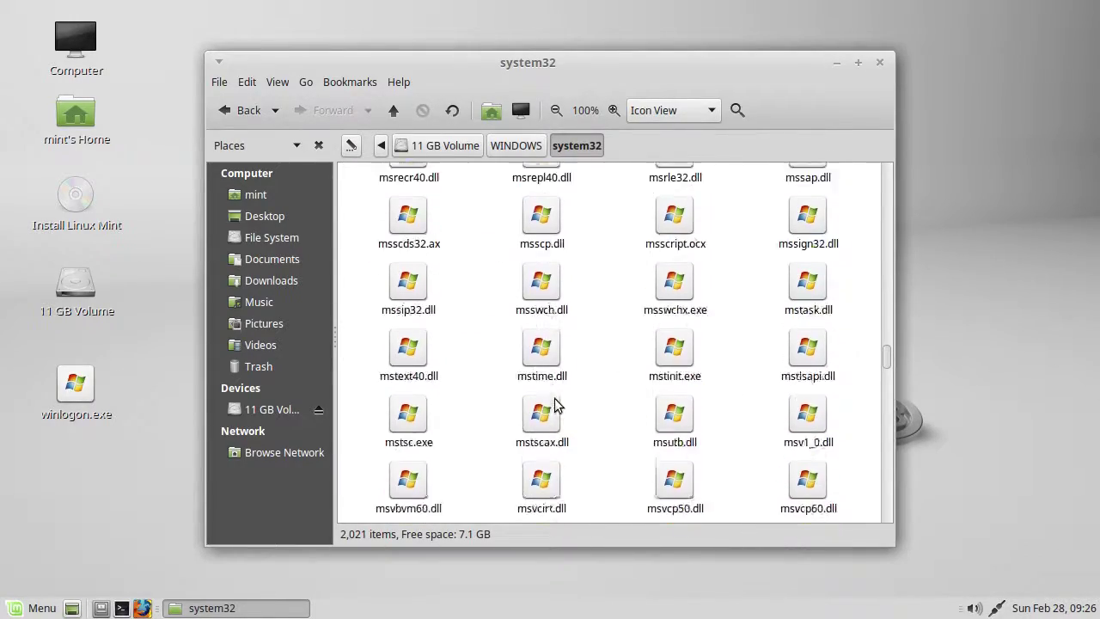
scroll(554, 399, "down", 20)
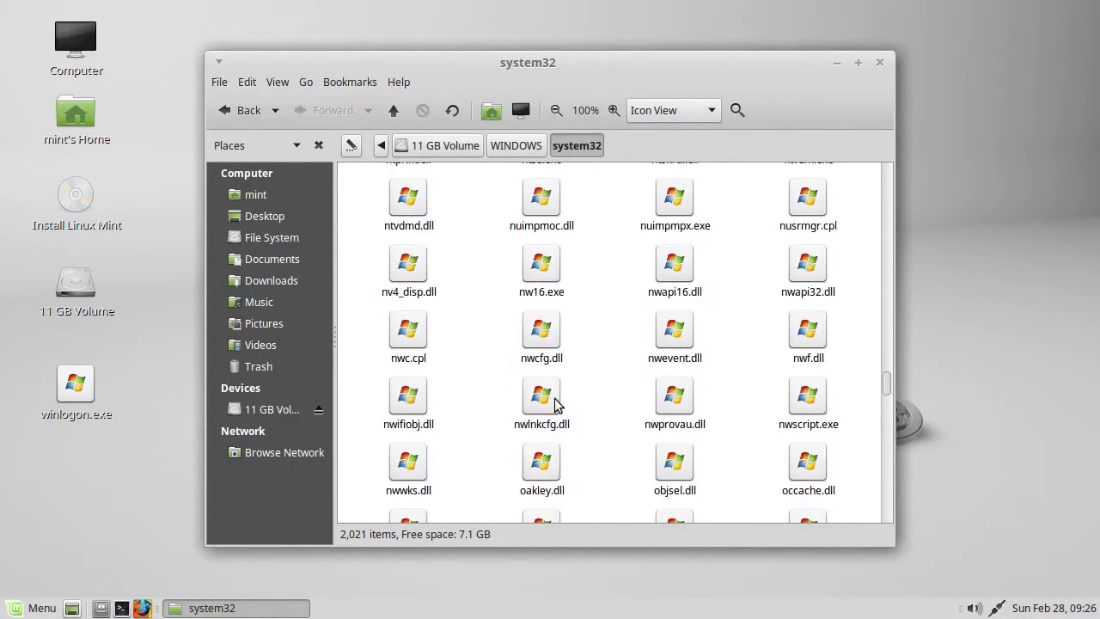
scroll(555, 401, "down", 5)
scroll(554, 404, "down", 20)
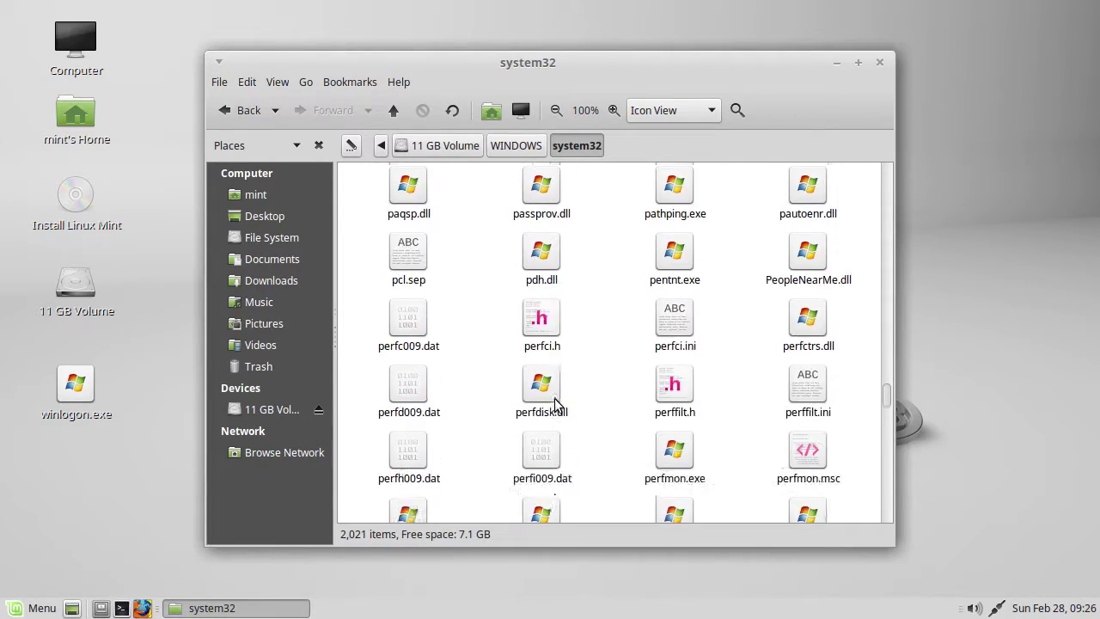
scroll(554, 404, "down", 20)
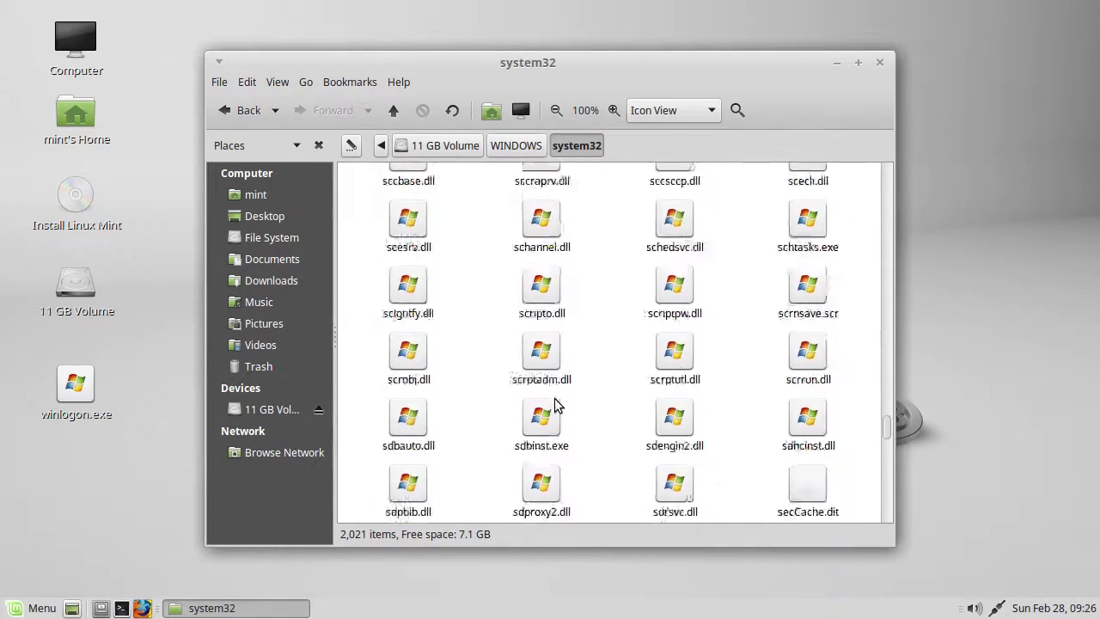
scroll(554, 409, "down", 12)
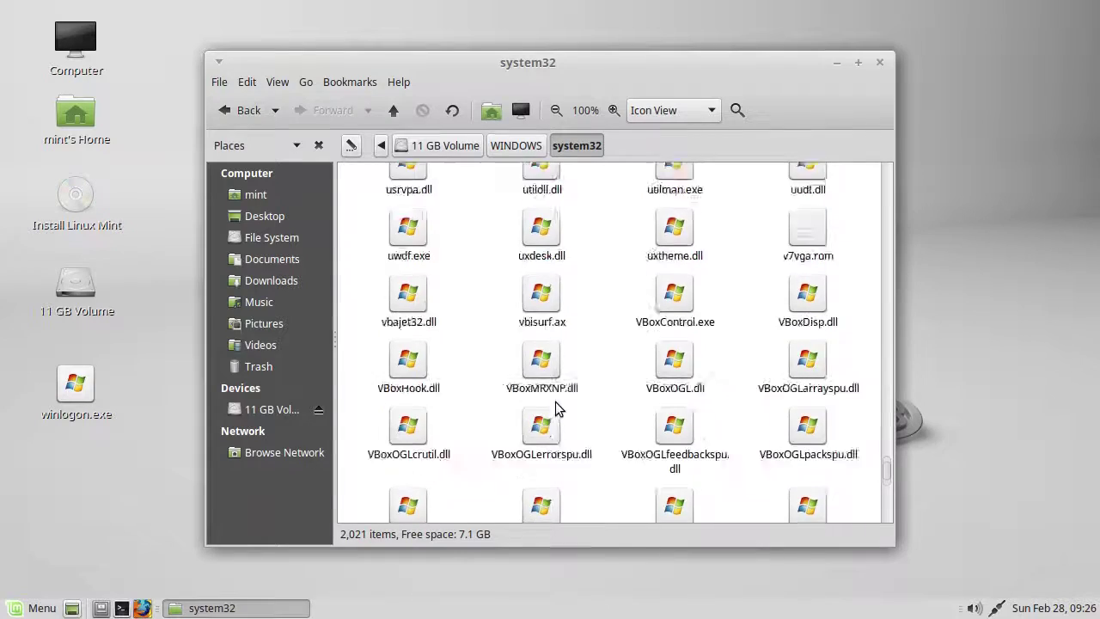
scroll(555, 410, "up", 10)
scroll(554, 409, "down", 12)
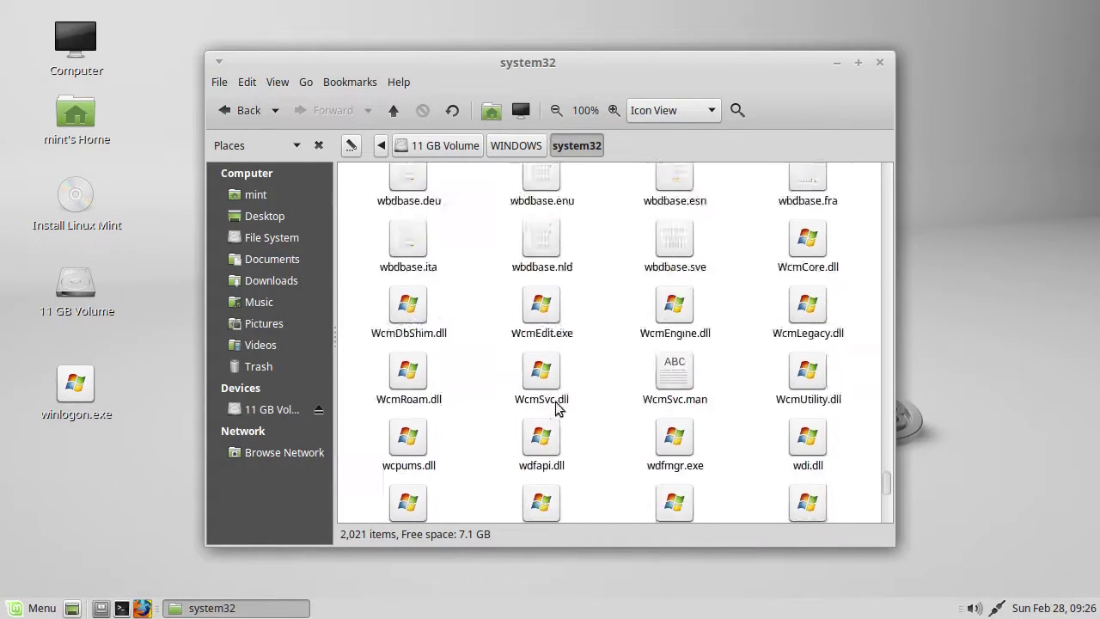
scroll(555, 409, "down", 5)
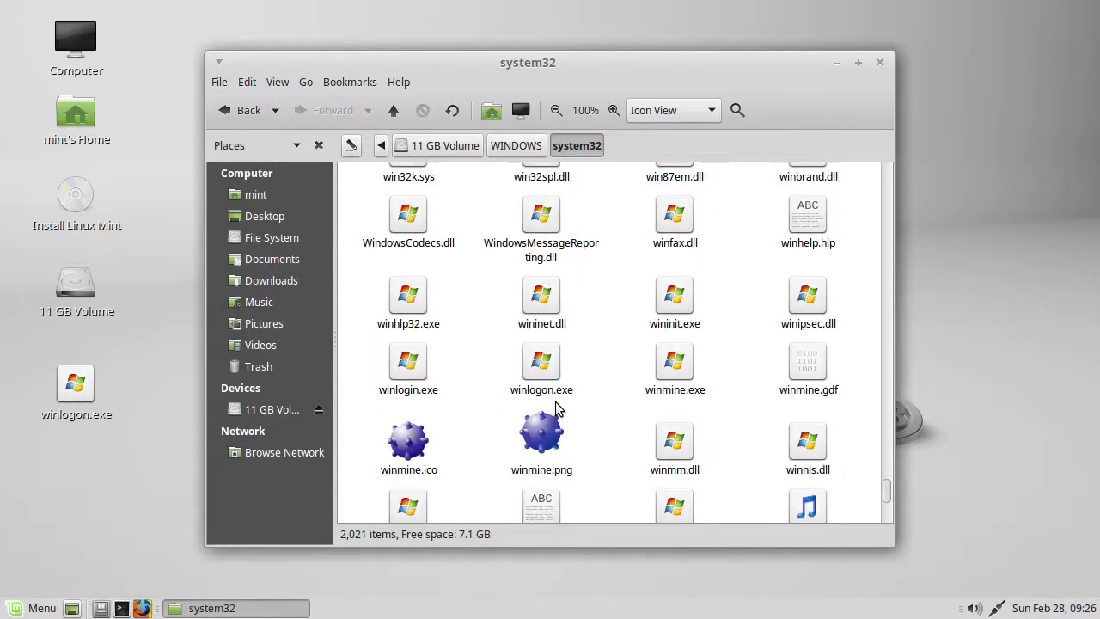
scroll(555, 410, "down", 3)
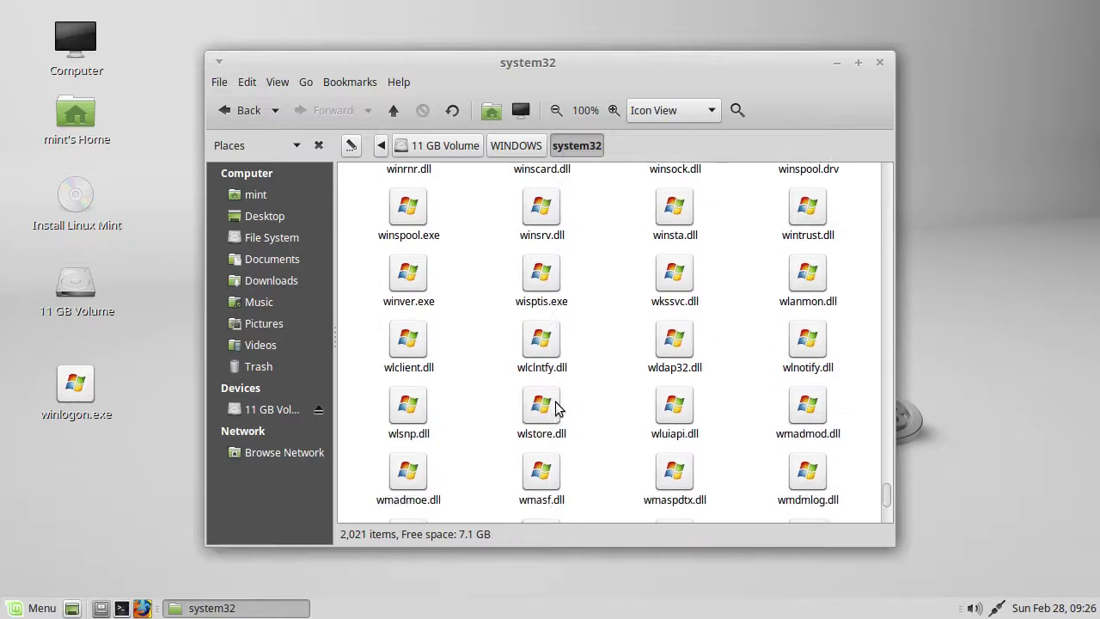
scroll(554, 409, "up", 4)
scroll(554, 409, "down", 15)
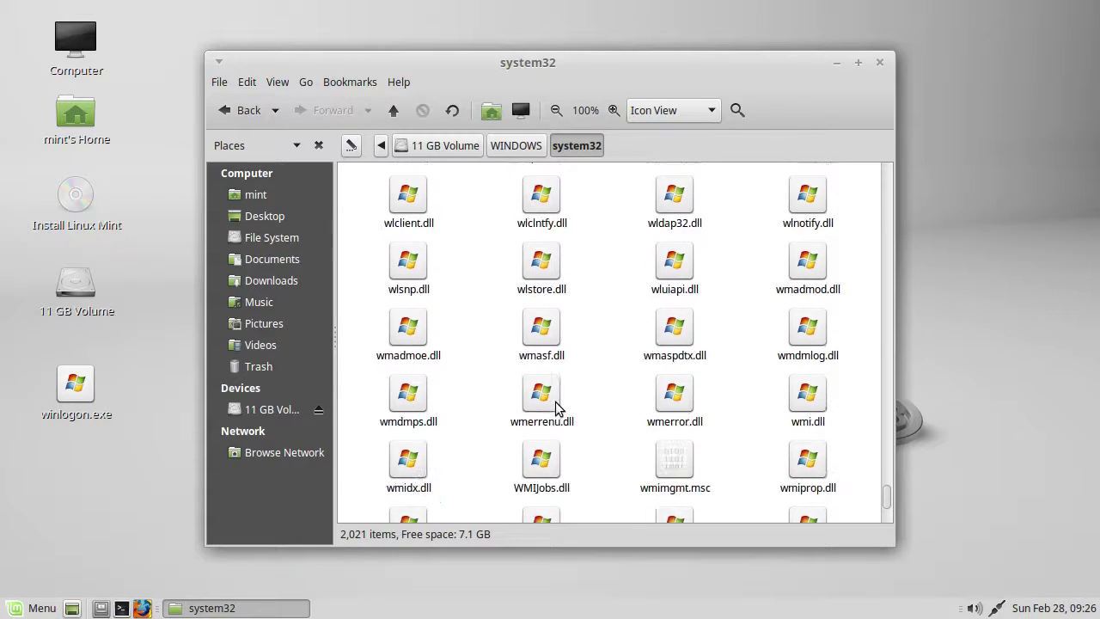
scroll(555, 409, "down", 5)
scroll(554, 410, "up", 12)
scroll(554, 409, "up", 4)
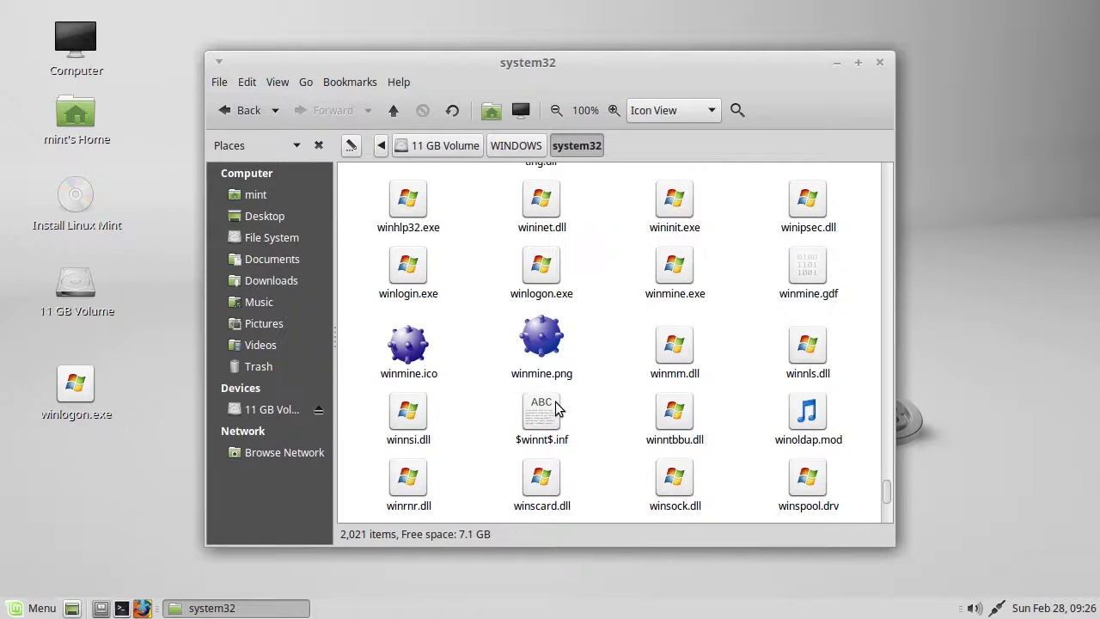
scroll(554, 409, "up", 1)
left_click(541, 319)
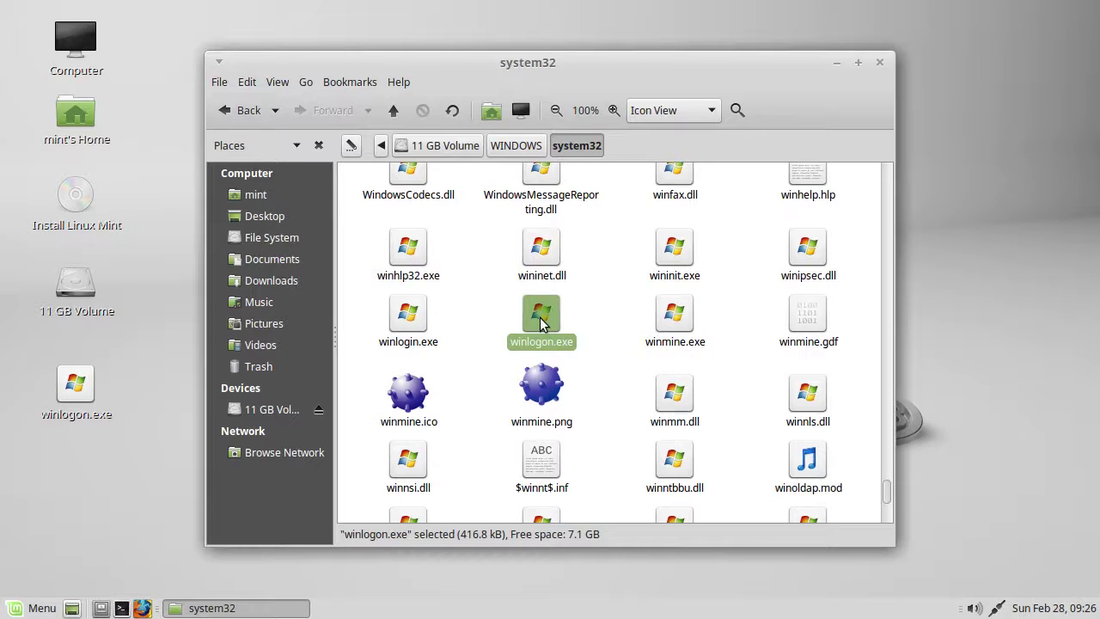
right_click(541, 320)
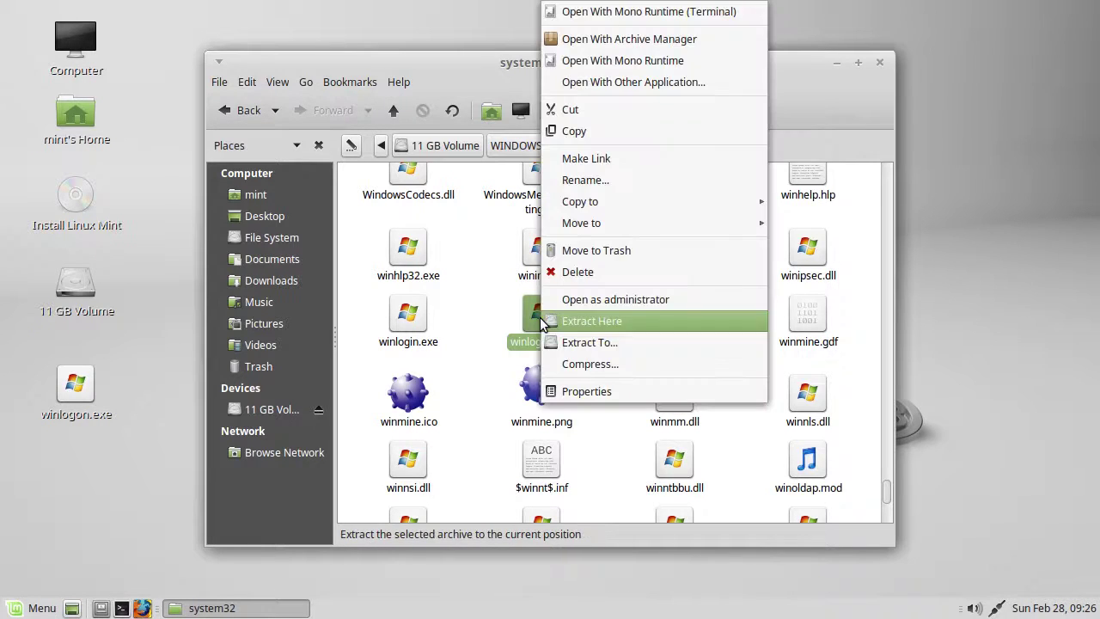
left_click(612, 179)
key("Right")
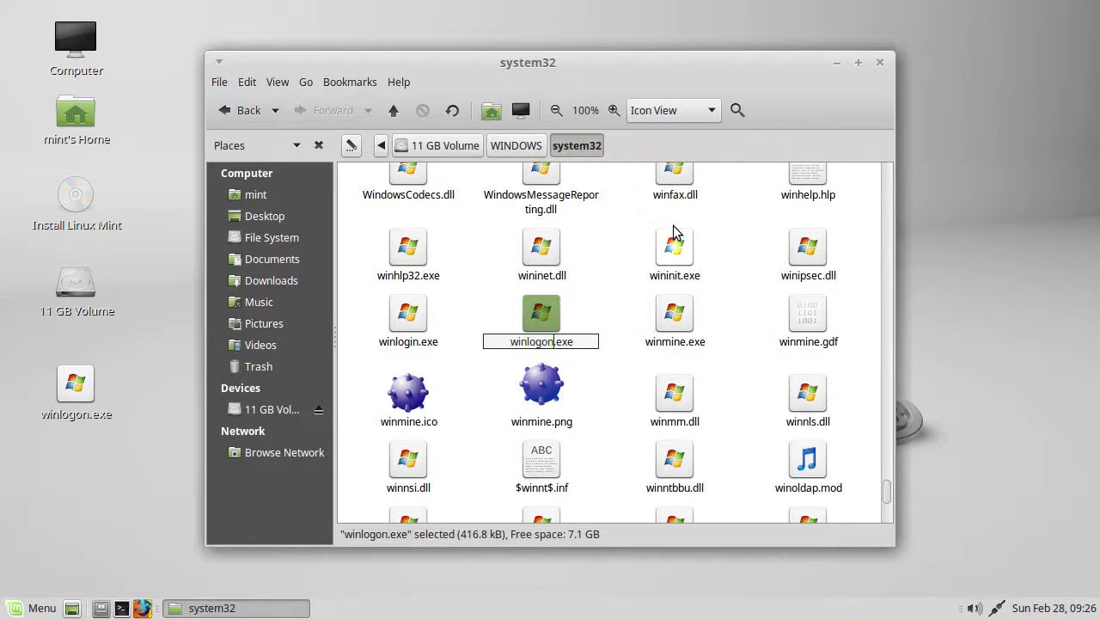
key("BackSpace")
key("BackSpace")
key("BackSpace")
type("bak")
key("BackSpace")
key("BackSpace")
key("BackSpace")
key("BackSpace")
type(".exe.bak")
key("Return")
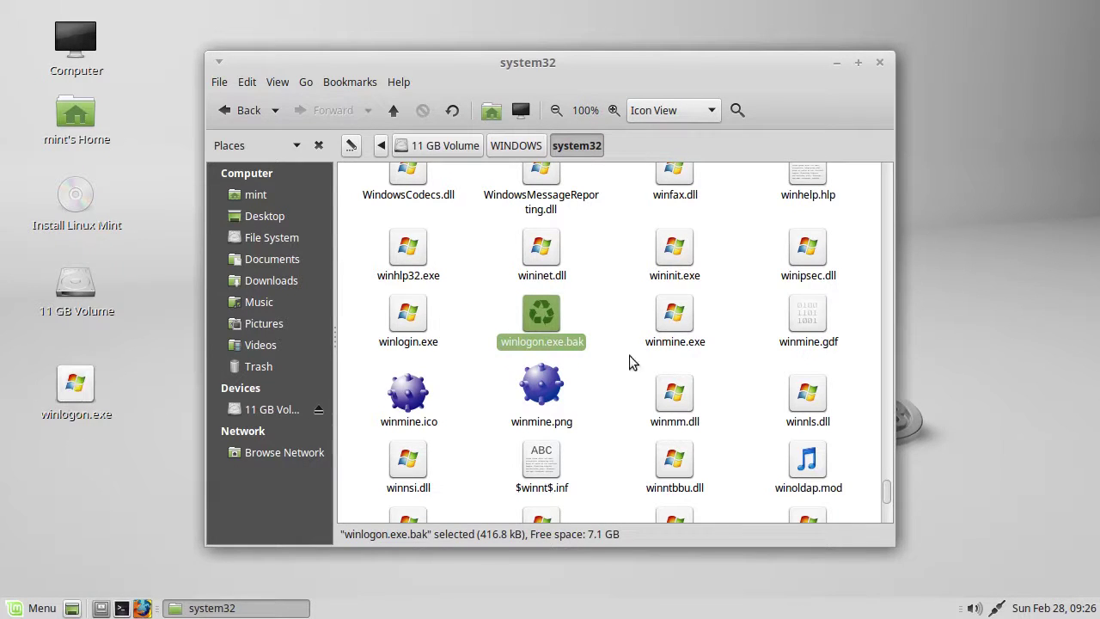
Copy winlogon.exe from the Linux Mint desktop into the system32 folder
left_click(592, 322)
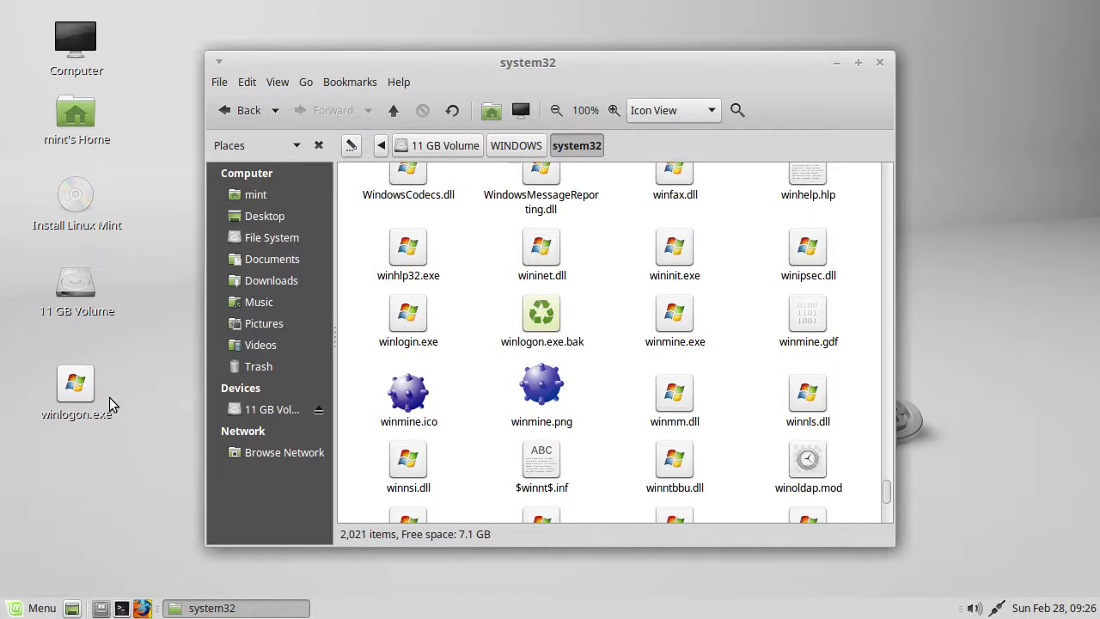
left_click_drag(82, 393, 478, 356)
left_click(478, 355)
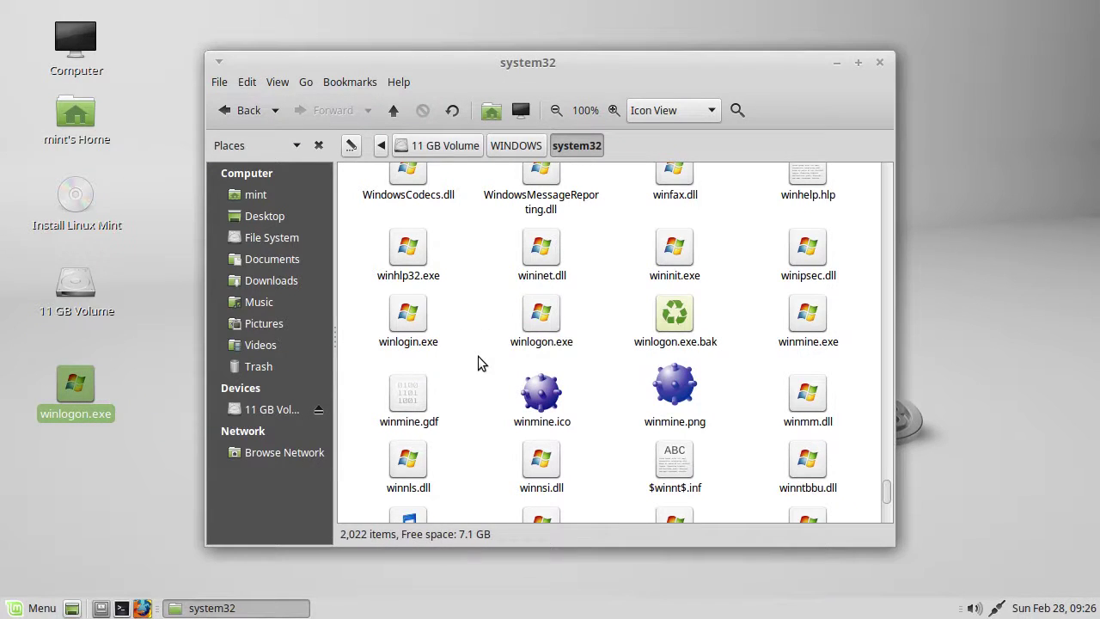
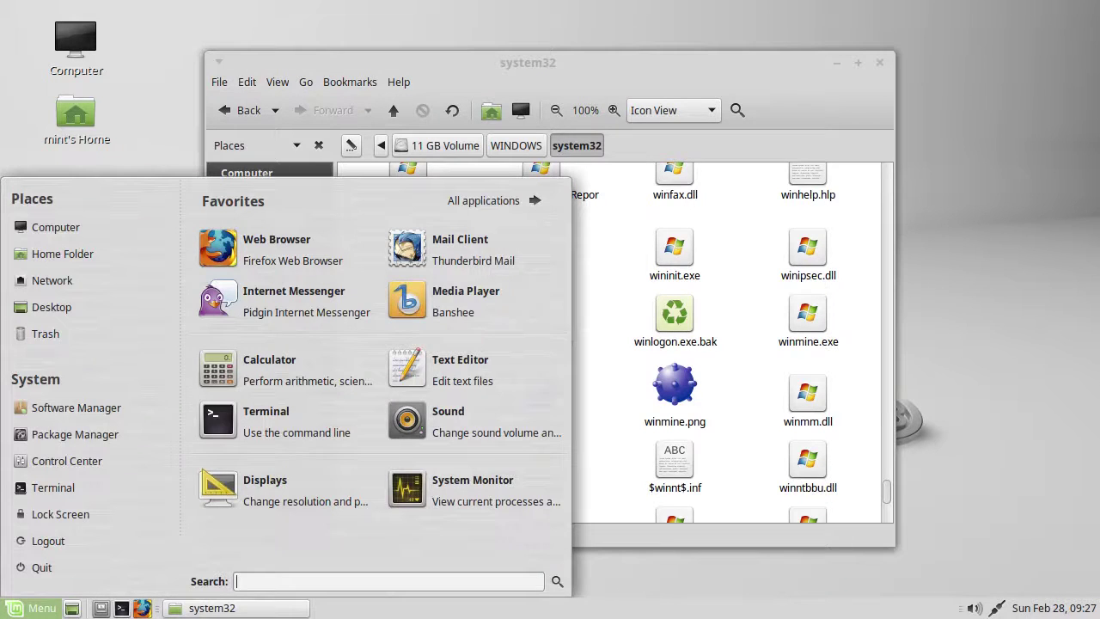
Restart the Linux Mint live session and reset the virtual machine to boot into Longhorn
left_click(89, 567)
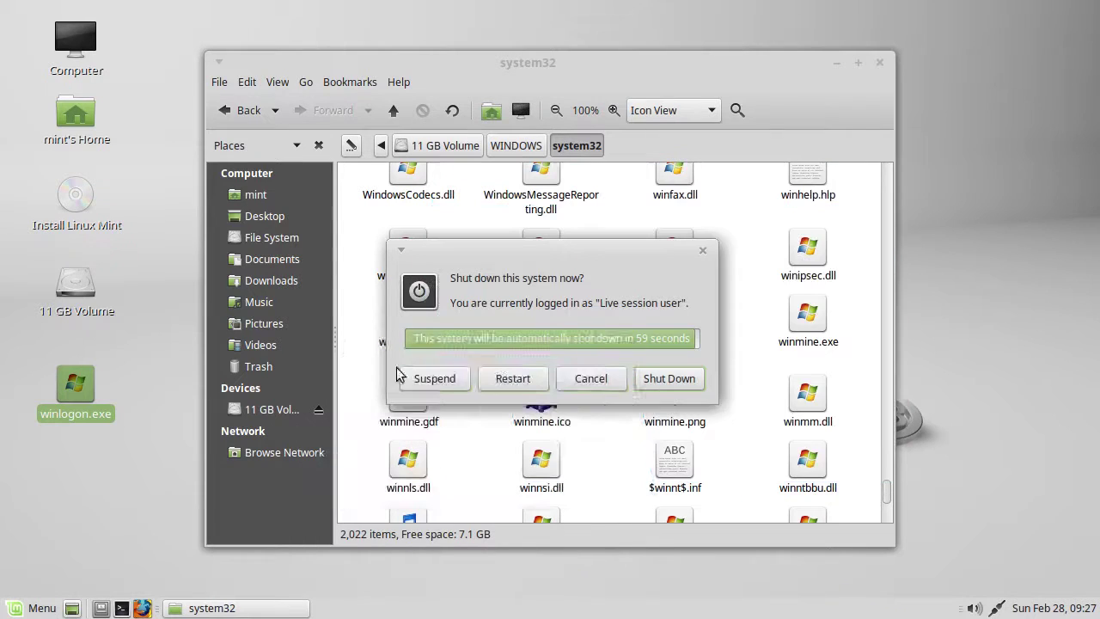
left_click(513, 378)
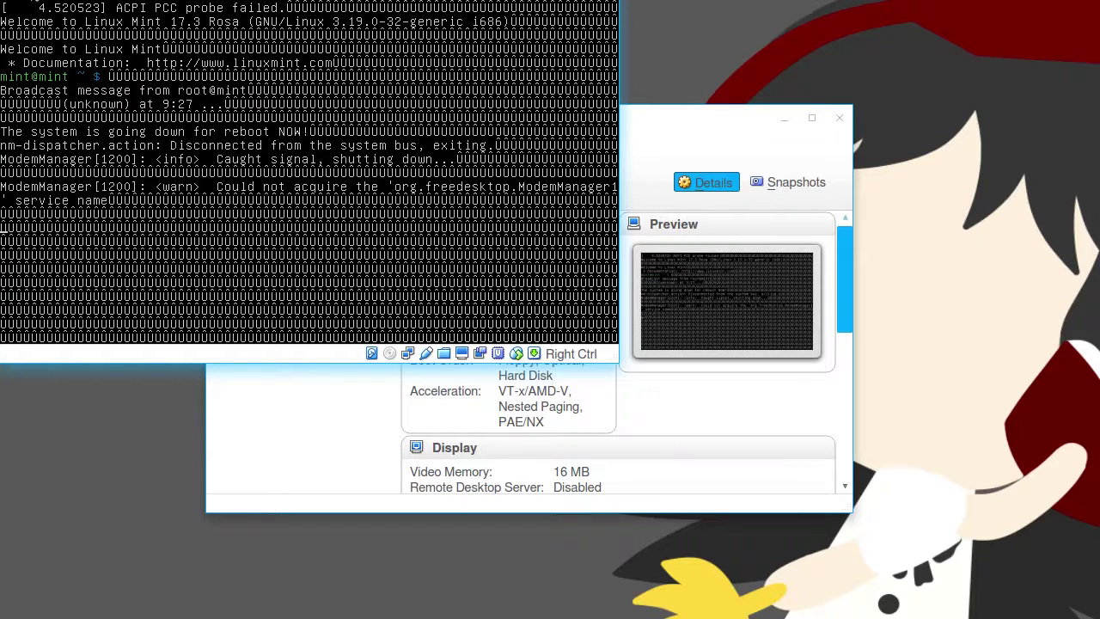
key("ctrl+Home")
key("Right")
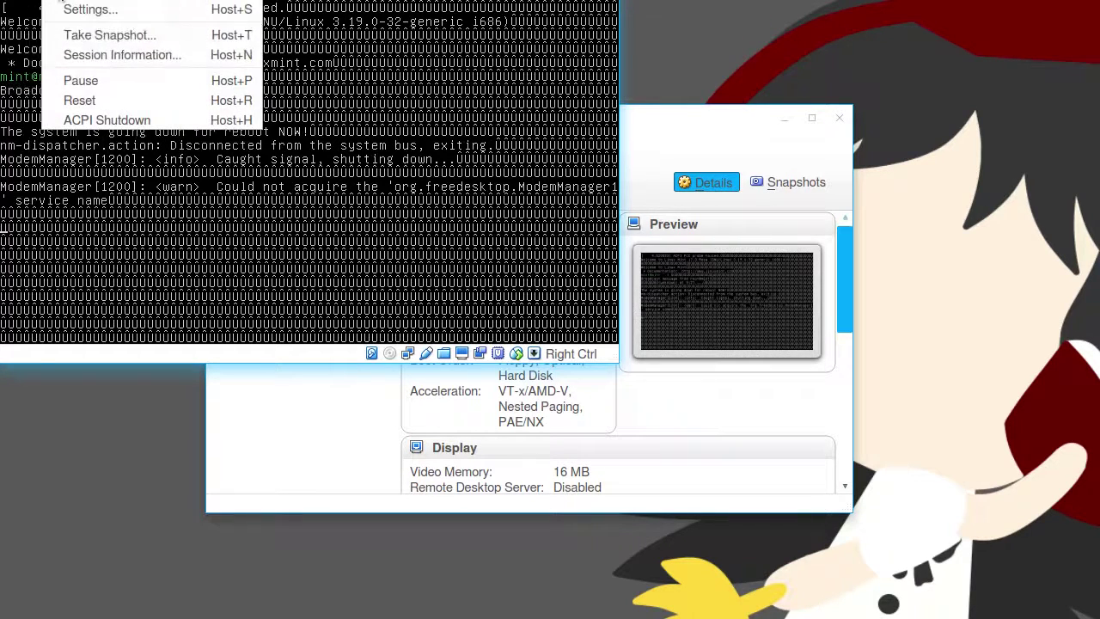
left_click(85, 96)
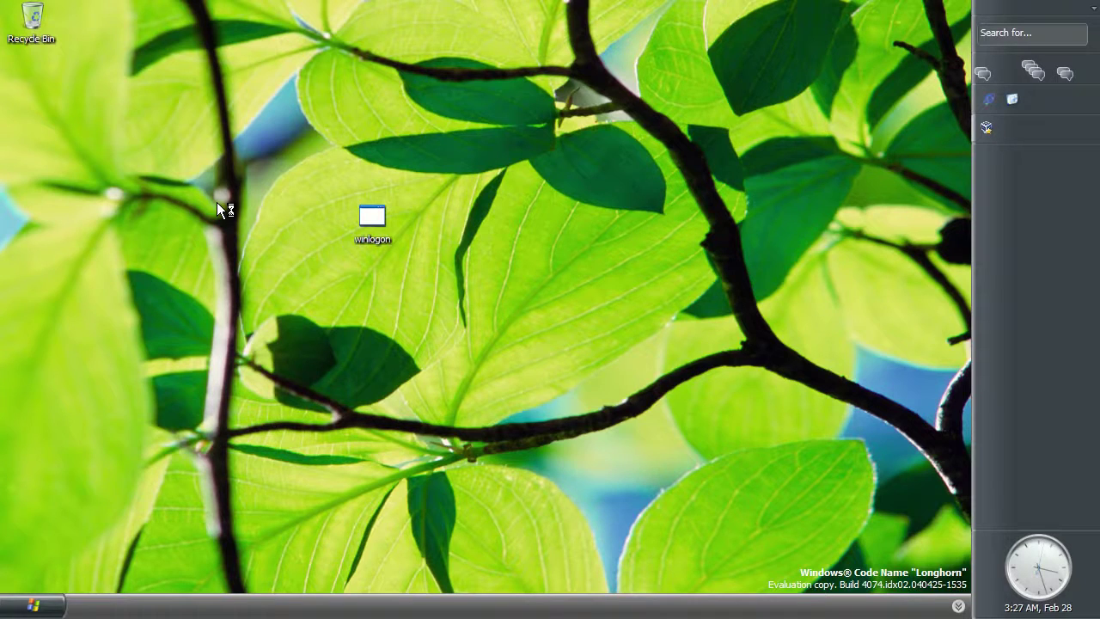
View the properties of the winlogon file on the Longhorn desktop and close the details window
left_click(369, 217)
right_click(367, 217)
left_click(393, 398)
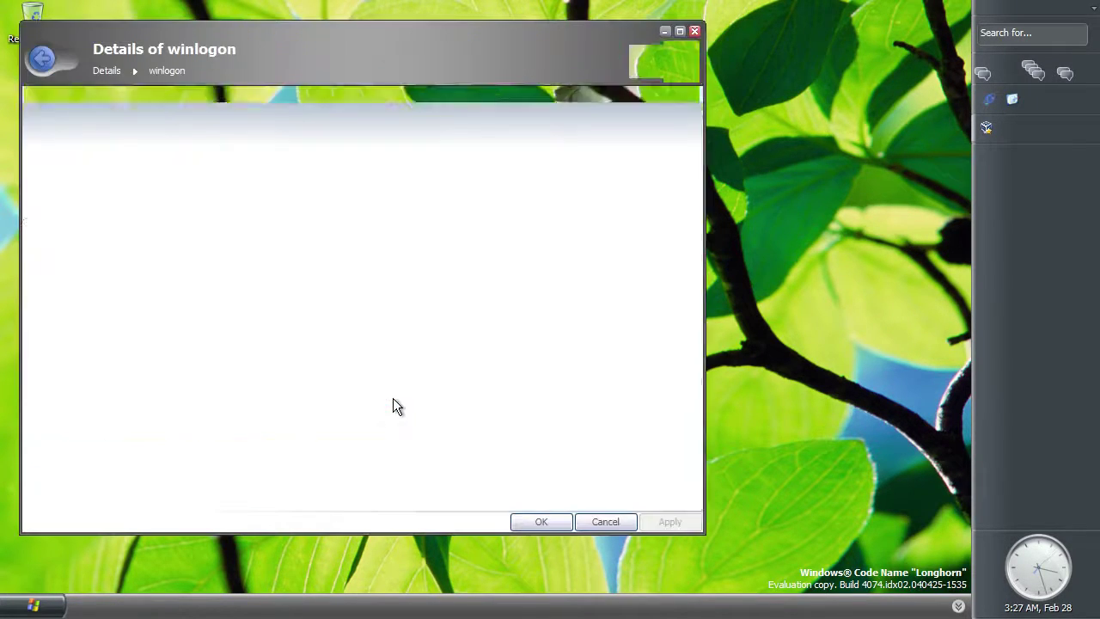
left_click(696, 32)
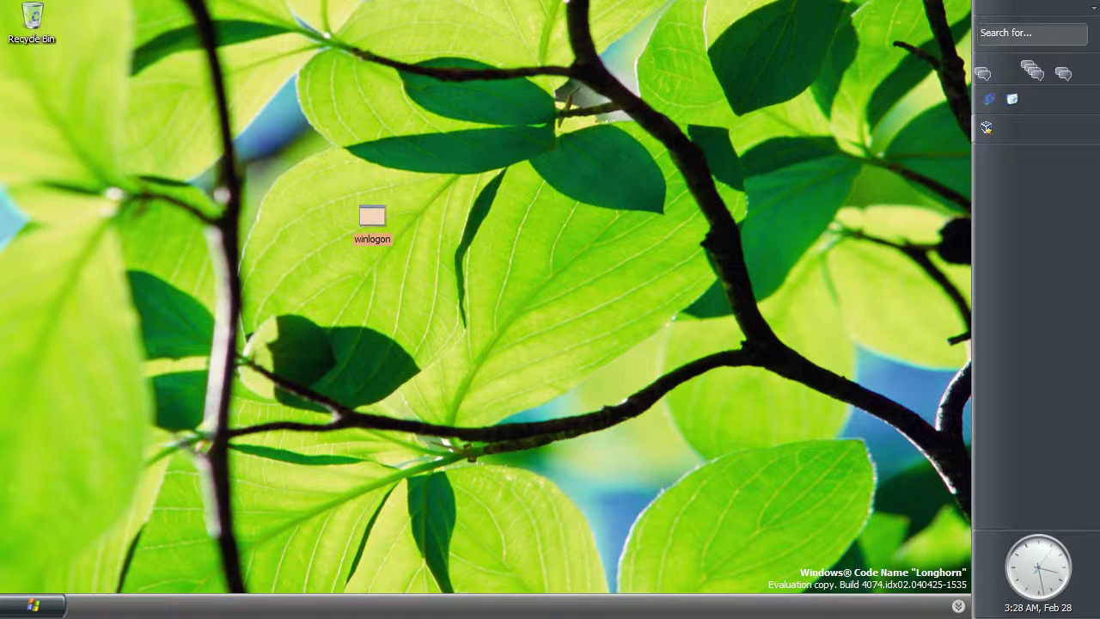
Check the running processes in Windows Task Manager, sorting them by CPU usage and selecting System Idle Process
key("ctrl+shift+Escape")
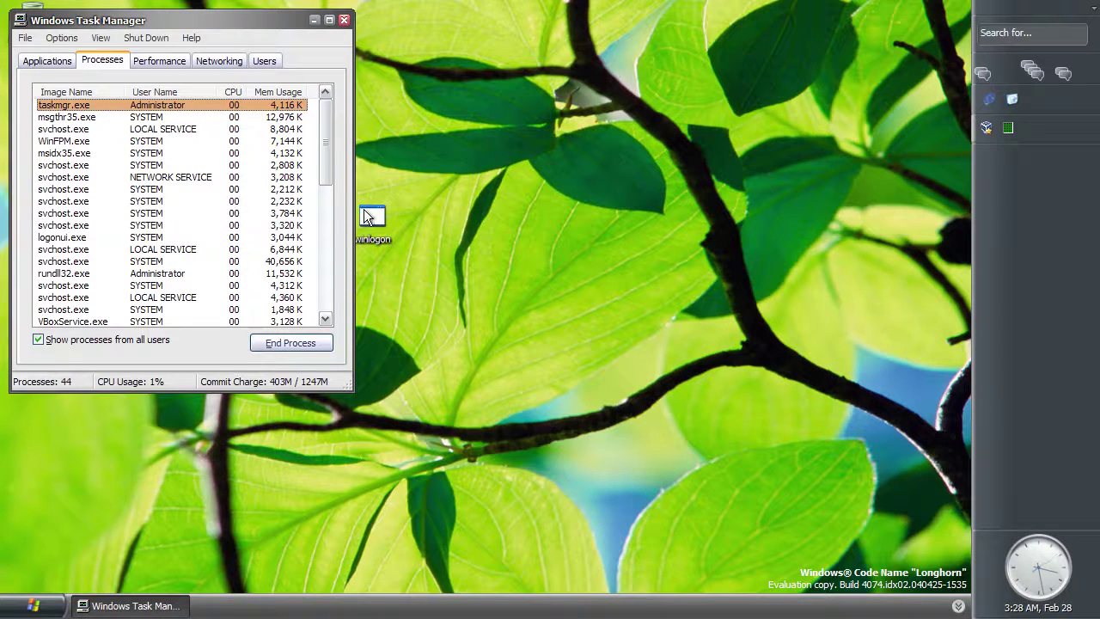
left_click(231, 92)
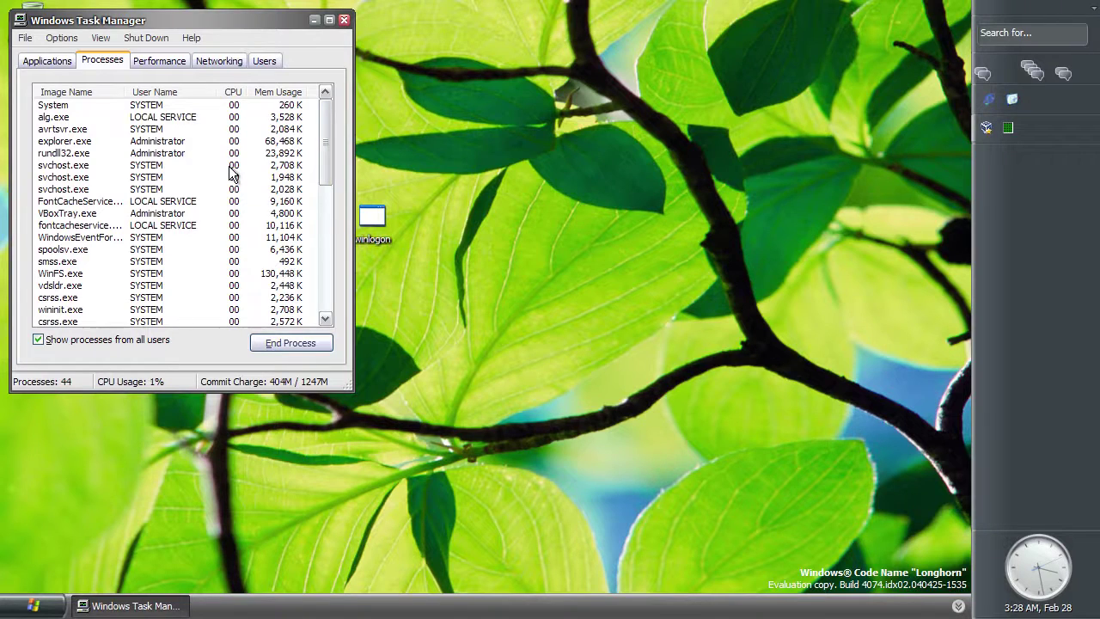
scroll(230, 172, "down", 9)
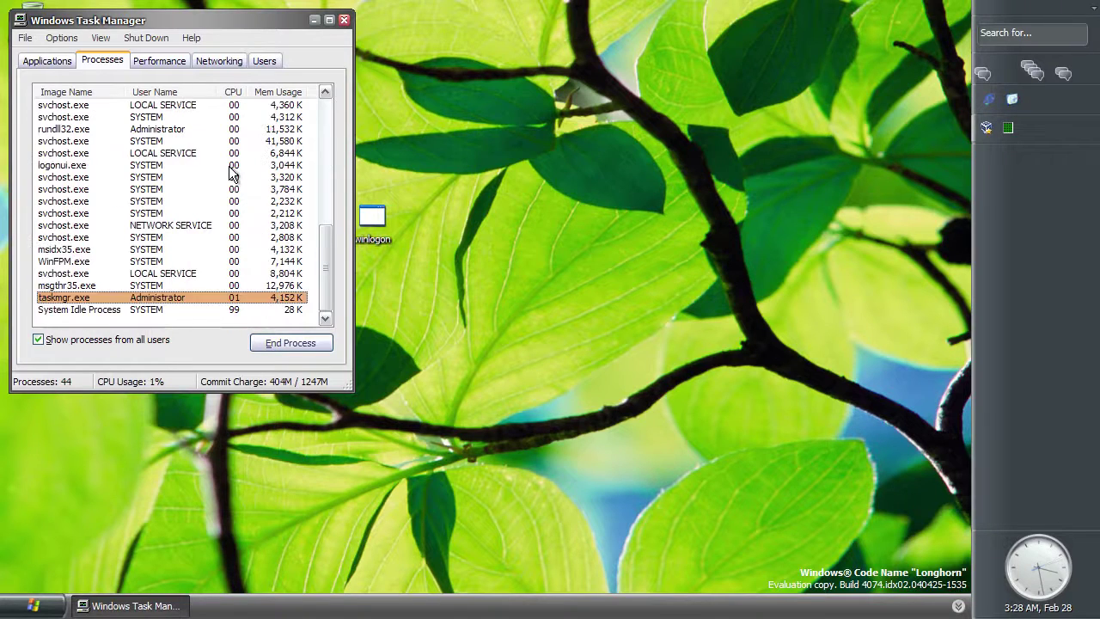
left_click(193, 310)
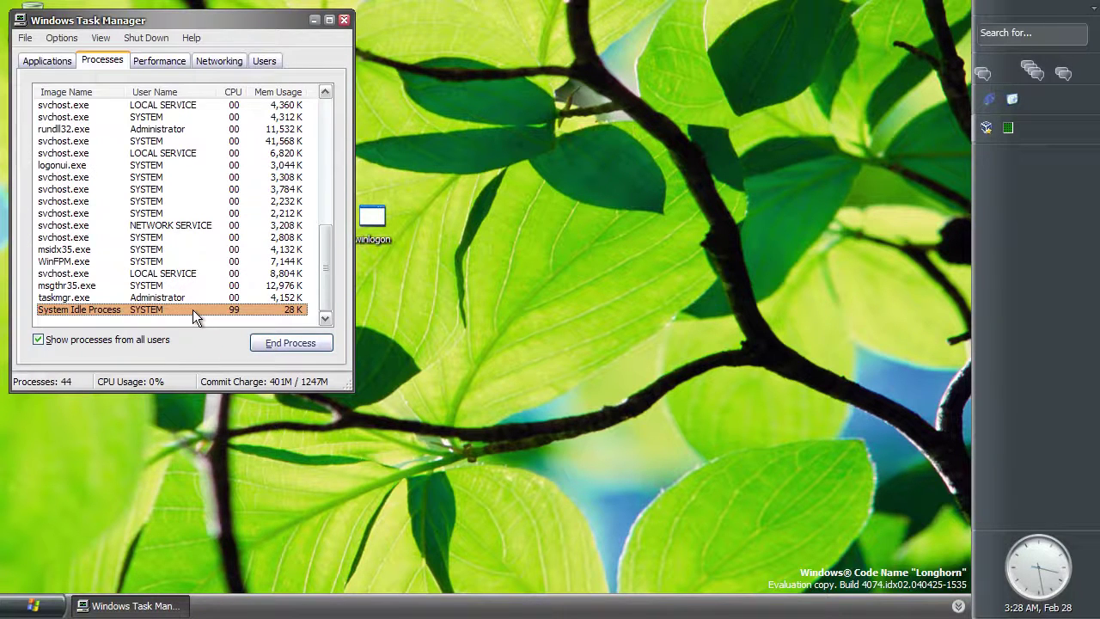
Close Windows Task Manager and move the winlogon file from the desktop to the Recycle Bin
scroll(243, 241, "up", 8)
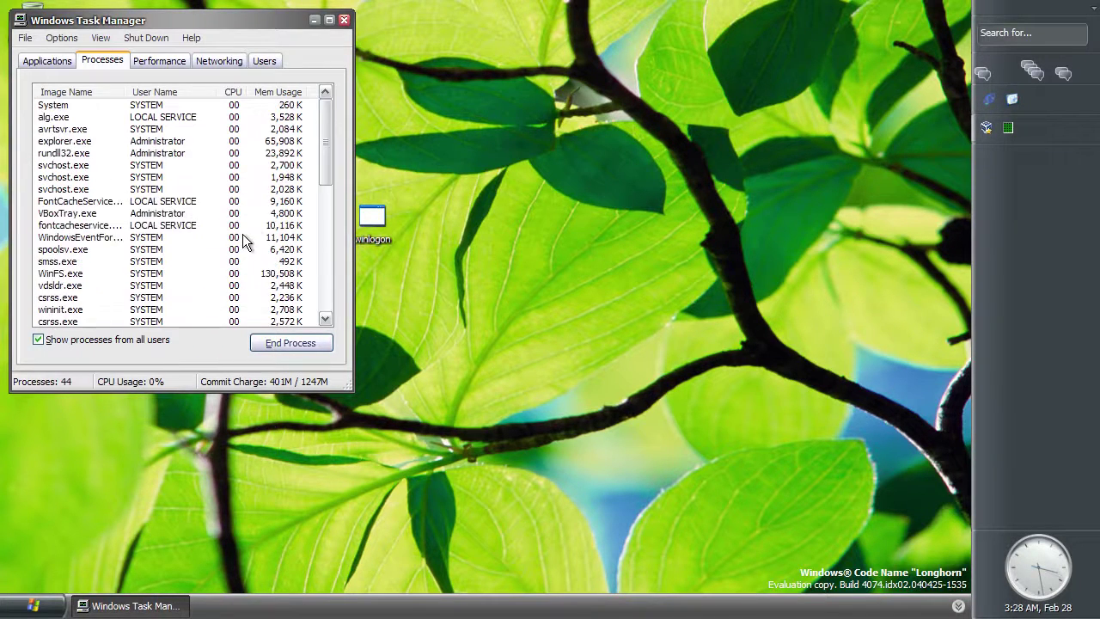
left_click(346, 20)
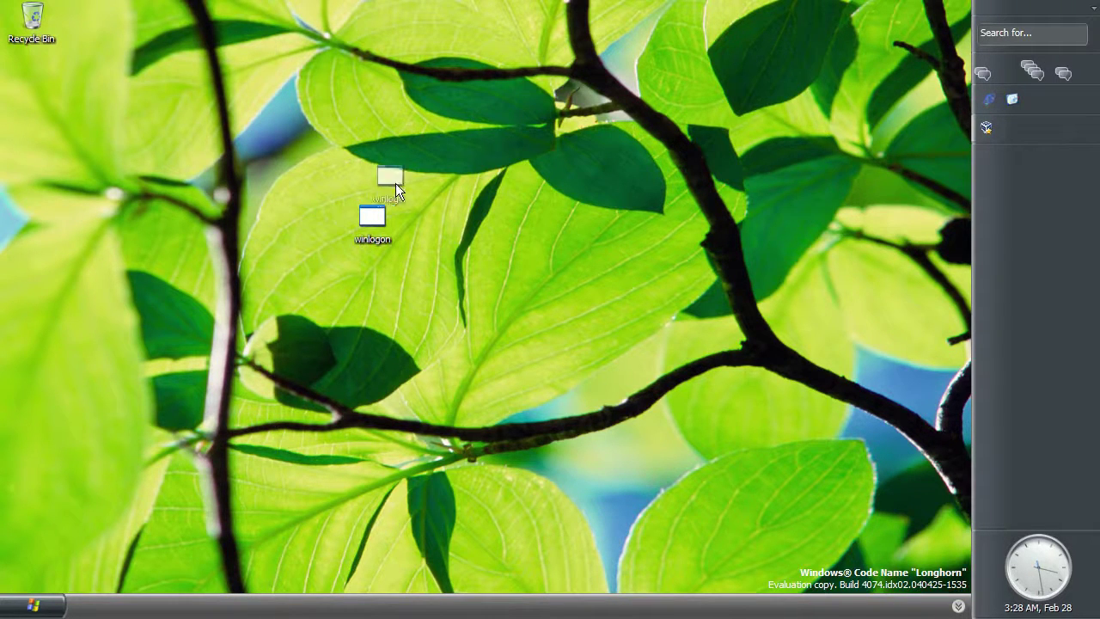
left_click_drag(319, 303, 36, 33)
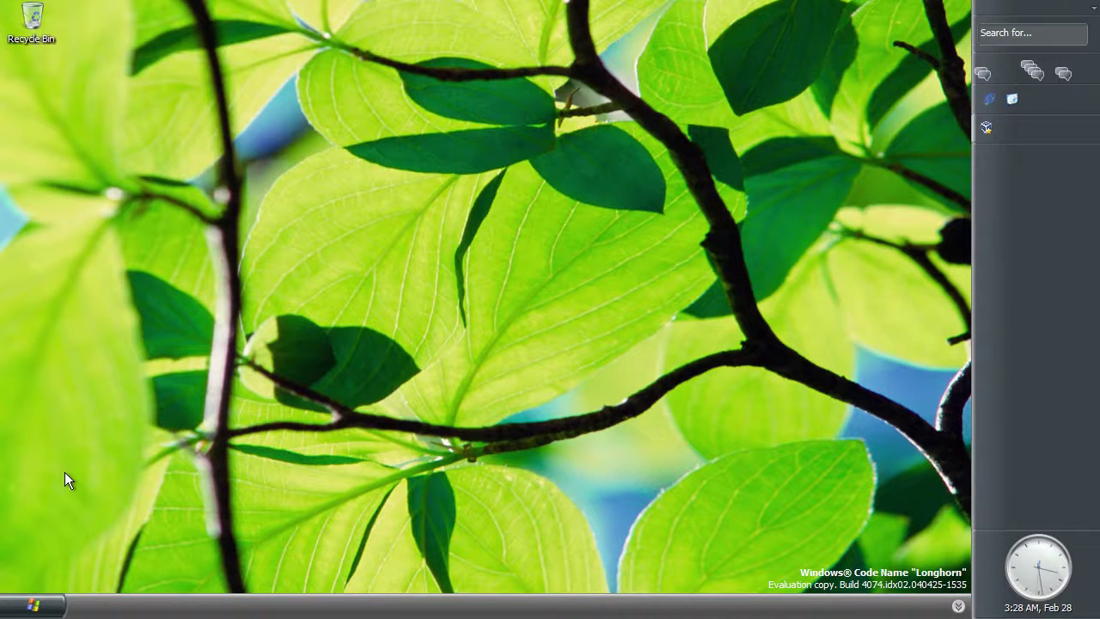
left_click_drag(569, 225, 271, 335)
Open the Longhorn 4074 stuff folder inside Useful Files on the 'Data on vboxsrv' share and locate the Firefox Setup 44.0.2 installer
left_click(61, 606)
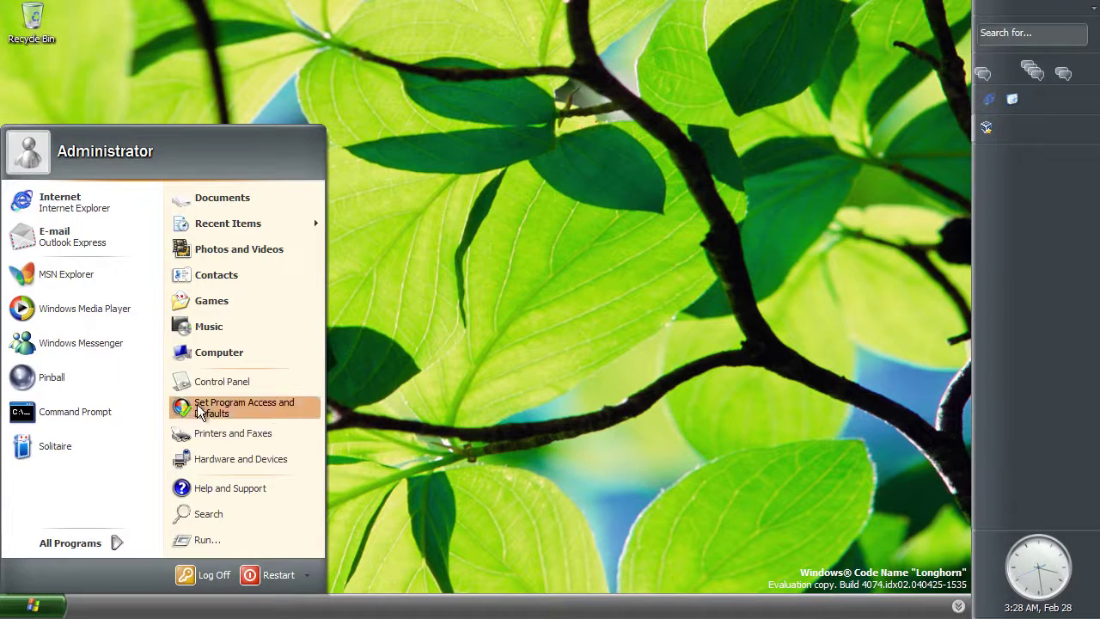
left_click(222, 355)
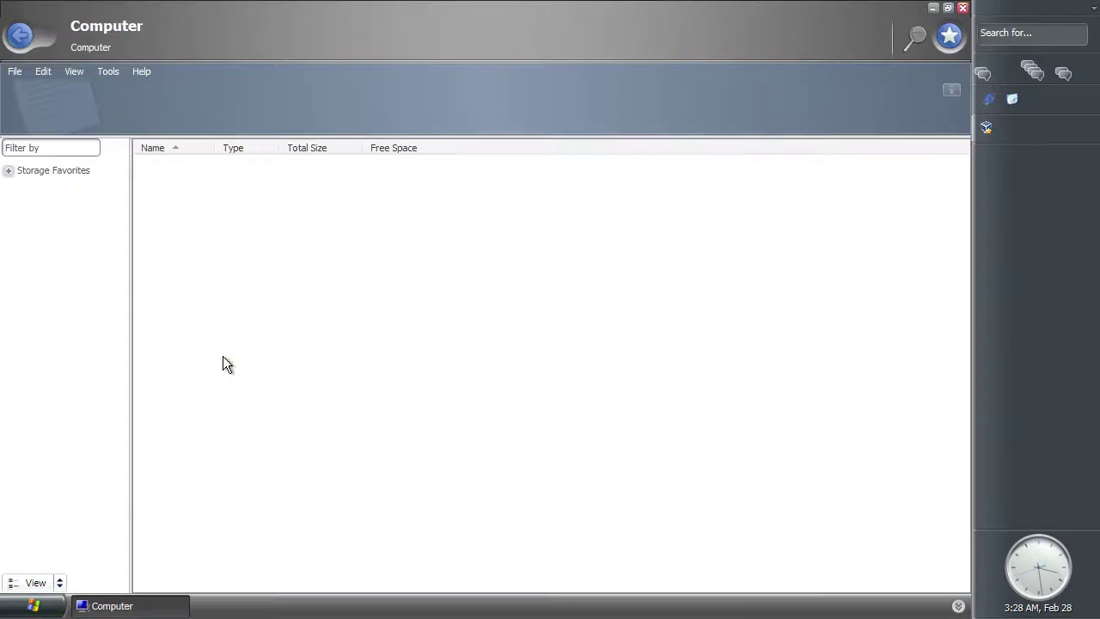
double_click(204, 453)
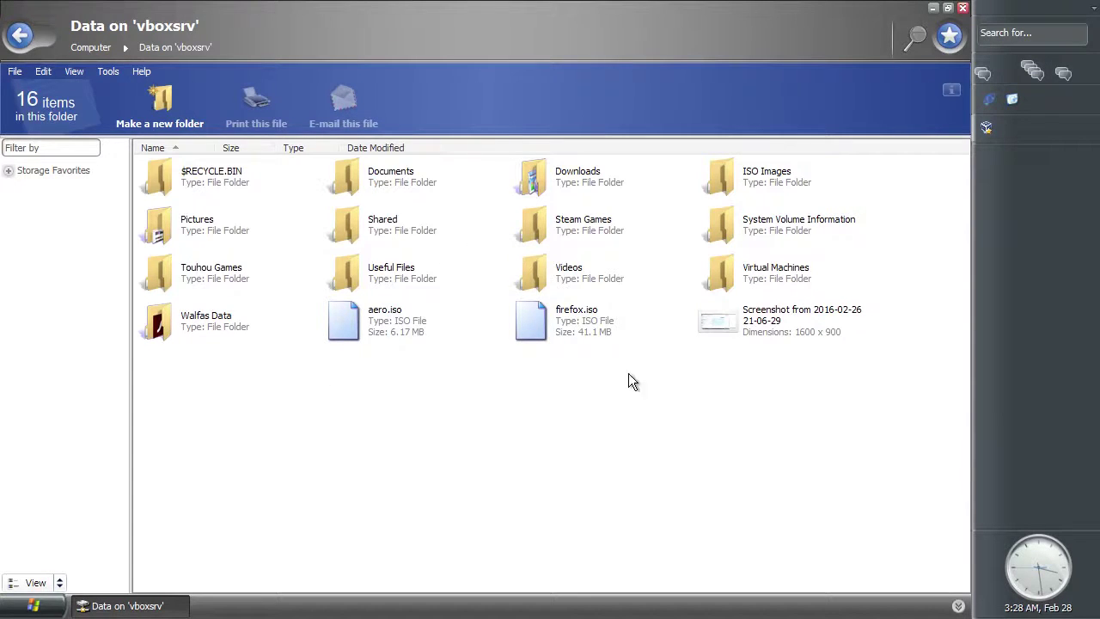
double_click(398, 275)
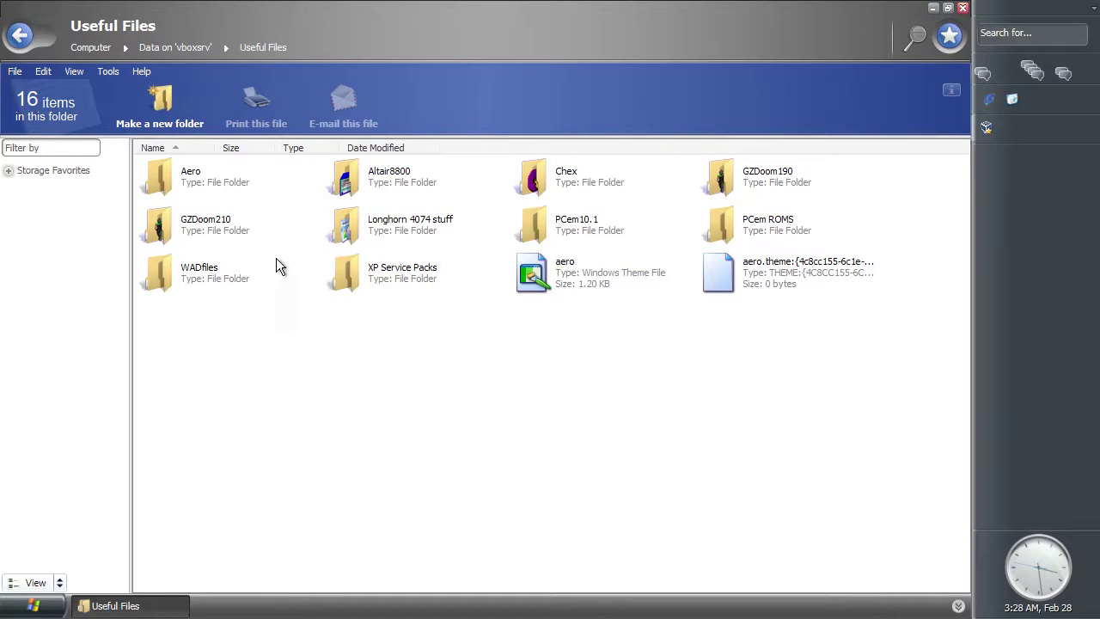
double_click(423, 234)
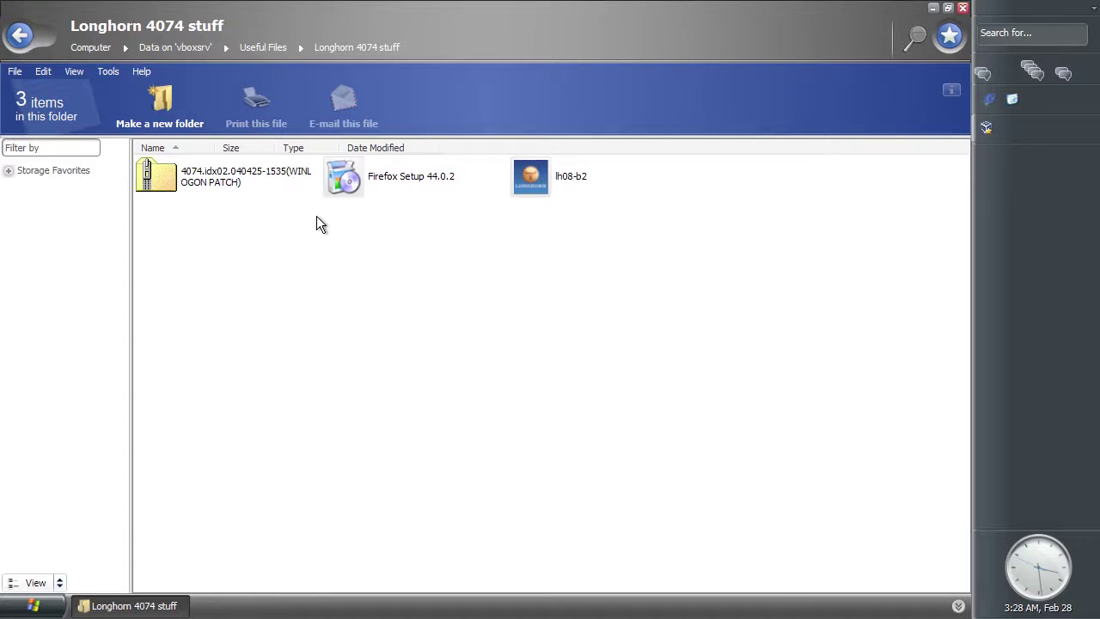
left_click_drag(314, 213, 466, 252)
left_click(375, 176)
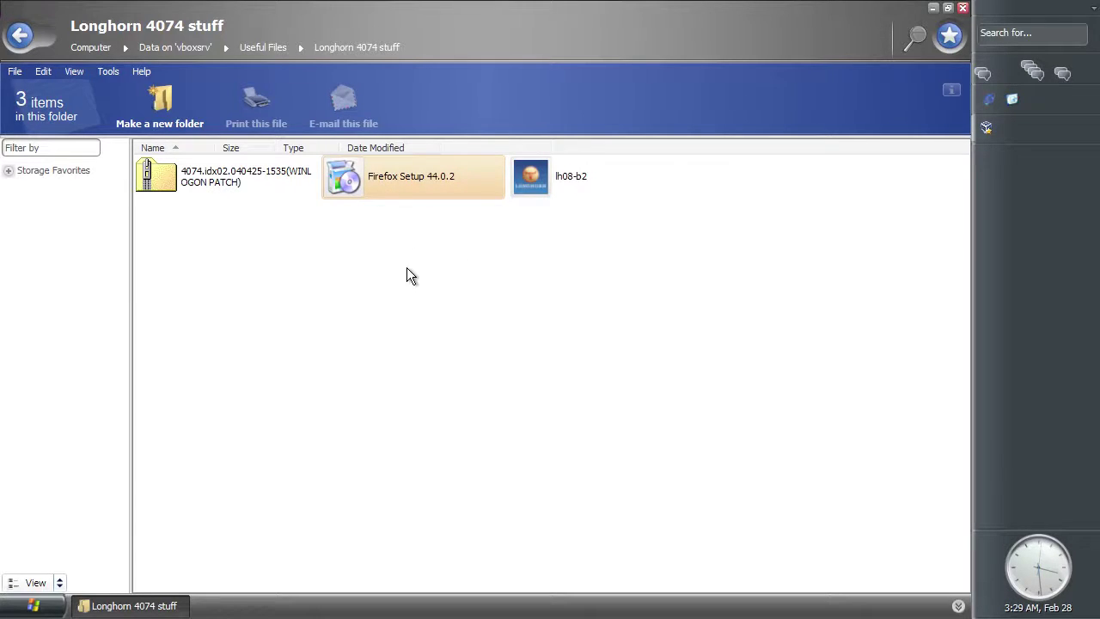
left_click(407, 268)
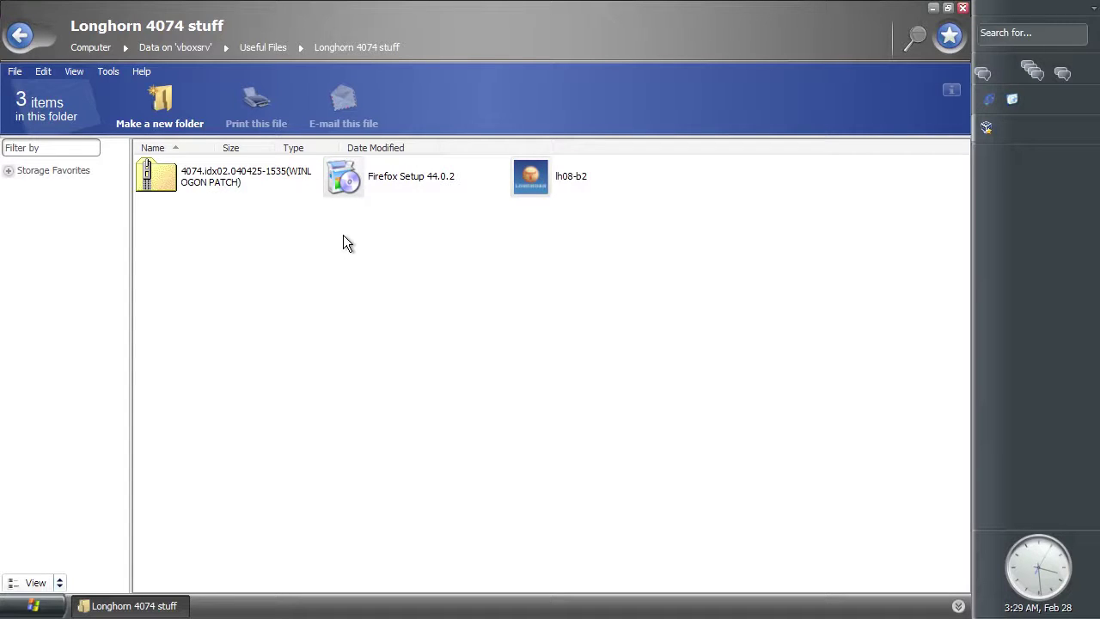
Examine the Firefox installers in the shared drive's Downloads folder, return to the drive root and dismiss the automatic updates notification
left_click(269, 49)
left_click(191, 48)
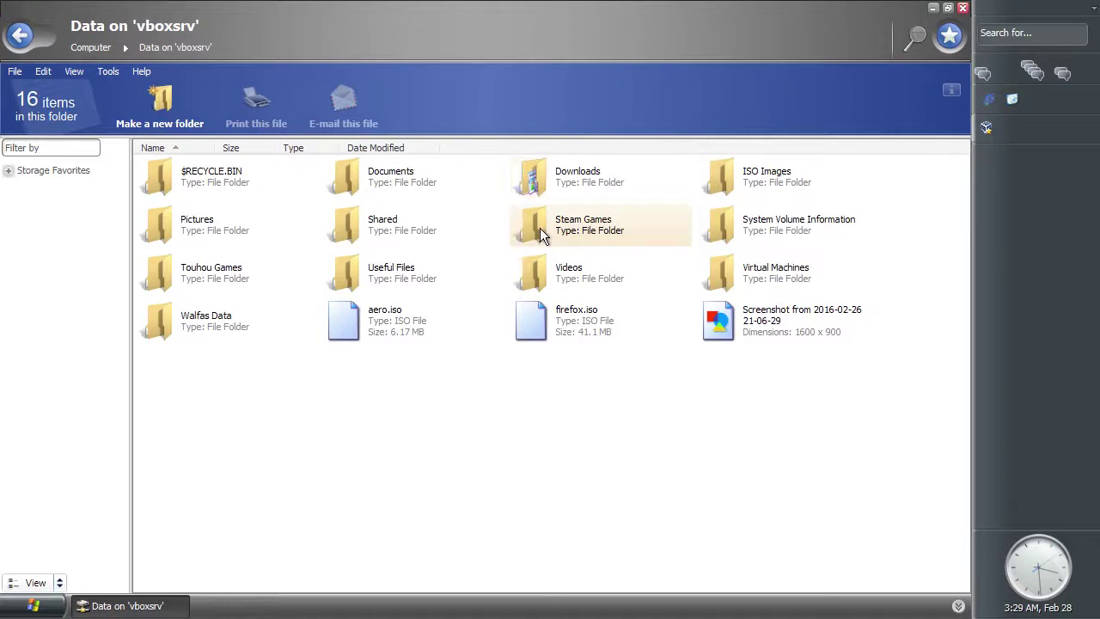
double_click(552, 187)
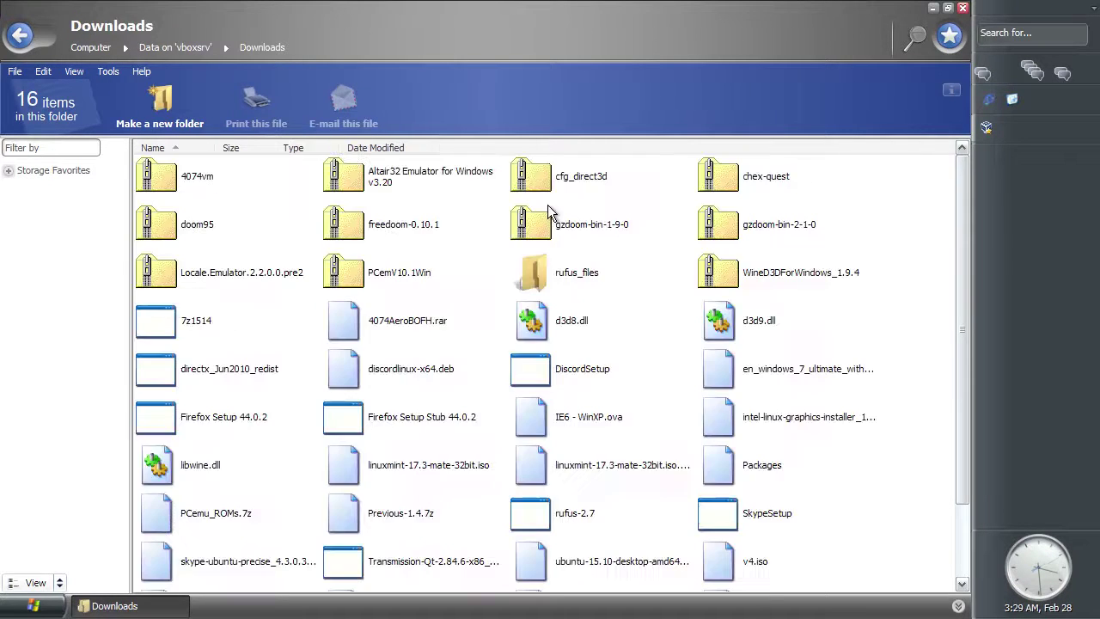
scroll(533, 349, "down", 2)
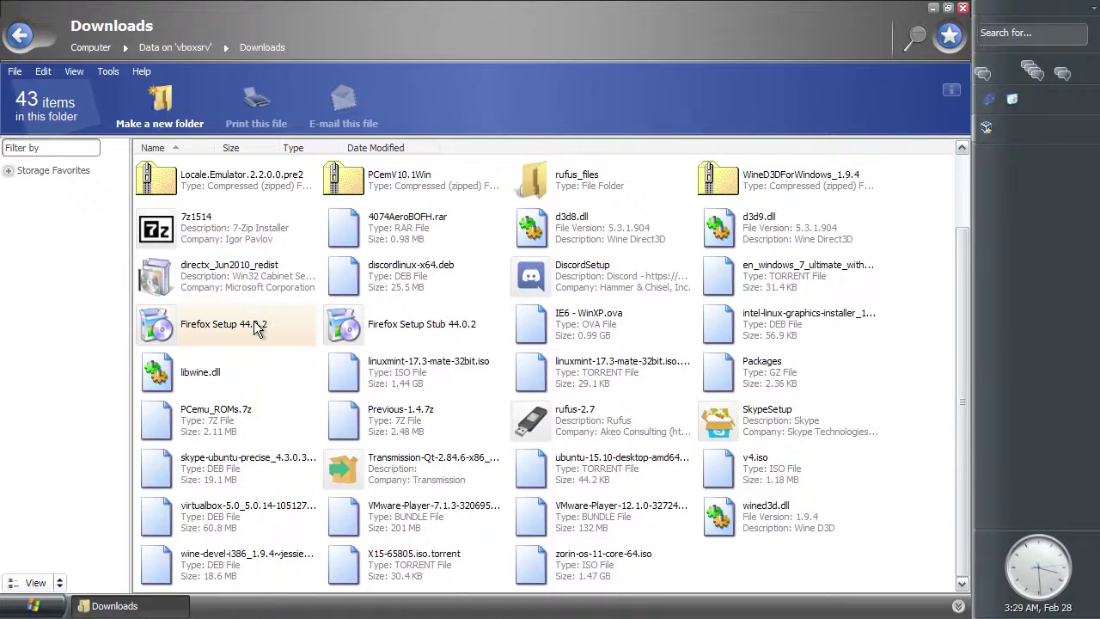
mouse_move(255, 328)
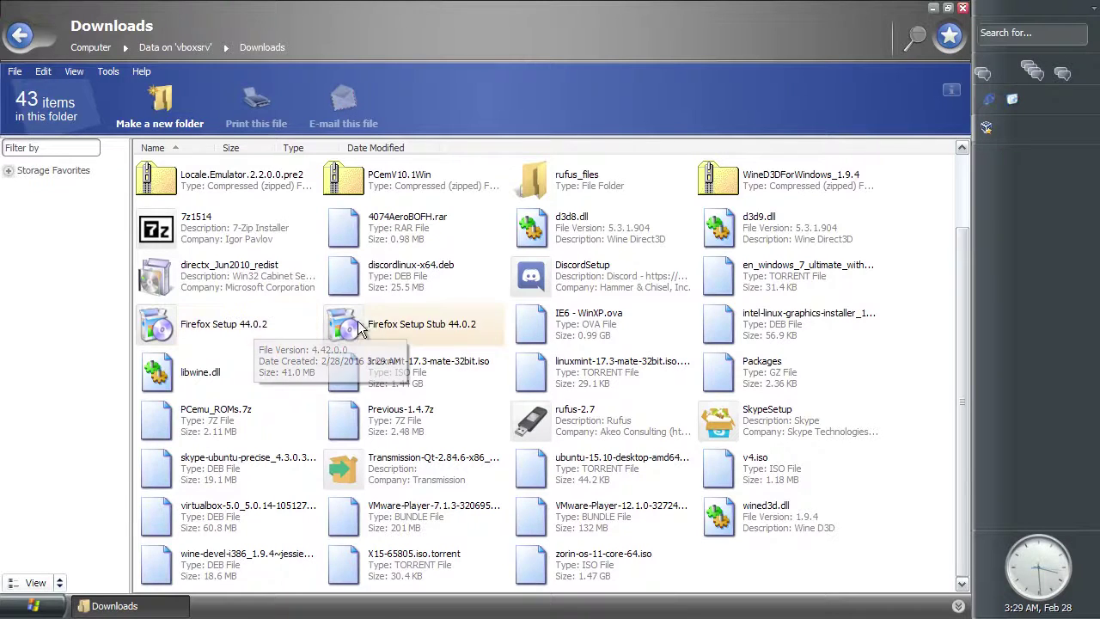
mouse_move(367, 332)
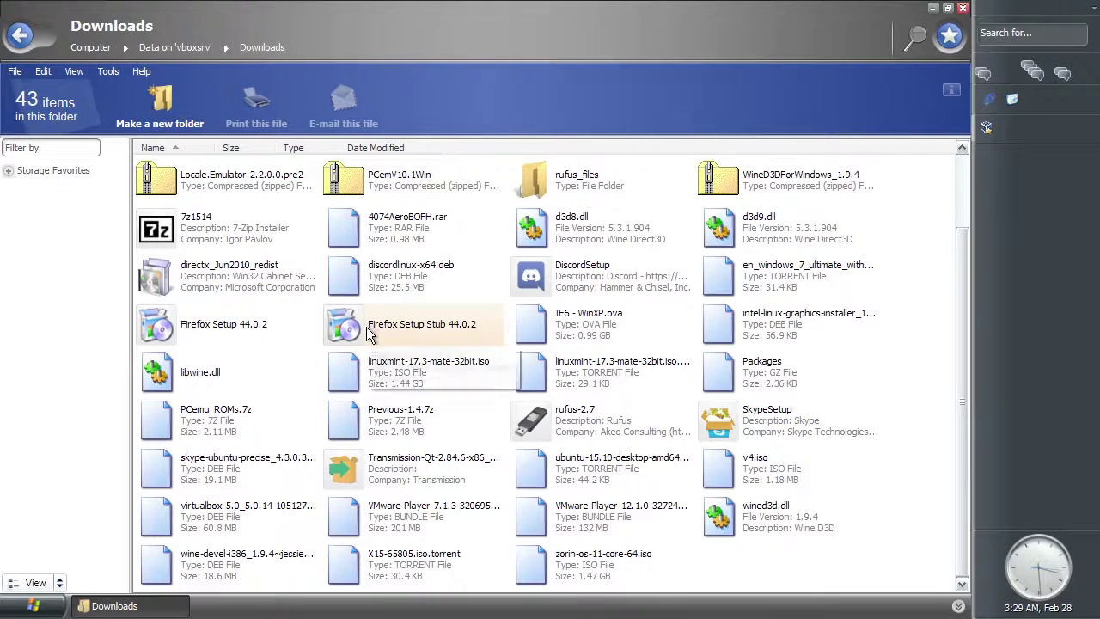
left_click(218, 330)
left_click(410, 337)
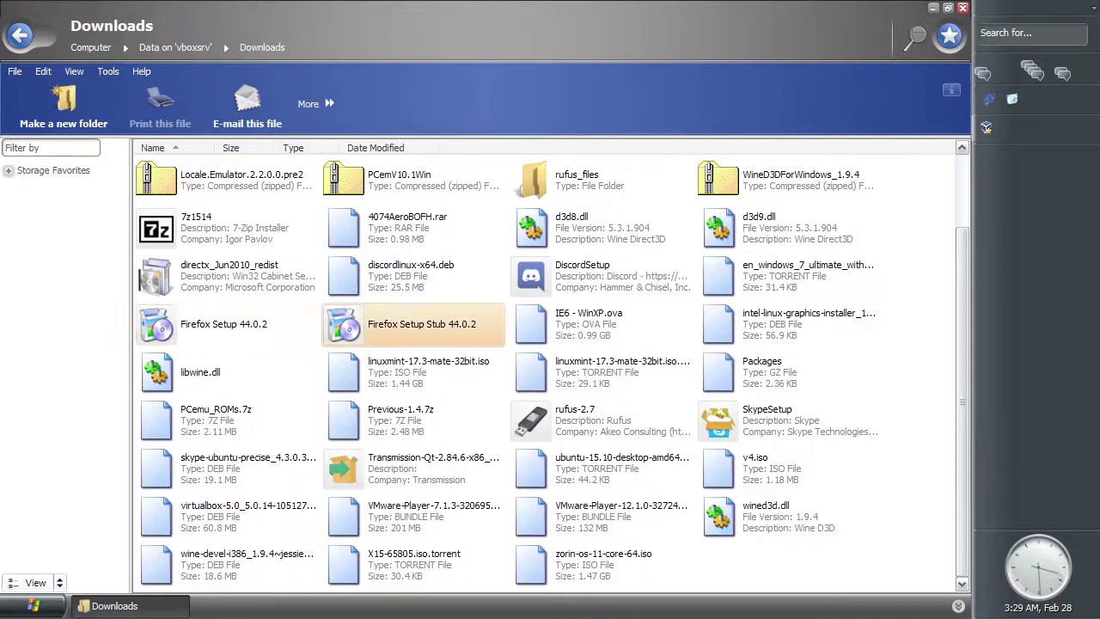
left_click(176, 47)
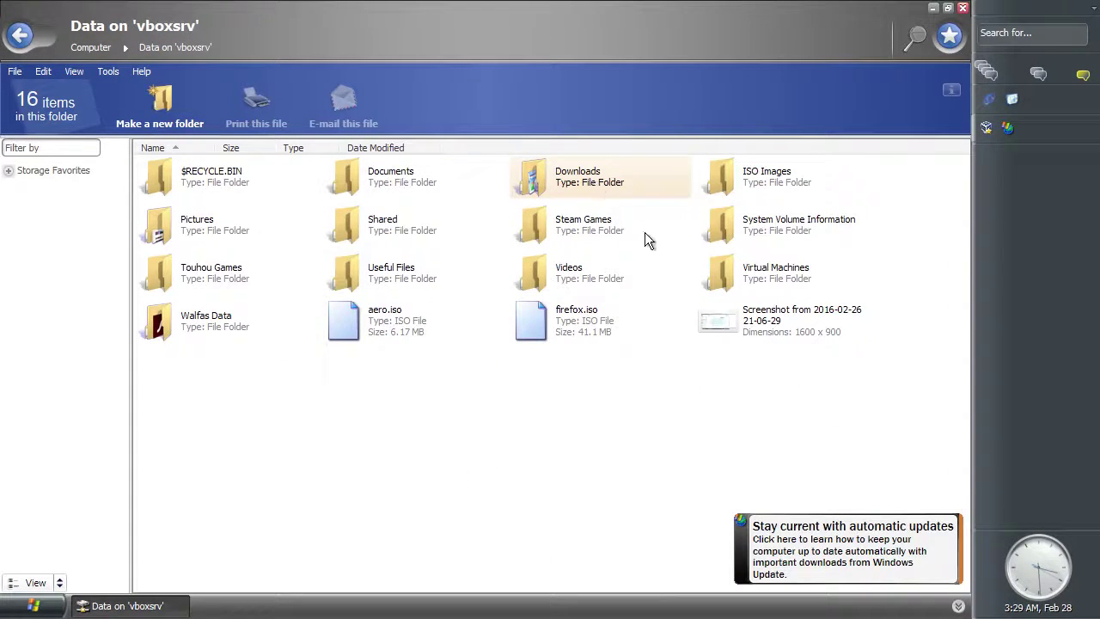
left_click(954, 508)
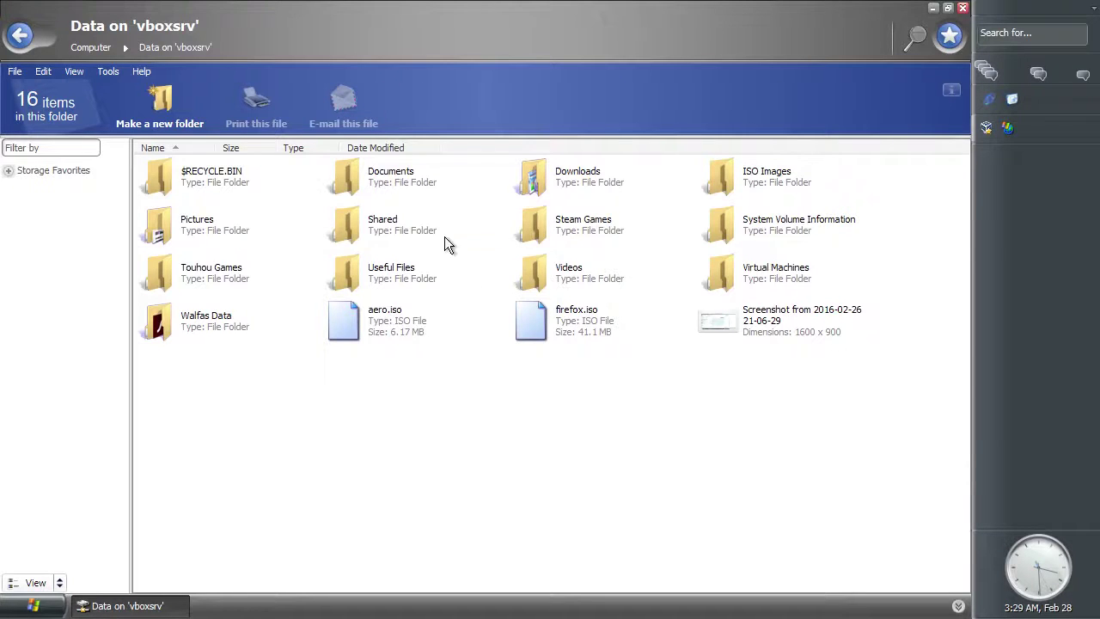
Run Firefox Setup 44.0.2 from the Longhorn 4074 stuff folder in Useful Files and install it with the Standard setup type
double_click(371, 271)
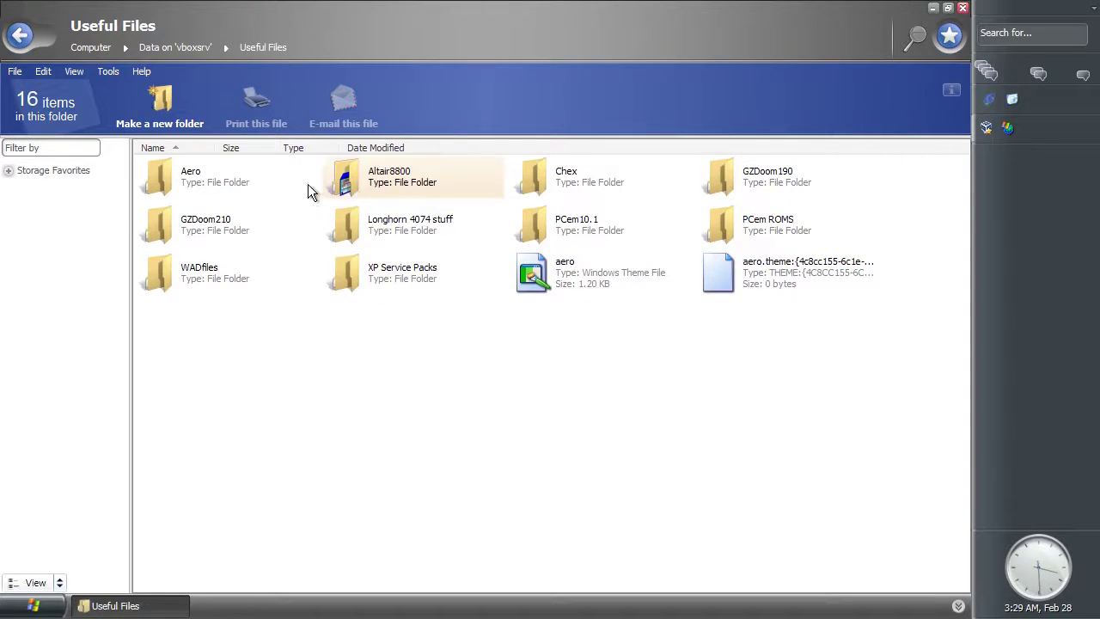
double_click(344, 225)
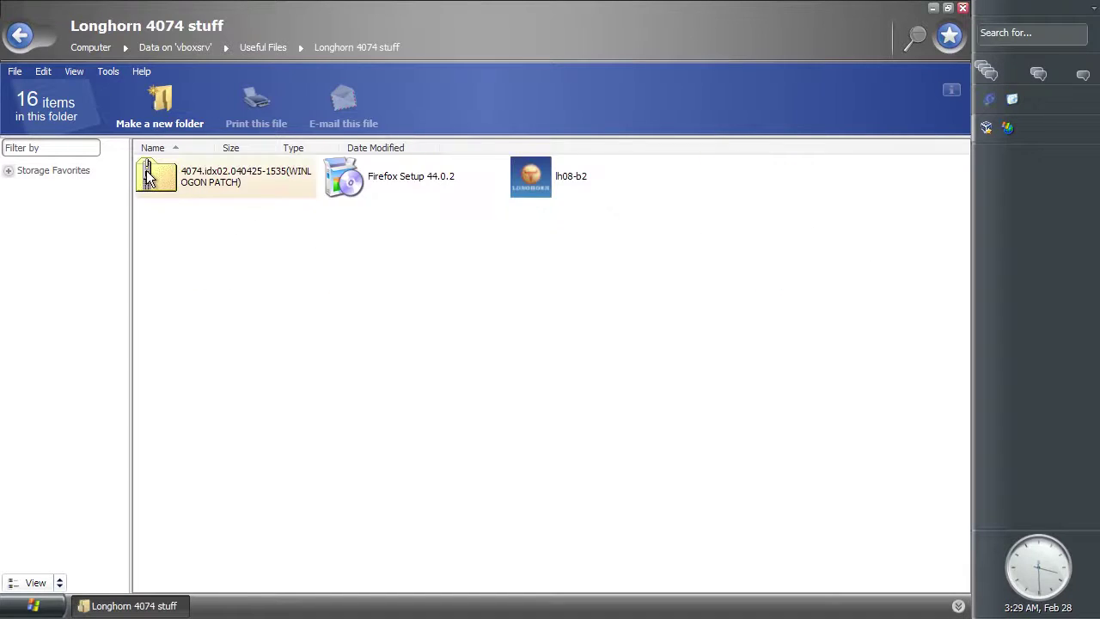
double_click(391, 160)
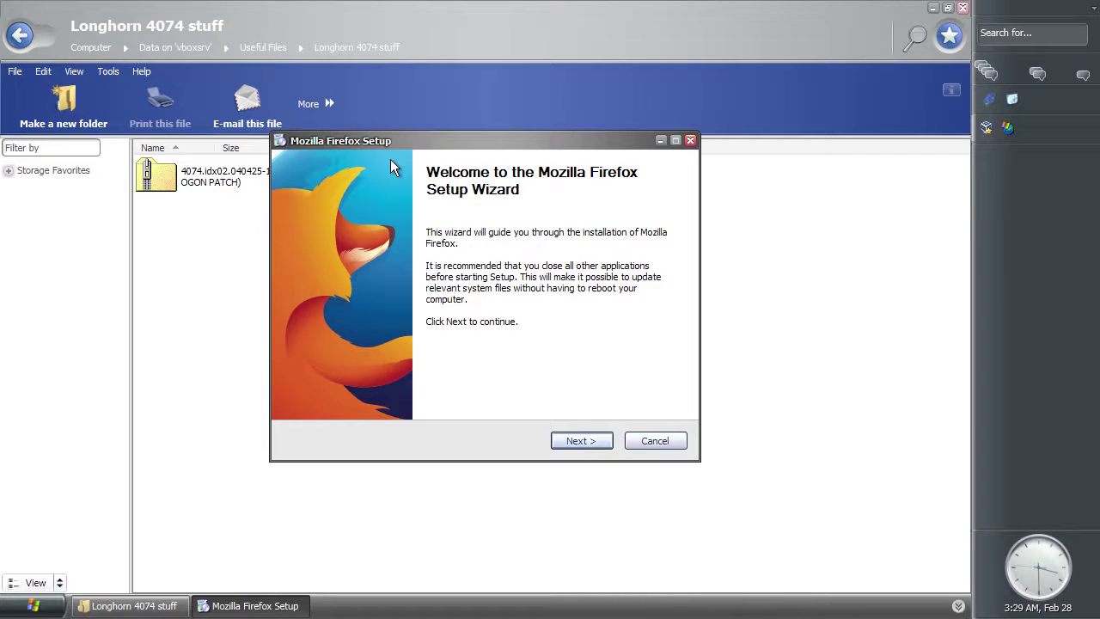
left_click(580, 440)
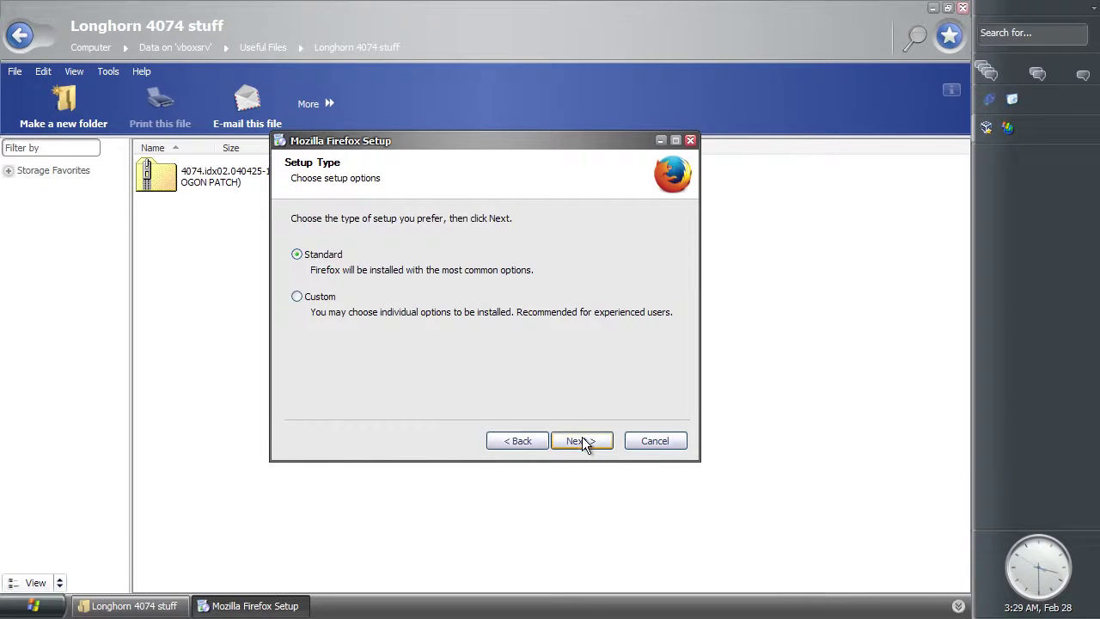
left_click(583, 441)
left_click(584, 442)
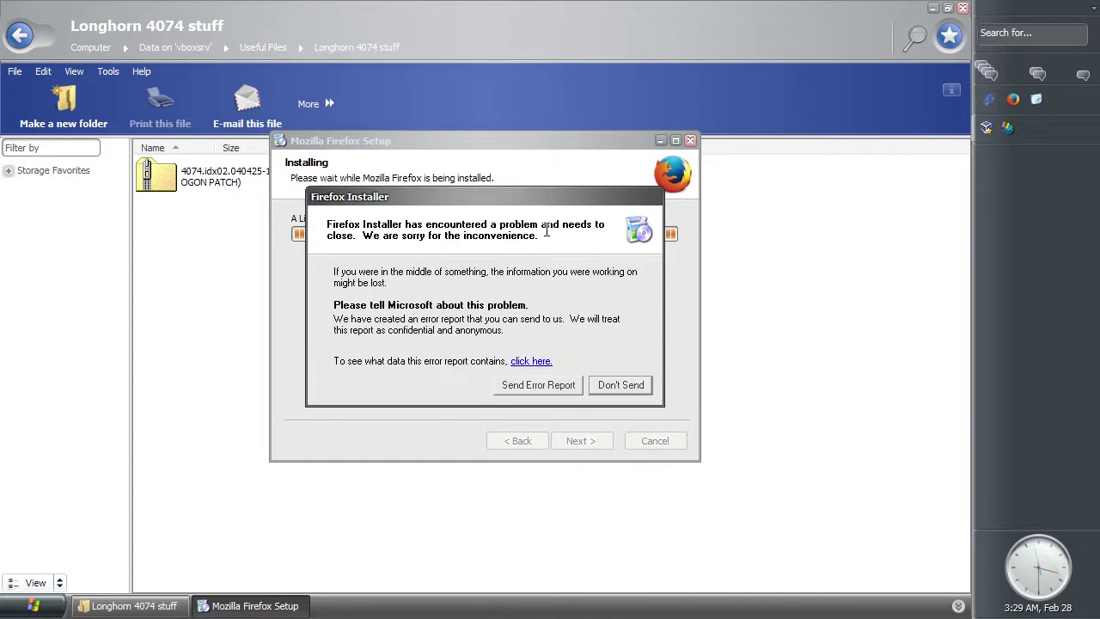
Minimize the folder window, start Mozilla Firefox from its desktop shortcut, and dismiss the installer's error report without sending it
left_click(933, 8)
left_click(39, 91)
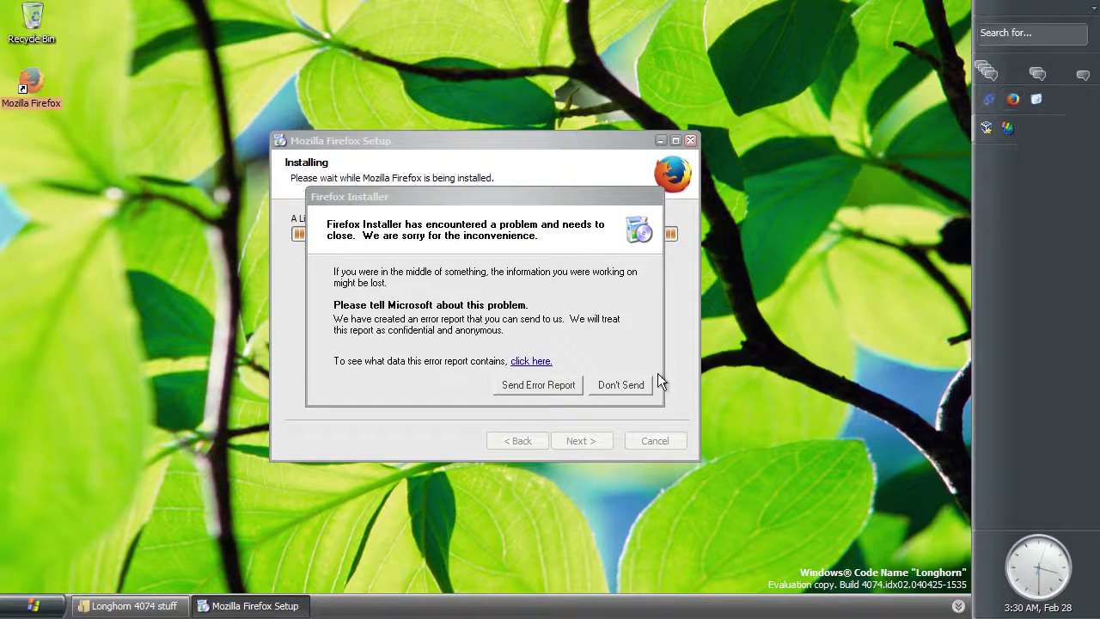
left_click(620, 385)
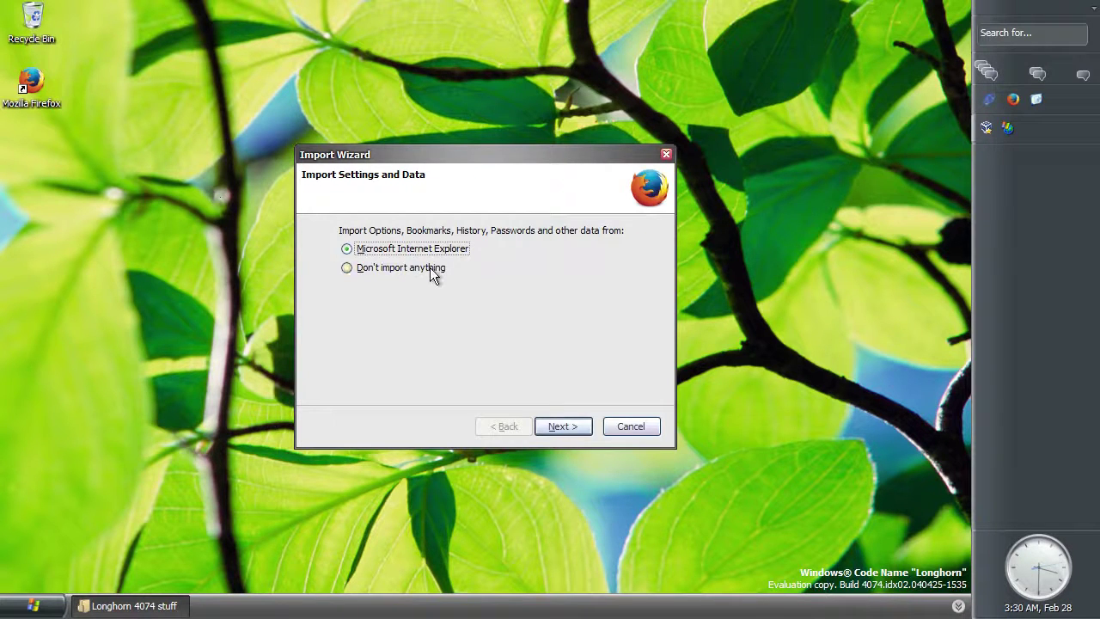
Complete the Firefox import wizard with Don't import anything and maximize the browser window
left_click(424, 265)
left_click(558, 426)
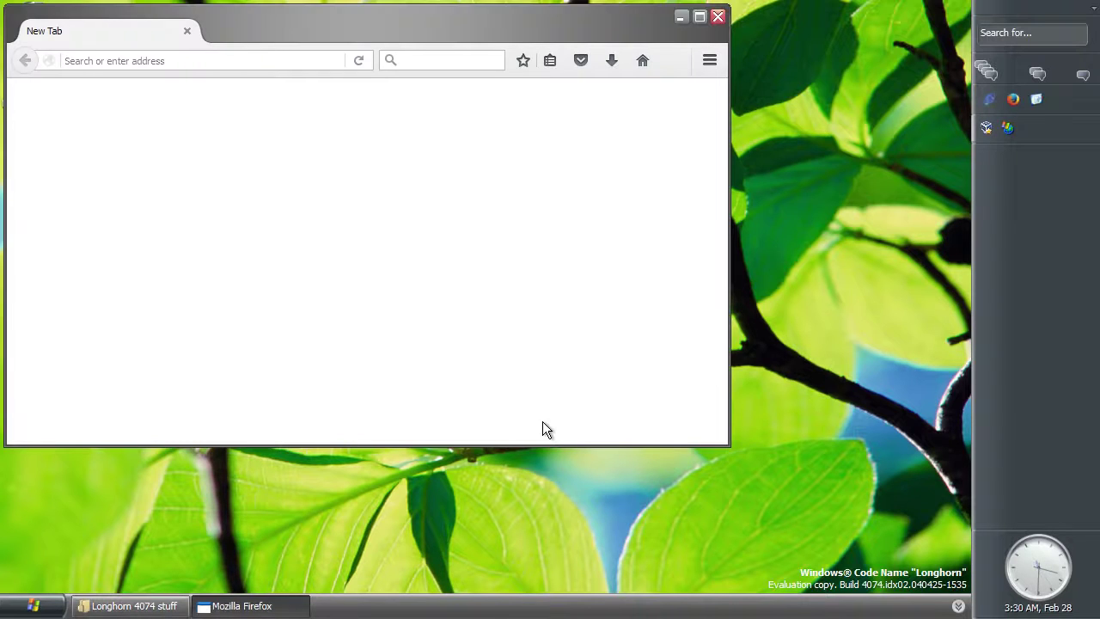
left_click(698, 17)
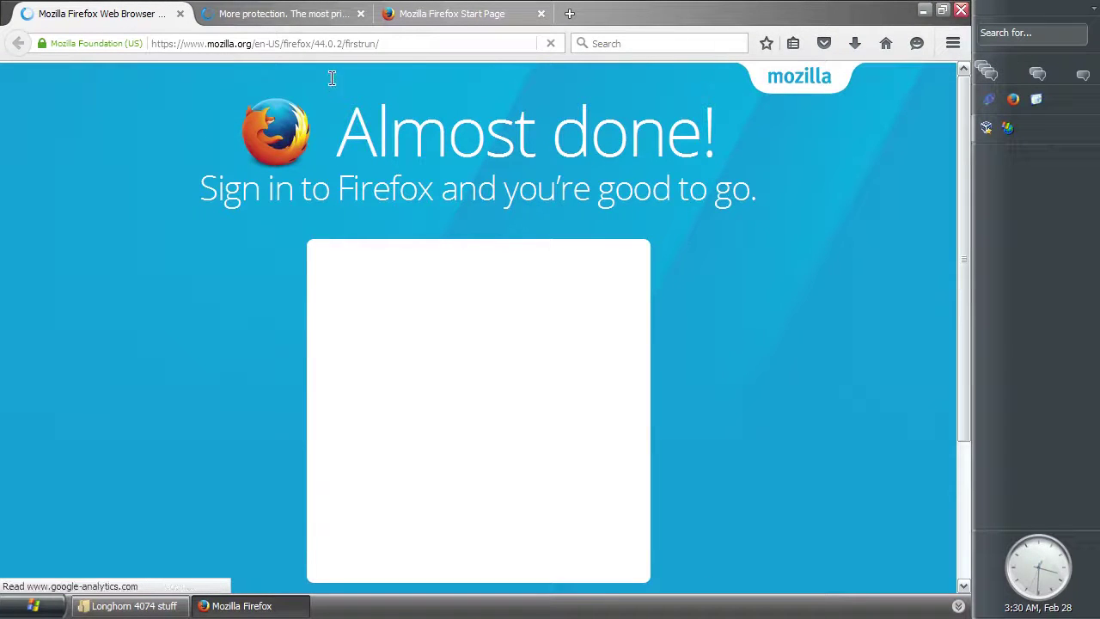
Close the two Mozilla first-run tabs and load google.com in the remaining start page tab
left_click_drag(408, 43, 78, 56)
left_click_drag(393, 43, 129, 30)
left_click(179, 15)
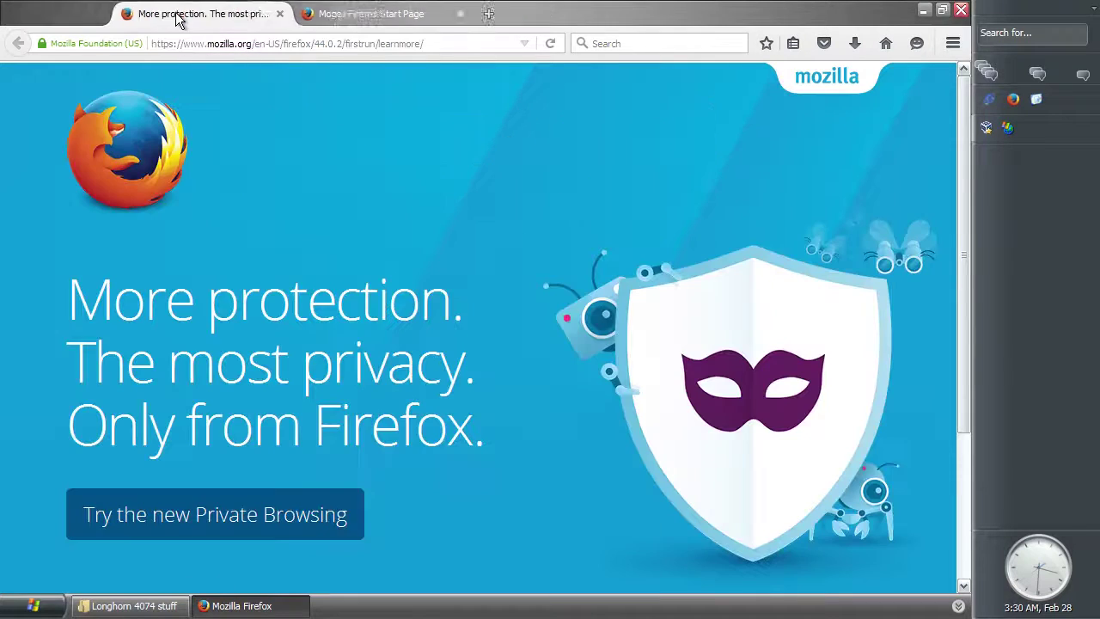
left_click(180, 16)
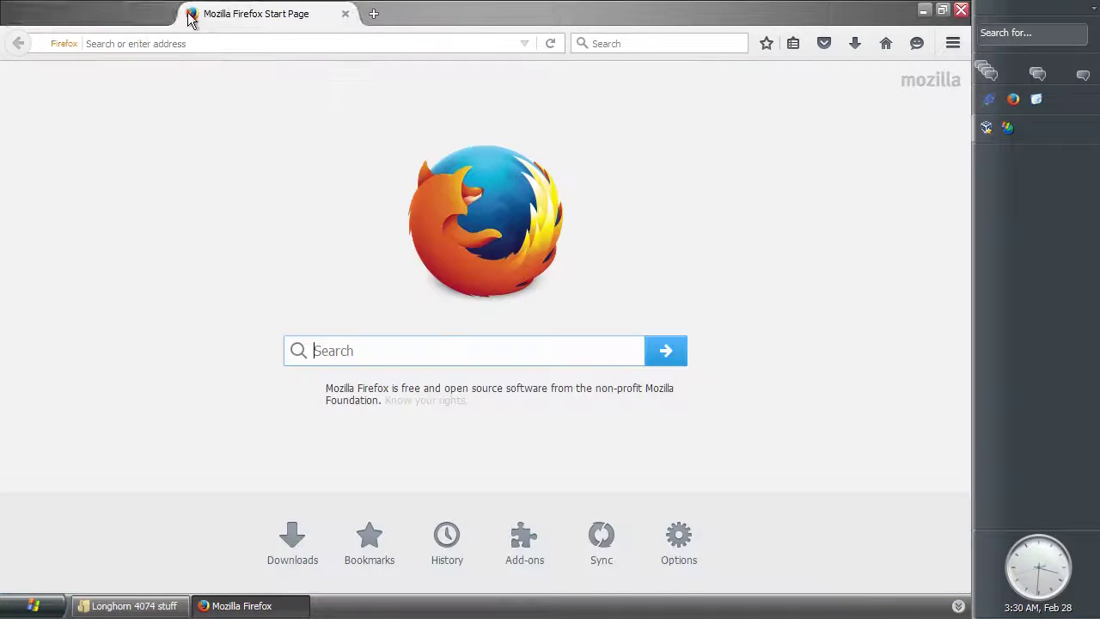
left_click(363, 44)
type("google.com")
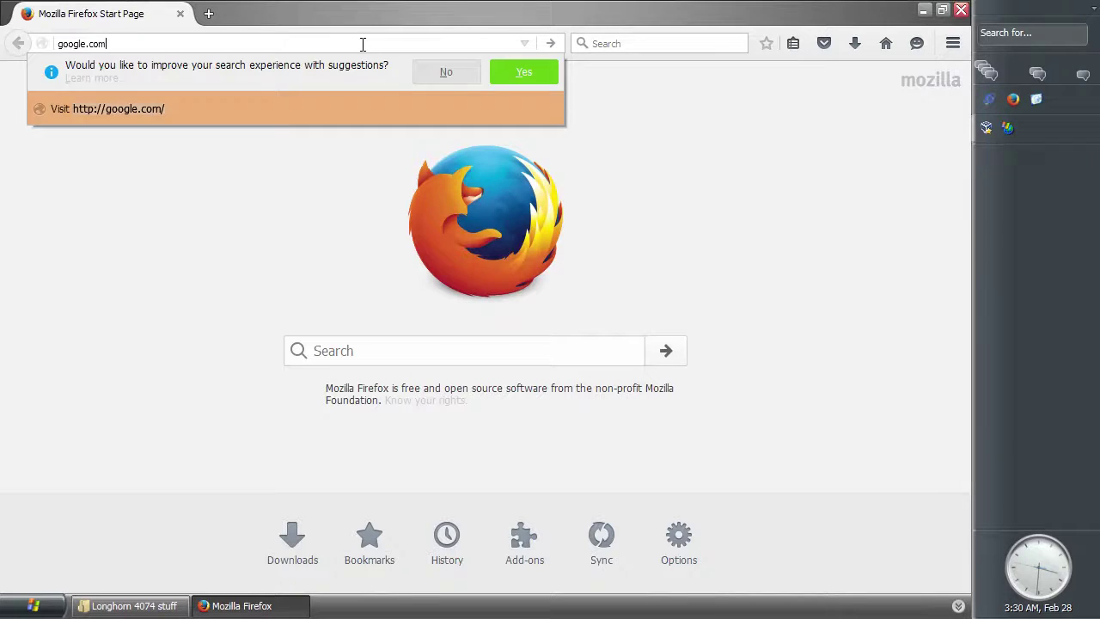
key("Return")
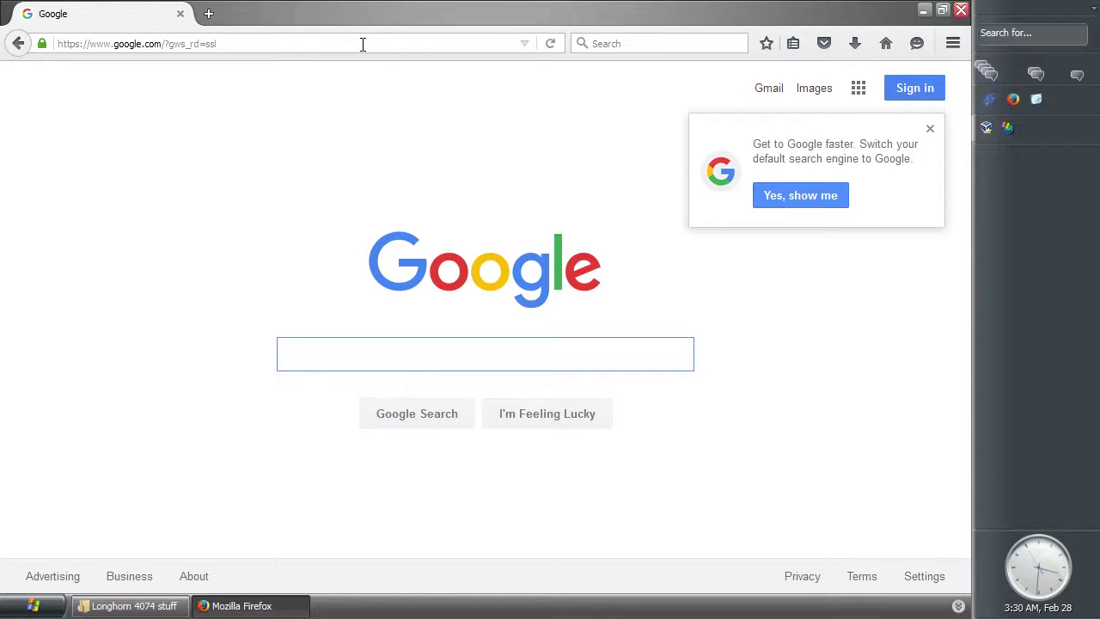
left_click(622, 43)
left_click(585, 44)
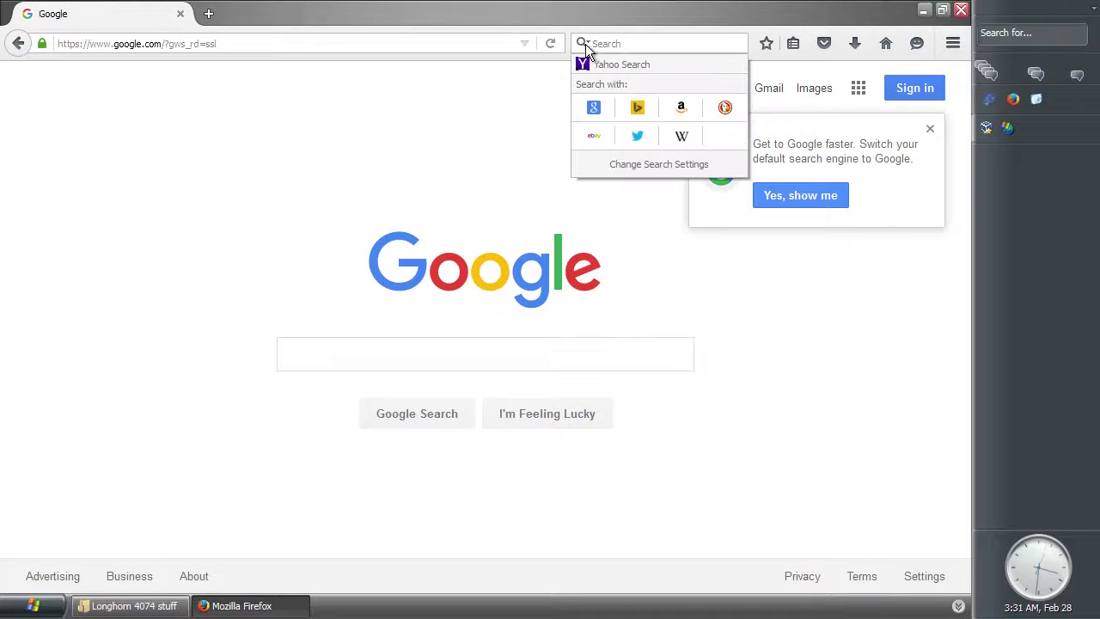
left_click_drag(394, 250, 571, 270)
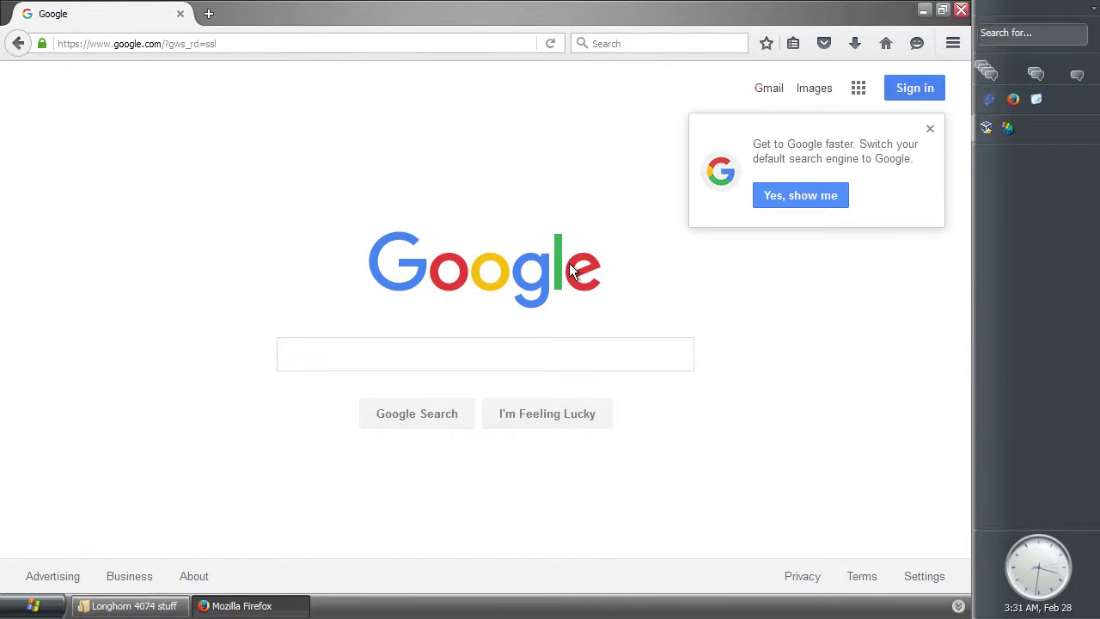
In the search settings, try DuckDuckGo as the default search engine, switch it to Google, and close the Options tab
left_click(584, 44)
left_click(641, 166)
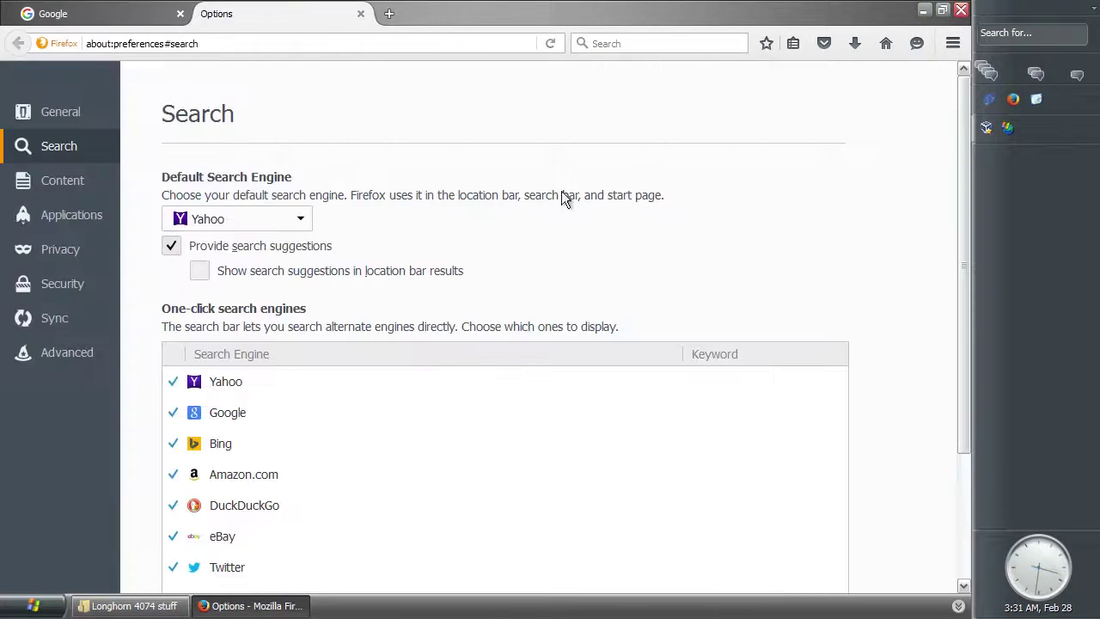
left_click(293, 218)
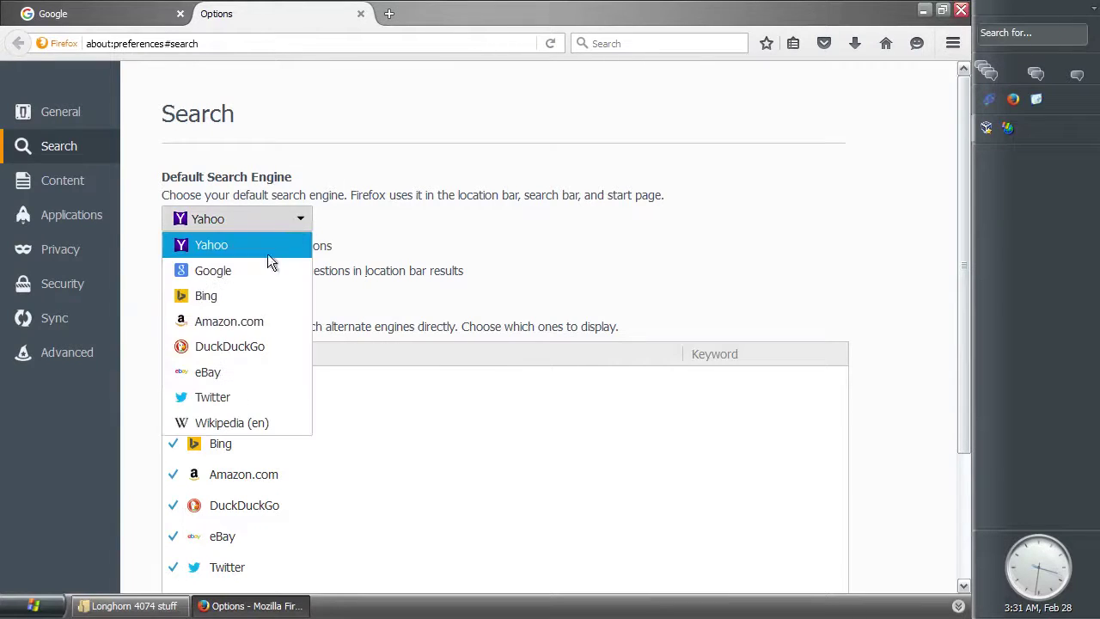
left_click(234, 346)
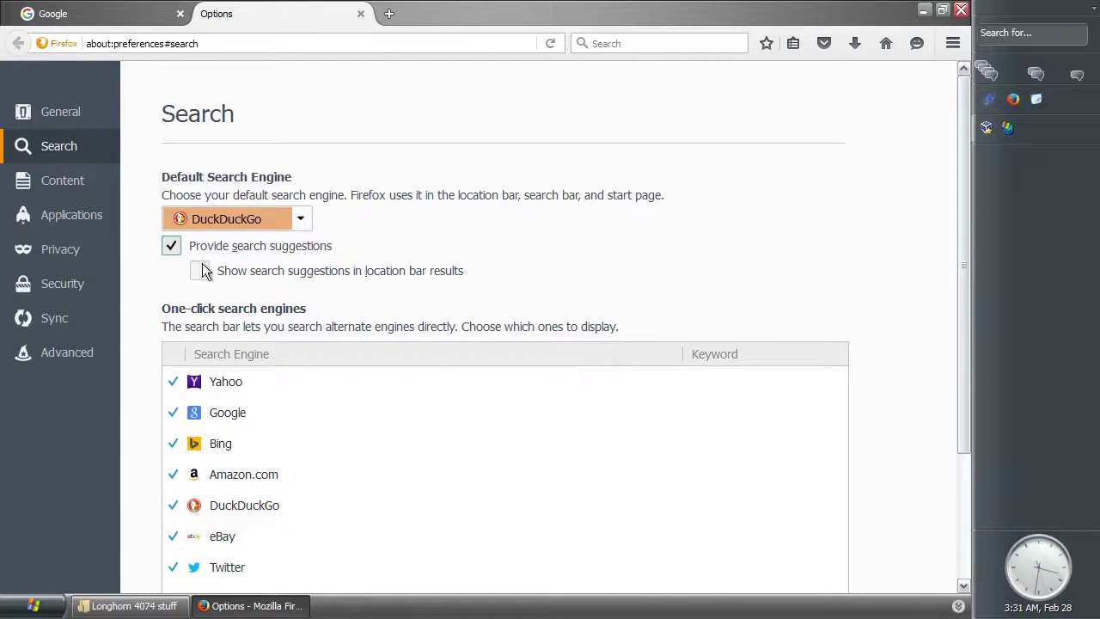
left_click(273, 219)
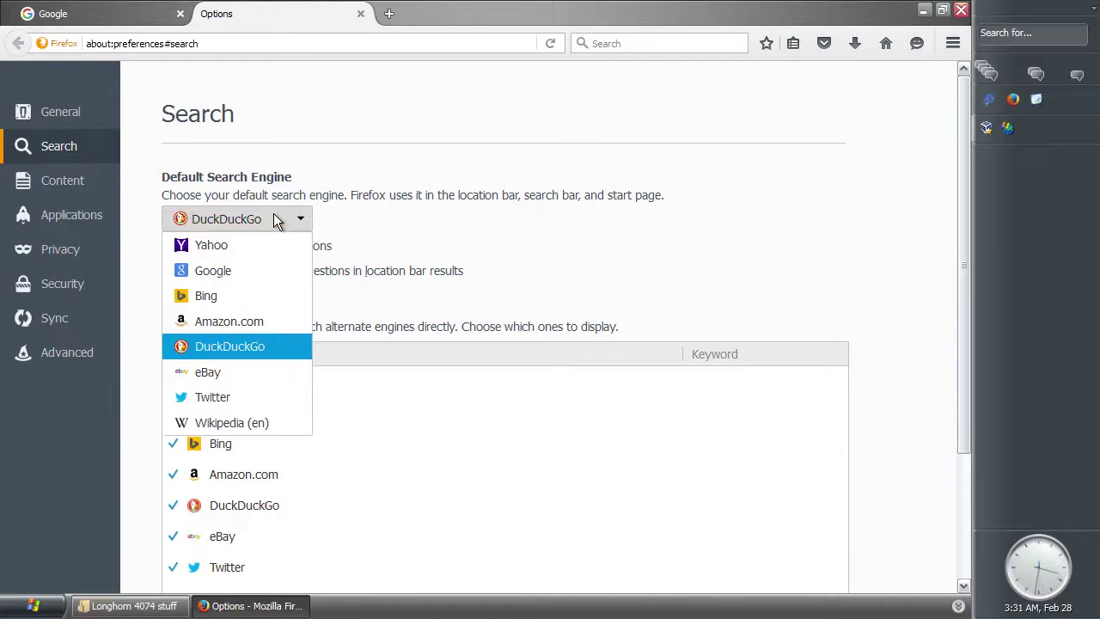
left_click(240, 270)
scroll(606, 245, "down", 3)
scroll(605, 237, "down", 1)
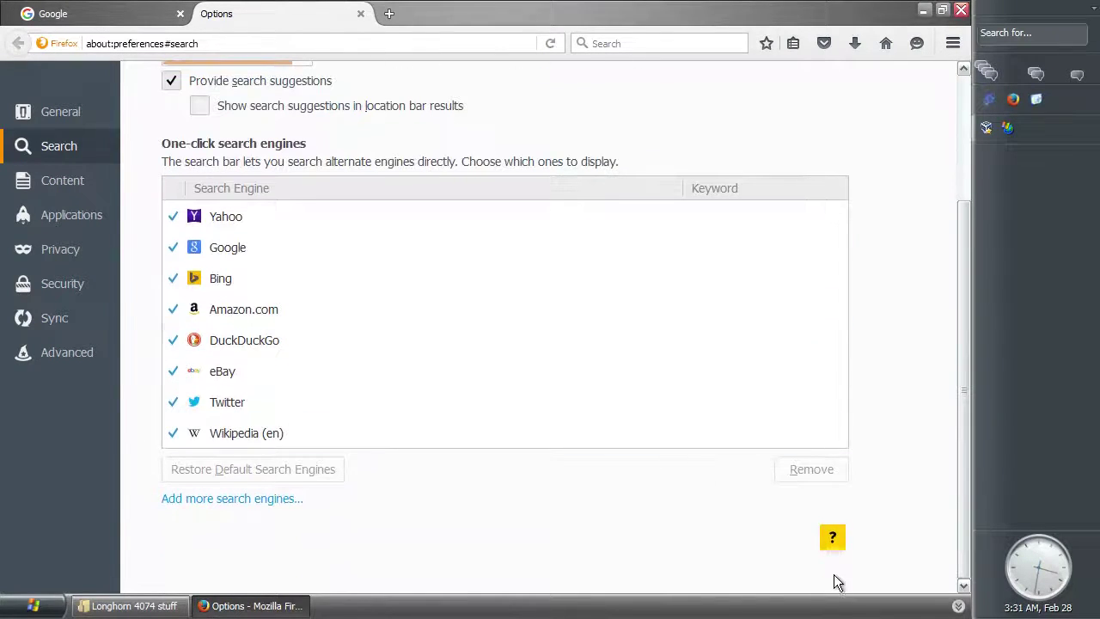
left_click(361, 14)
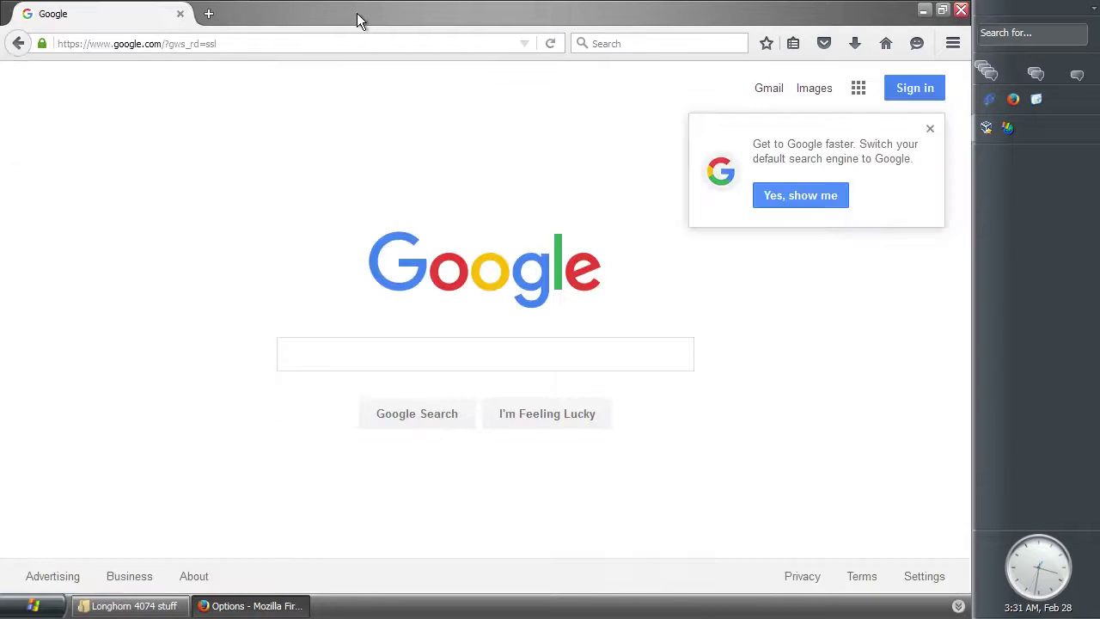
Search for nazrin with the browser's search bar and open the Touhou Wiki result at en.touhouwiki.net
left_click(640, 43)
type("nazrin")
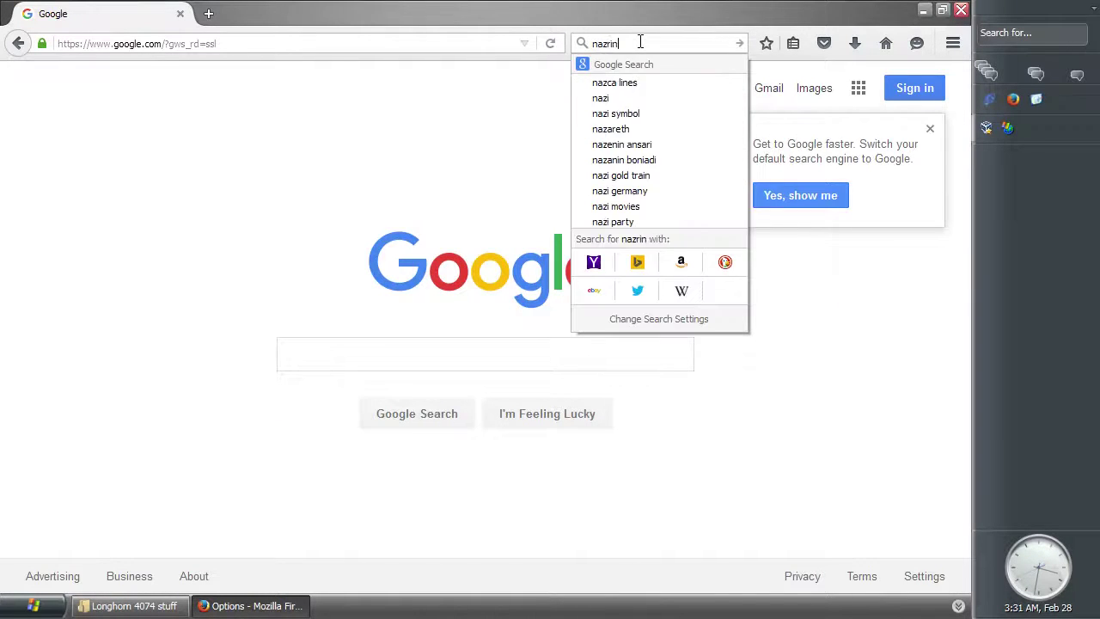
key("Return")
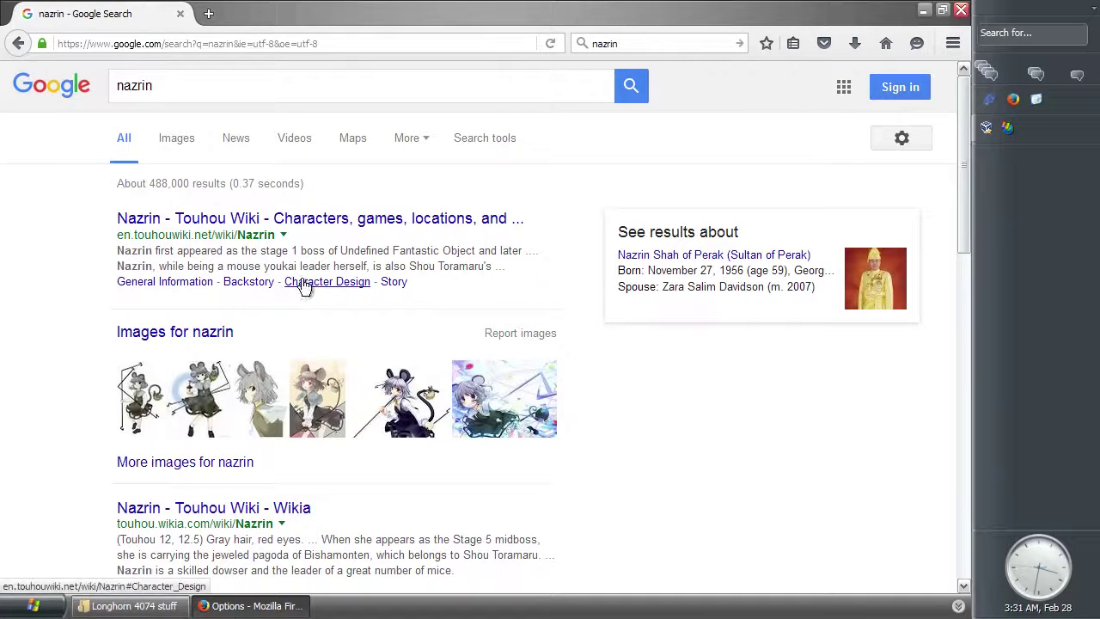
scroll(303, 274, "down", 3)
scroll(303, 274, "up", 3)
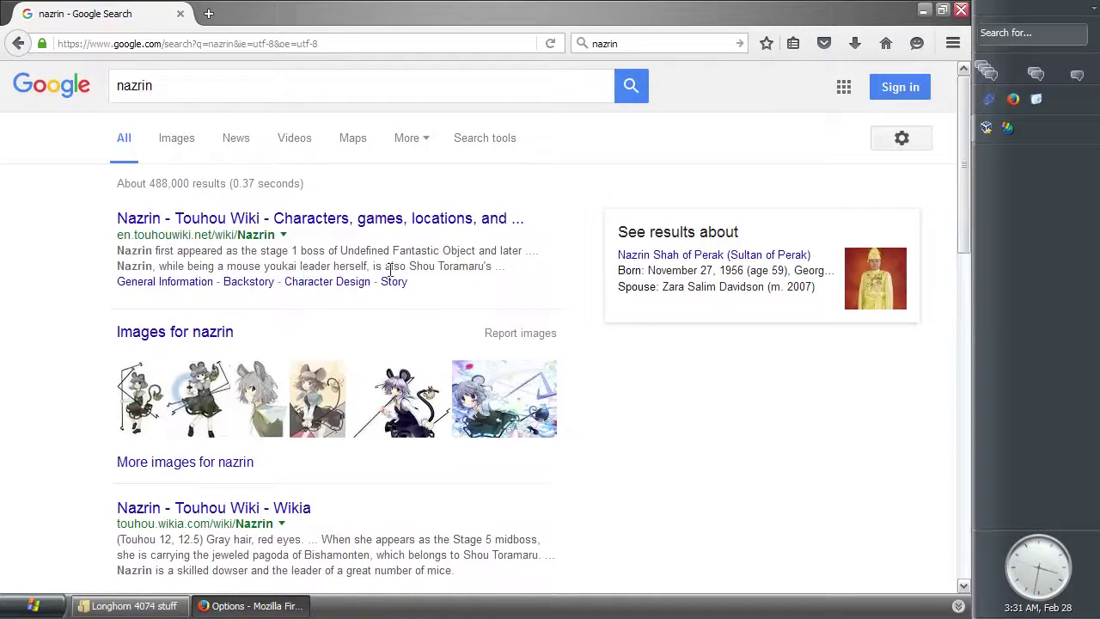
left_click(428, 222)
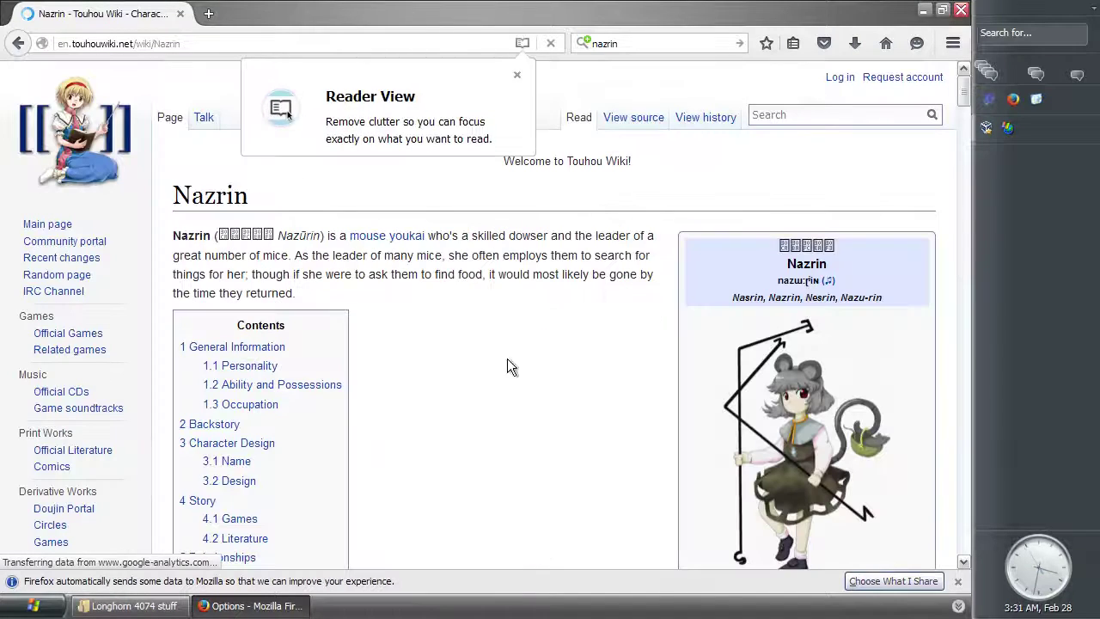
Search the Touhou Wiki for suika and open the suggested Suika Ibuki article
left_click(795, 114)
type("suika")
key("Down")
key("Down")
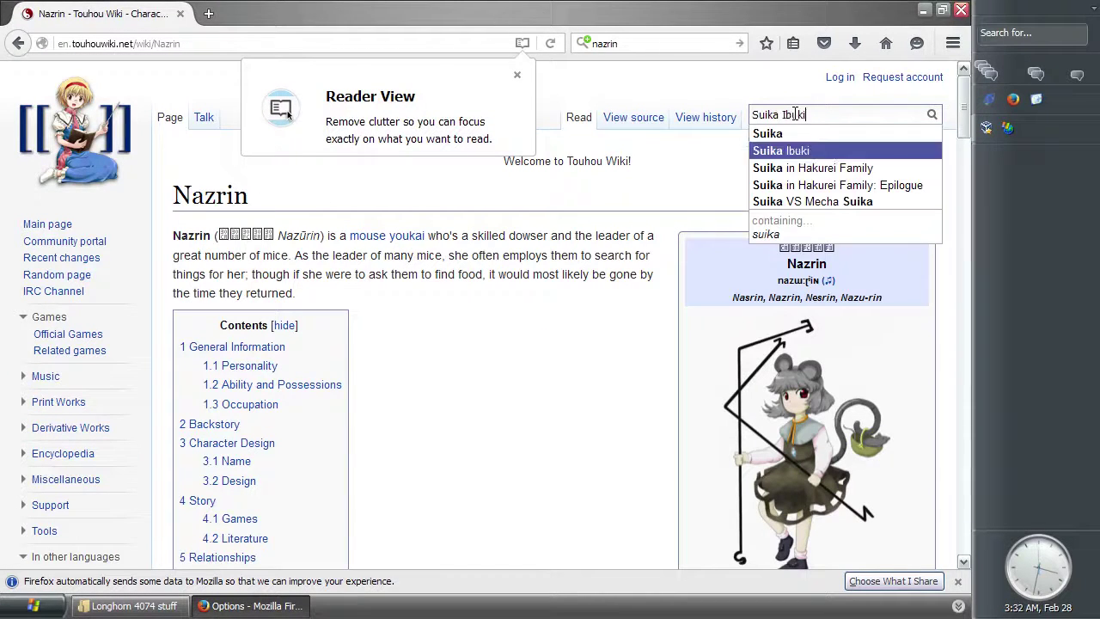
key("Return")
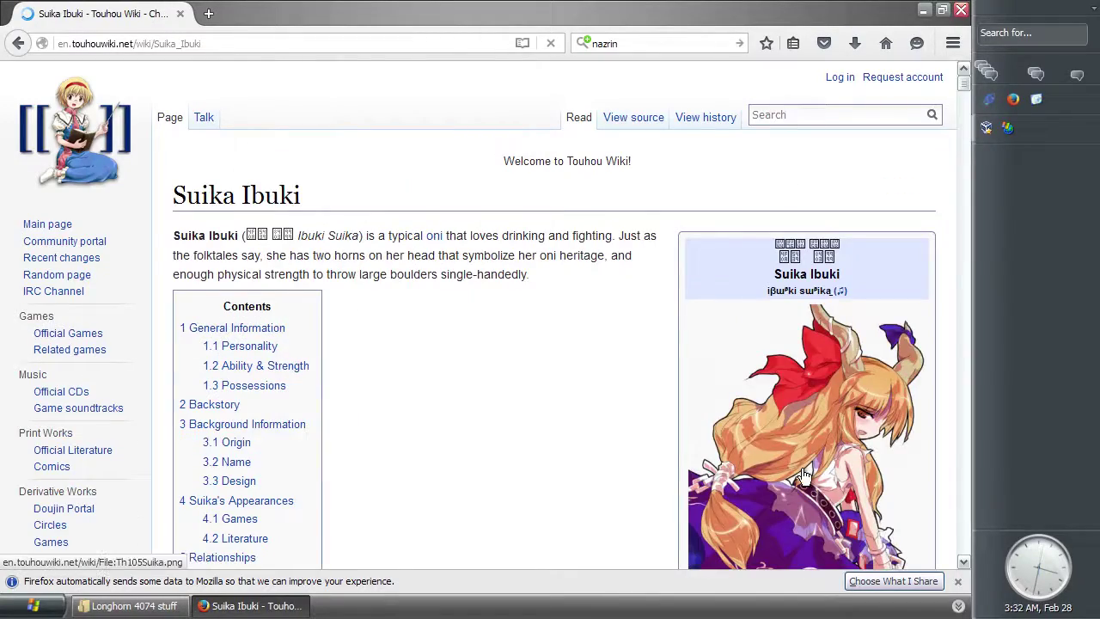
Open the full-size GoMIllus-Suika.jpg image from the Manipulation of density and sparseness section and dismiss the Mozilla data-sharing notification
scroll(805, 477, "down", 10)
scroll(802, 469, "down", 10)
scroll(802, 468, "up", 6)
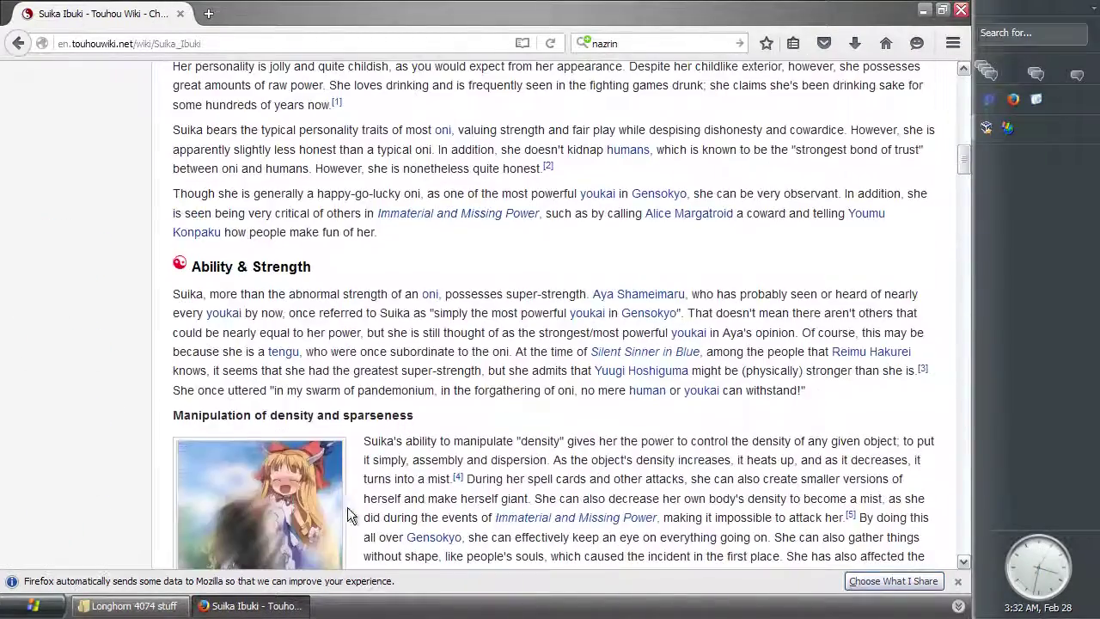
left_click(329, 511)
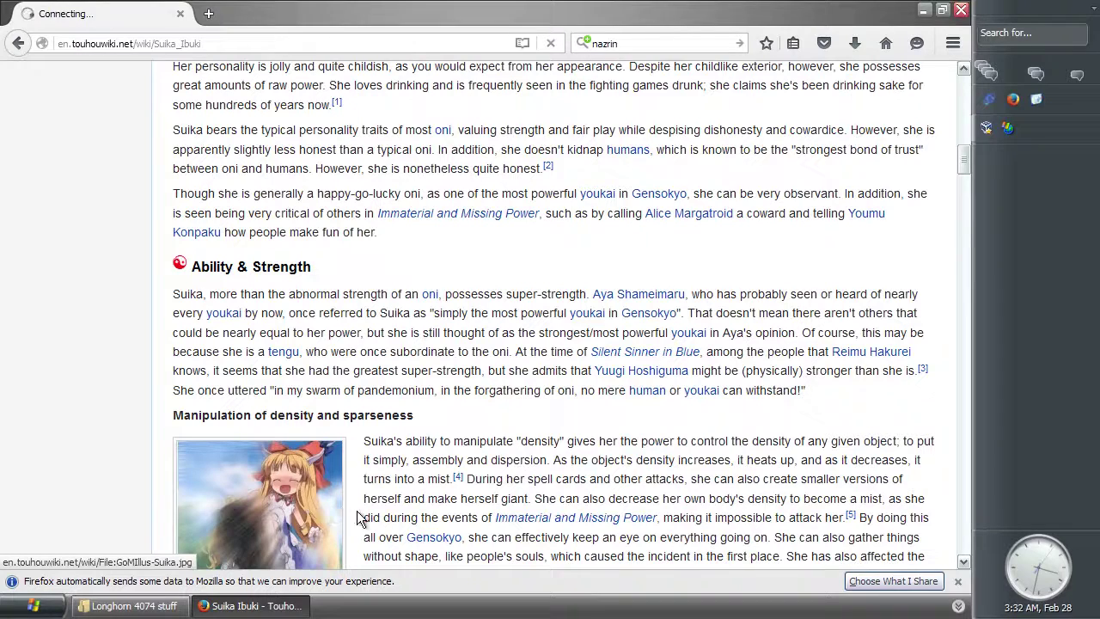
scroll(381, 369, "down", 5)
left_click(434, 374)
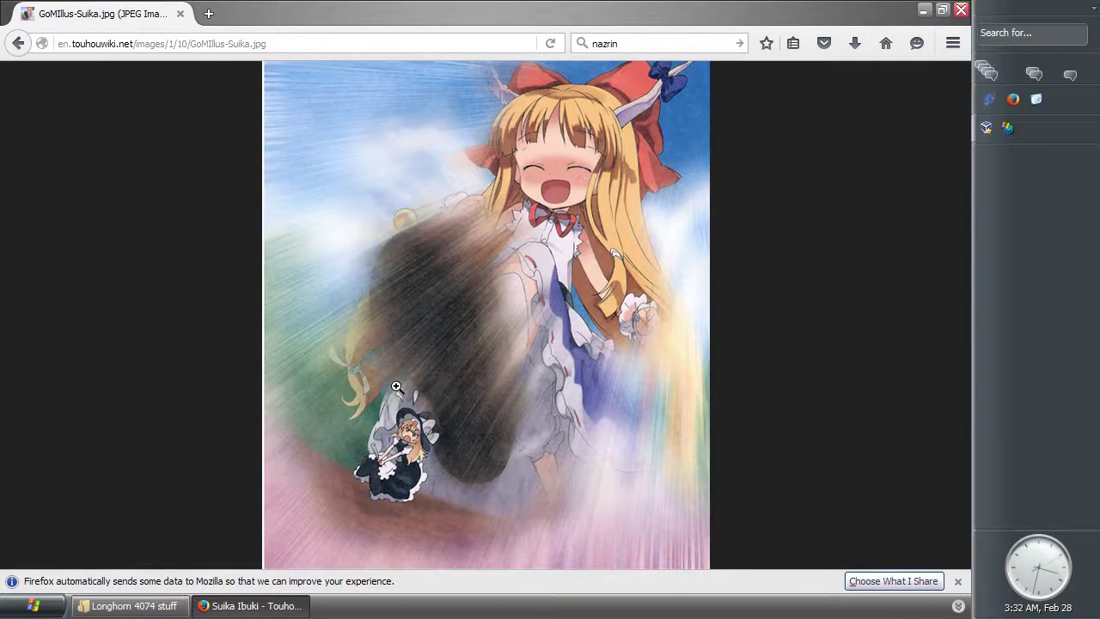
left_click(958, 581)
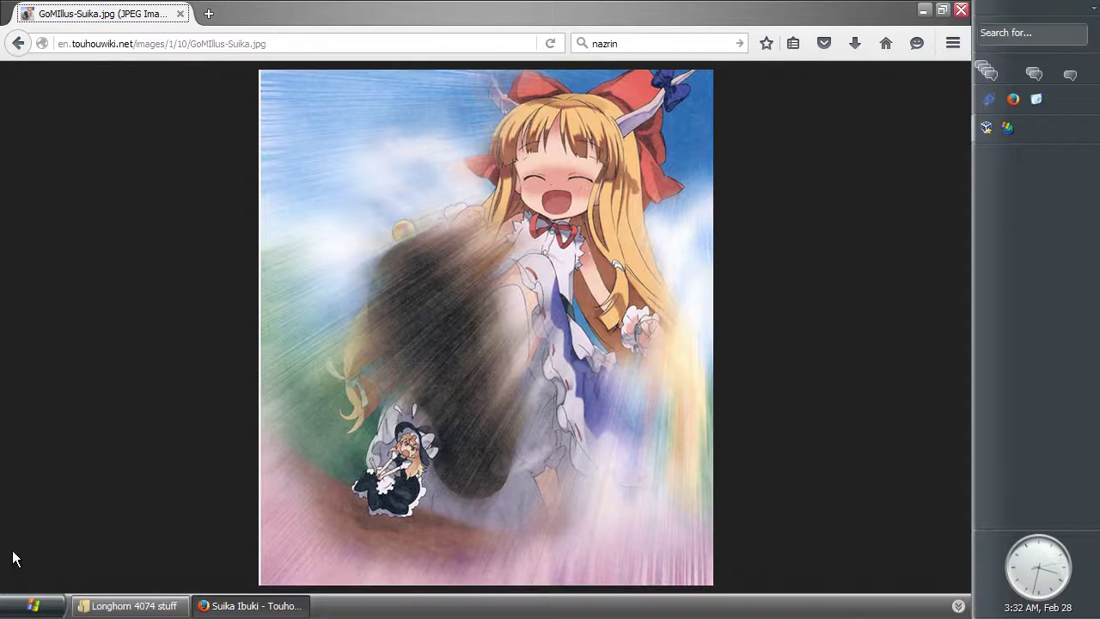
Run winver to display the About Windows version information
left_click(33, 606)
left_click(186, 540)
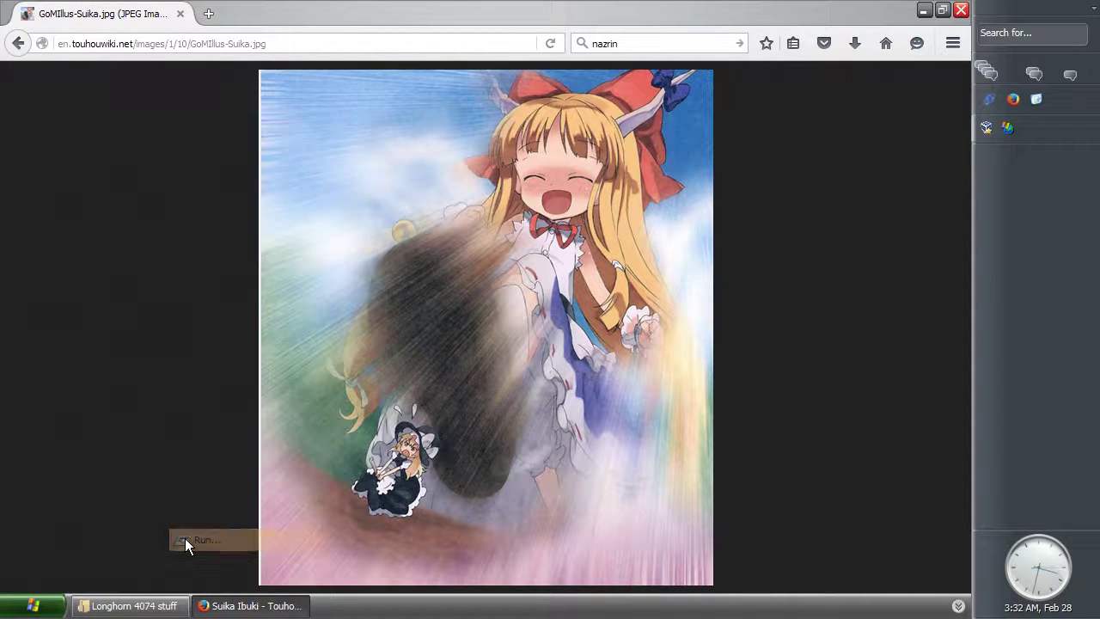
type("winver")
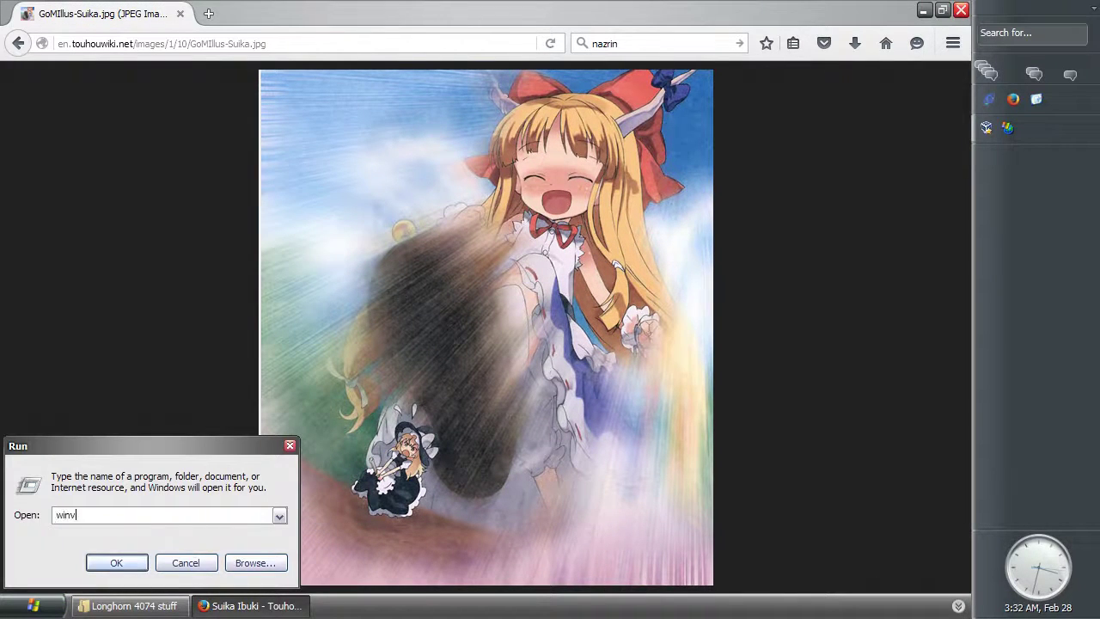
key("Return")
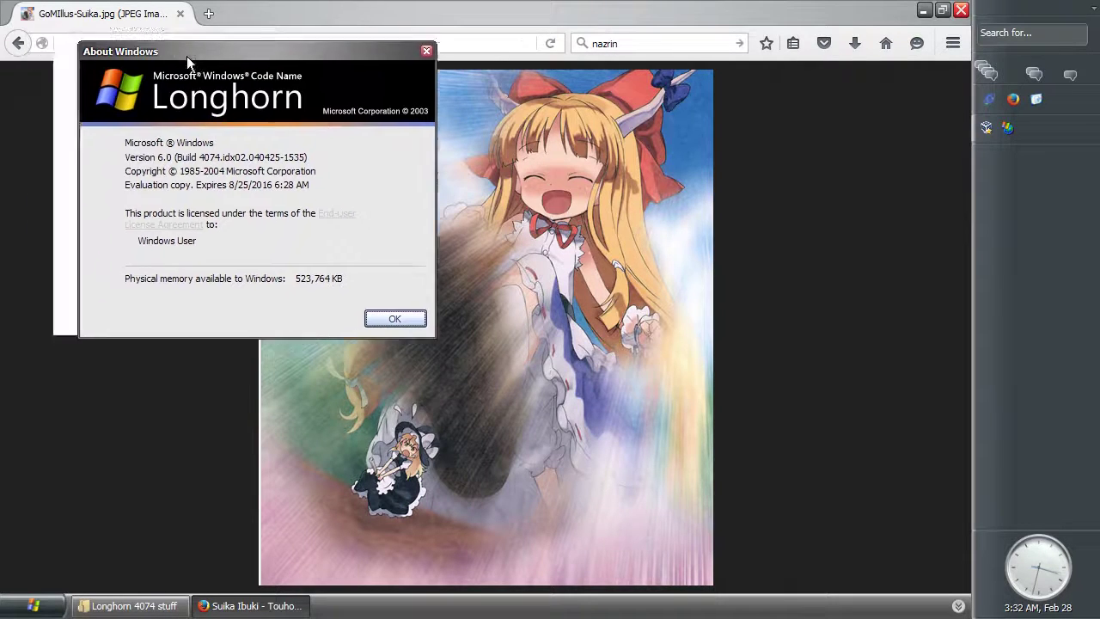